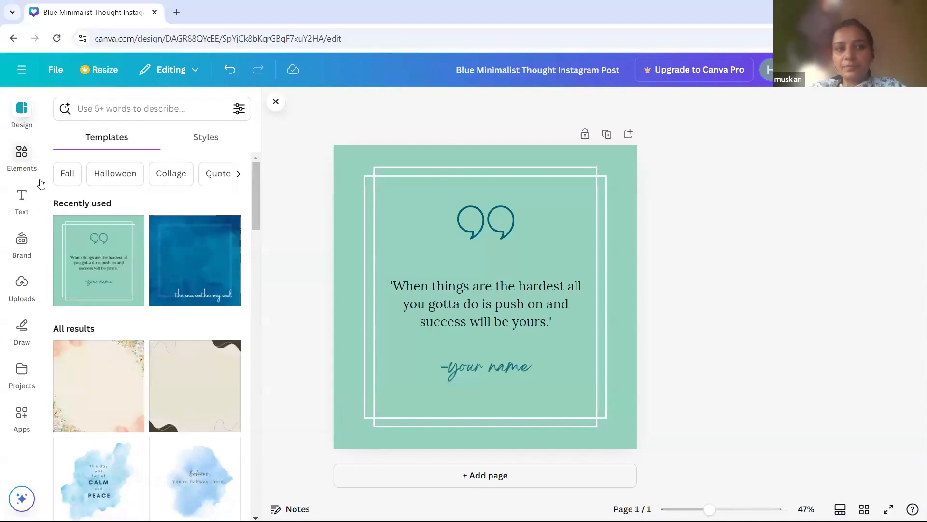
left_click(29, 169)
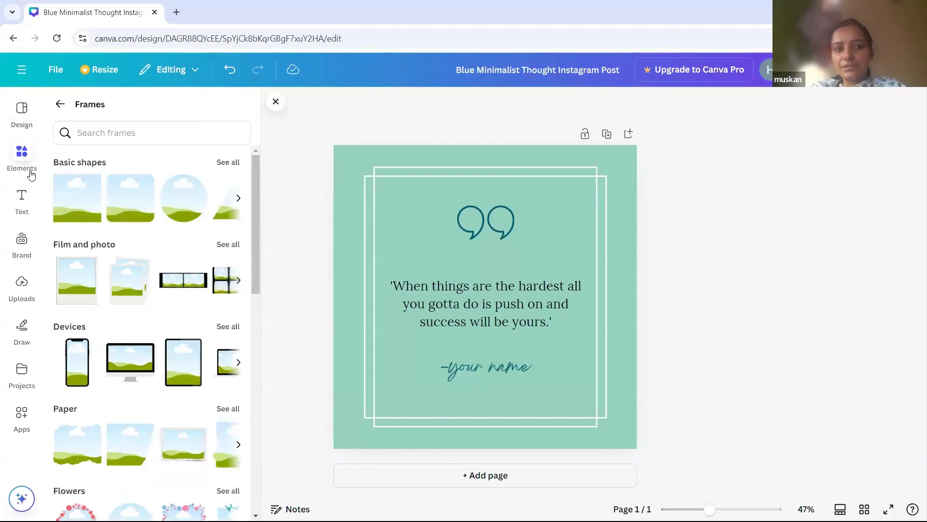
left_click(100, 136)
type("poin")
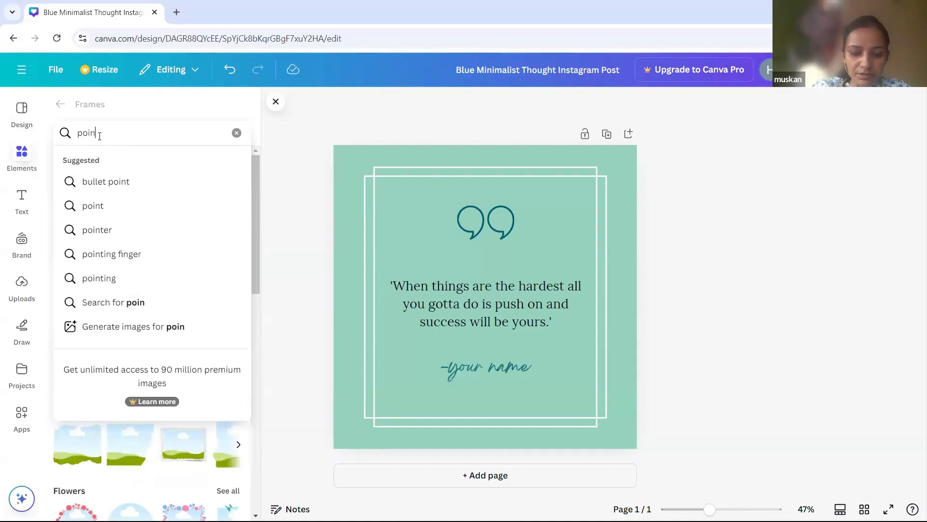
type("t")
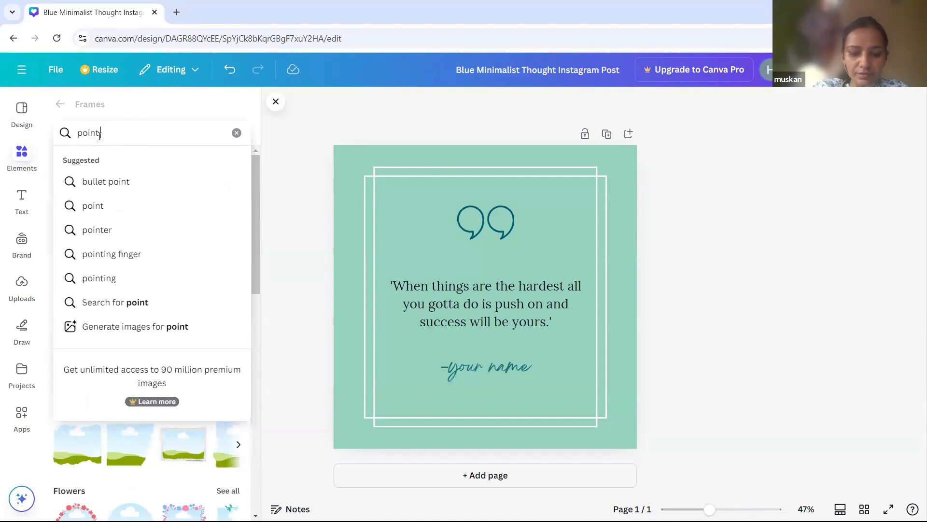
type(" of light")
key("Return")
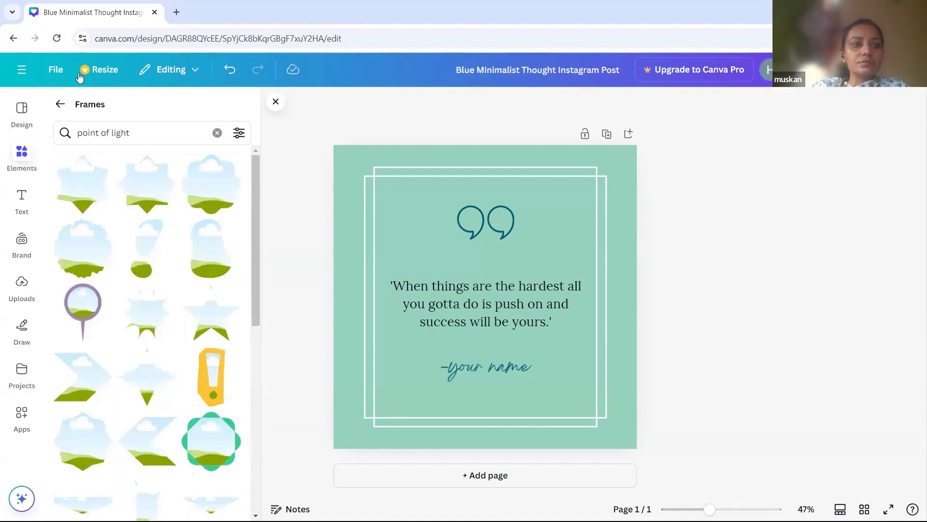
left_click(58, 106)
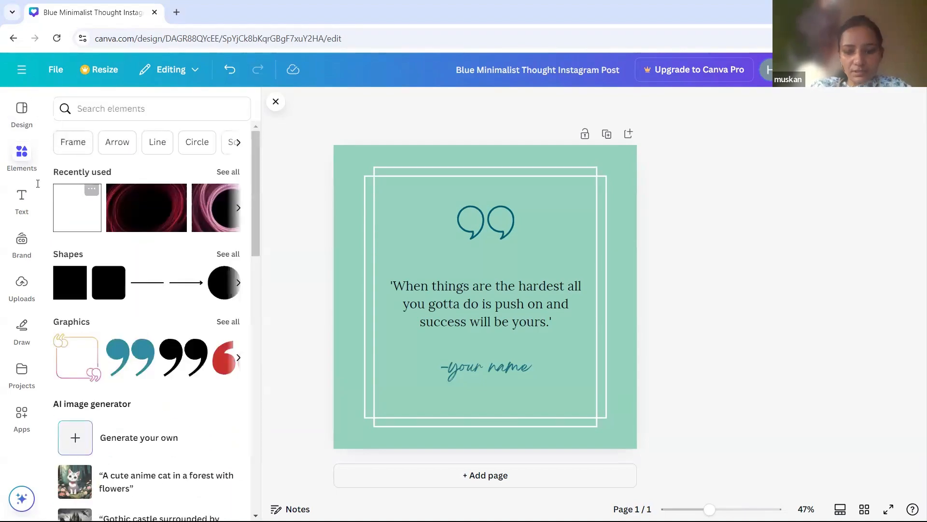
- Search all elements for "point of light", show only graphics, and add the red sunburst graphic to the page
left_click(91, 112)
type("po")
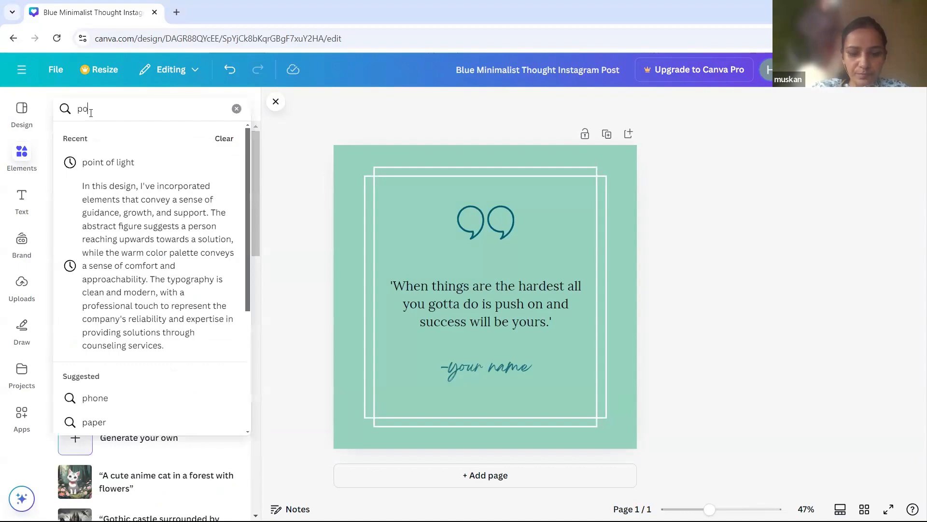
type("int of light")
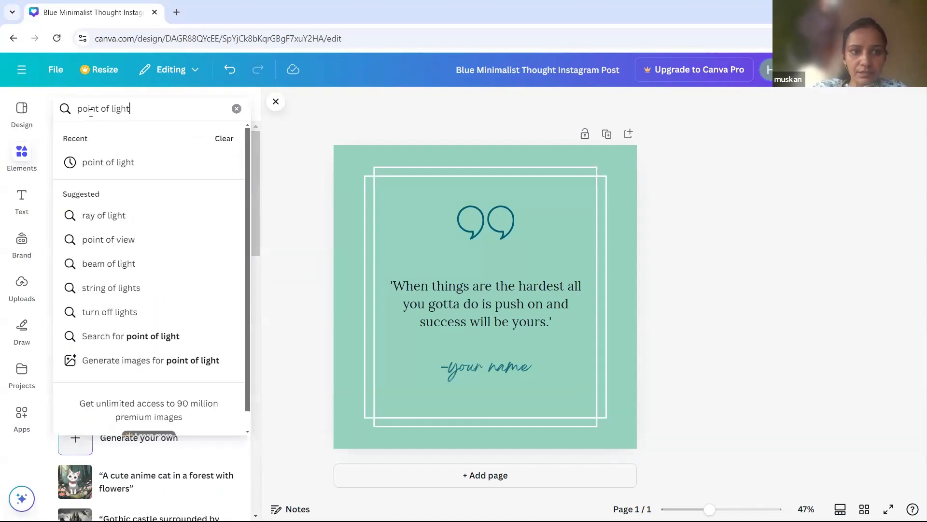
key("Return")
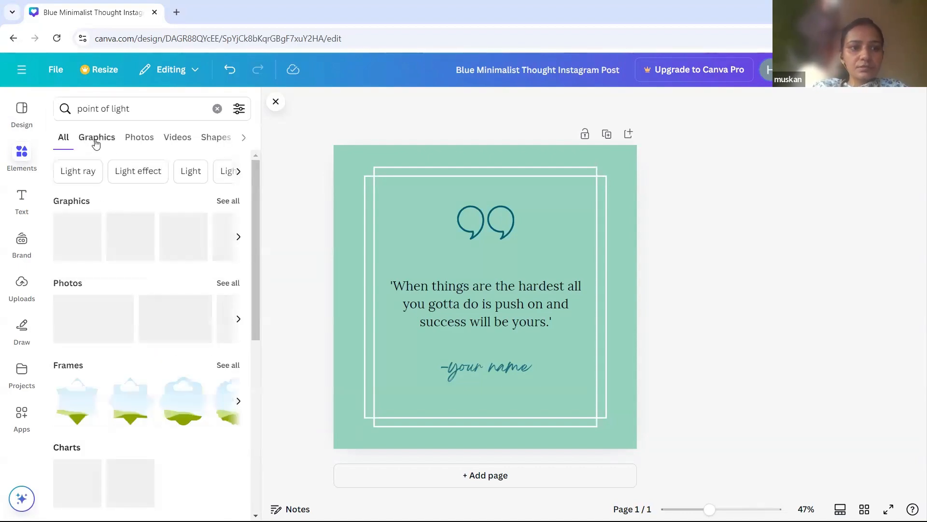
left_click(96, 141)
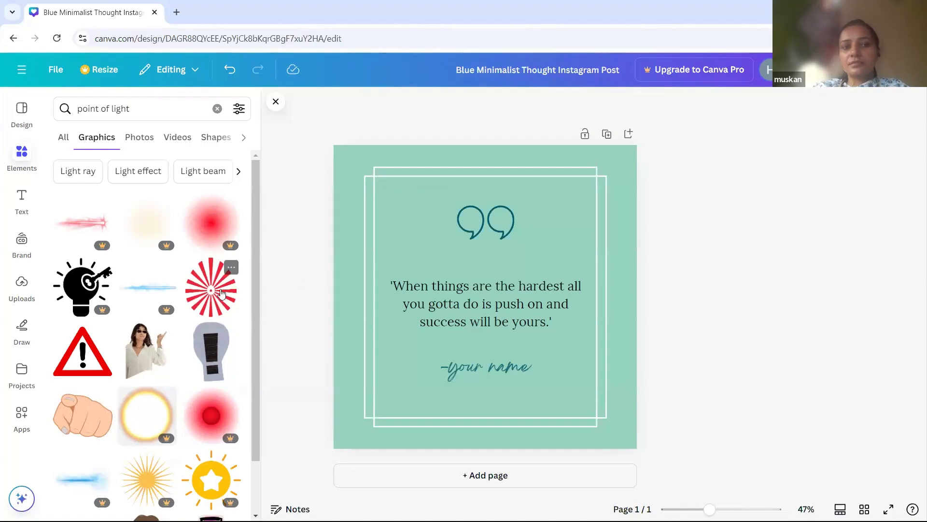
left_click(222, 294)
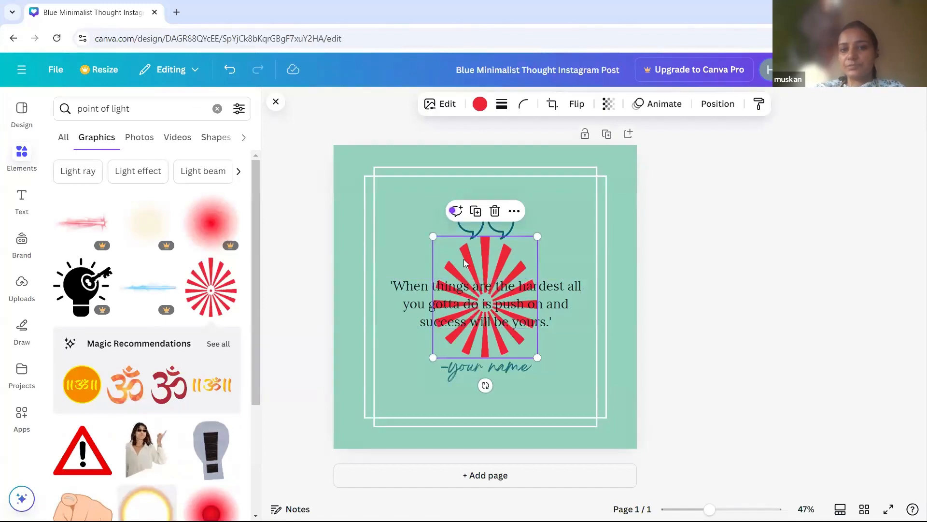
- Shrink the red sunburst graphic and place it just right of the quotation marks above the quote
left_click_drag(538, 236, 477, 307)
left_click_drag(460, 344, 543, 232)
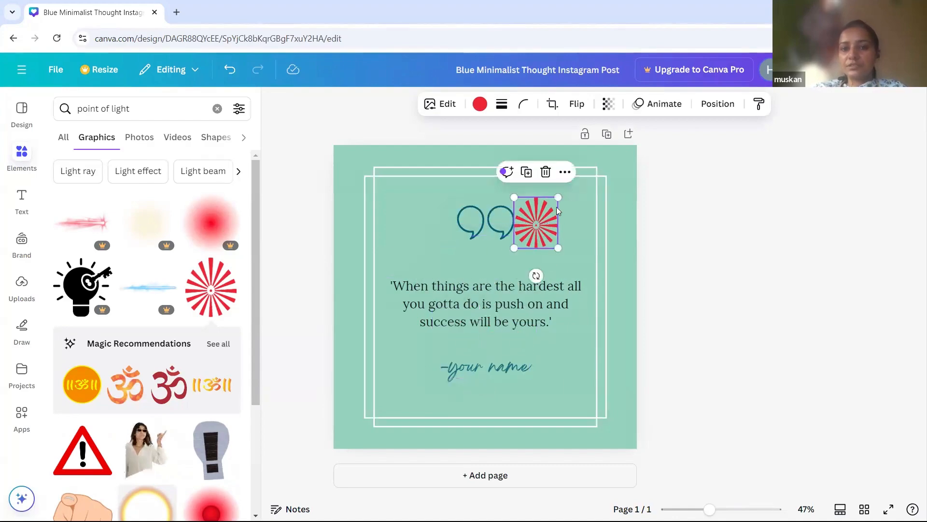
left_click_drag(558, 198, 569, 185)
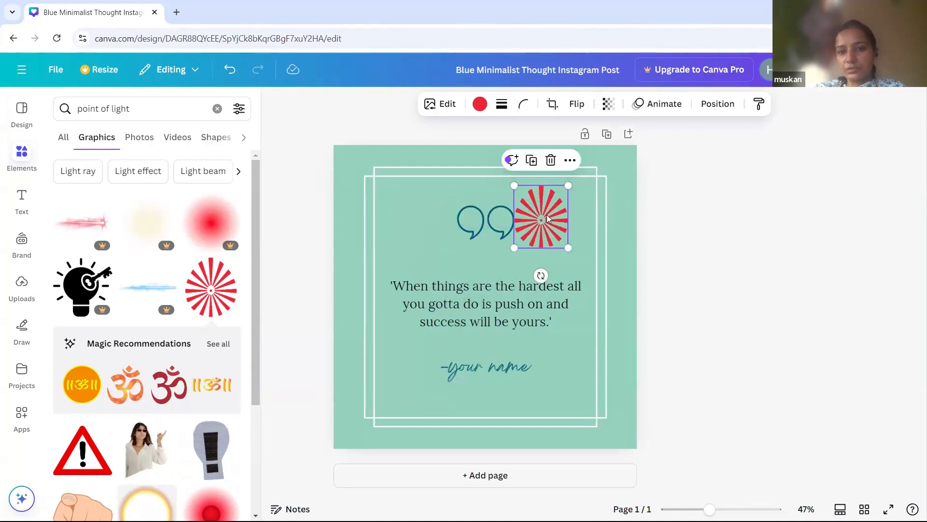
left_click_drag(549, 219, 549, 220)
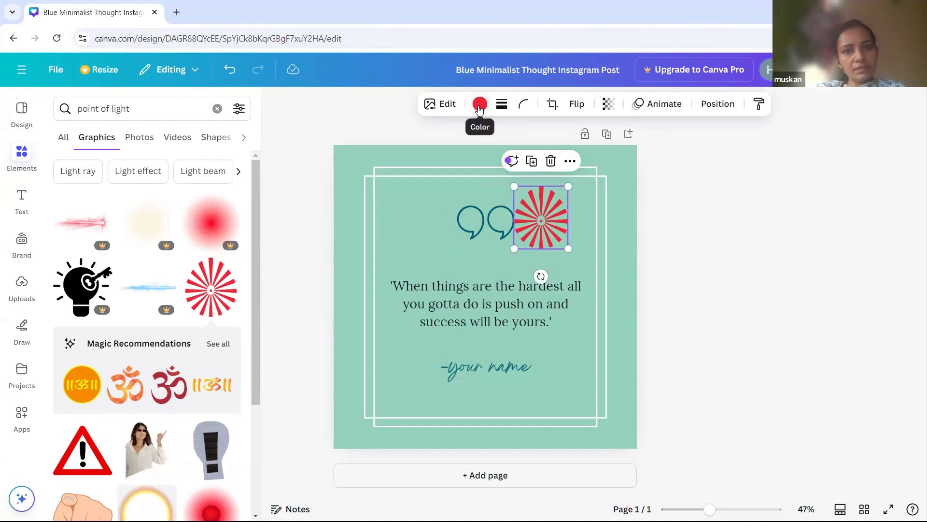
left_click(711, 227)
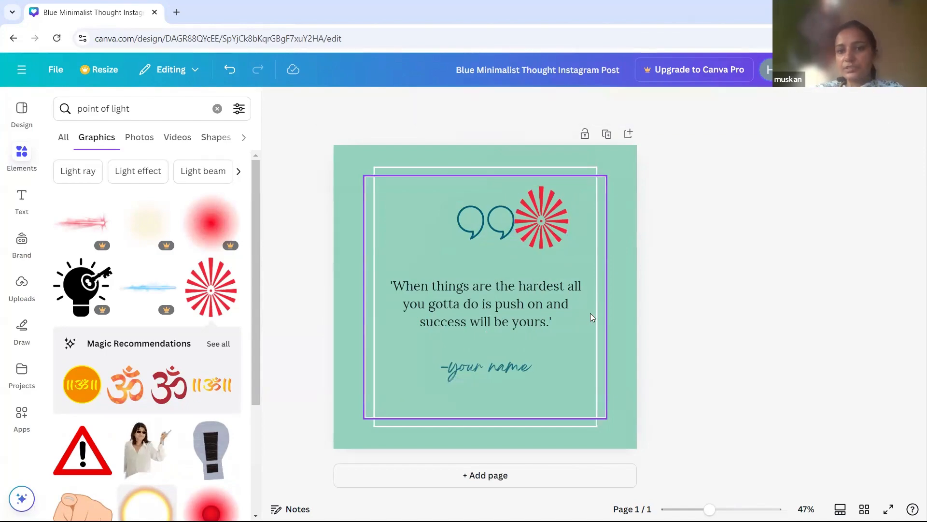
- Try the sunburst graphic in white #ffffff and in purple, restoring red #ee2535 each time
left_click(592, 317)
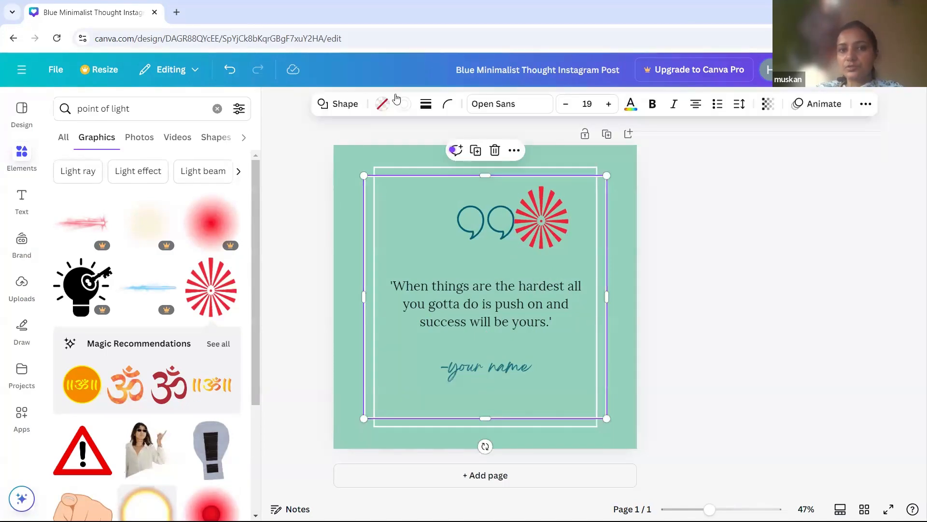
left_click(699, 247)
left_click(542, 236)
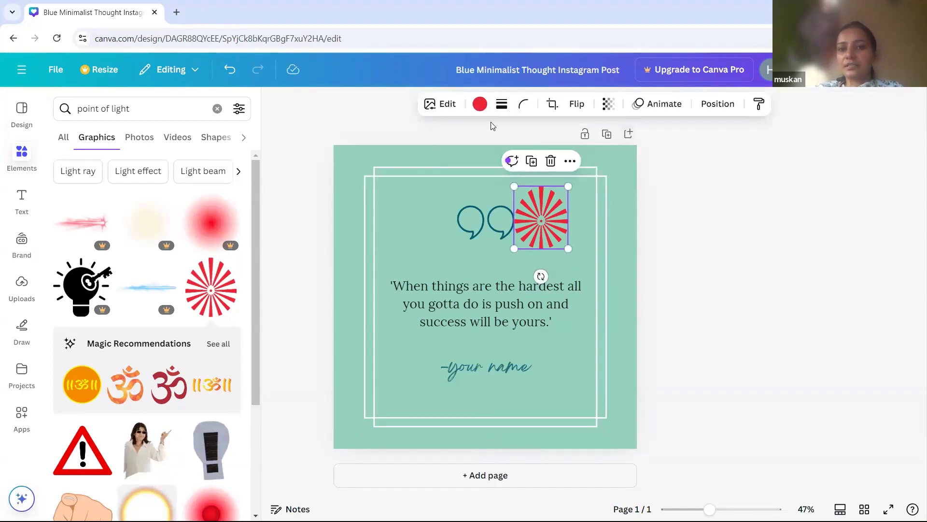
left_click(480, 110)
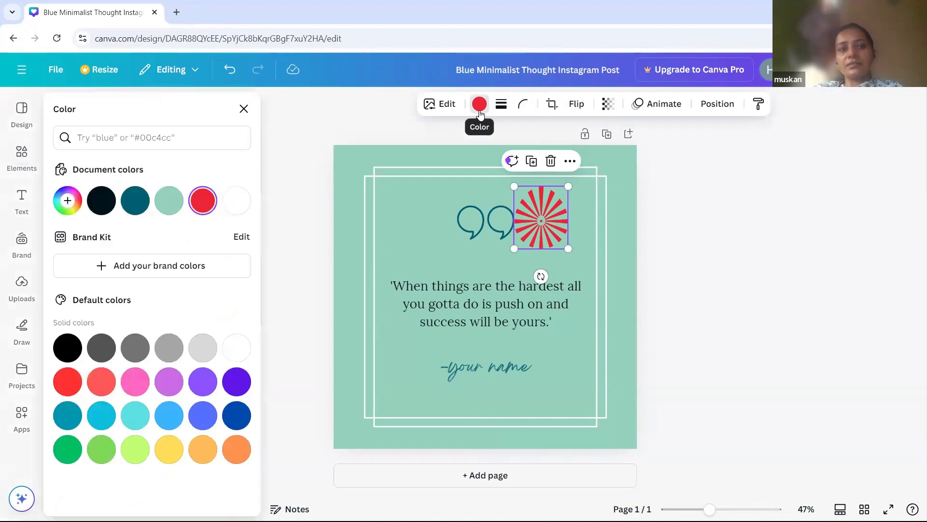
left_click(235, 201)
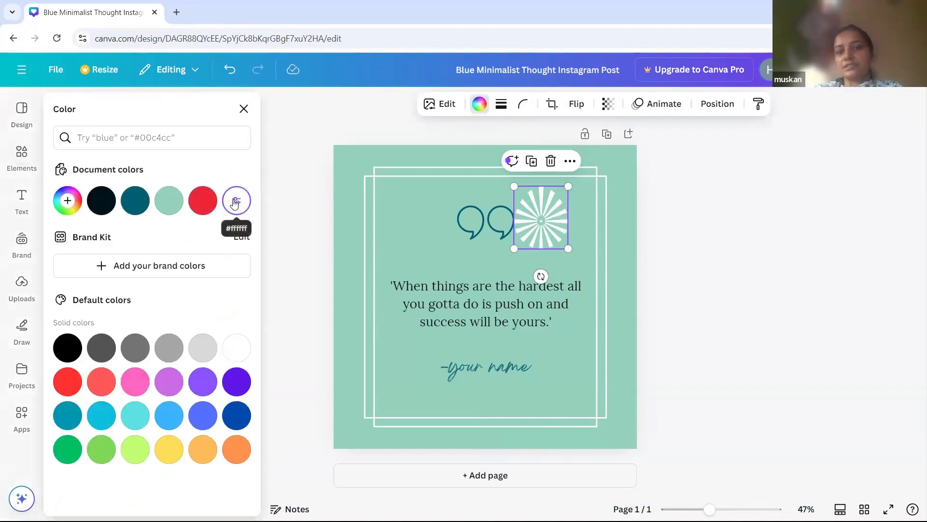
left_click(202, 200)
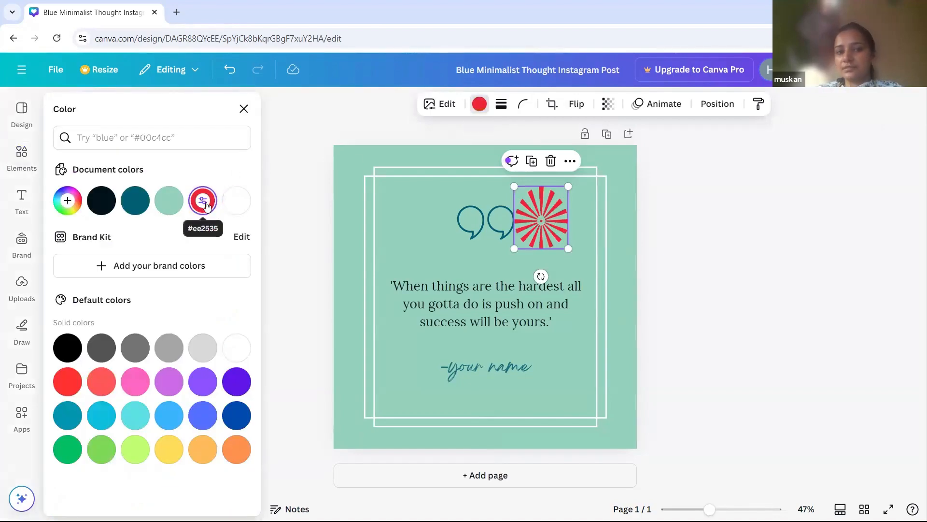
left_click(242, 384)
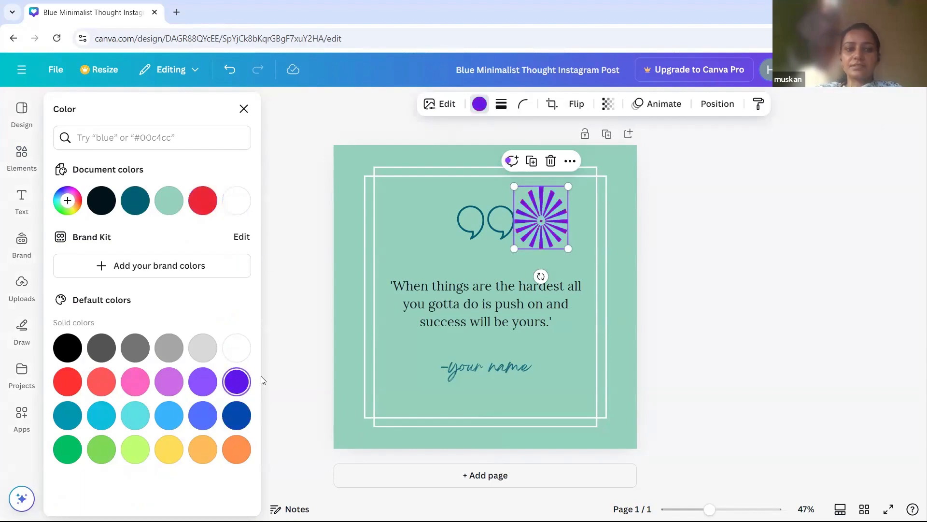
left_click(204, 202)
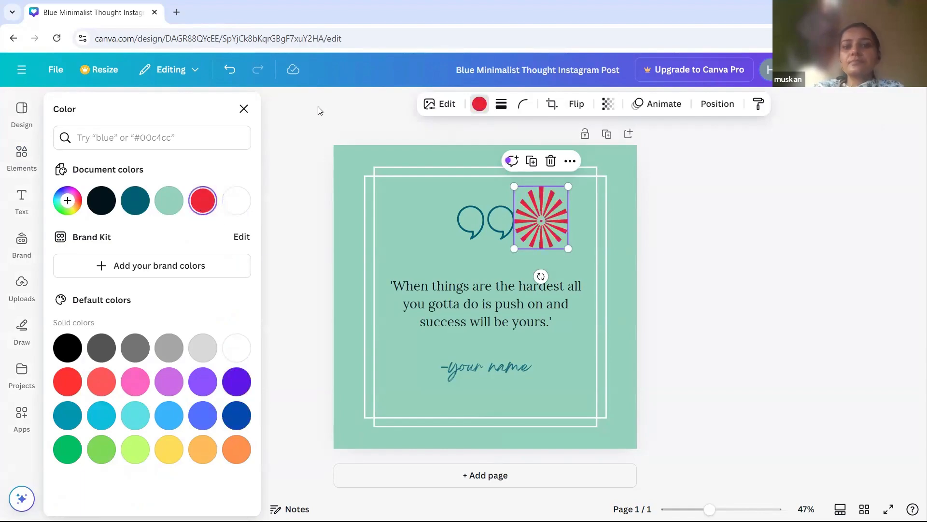
key("Escape")
left_click(749, 221)
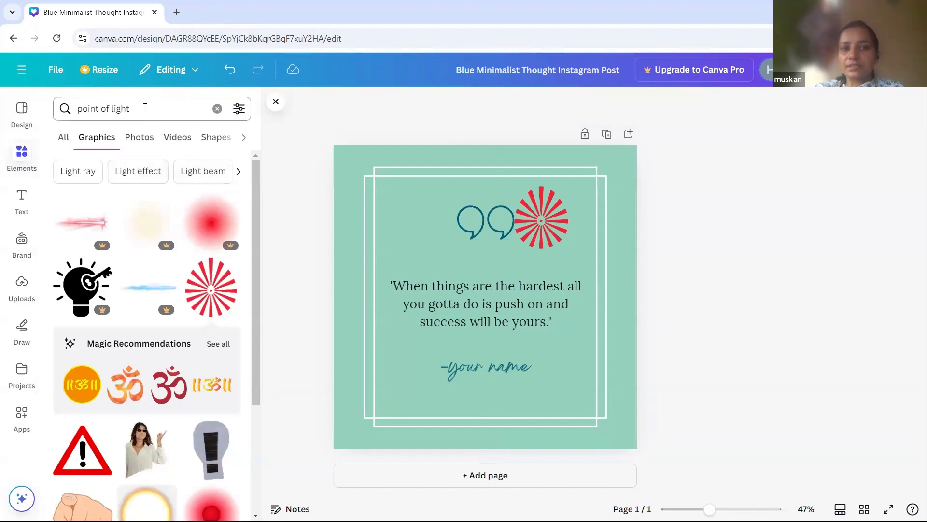
- Replace the "point of light" element search with a search for "frame"
left_click(145, 108)
key("BackSpace")
key("BackSpace")
key("BackSpace")
key("BackSpace")
key("BackSpace")
key("BackSpace")
key("BackSpace")
key("BackSpace")
key("BackSpace")
key("BackSpace")
key("BackSpace")
key("BackSpace")
key("BackSpace")
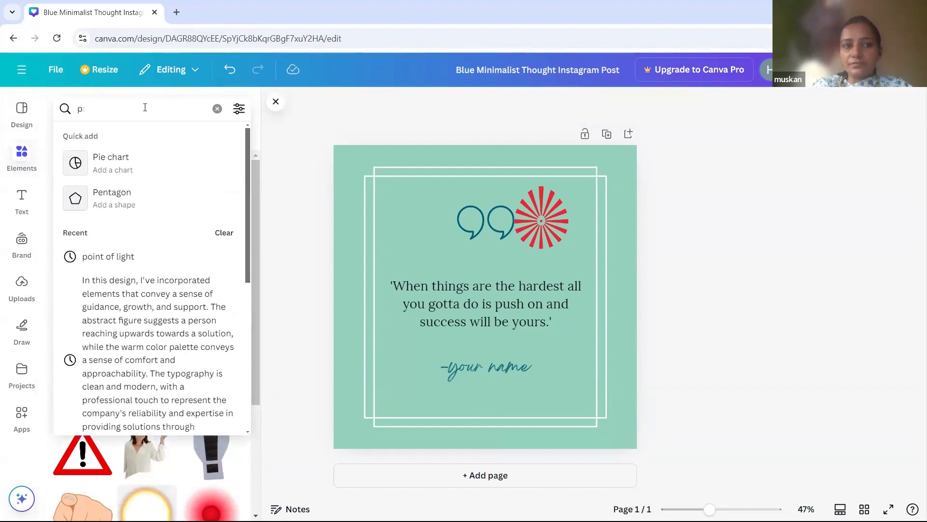
key("BackSpace")
type("frame")
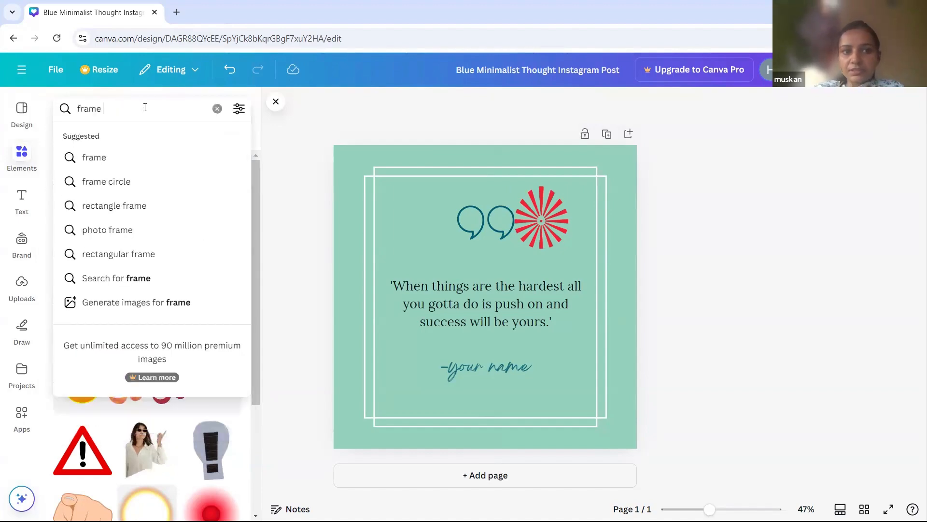
left_click(99, 159)
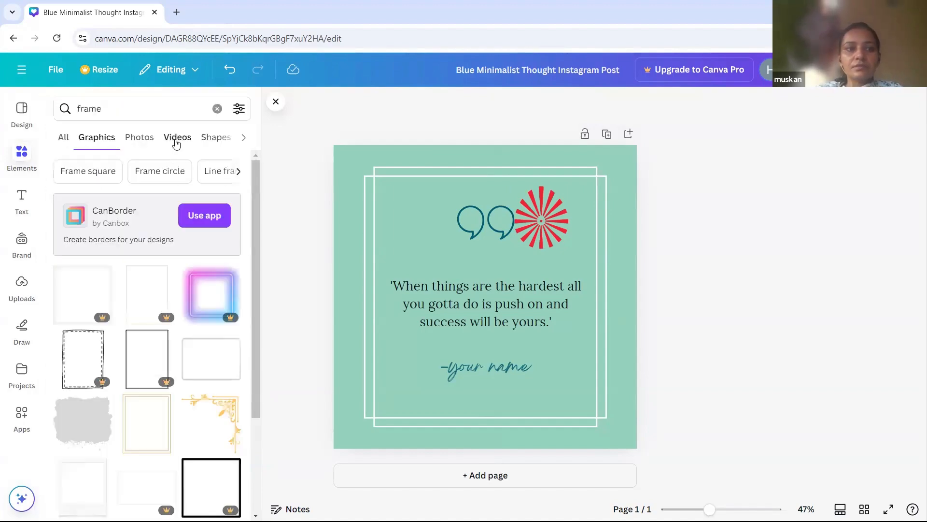
- Refine the element search to "frame circle" and limit the results to frames
left_click(117, 106)
type("ci")
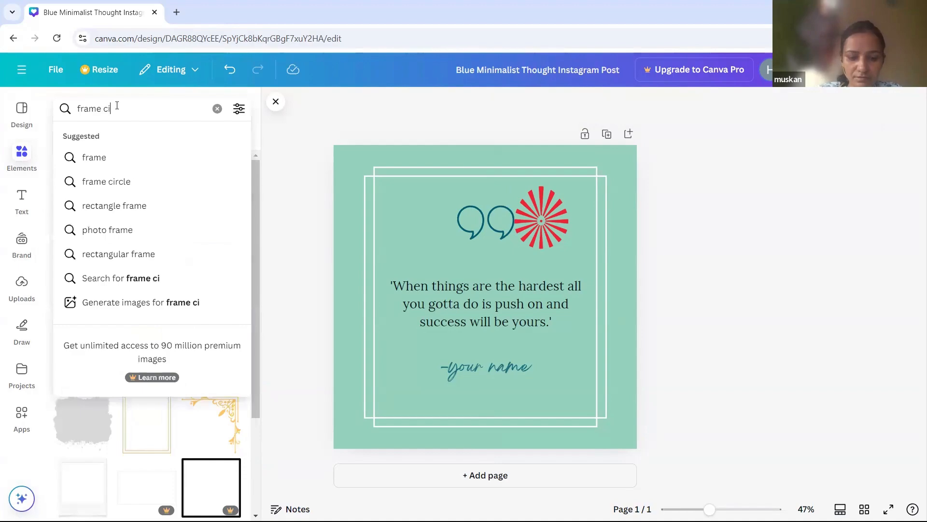
type("rcle")
key("Return")
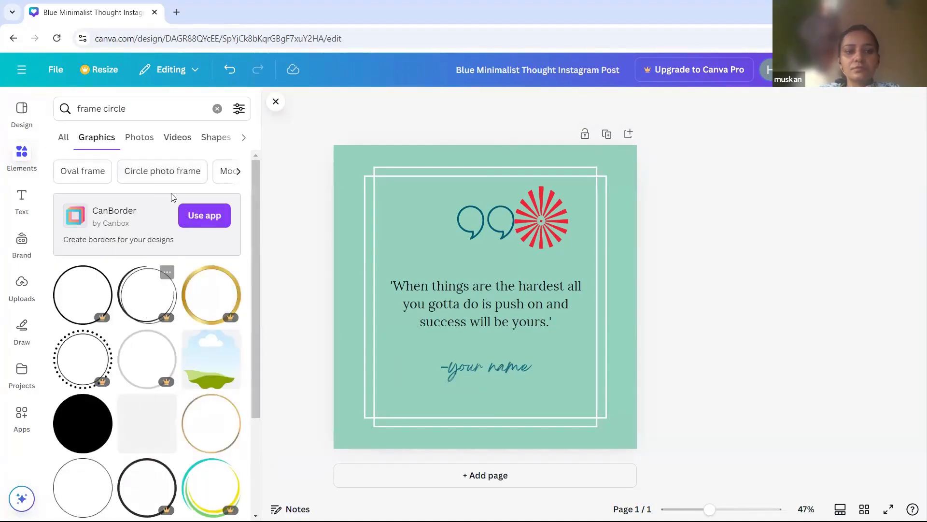
left_click(243, 138)
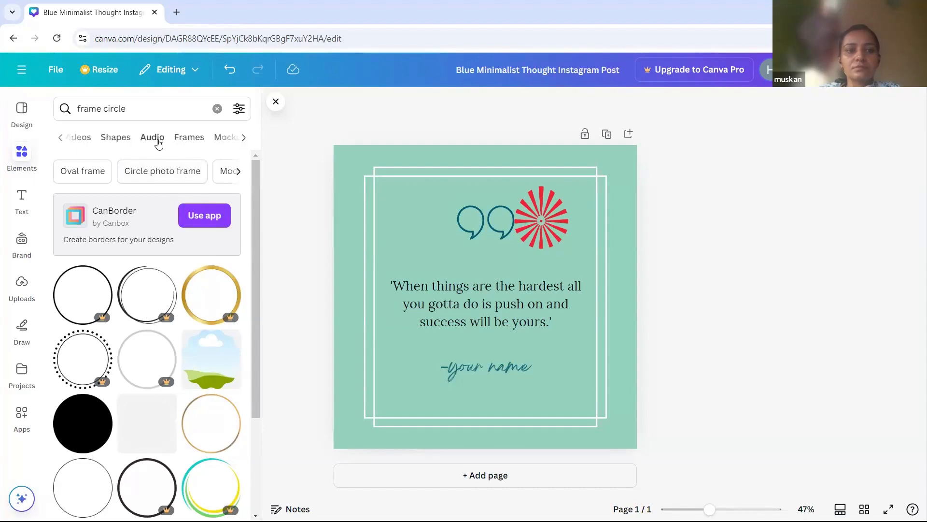
left_click(198, 139)
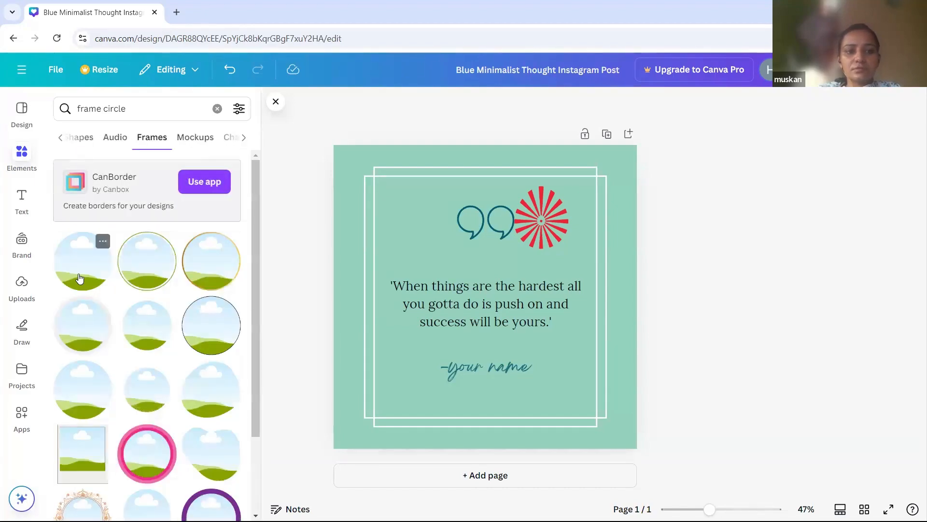
- Add the circular frame with the thin green outline, shrink it, and place it left of the quotation marks
left_click(138, 270)
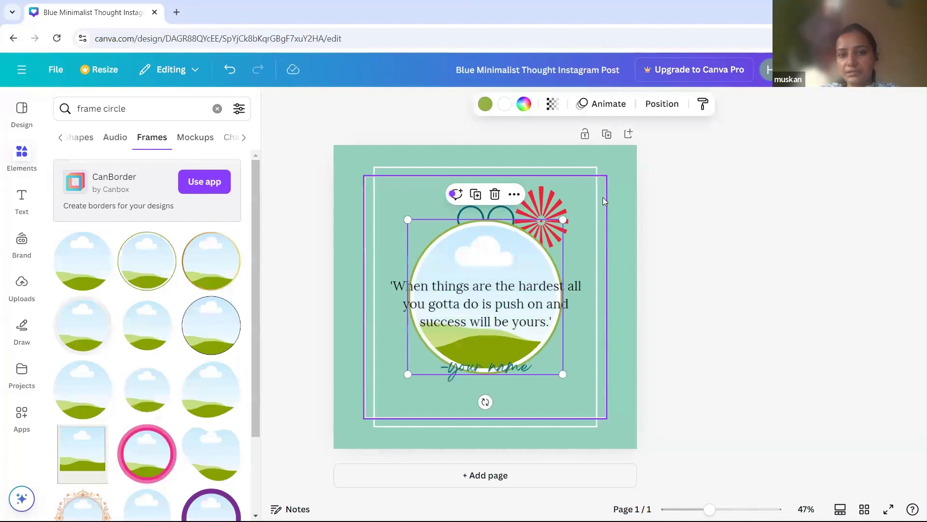
left_click_drag(563, 219, 479, 303)
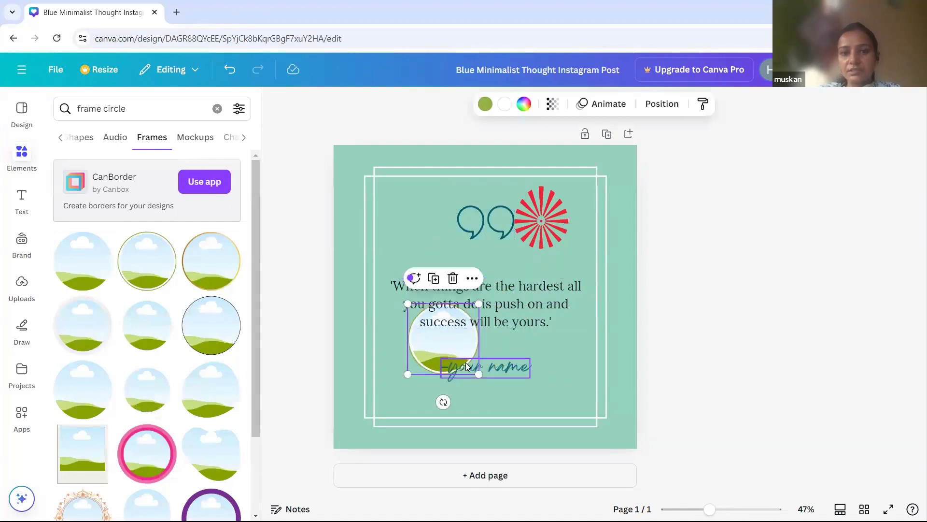
left_click_drag(433, 338, 404, 217)
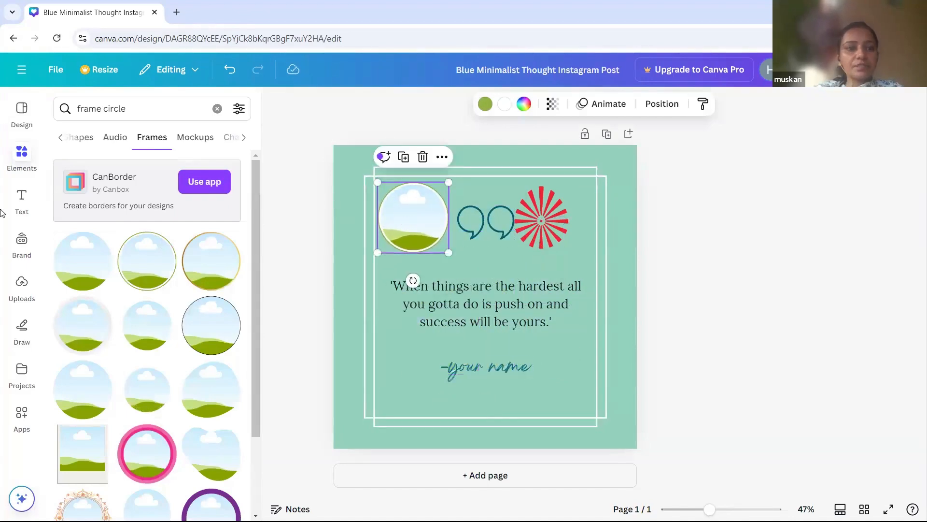
- Fill the circular frame with the uploaded image of the person meditating in a flower field
left_click(21, 290)
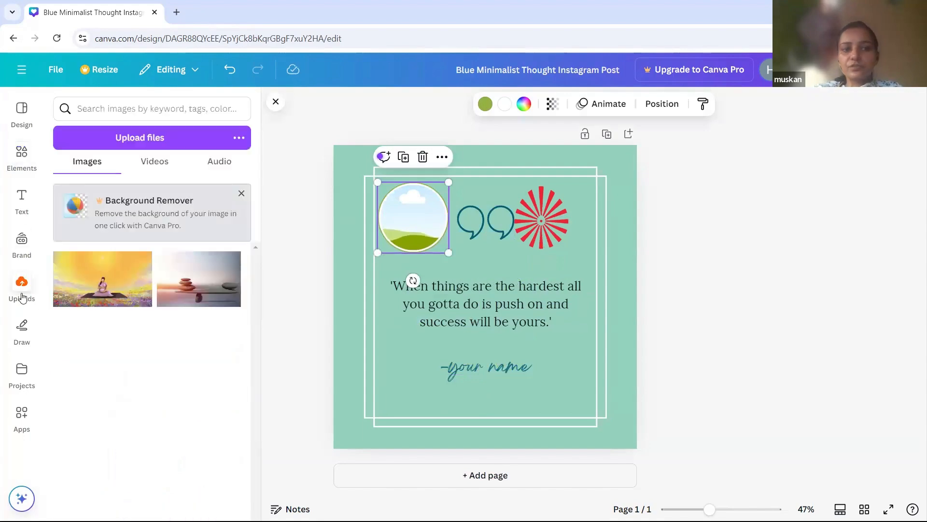
left_click(101, 286)
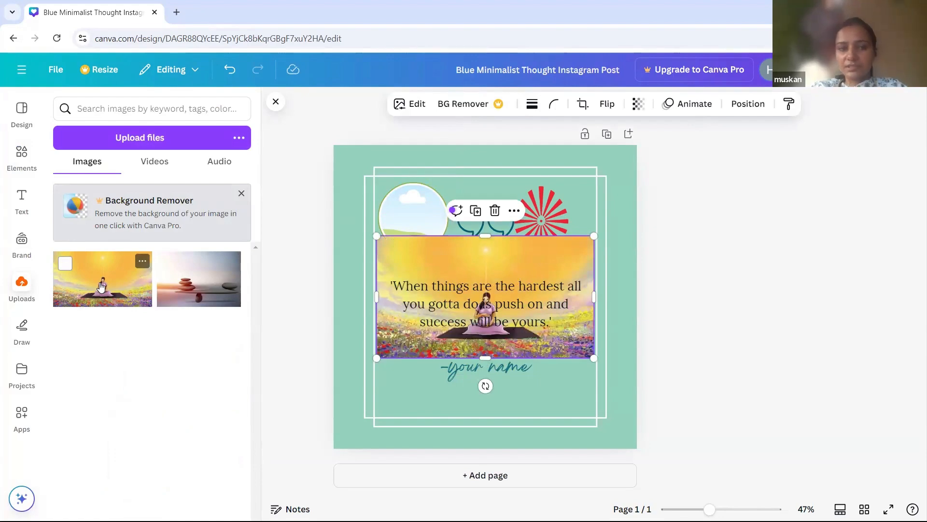
left_click_drag(503, 260, 426, 208)
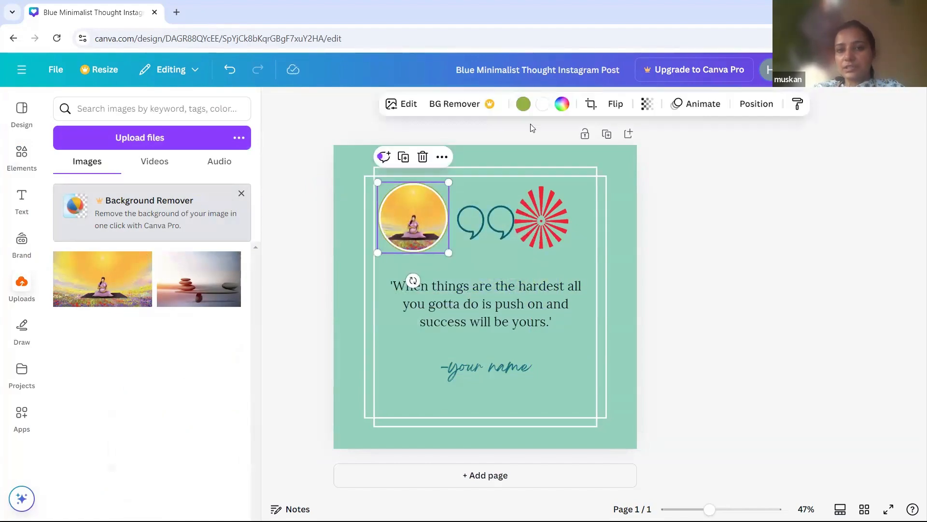
- Crop the meditation image inside the circular frame by enlarging it, shifting it down and left, and rotating it to -0.7
left_click(590, 104)
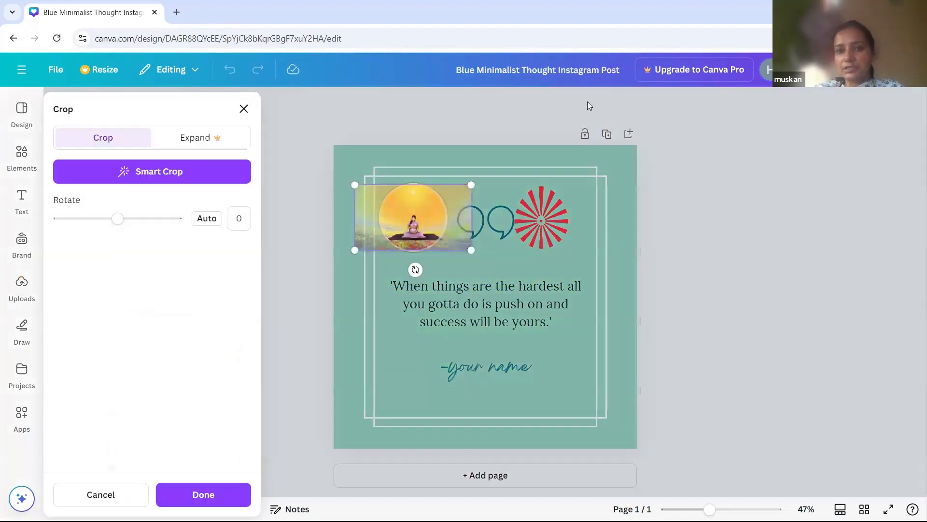
left_click_drag(473, 185, 544, 143)
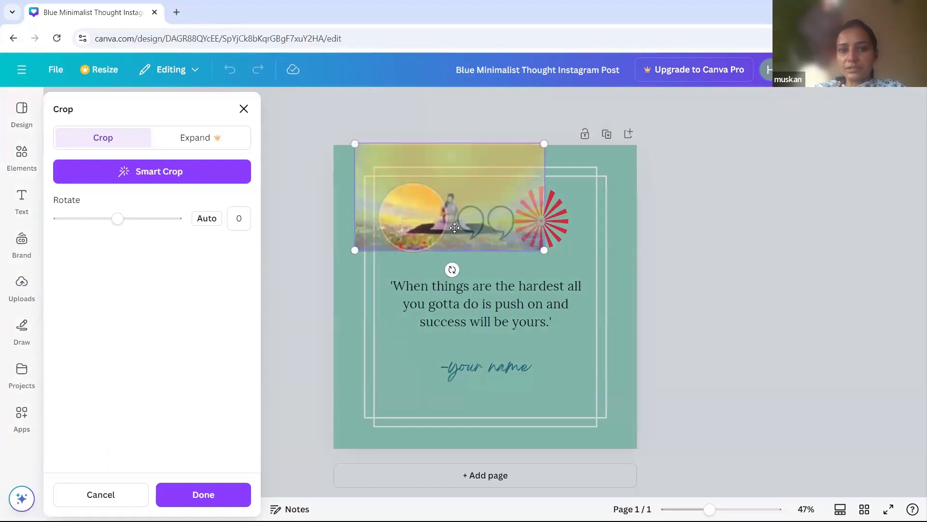
left_click_drag(483, 189, 442, 239)
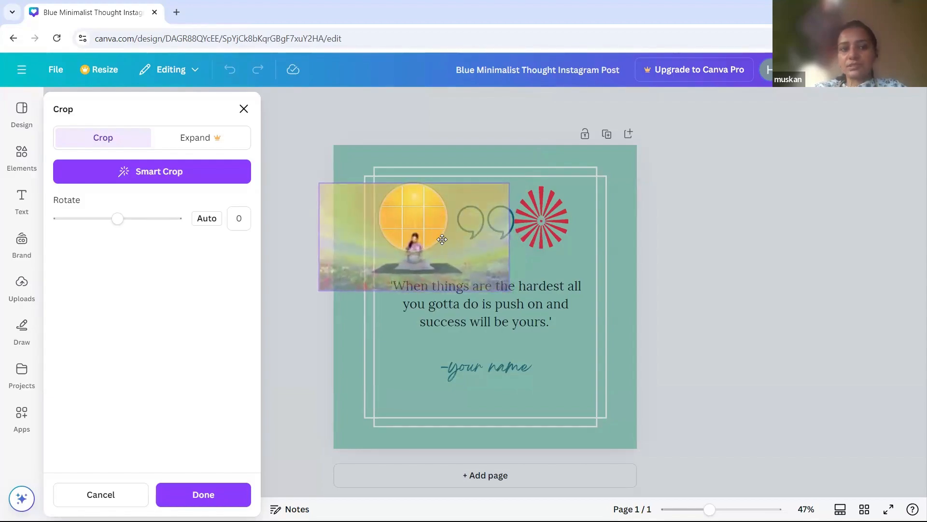
left_click_drag(443, 239, 442, 239)
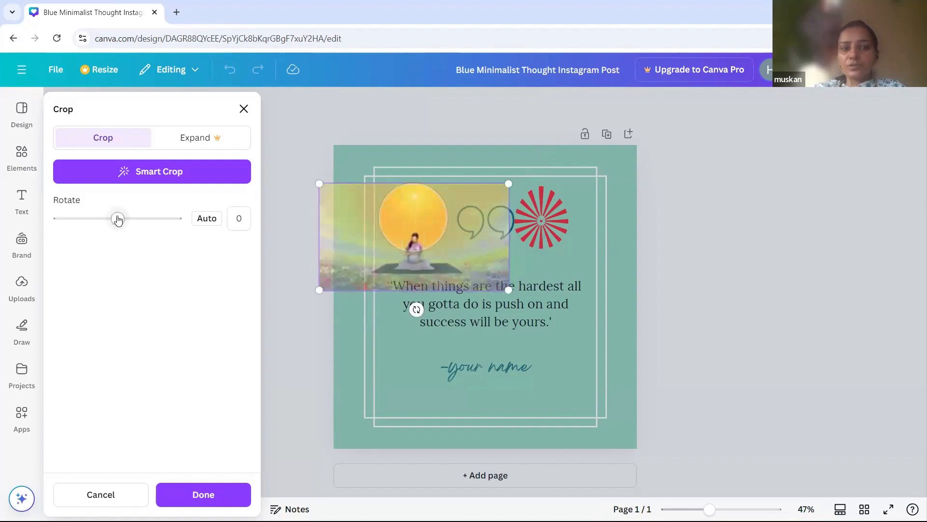
mouse_move(117, 218)
left_mouse_down()
mouse_move(129, 218)
mouse_move(103, 219)
mouse_move(118, 218)
left_mouse_up()
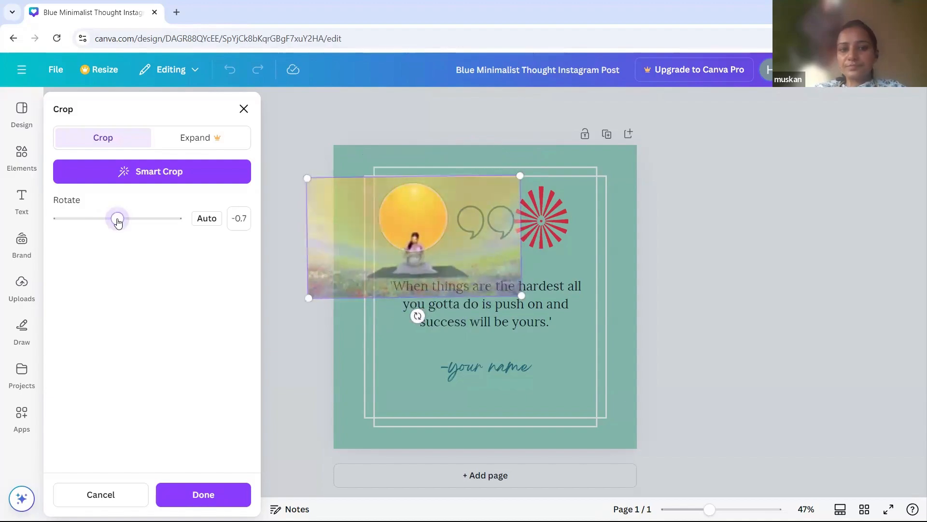
left_click(225, 502)
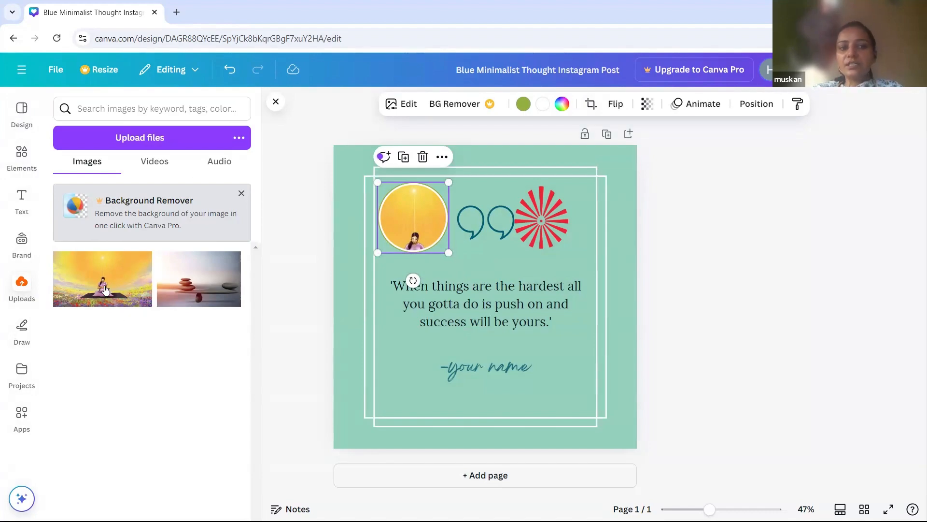
left_click(147, 145)
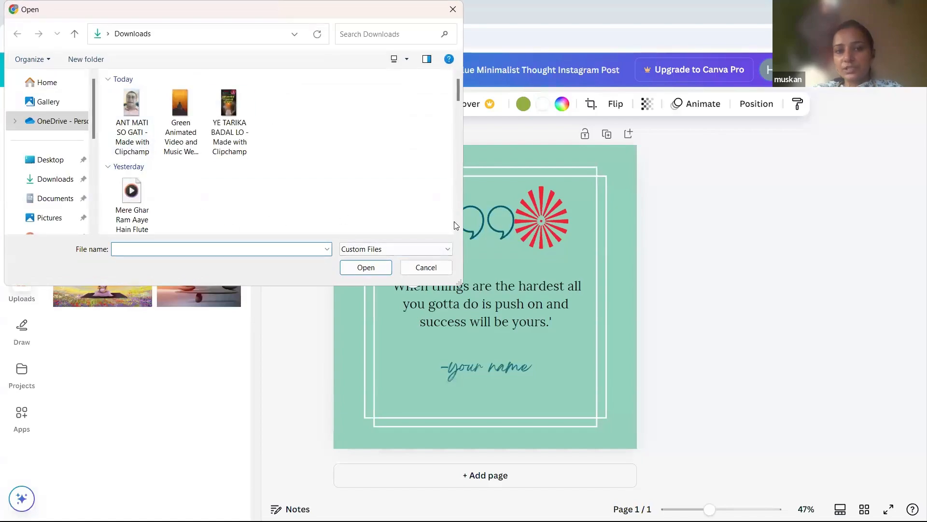
scroll(459, 228, "down", 10)
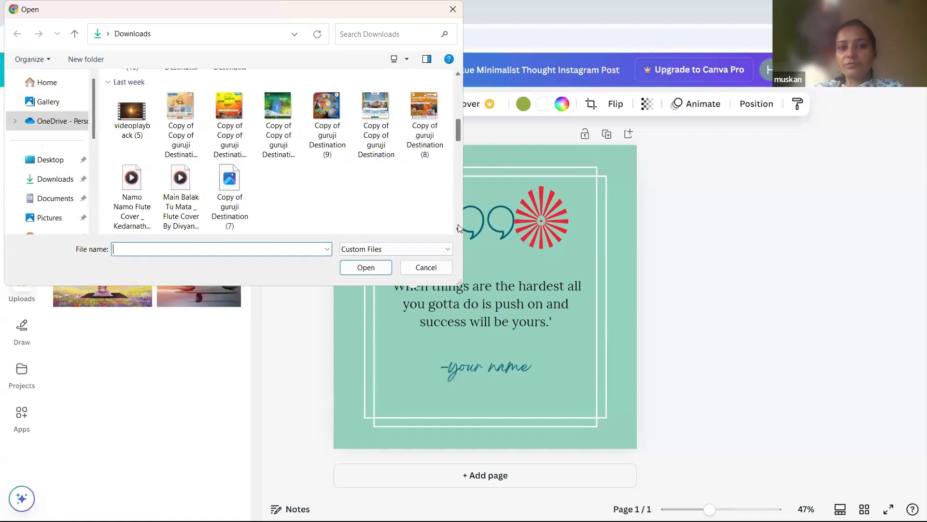
scroll(459, 228, "down", 3)
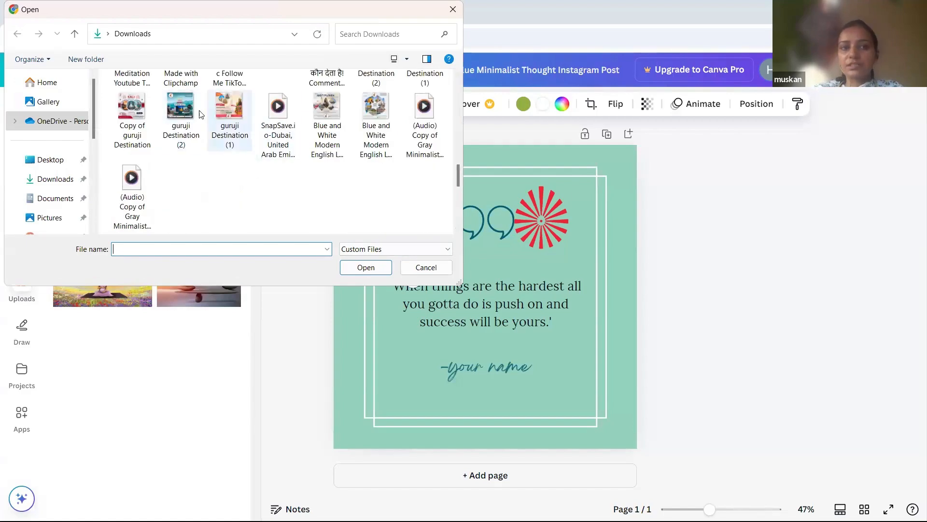
left_click(425, 267)
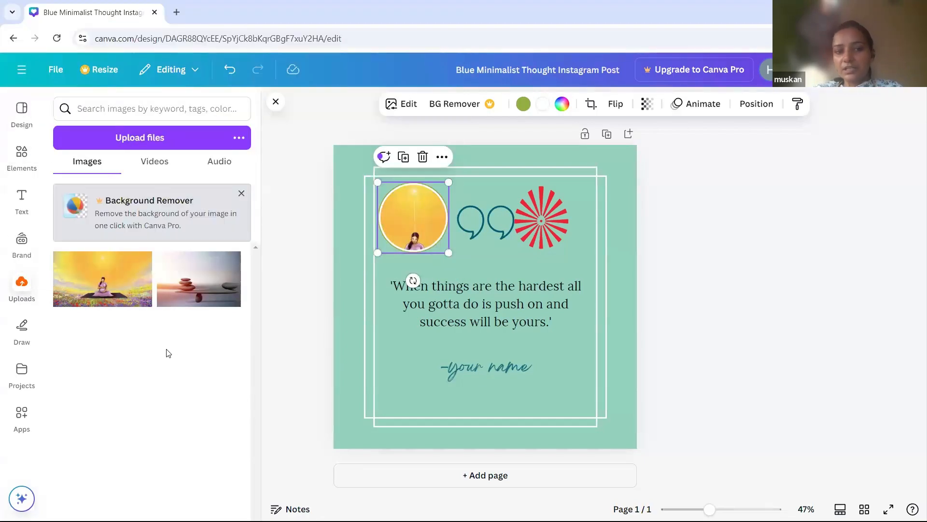
- Add the uploaded meditation image to the page again and place it into the circular frame, replacing the cropped version
left_click(100, 288)
left_click(499, 280)
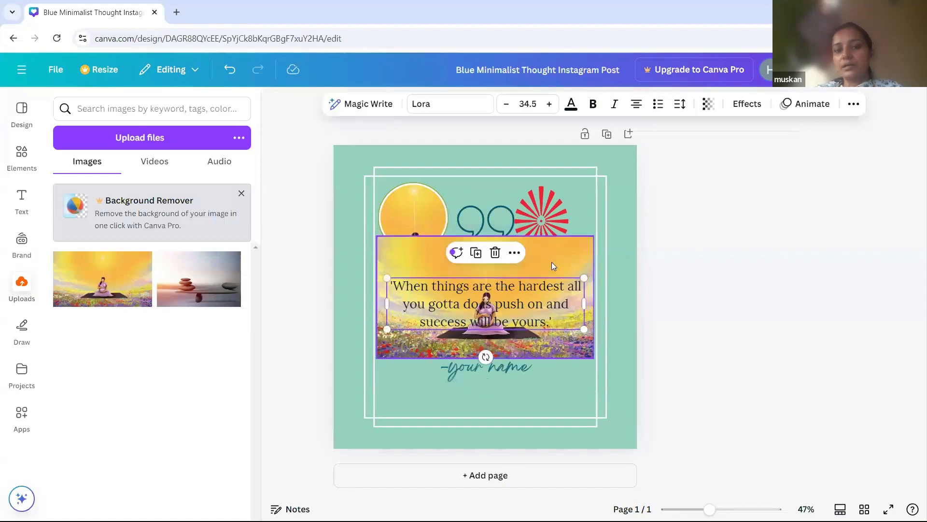
left_click_drag(552, 262, 396, 215)
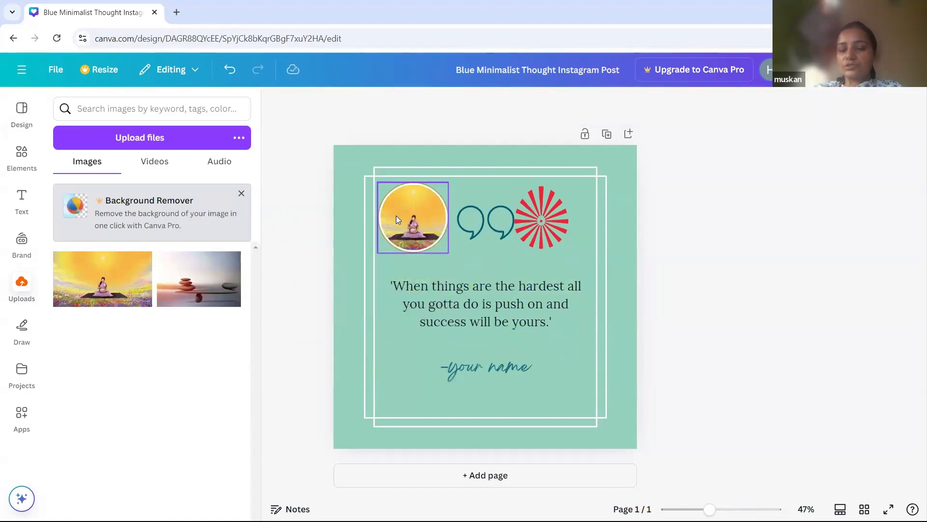
- Crop the framed meditation image by enlarging it and positioning it so the person sits at the circle's lower edge
left_click(417, 211)
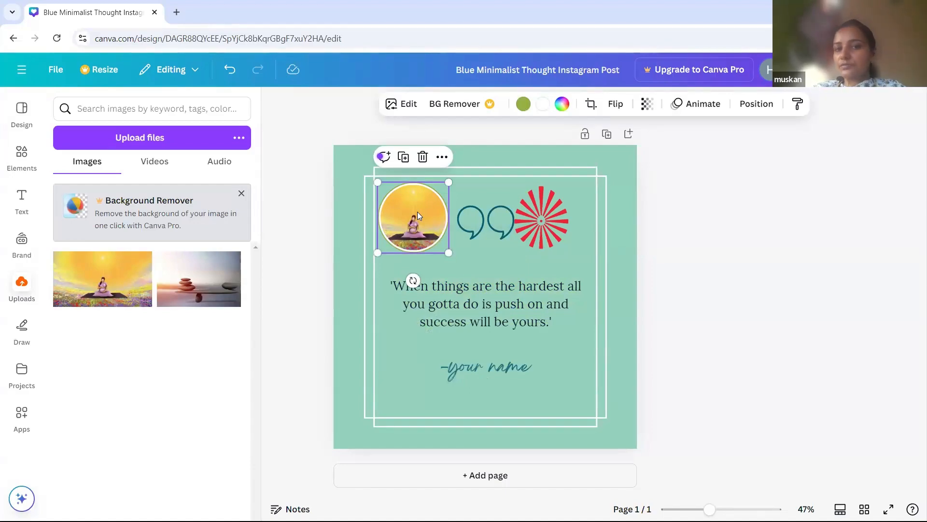
left_click(591, 104)
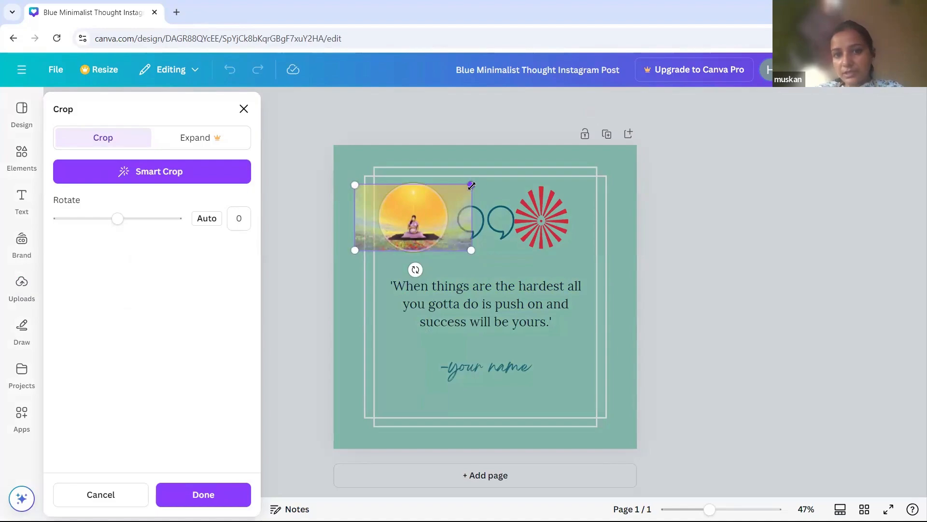
left_click_drag(471, 186, 541, 145)
left_click_drag(489, 192, 450, 233)
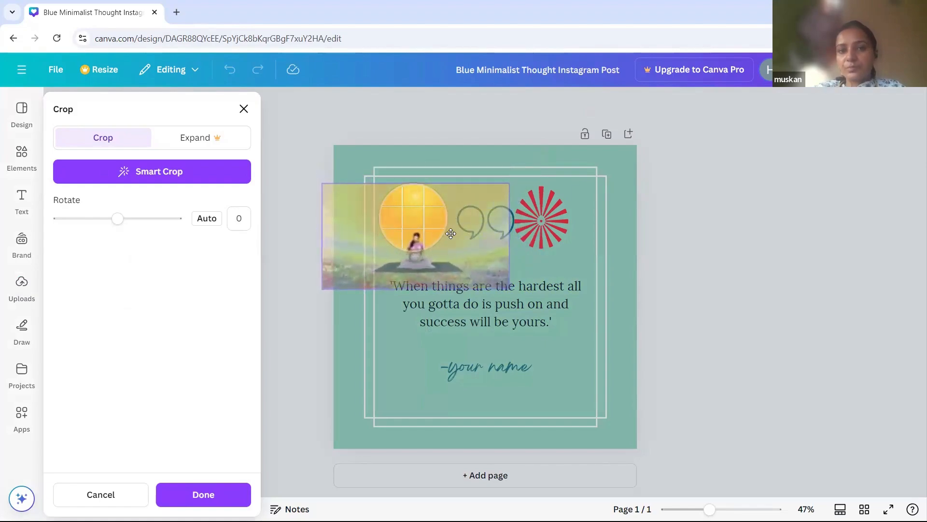
left_click(235, 494)
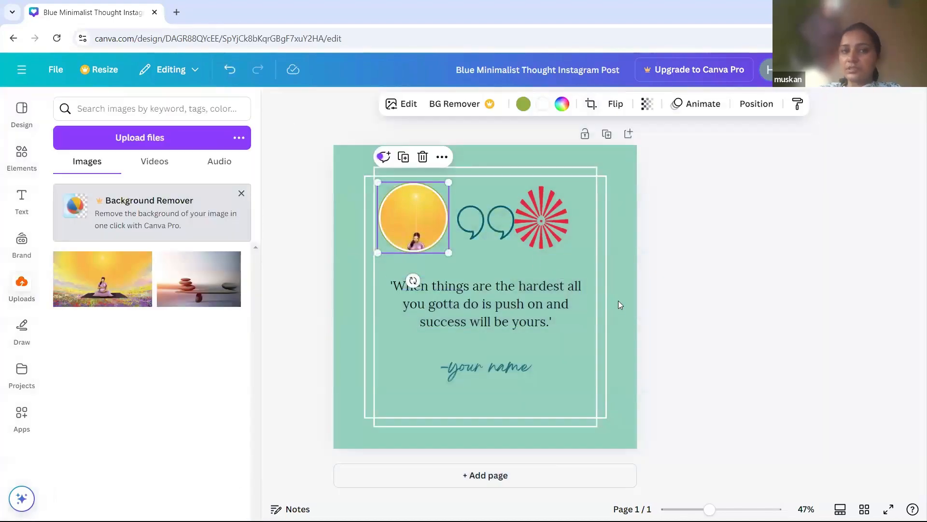
- Delete the circular frame together with its image
left_click(423, 158)
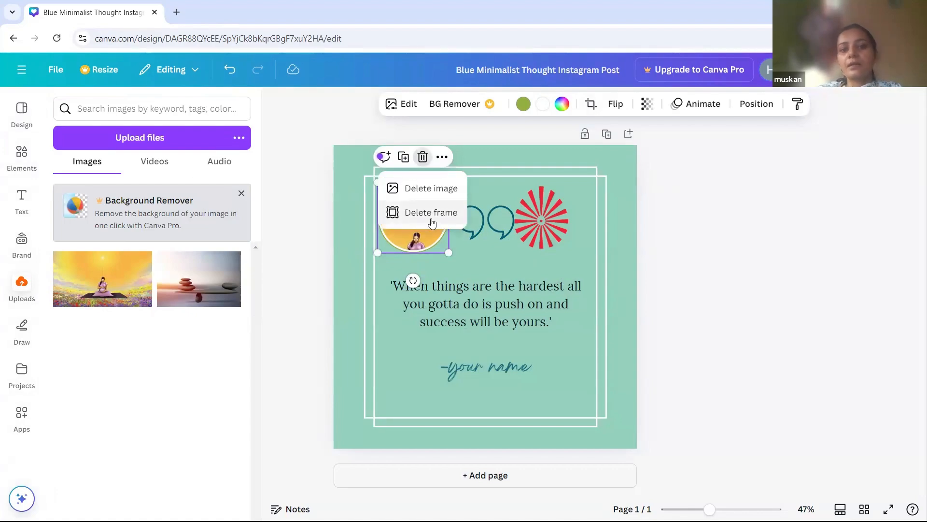
left_click(430, 213)
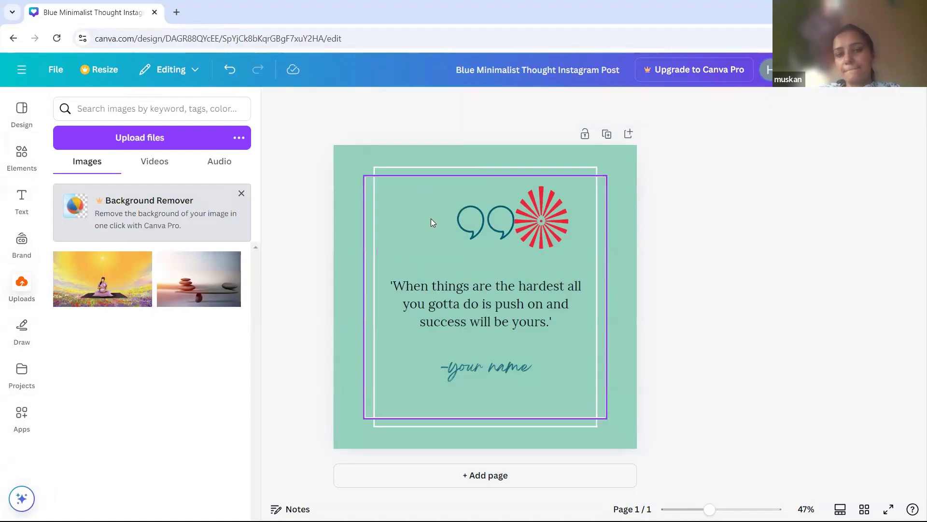
- Add the thin green outlined circular frame again, shrunk beside the left of the quotation marks, and move the sunburst further right
left_click(552, 231)
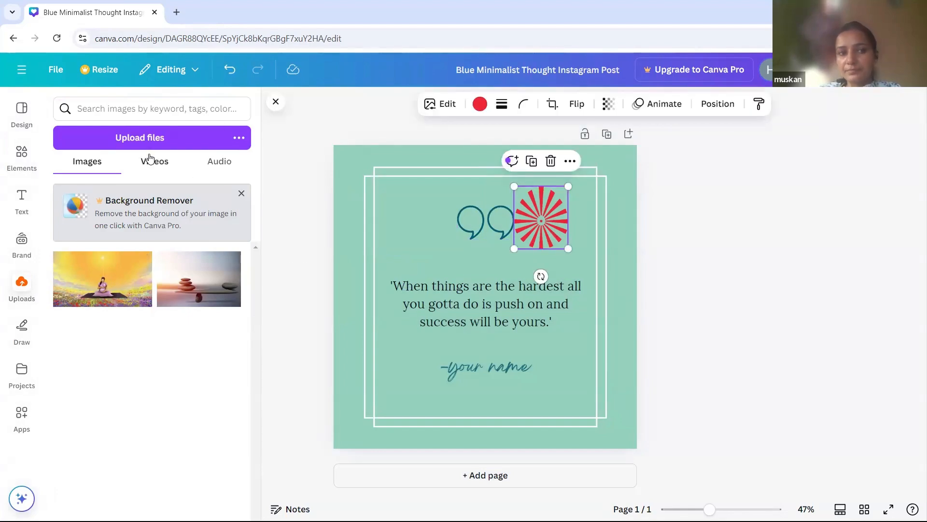
left_click(21, 152)
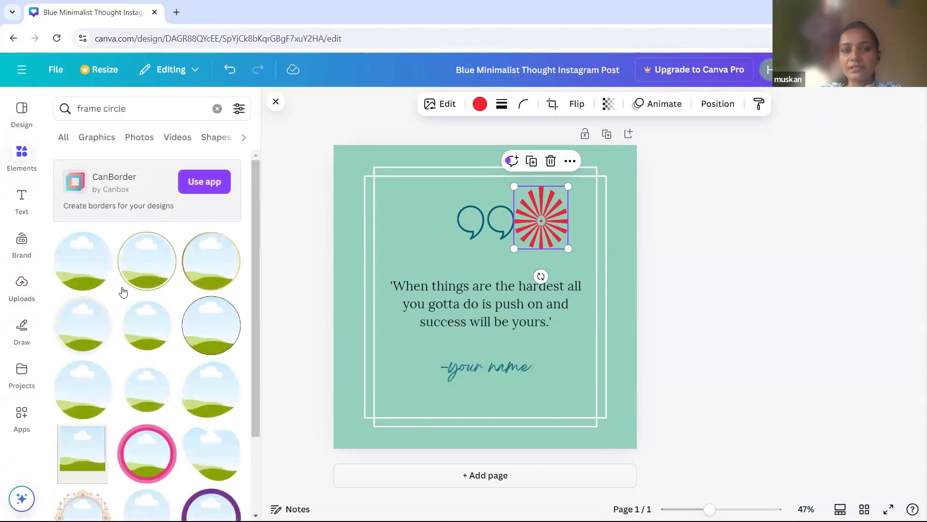
left_click(141, 261)
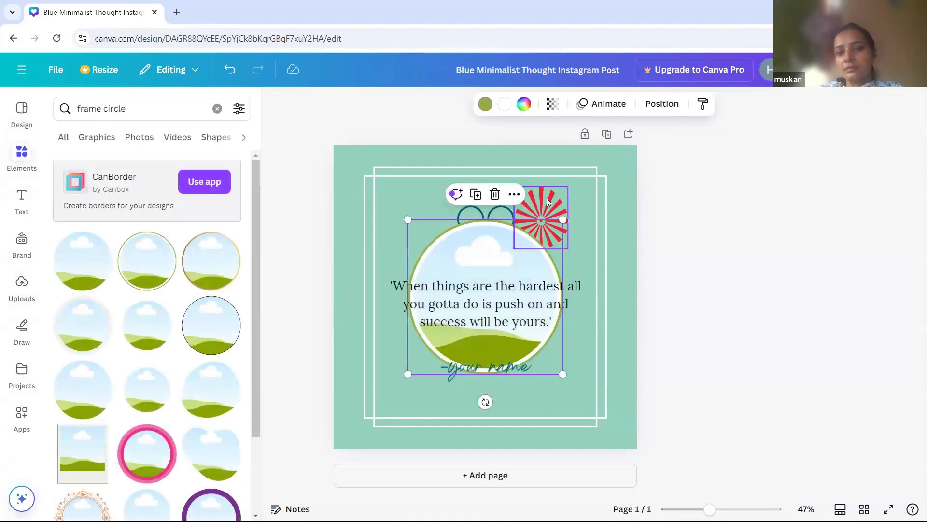
left_click_drag(547, 198, 567, 205)
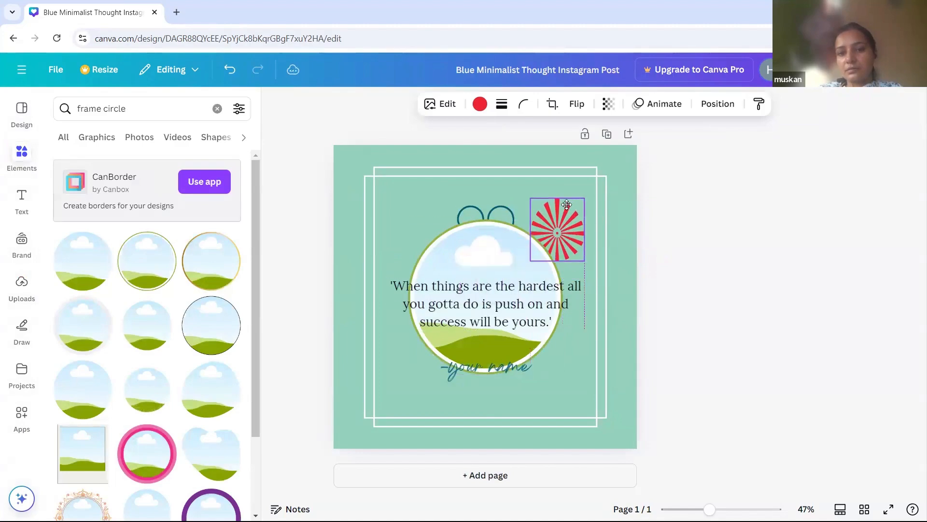
left_click_drag(480, 238, 416, 184)
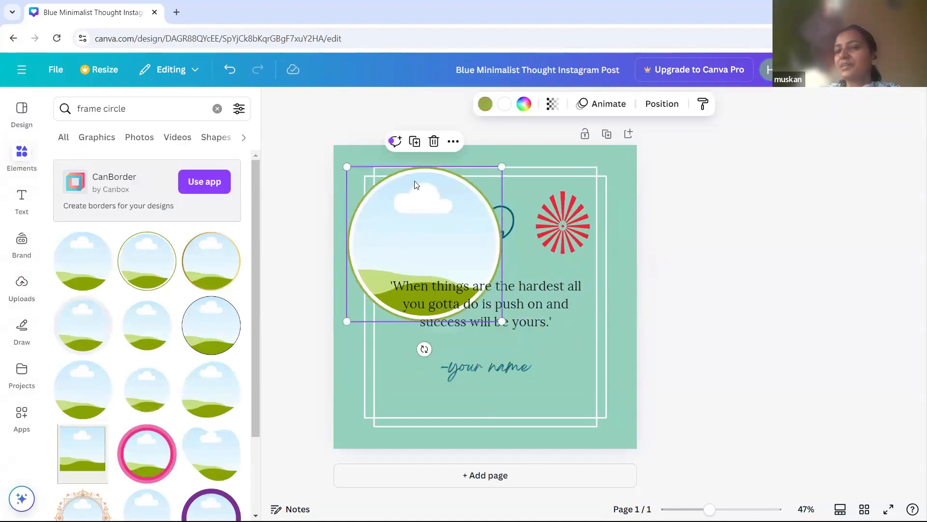
left_click_drag(501, 167, 392, 203)
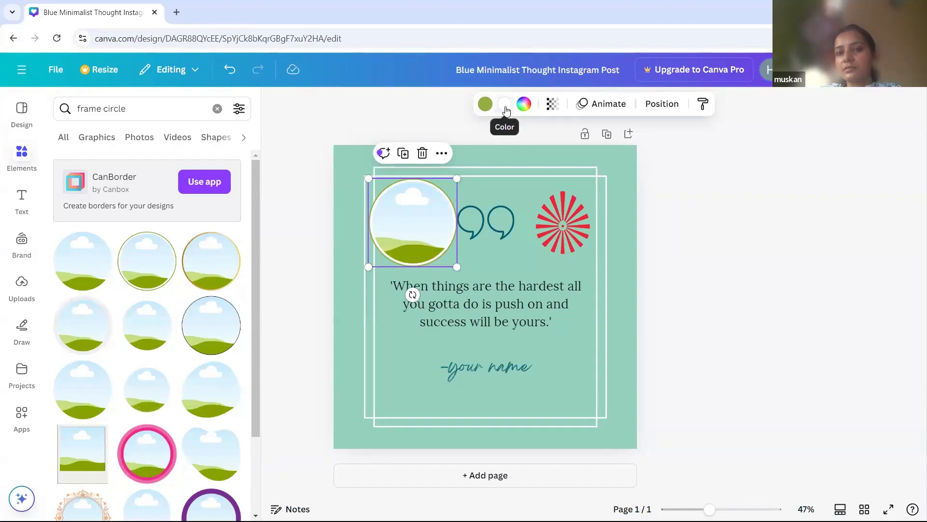
- Limit the "frame circle" search results to graphics and delete the empty circular frame from the page
left_click(87, 145)
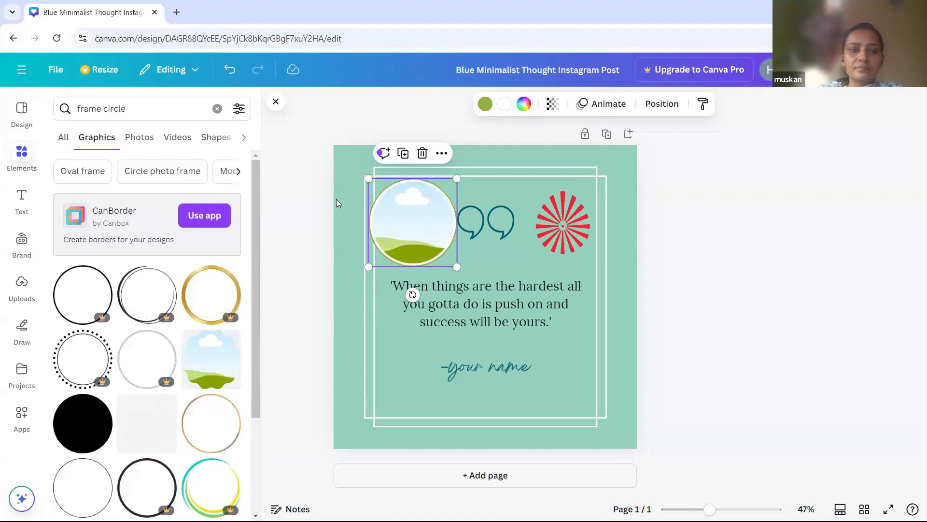
left_click(423, 153)
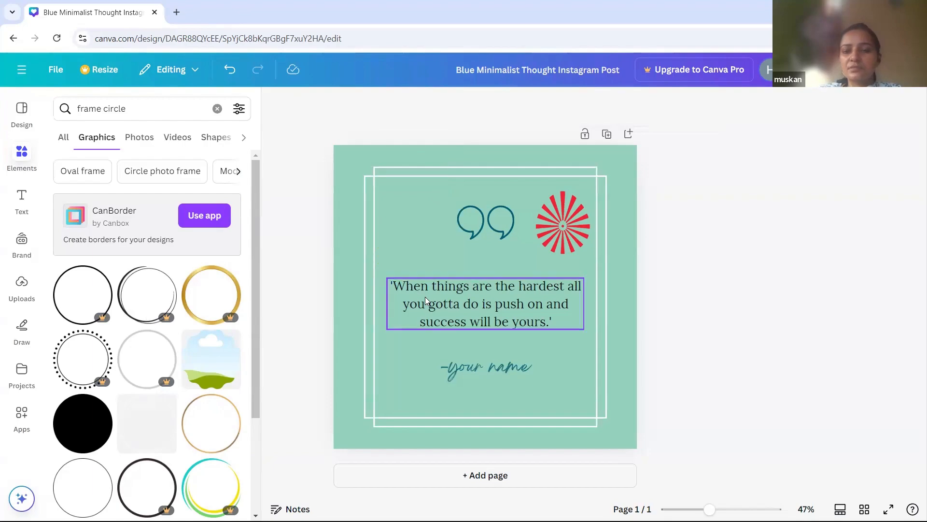
- Replace the "frame circle" element search with a search for "point of light"
left_click(548, 246)
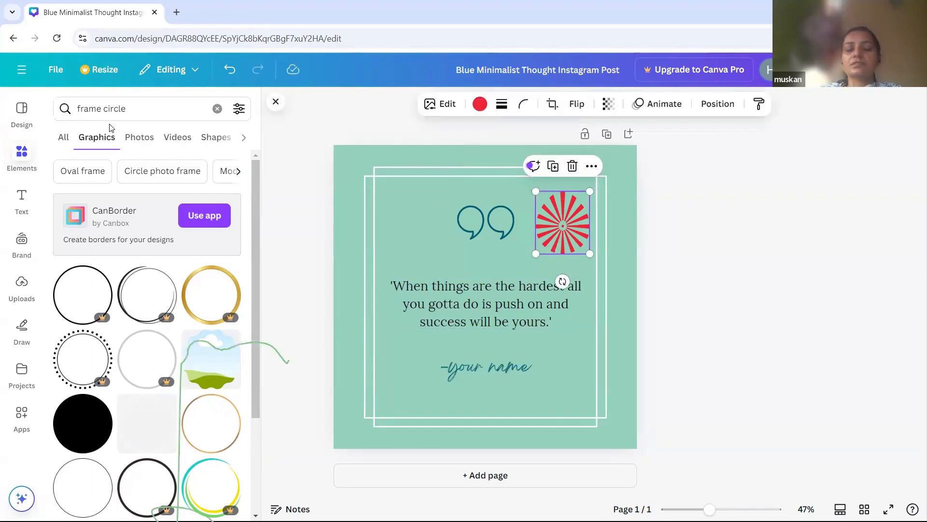
left_click(146, 112)
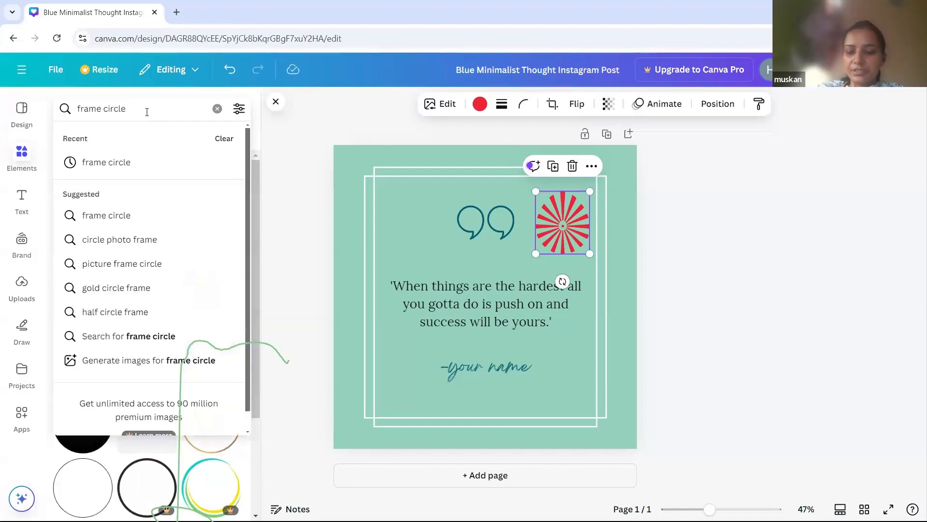
key("BackSpace")
key("BackSpace")
key("BackSpace")
key("BackSpace")
key("BackSpace")
key("BackSpace")
key("BackSpace")
key("BackSpace")
key("BackSpace")
key("BackSpace")
key("BackSpace")
key("BackSpace")
type("p")
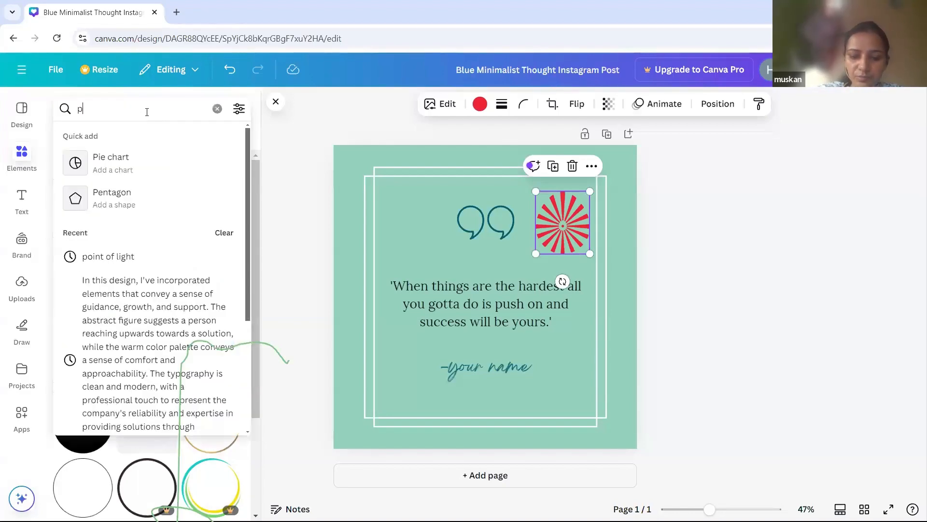
type("oint of")
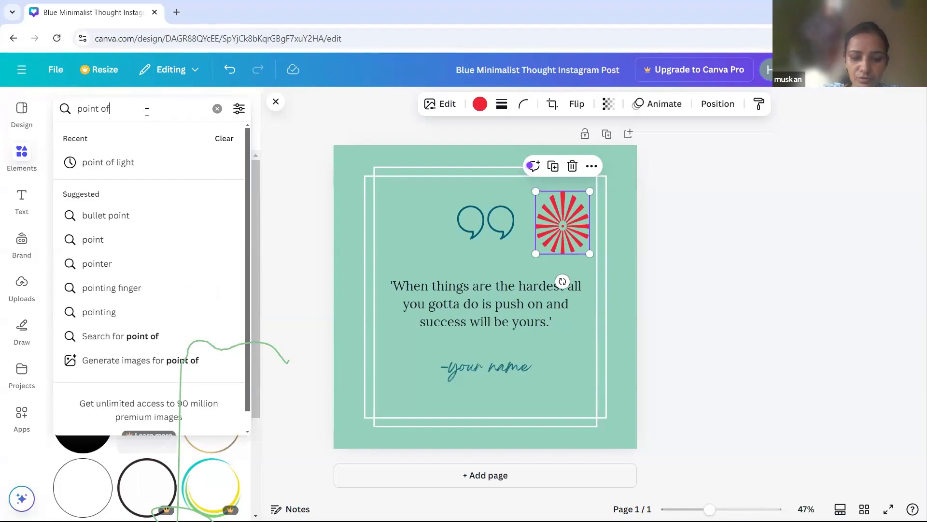
type(" light")
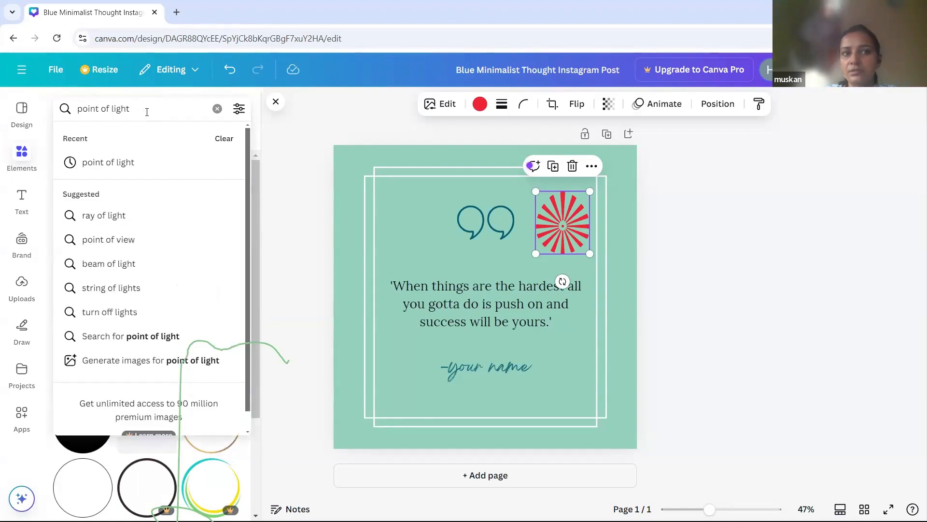
key("Return")
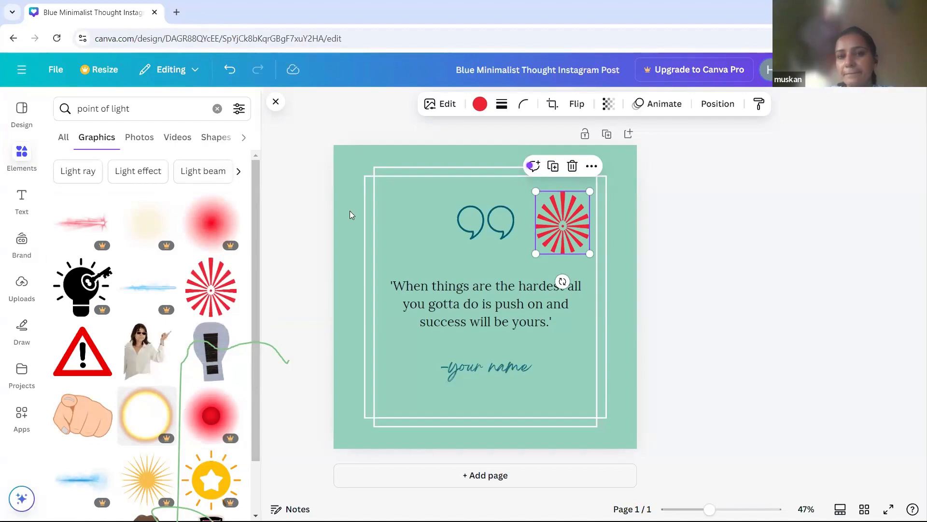
- Delete the red sunburst graphic, close the element search, and select the page background
left_click(573, 167)
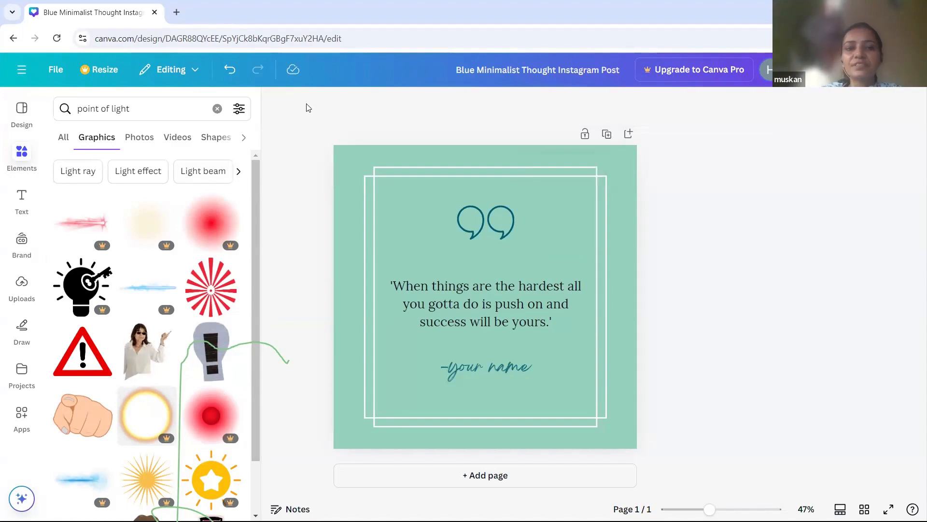
left_click(277, 101)
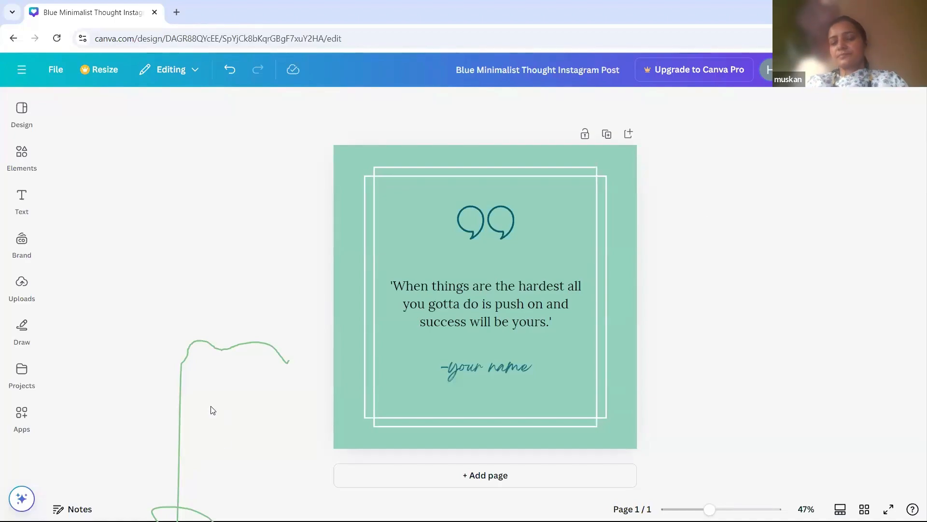
left_click(344, 173)
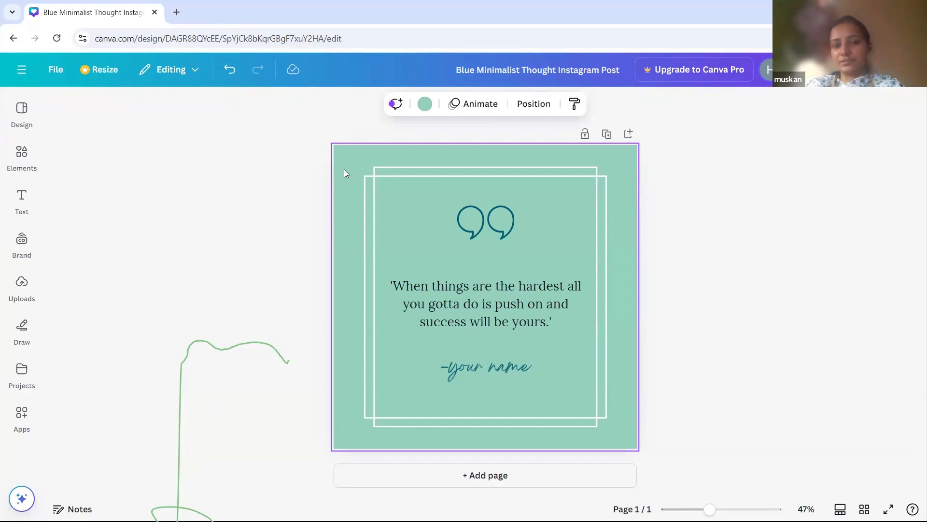
- Apply the Background text effect to the quote text
left_click(457, 299)
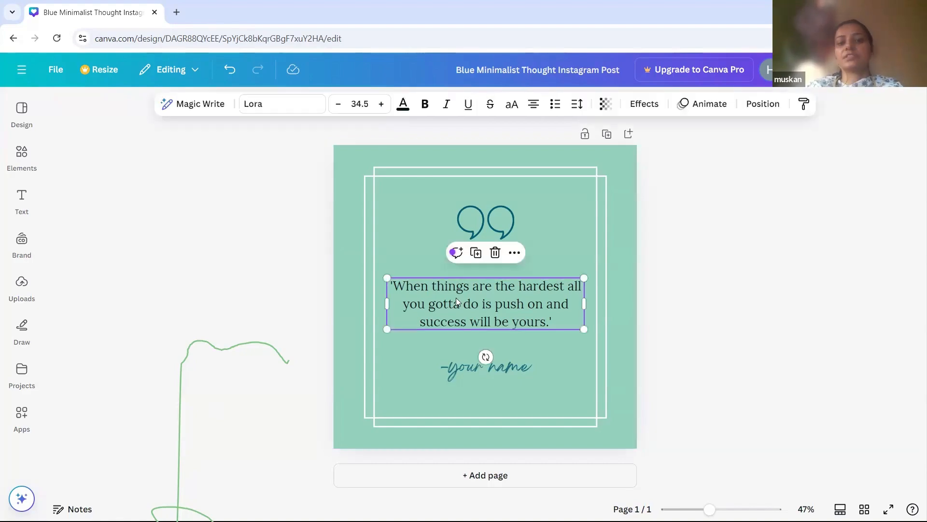
left_click(710, 226)
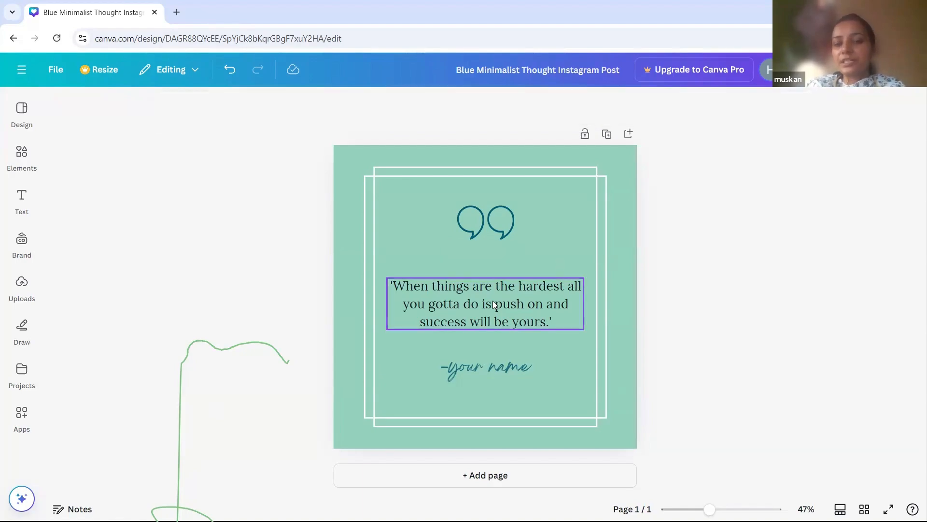
left_click(493, 302)
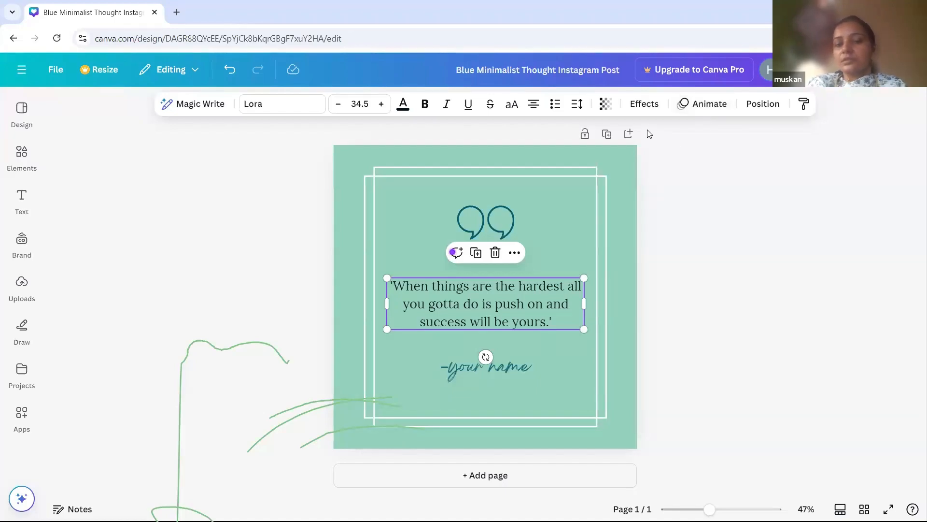
left_click(694, 301)
left_click(475, 316)
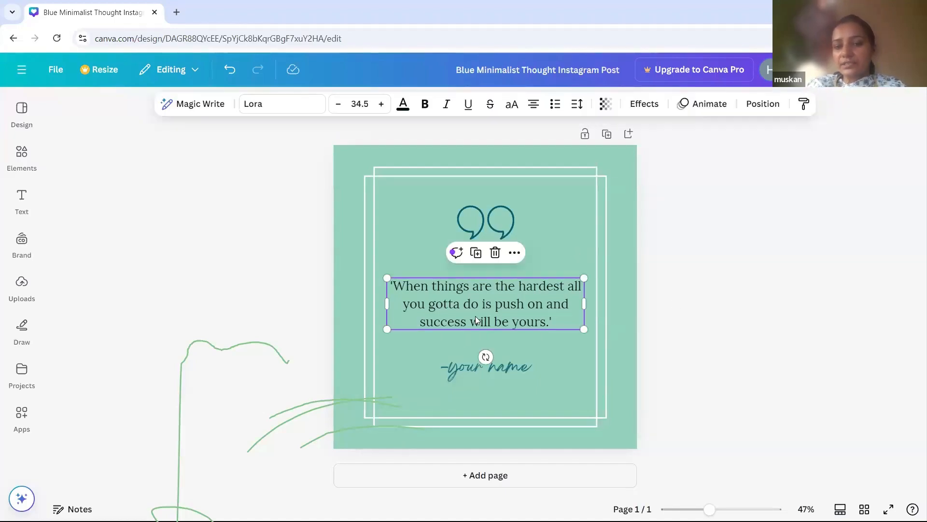
left_click(642, 104)
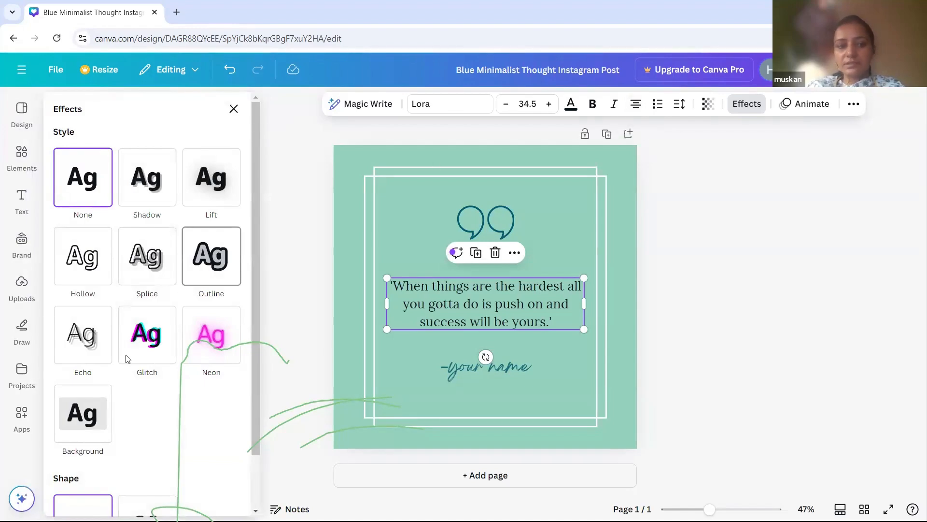
left_click(84, 426)
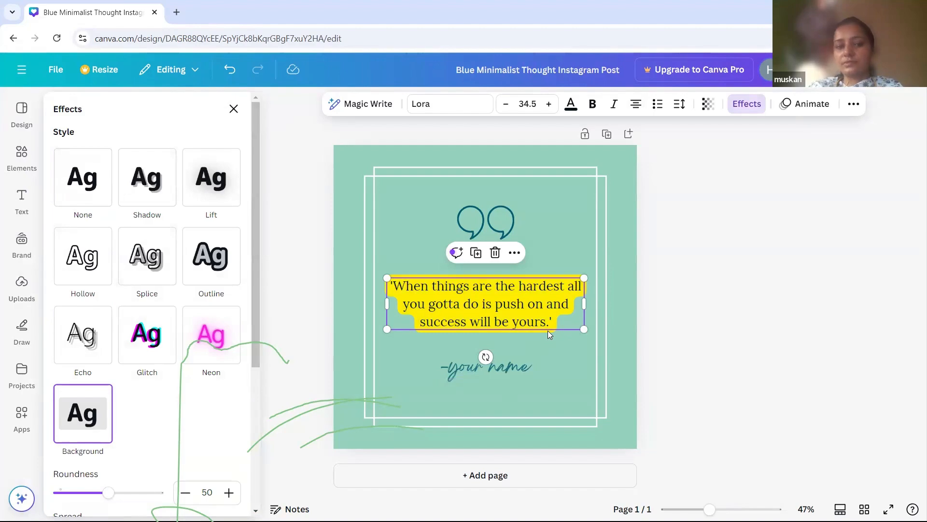
- Set the quote's background effect to transparency 64, spread 45 and roundness 100, and close the effects options
left_click_drag(254, 359, 255, 466)
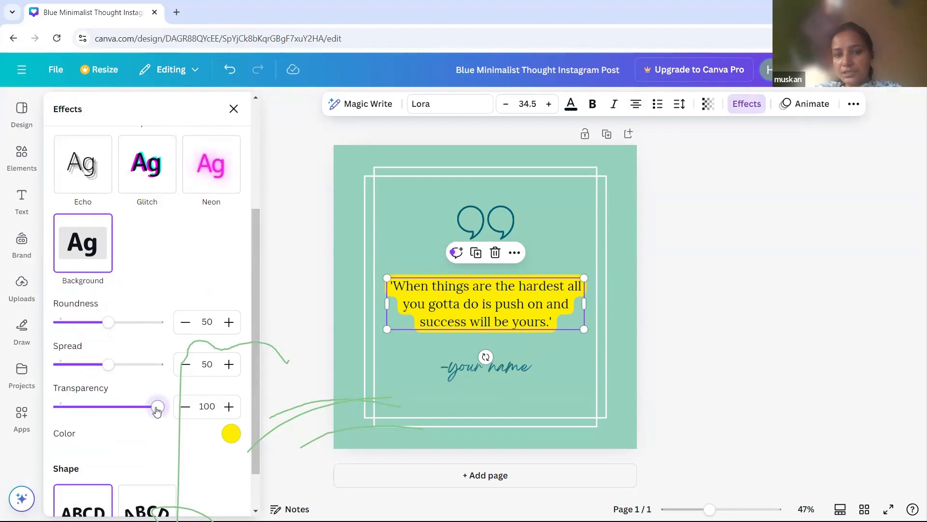
left_click_drag(156, 408, 123, 407)
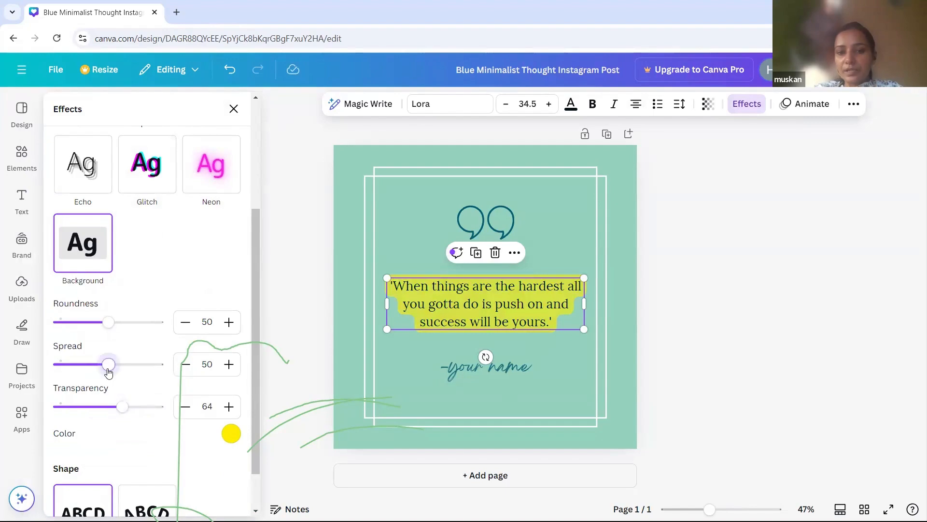
left_click_drag(109, 370, 158, 322)
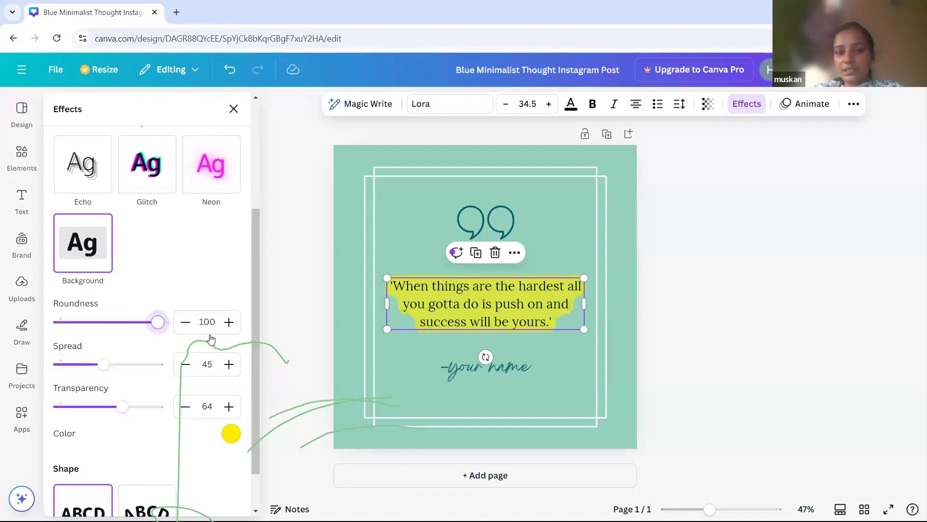
left_click_drag(211, 338, 177, 364)
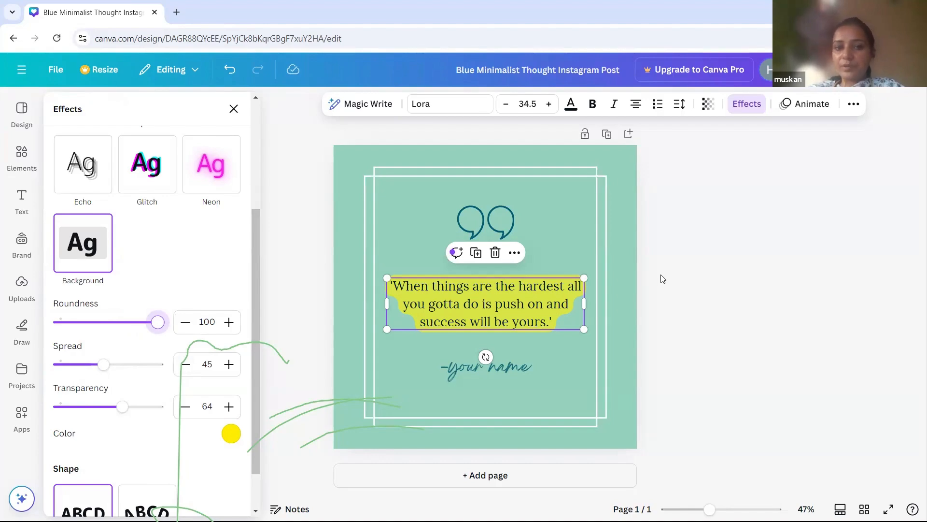
key("Escape")
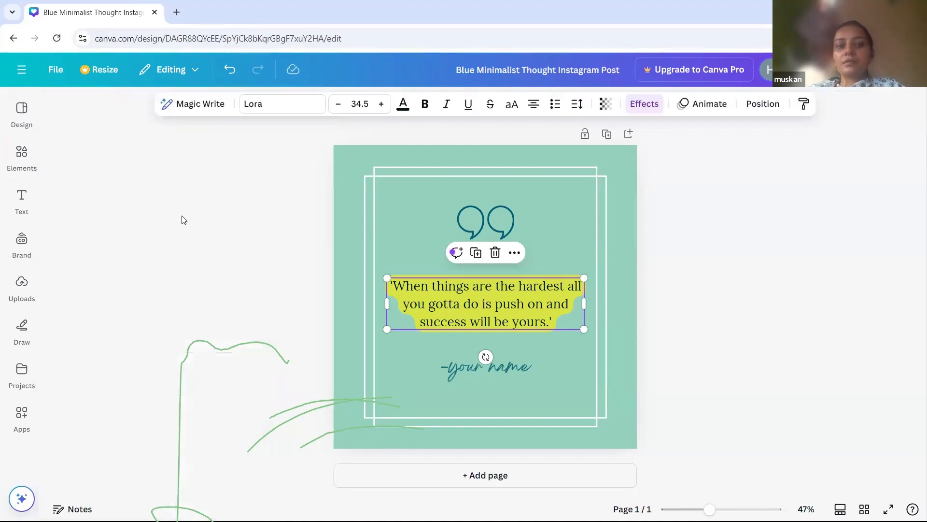
left_click(672, 293)
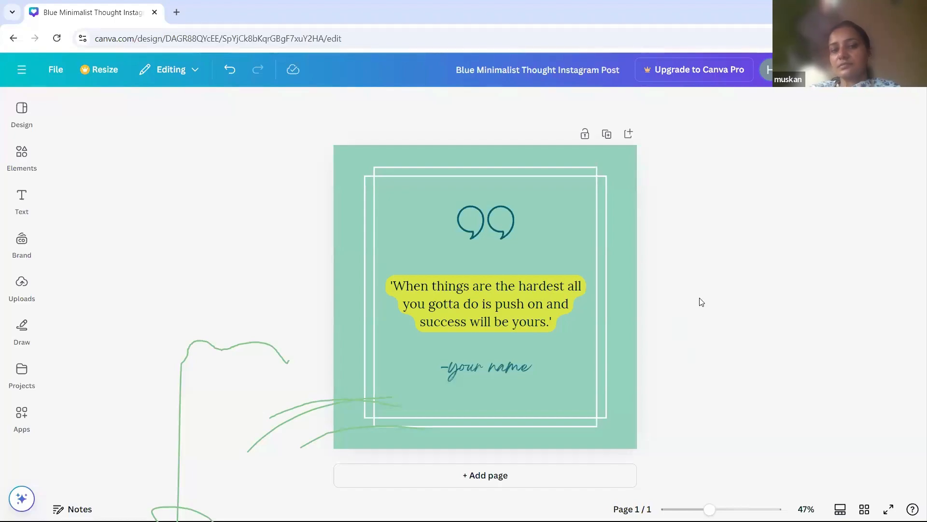
- Review the quote's text effect styles, background settings and shape options, and leave the quote deselected
left_click(565, 312)
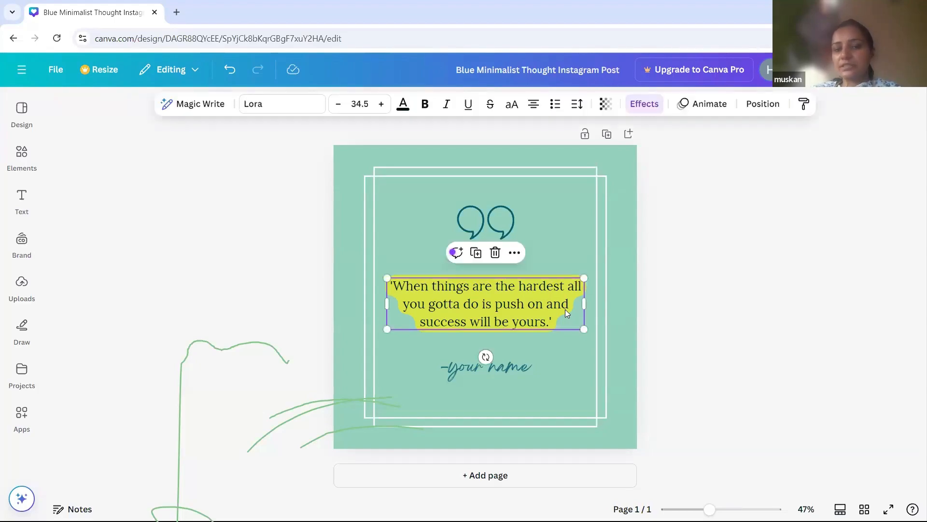
left_click(651, 112)
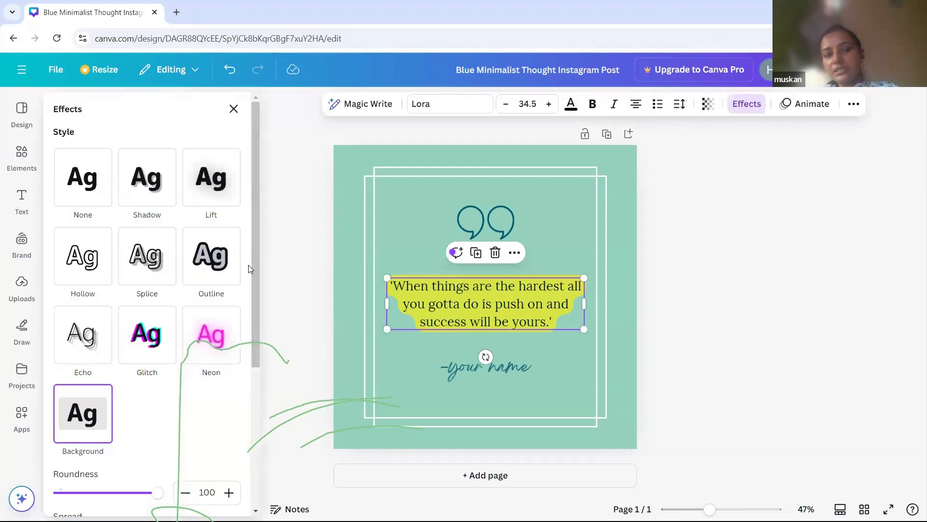
left_click_drag(256, 323, 253, 501)
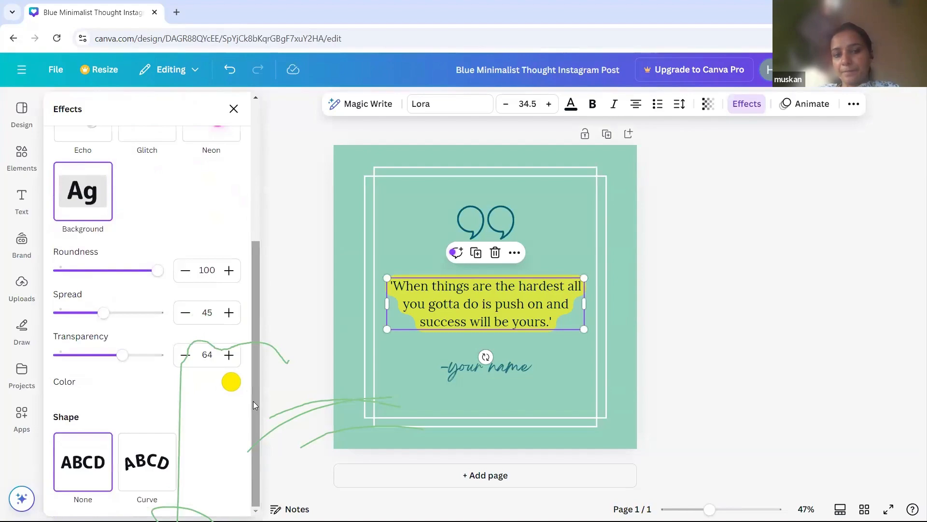
left_click_drag(255, 404, 252, 187)
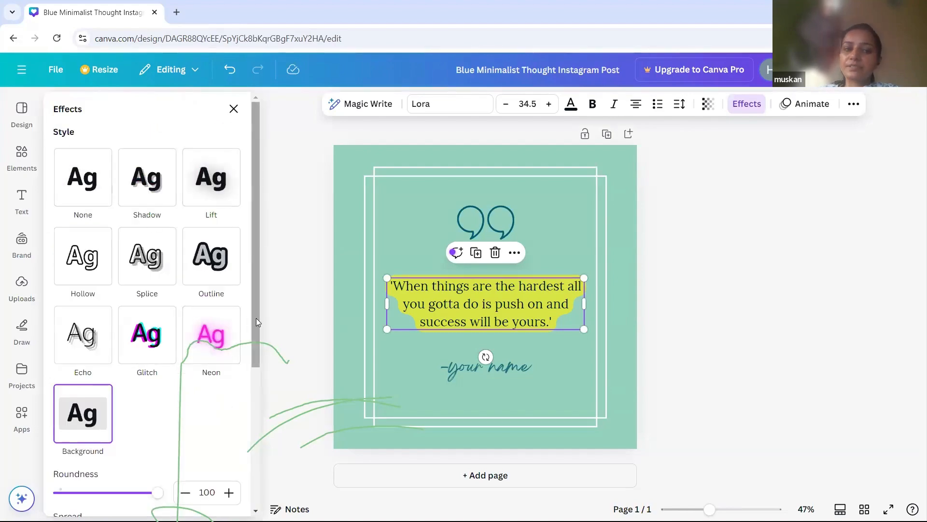
scroll(257, 319, "down", 6)
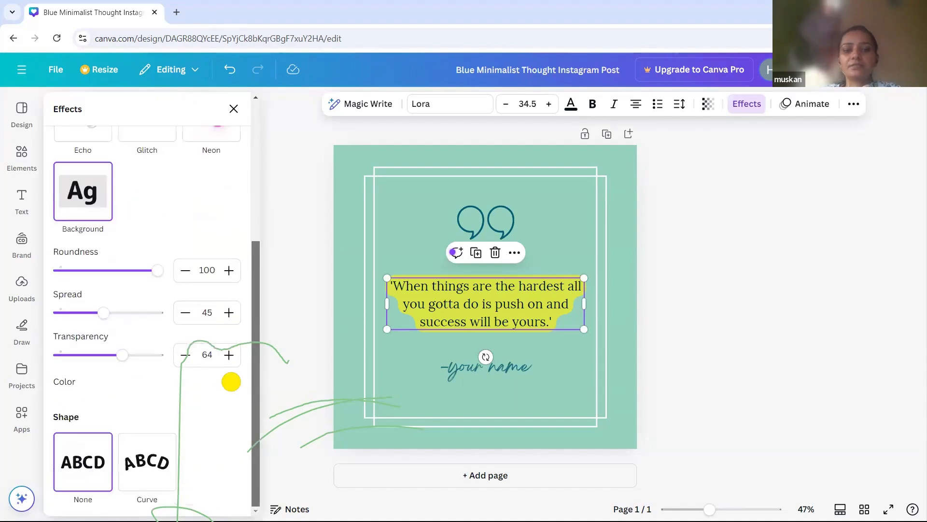
scroll(246, 277, "up", 6)
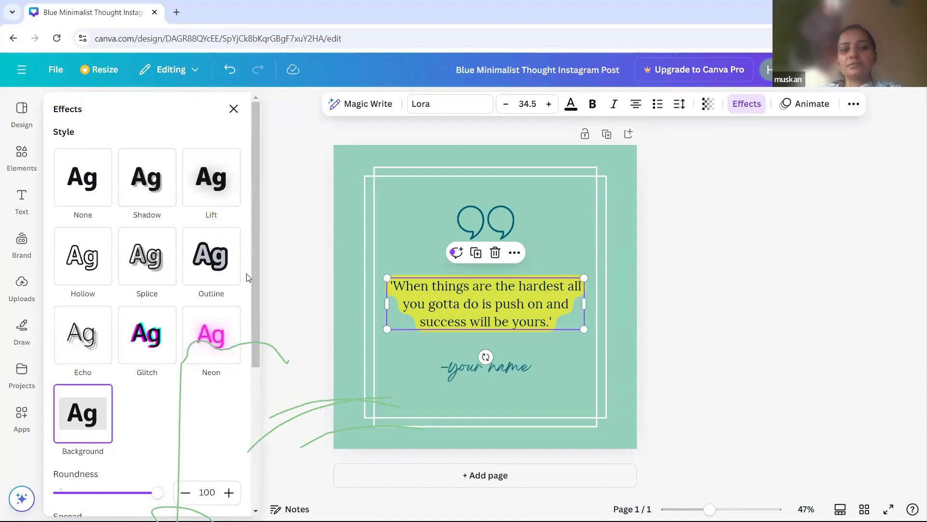
left_click(685, 259)
left_click(686, 263)
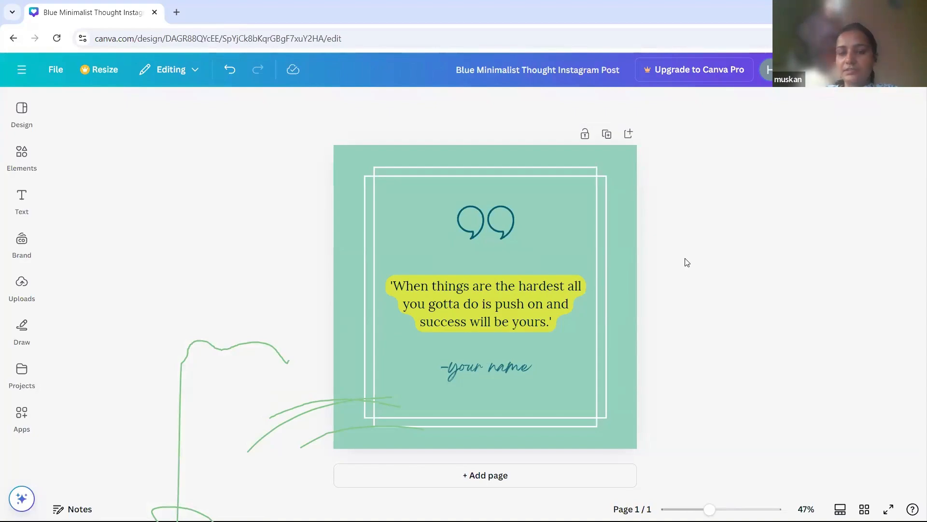
left_click(492, 322)
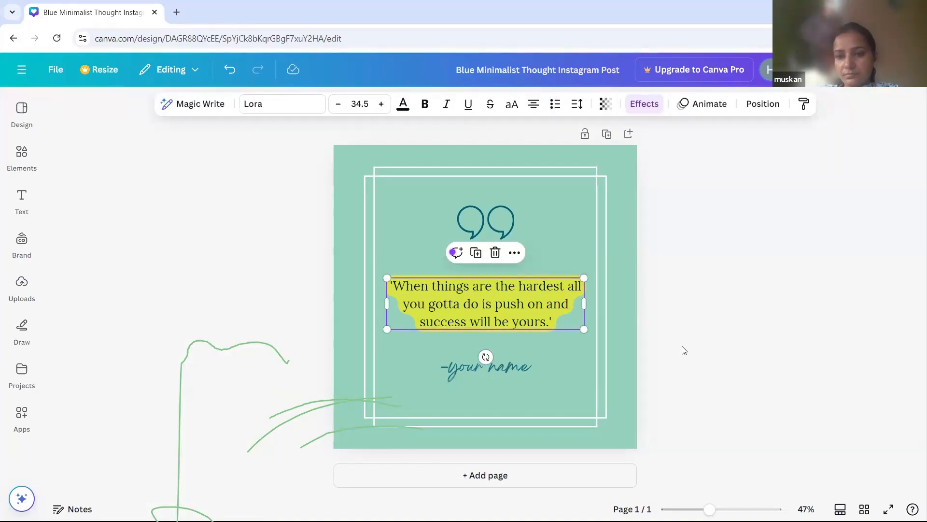
left_click(684, 374)
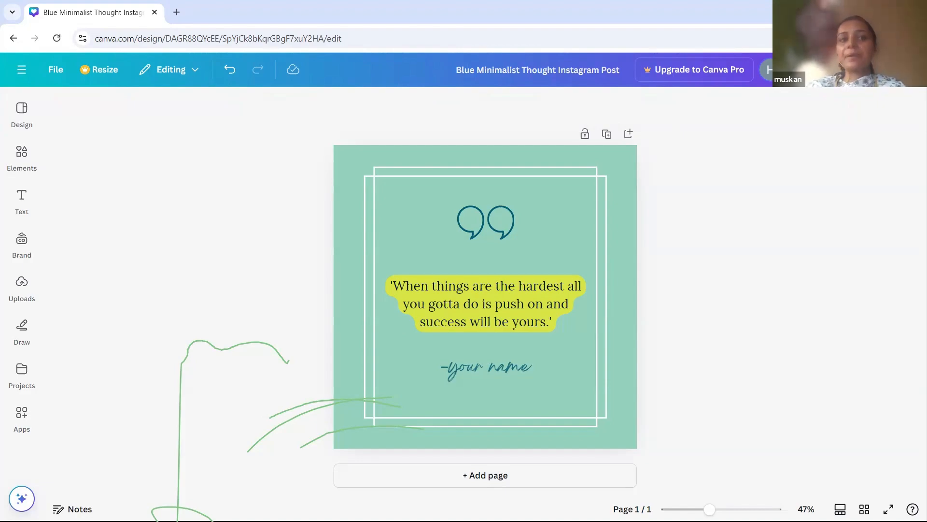
- Switch to the "Things to Consider in Design Graphic" presentation in the other browser window and present it full screen
key("alt+Tab")
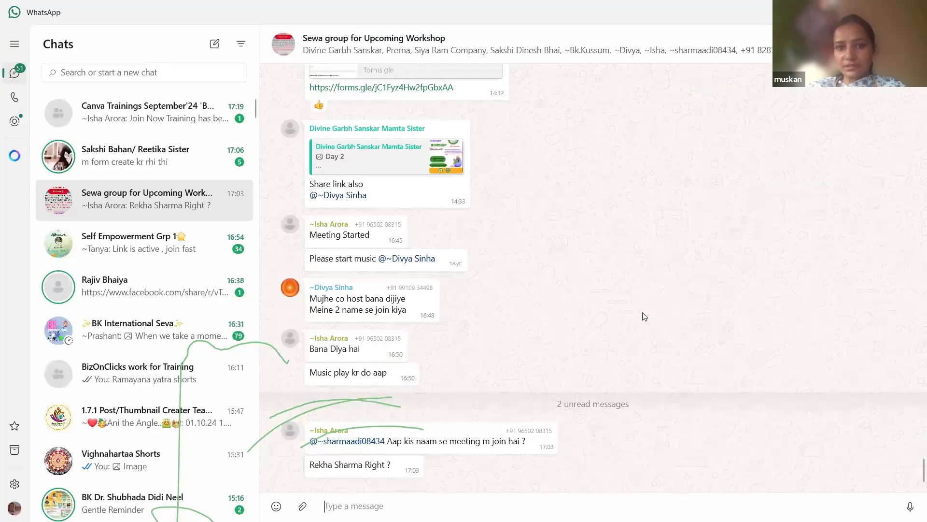
key("super+Down")
key("super+Down")
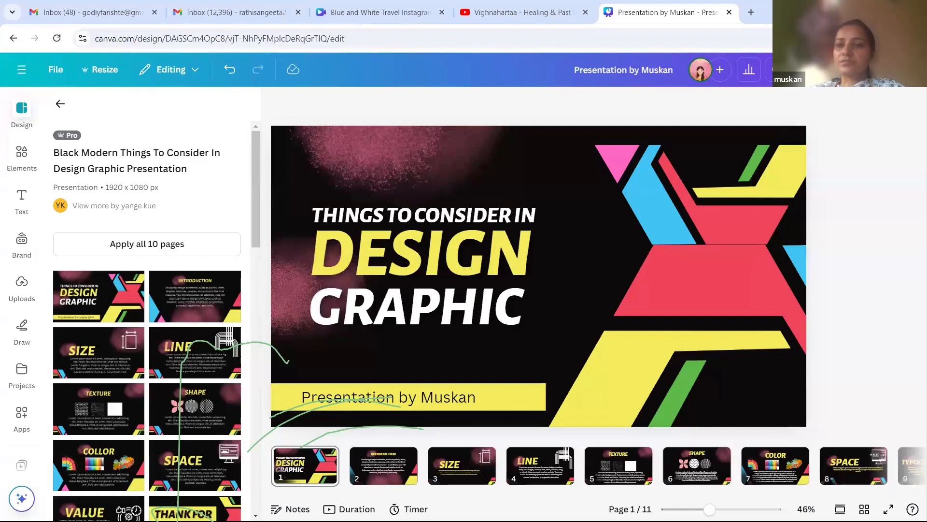
left_click(826, 69)
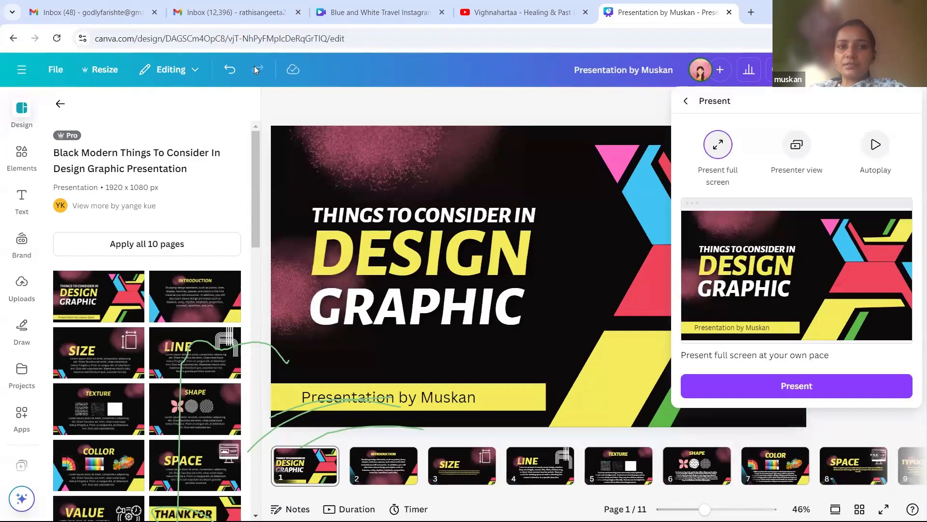
left_click(816, 384)
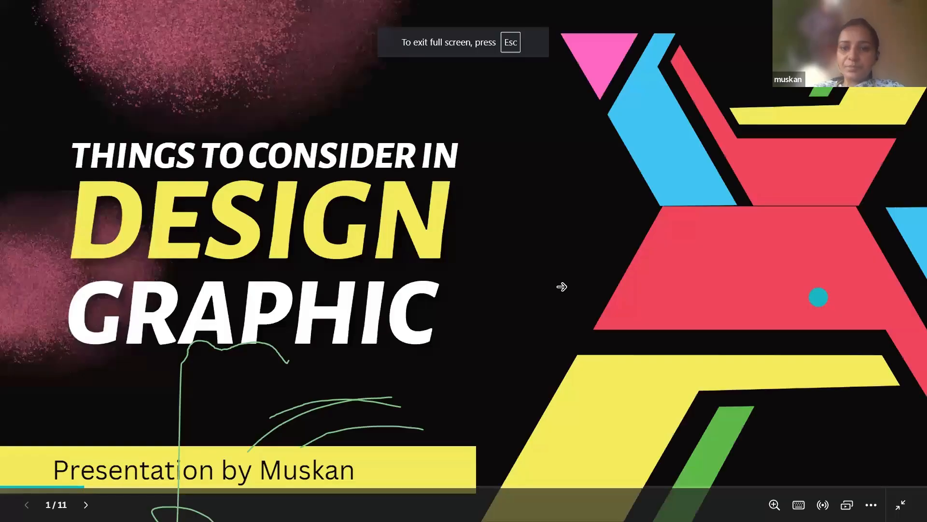
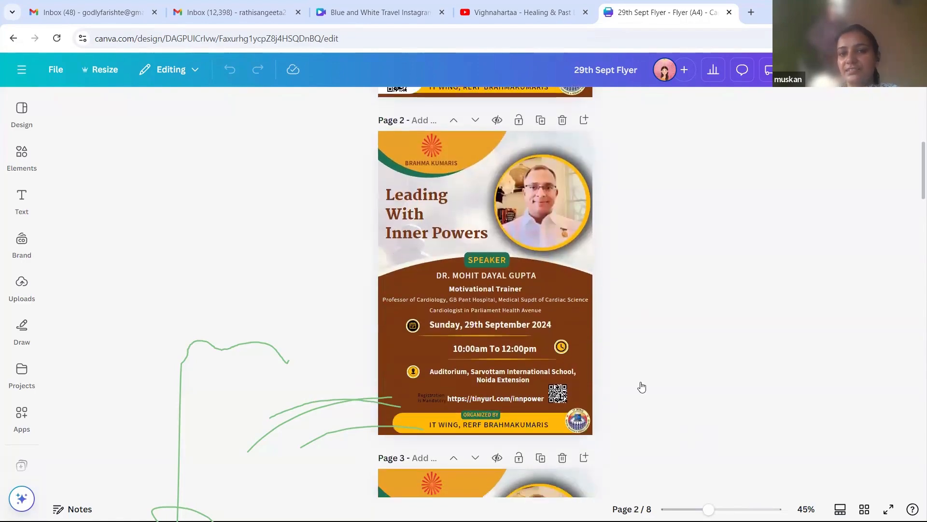
- Examine pages 2 to 5 of the 29th Sept Flyer, comparing the backgrounds and registration boxes of the design versions
scroll(641, 386, "down", 1)
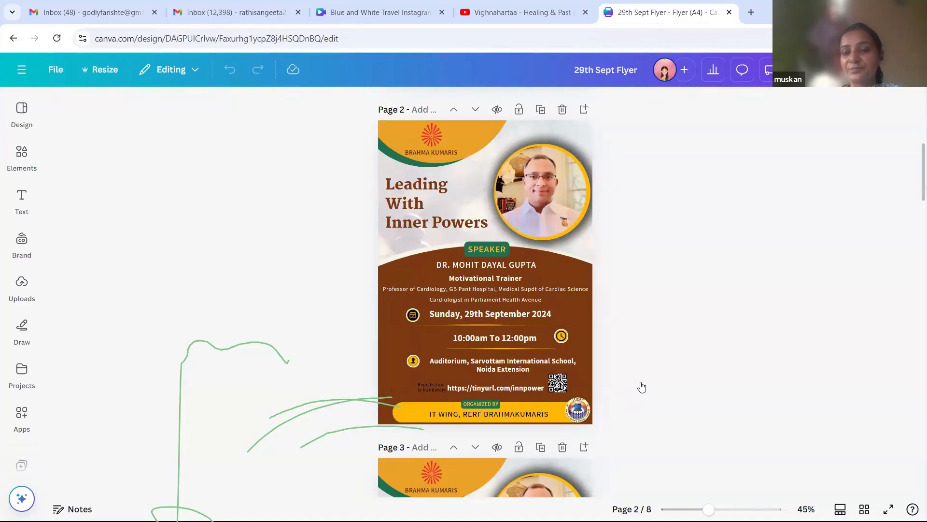
scroll(642, 386, "down", 3)
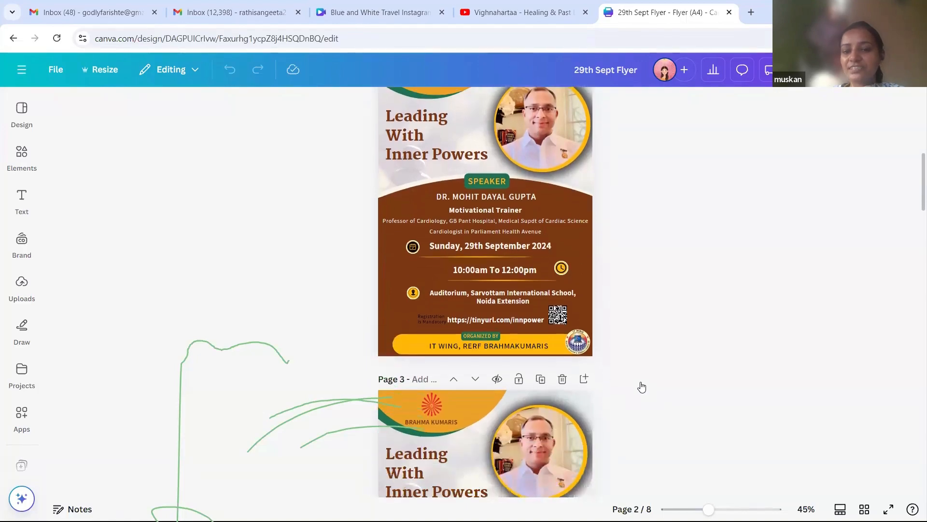
scroll(641, 386, "down", 6)
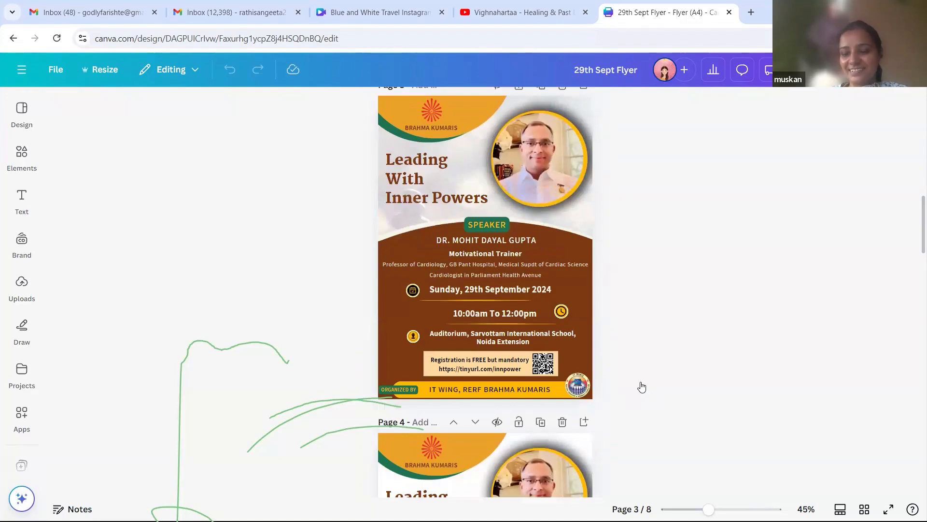
scroll(641, 387, "down", 5)
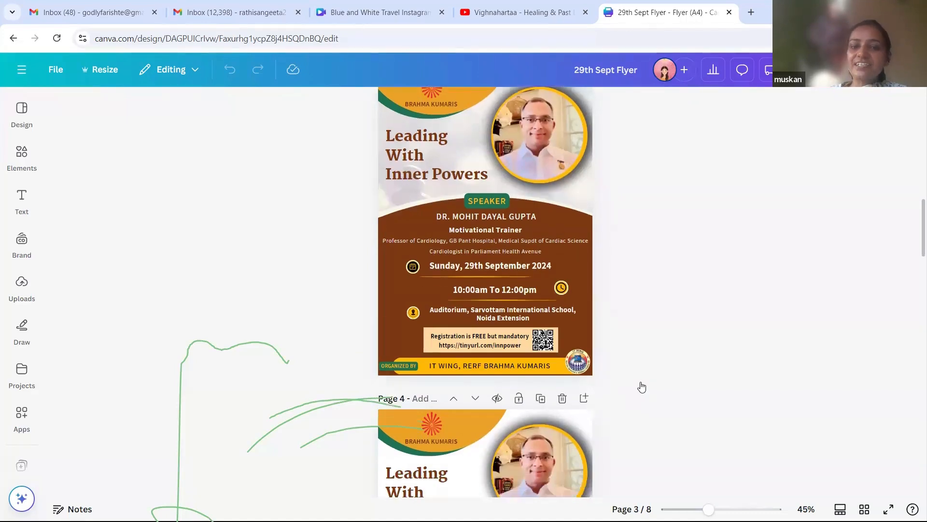
scroll(641, 387, "down", 2)
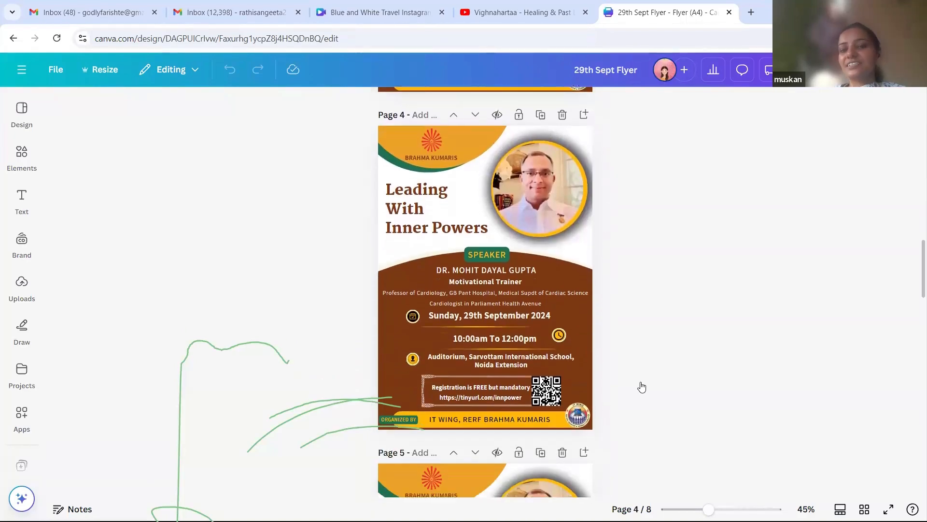
scroll(642, 386, "up", 1)
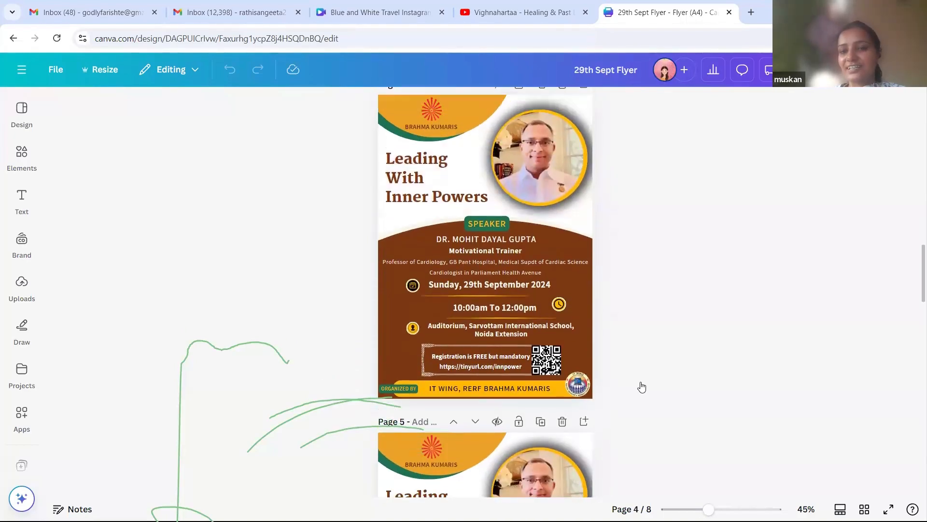
scroll(642, 386, "down", 1)
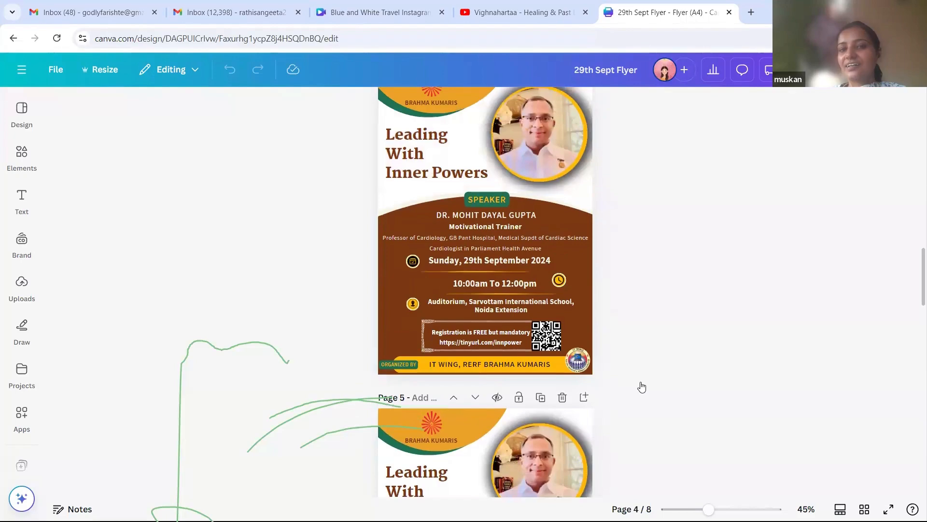
scroll(641, 386, "down", 10)
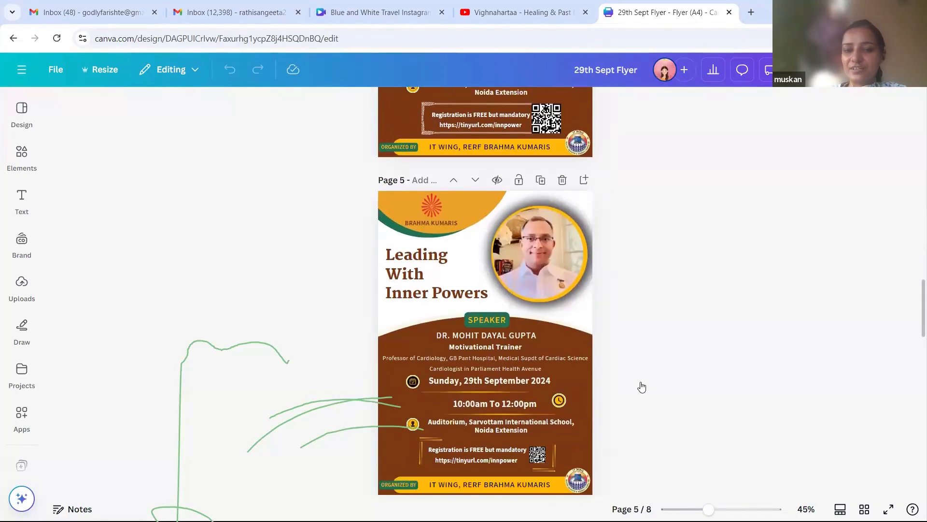
scroll(641, 386, "down", 1)
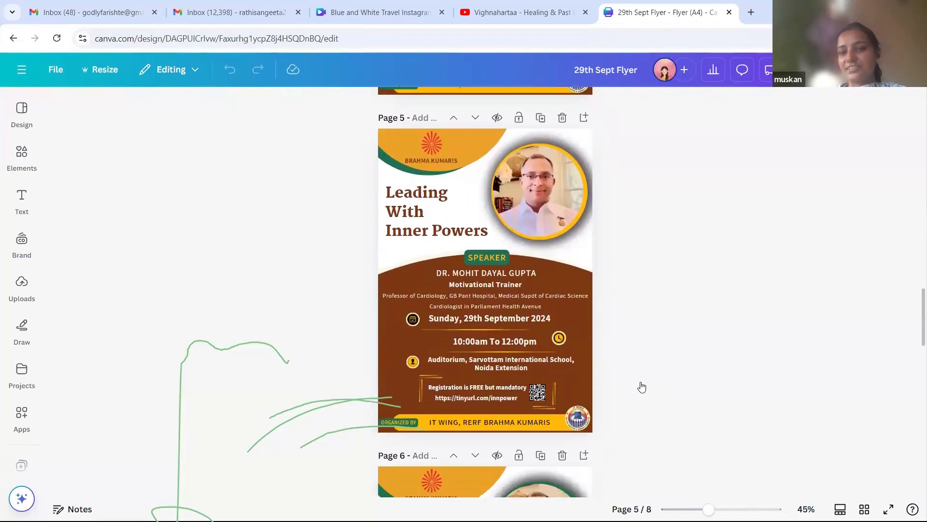
- Examine pages 5 to 8 of the 29th Sept Flyer, comparing the registration boxes, colours and layouts of the versions
scroll(641, 386, "down", 1)
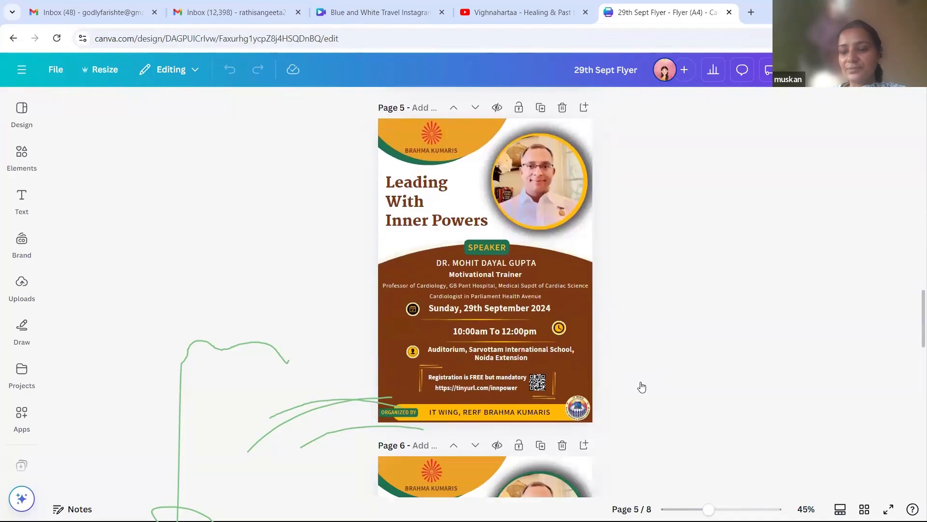
scroll(642, 386, "down", 10)
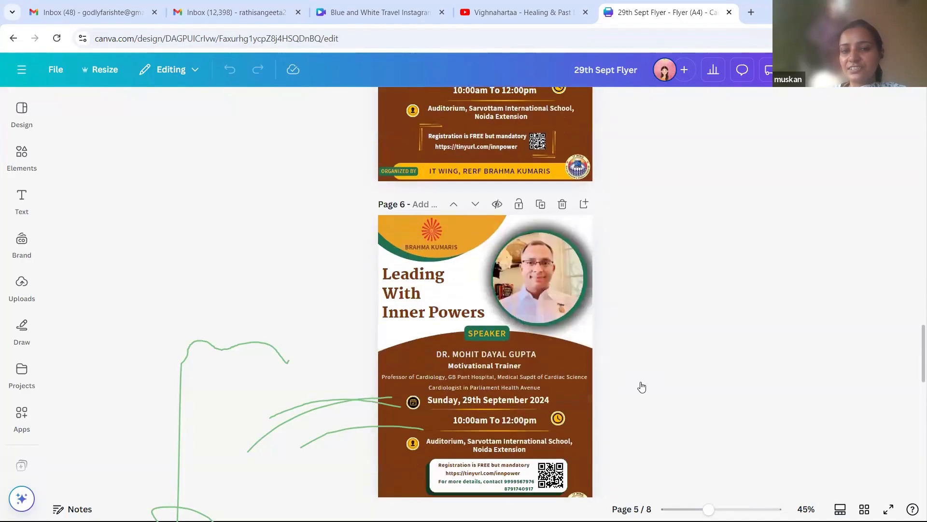
scroll(642, 387, "down", 2)
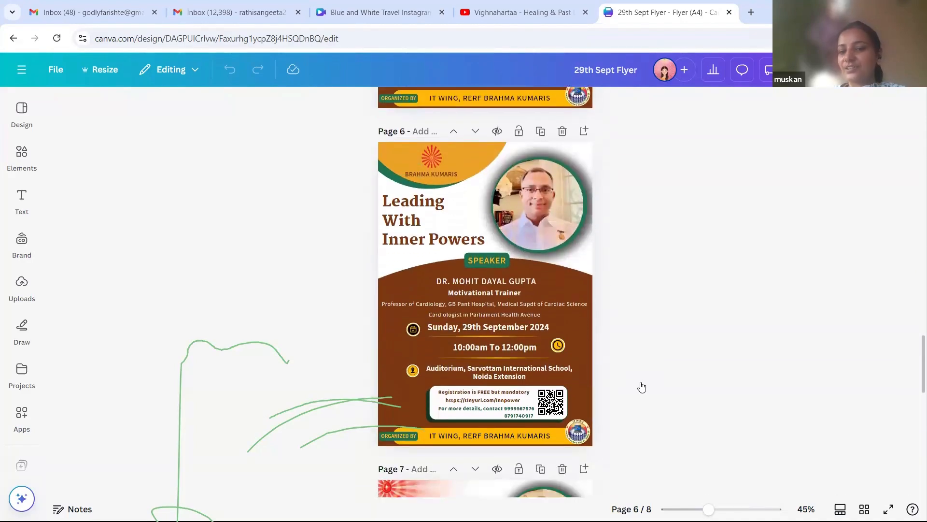
scroll(641, 386, "down", 10)
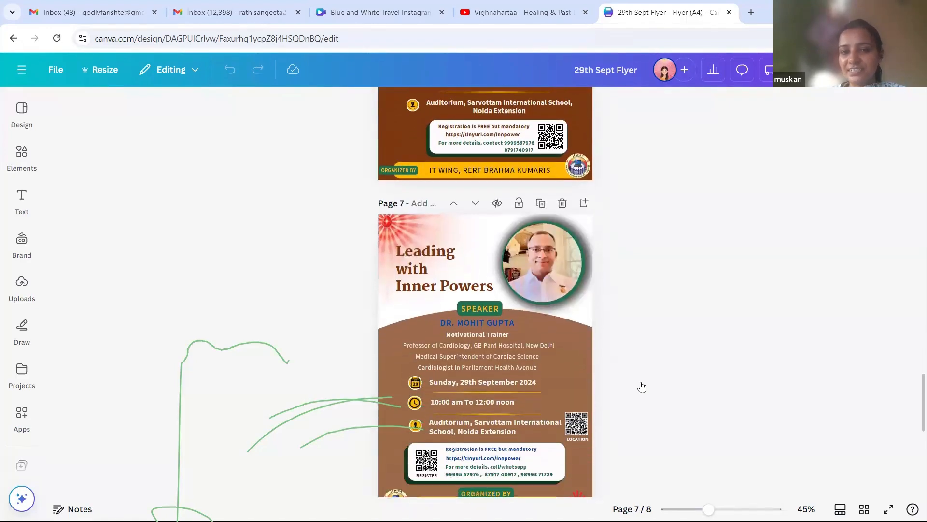
scroll(641, 386, "down", 2)
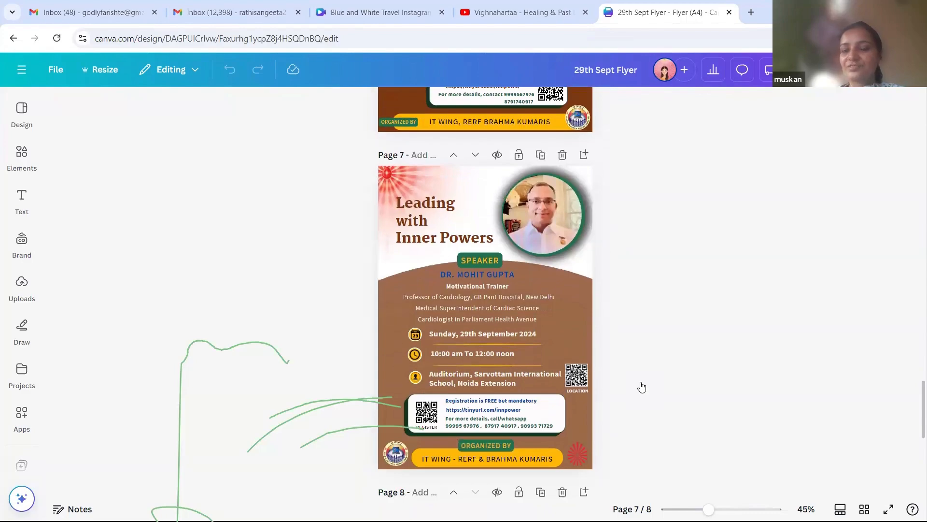
scroll(642, 386, "down", 13)
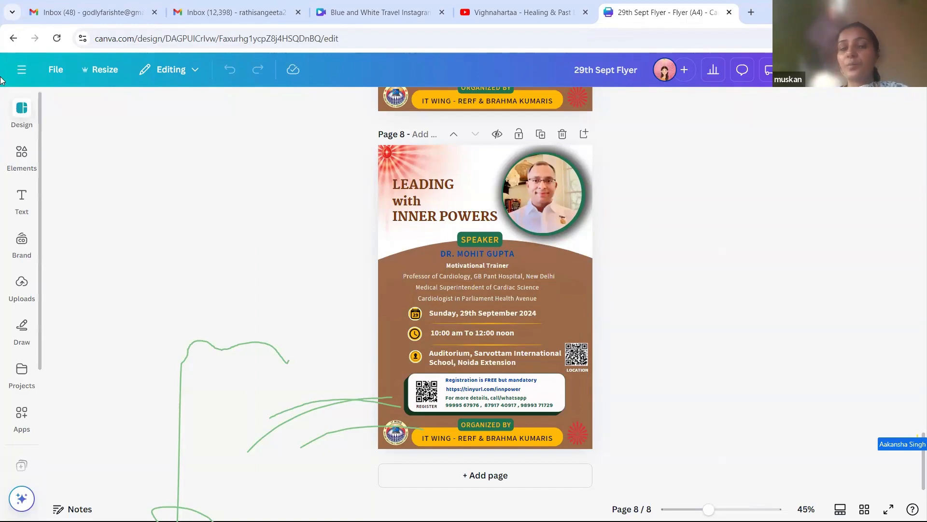
- Return to the home page and open the ARE YOU READY FOR poster from the recent designs
left_click(15, 38)
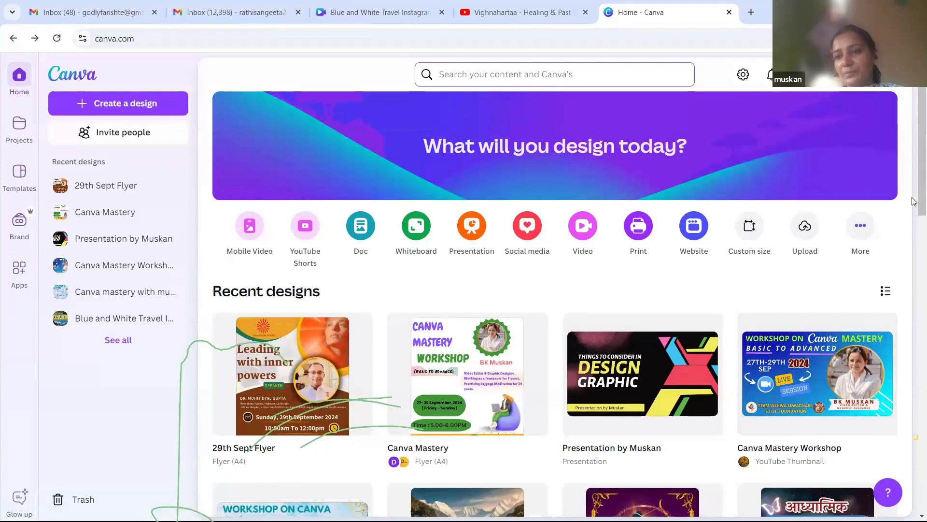
scroll(914, 244, "down", 2)
scroll(914, 244, "down", 4)
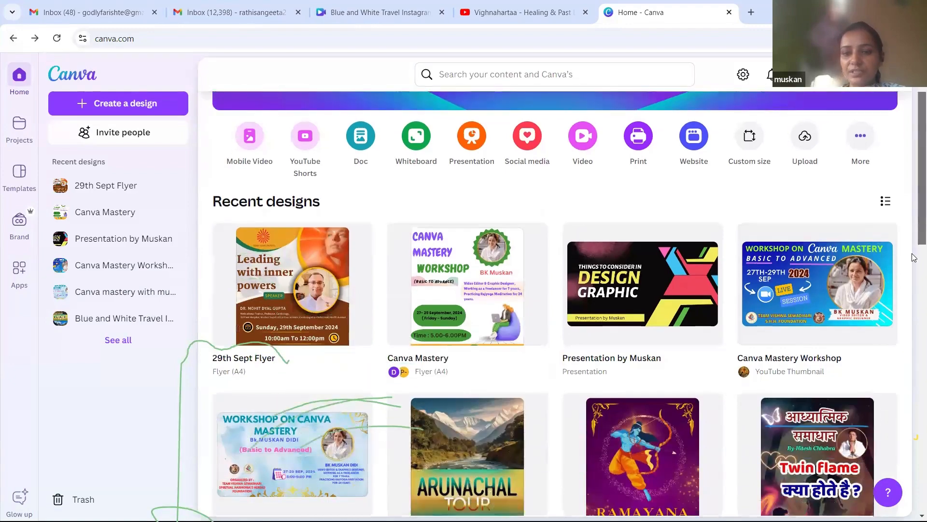
scroll(914, 394, "down", 4)
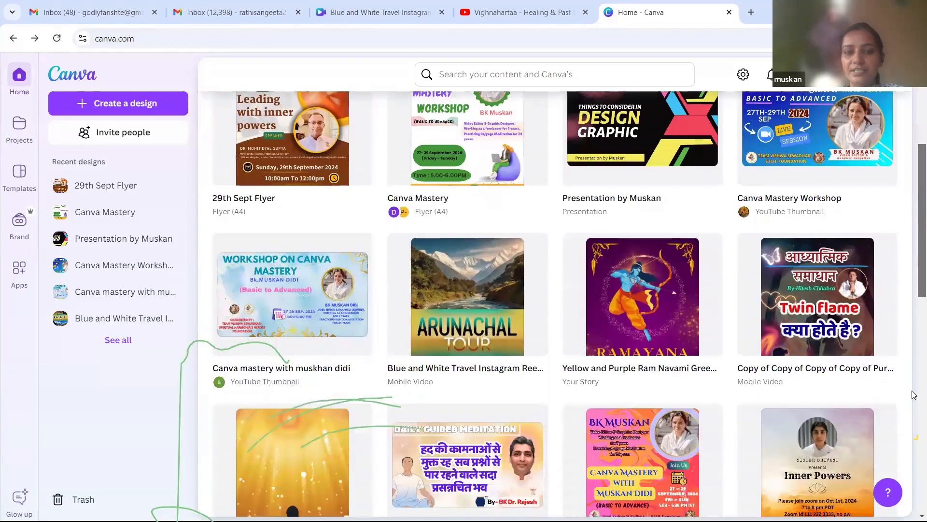
scroll(916, 395, "down", 4)
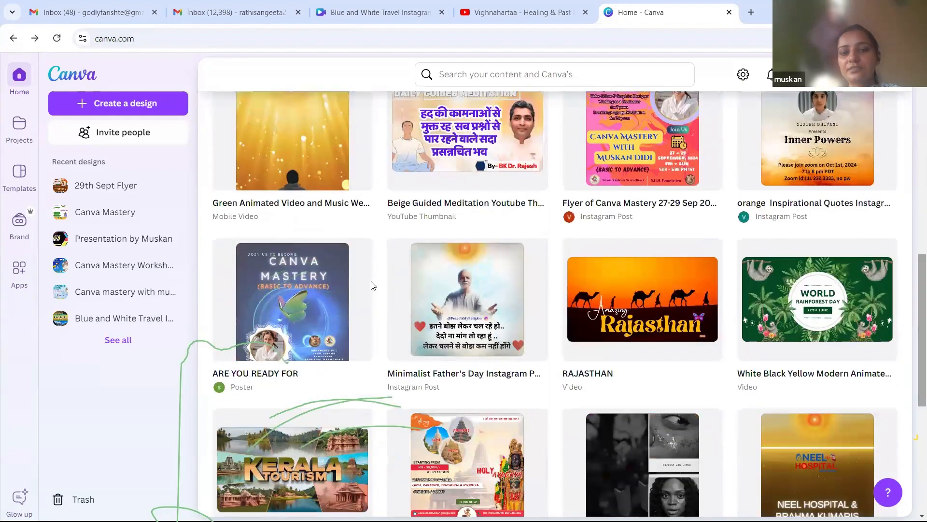
left_click(306, 273)
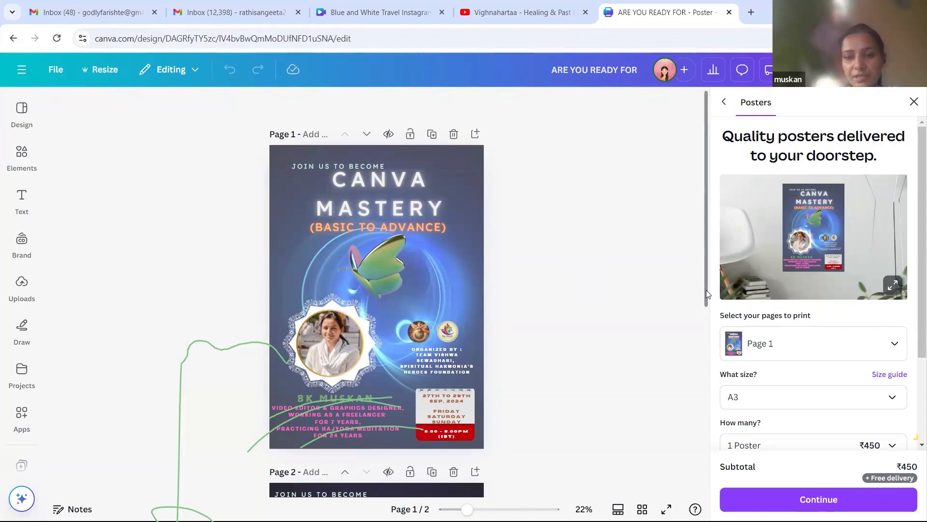
- Compare both pages of the poster and check the transparency of the page 1 background image
scroll(706, 338, "down", 6)
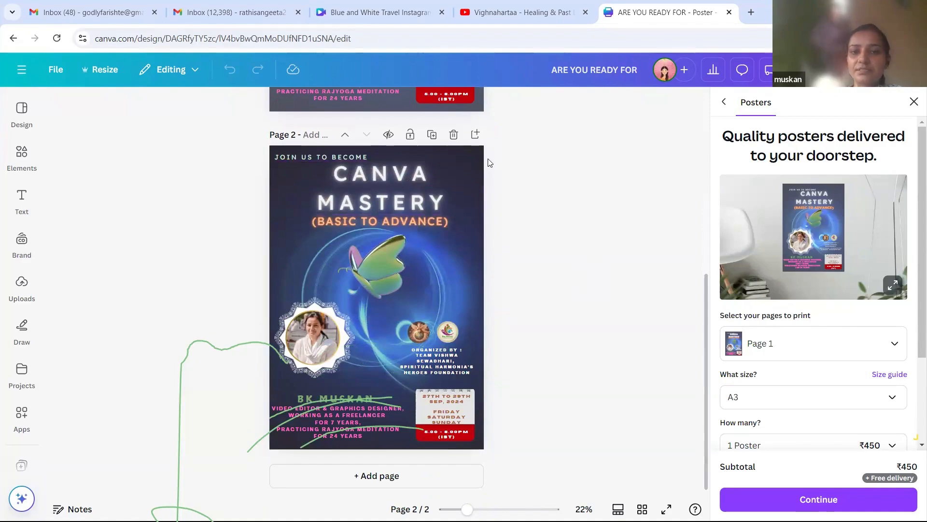
scroll(471, 174, "up", 7)
left_click(470, 174)
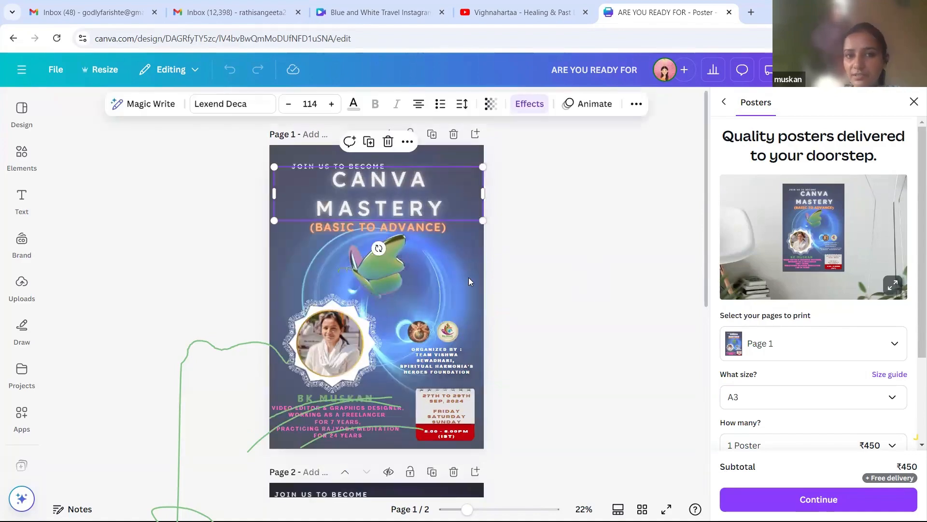
left_click(468, 278)
left_click(396, 106)
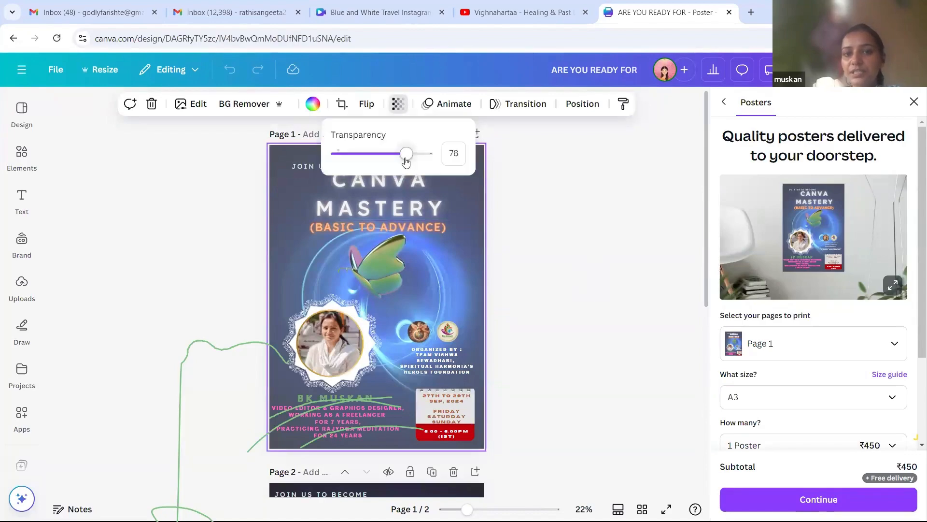
left_click(586, 279)
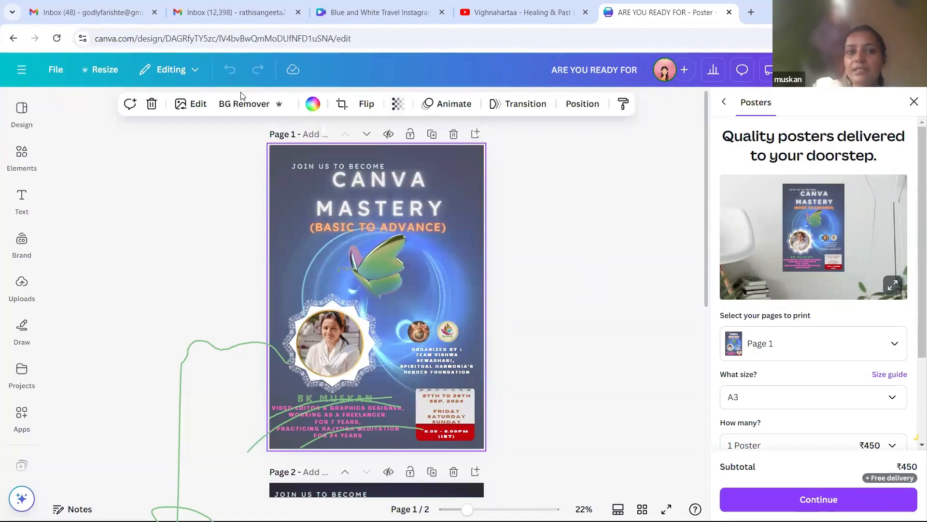
- Set a dark brown background colour behind the semi-transparent image on page 1
left_click(313, 104)
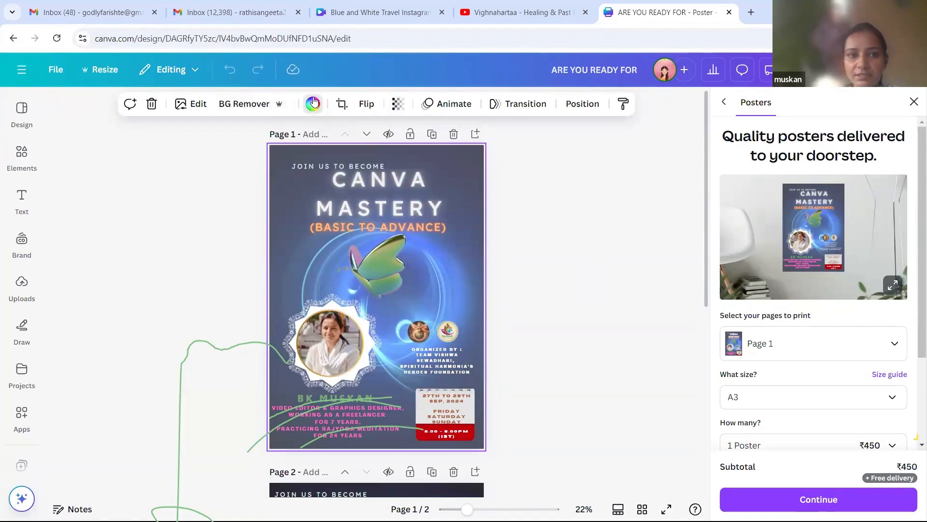
left_click(95, 202)
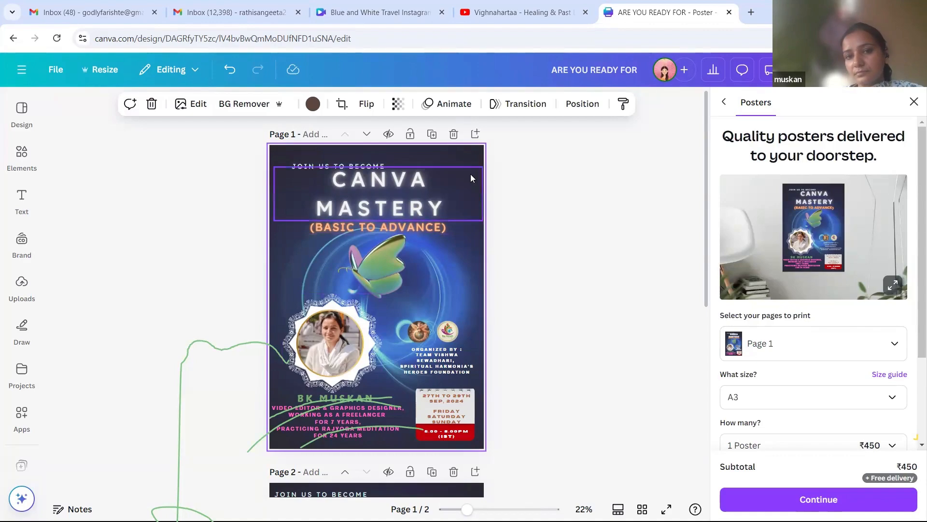
left_click(537, 196)
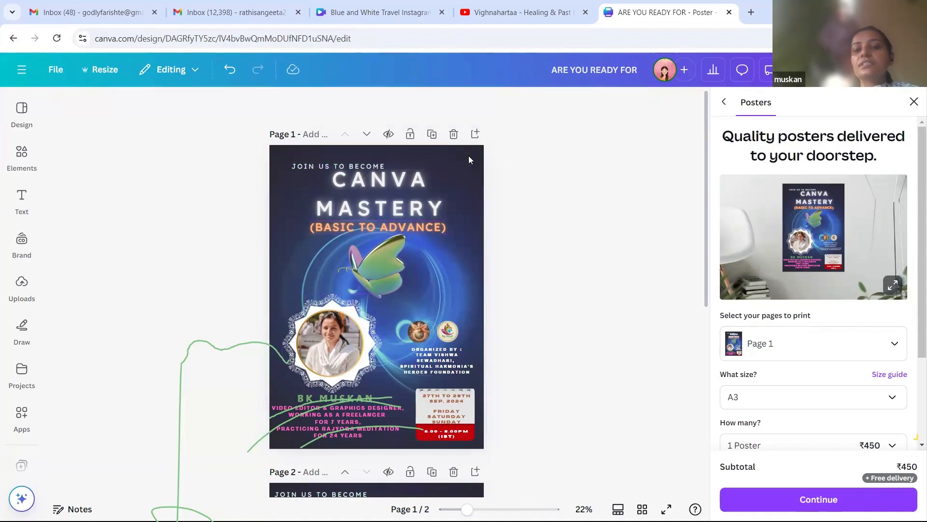
left_click(472, 163)
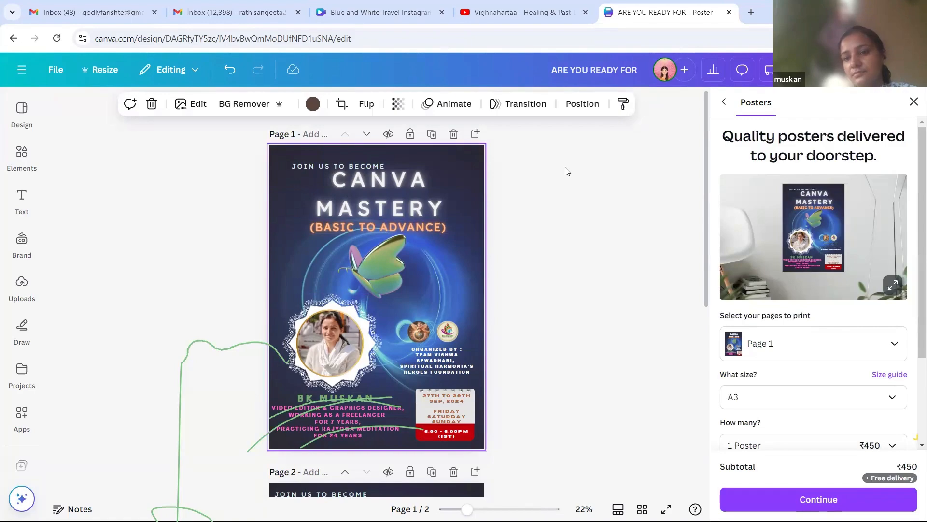
left_click(602, 170)
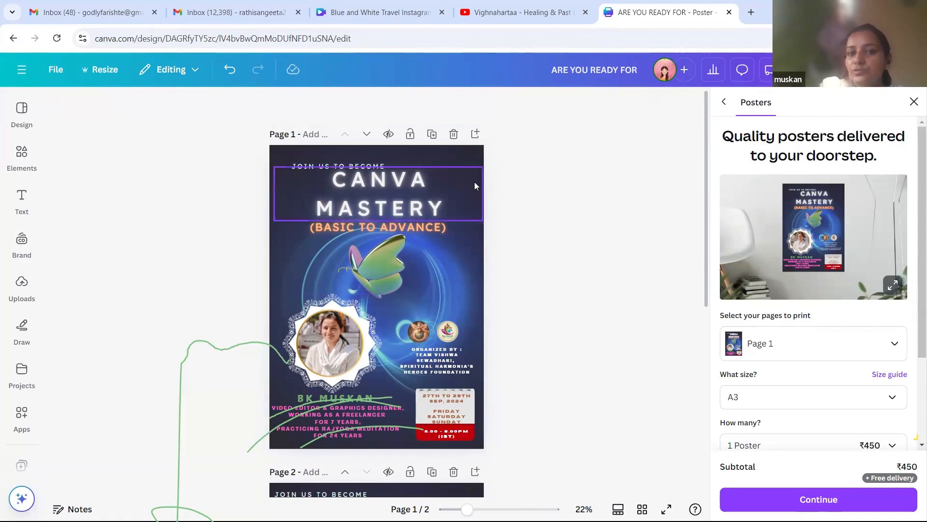
left_click(477, 158)
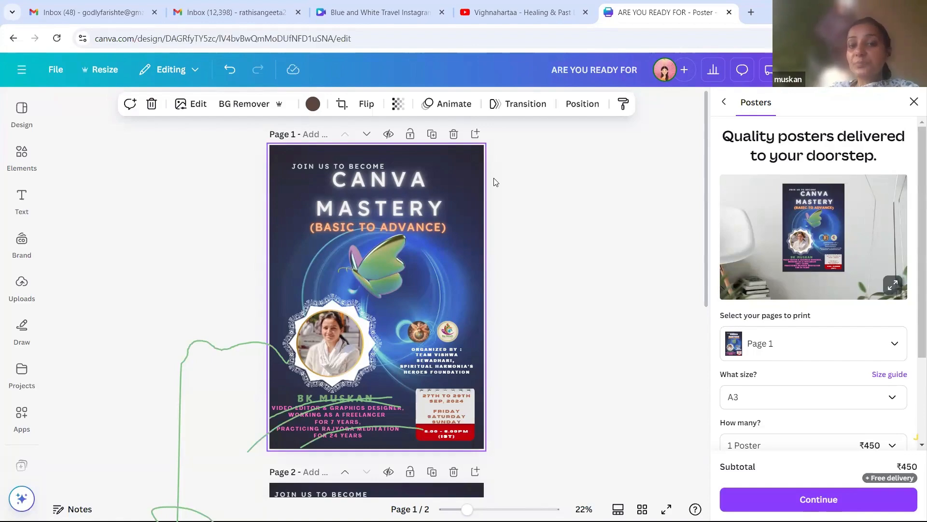
left_click(22, 113)
left_click(22, 157)
left_click(16, 190)
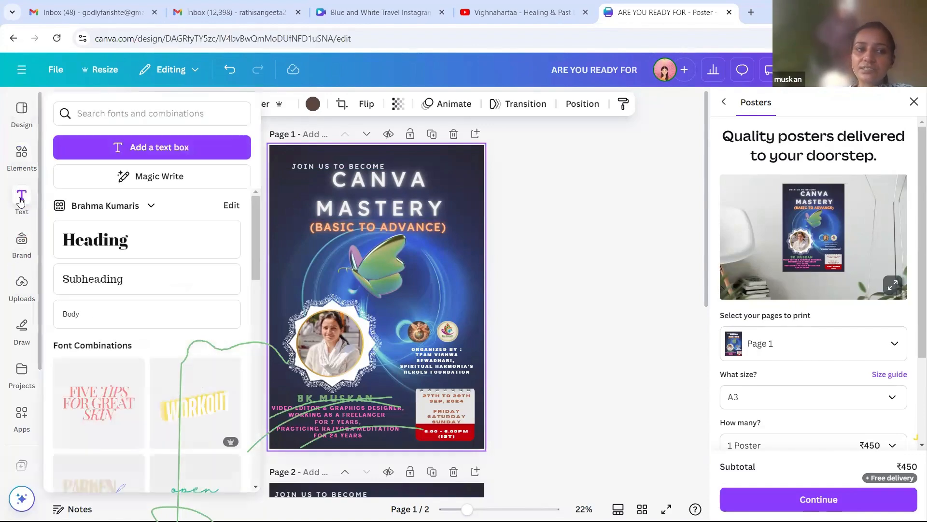
left_click(21, 246)
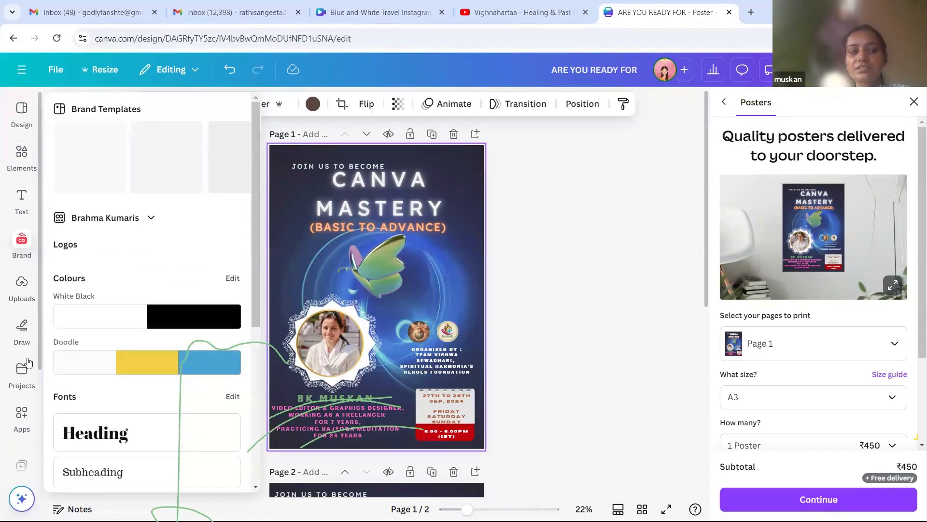
left_click(22, 374)
left_click(20, 417)
left_click(521, 181)
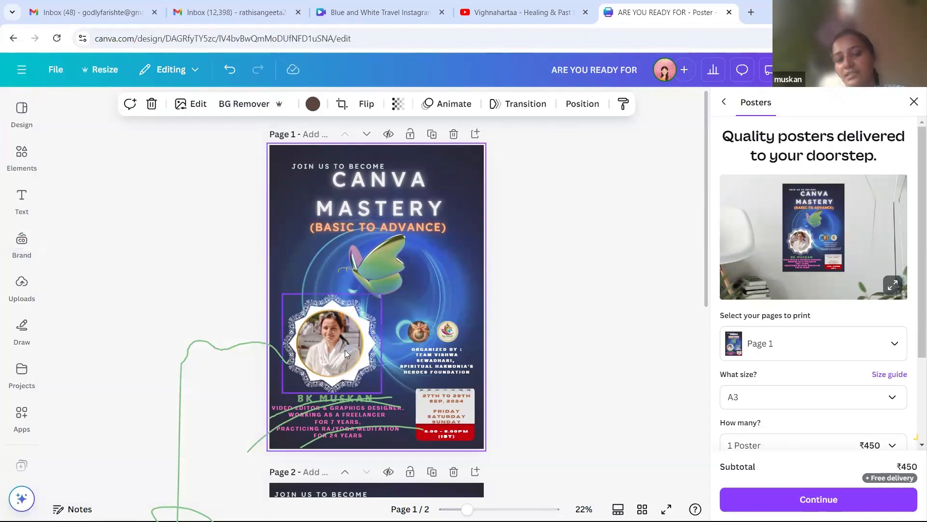
- Move the framed portrait up to the left edge of page 1 and place the presenter's name and description beside it
left_click_drag(345, 350, 328, 333)
left_click_drag(366, 273, 314, 301)
left_click_drag(343, 397, 410, 305)
- Move the date and time text off the calendar graphic to the lower left of the poster, and delete the graphic
left_click_drag(456, 426, 345, 406)
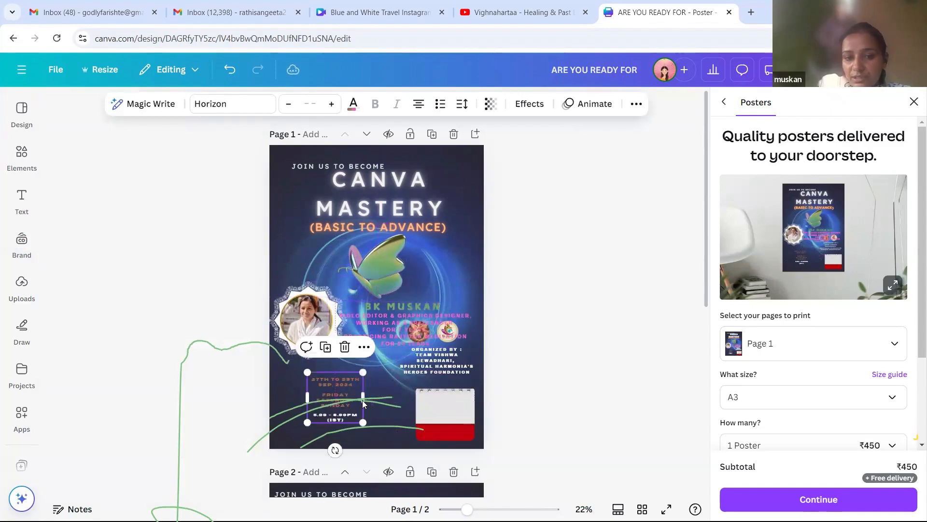
left_click_drag(456, 411, 488, 412)
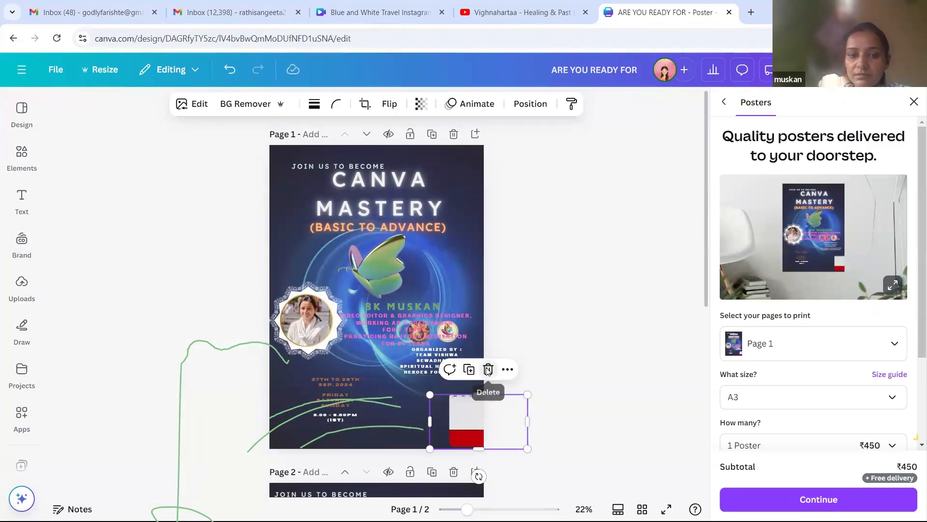
left_click(488, 369)
- Widen the date and time text box so the dates fit on one line, and centre it in the lower part of the poster
left_click(352, 381)
left_click_drag(365, 400, 404, 404)
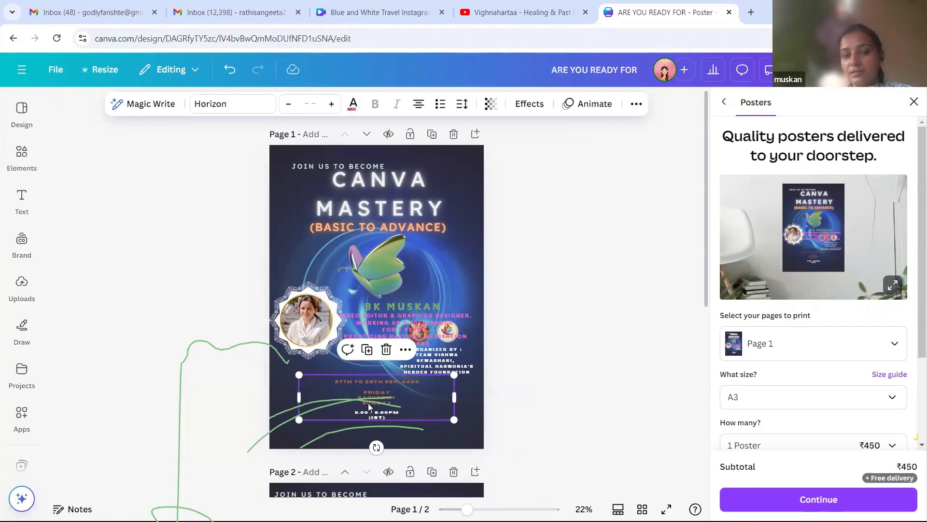
left_click_drag(455, 397, 404, 405)
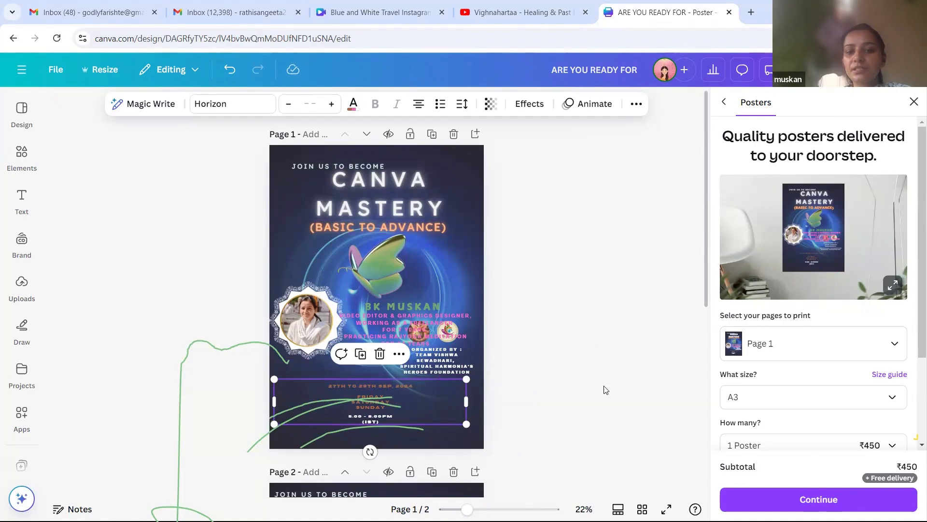
left_click(582, 301)
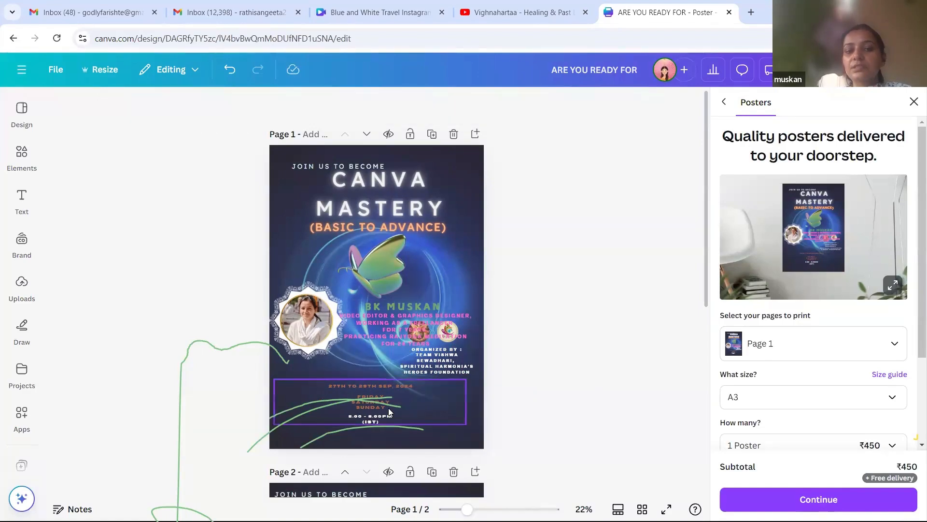
left_click(410, 403)
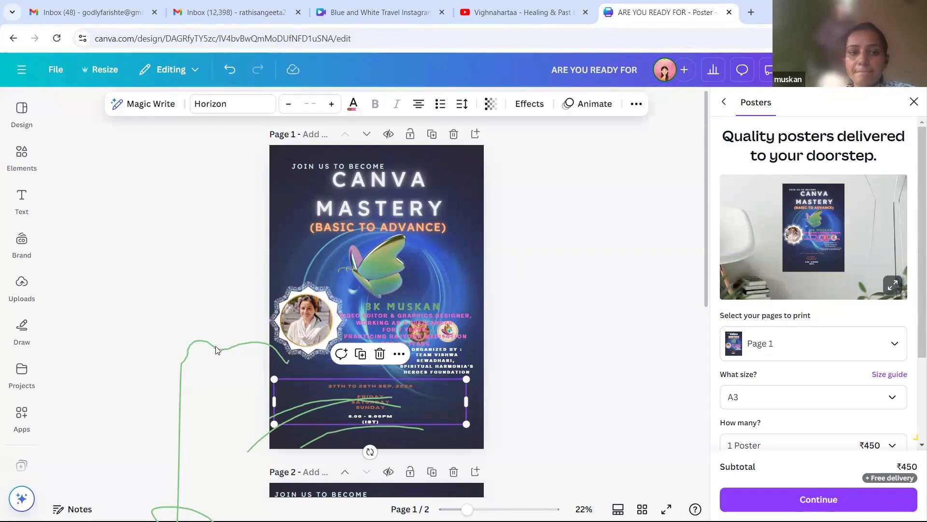
left_click(529, 322)
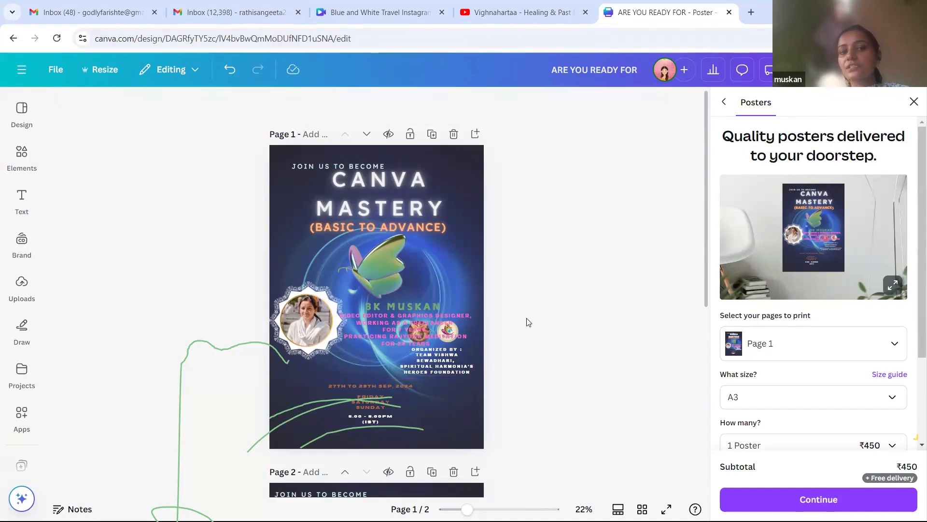
left_click(474, 259)
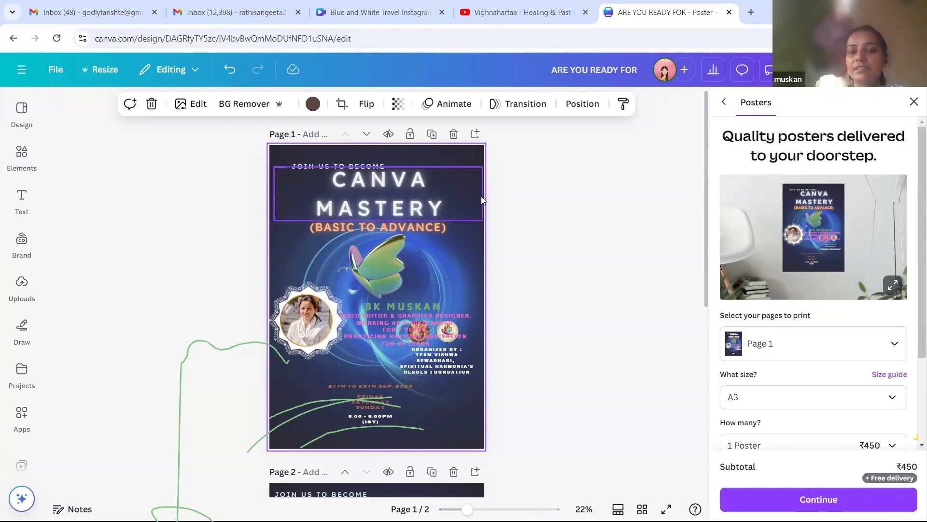
left_click(549, 184)
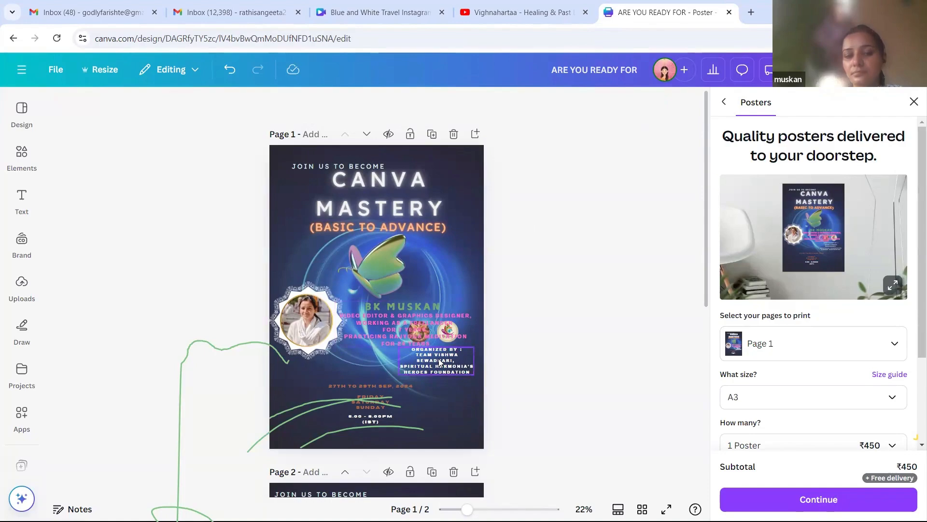
- Raise the date and time text slightly, and place the organizer text beneath it in a widened box along the poster's bottom edge
left_click(376, 393)
left_click_drag(375, 392, 375, 384)
left_click_drag(435, 368, 327, 449)
left_click_drag(375, 431, 507, 430)
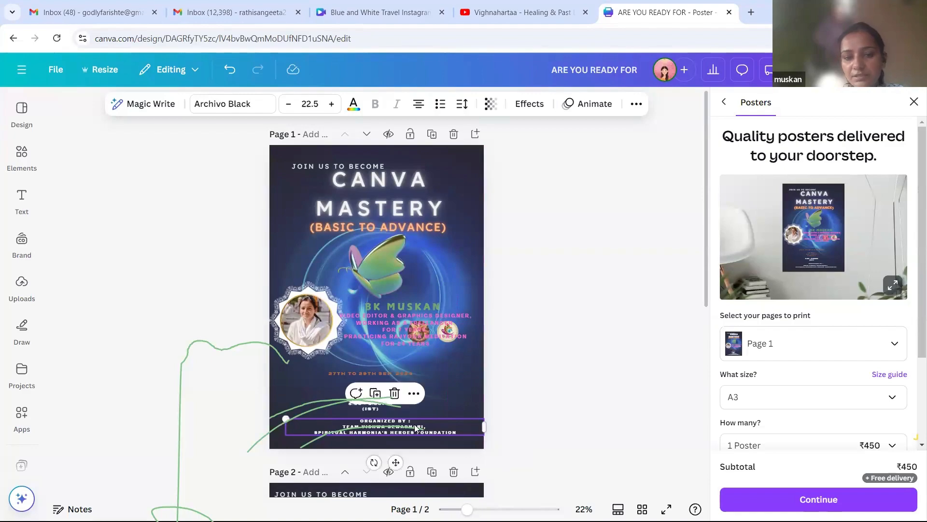
left_click_drag(395, 463, 378, 462)
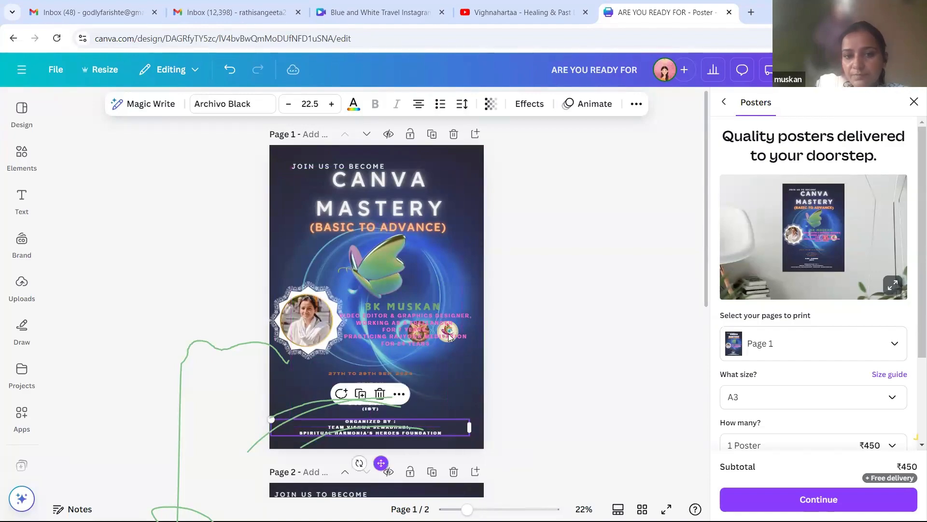
- Place the two round logos in the poster's upper-right corner, and fit the presenter text, scaled down slightly, beside the framed portrait
left_click_drag(451, 335, 388, 290)
left_click_drag(445, 329, 443, 164)
left_click_drag(420, 333, 463, 159)
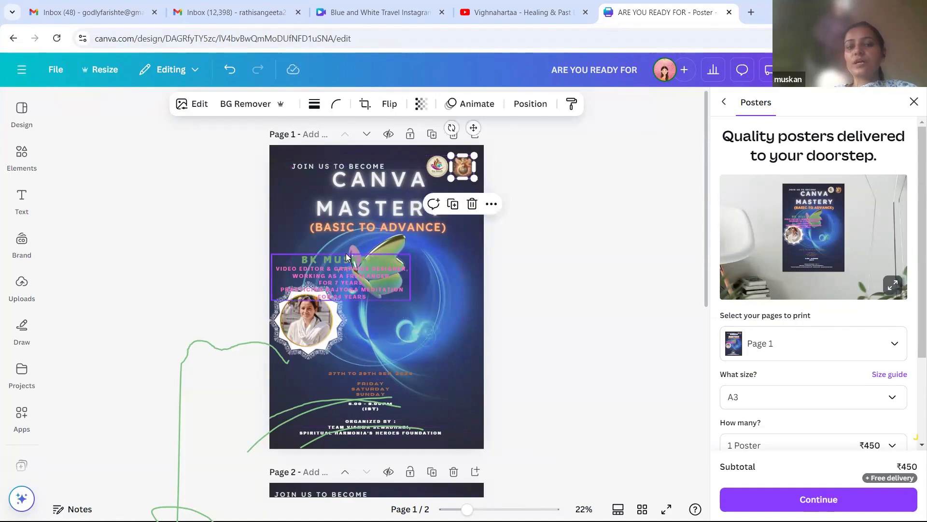
left_click_drag(349, 262, 421, 302)
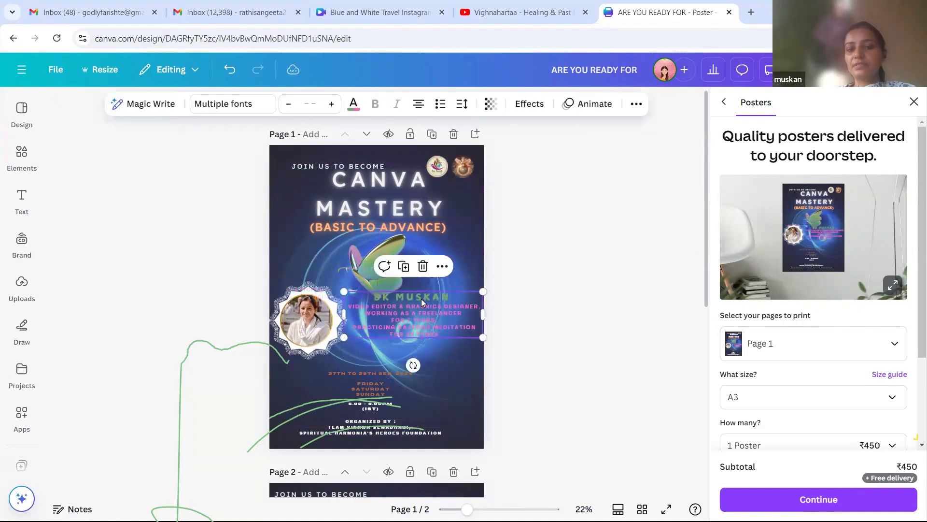
left_click_drag(483, 337, 429, 309)
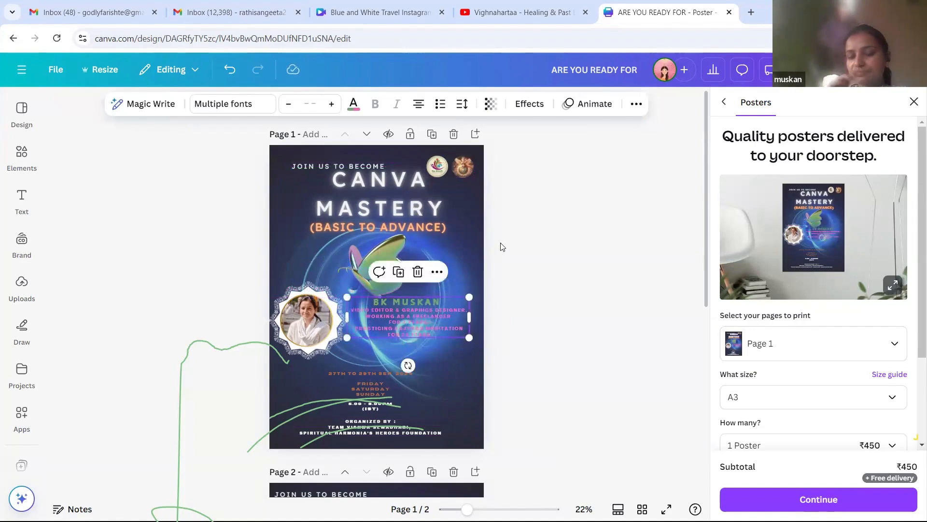
- Nudge the organizer text to the right, and shift the date and time text slightly right and up towards the portrait
left_click_drag(373, 376, 379, 375)
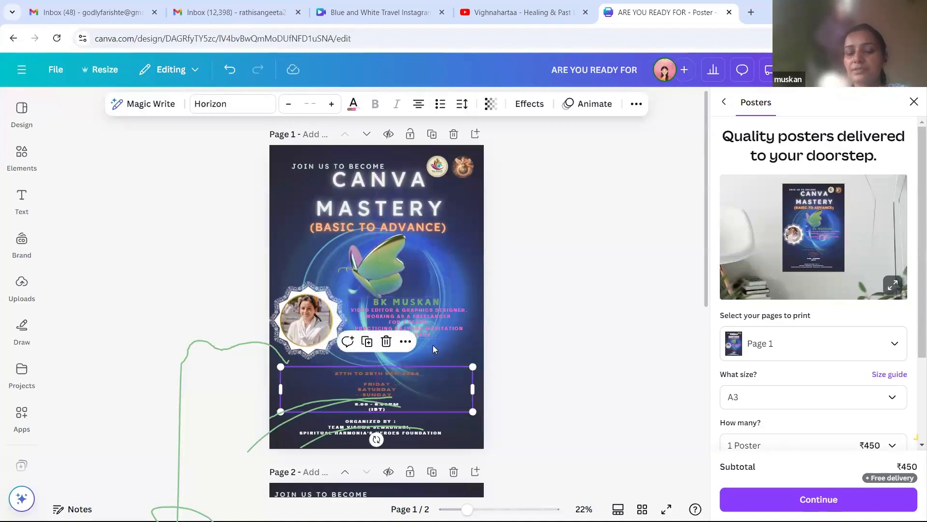
left_click(551, 324)
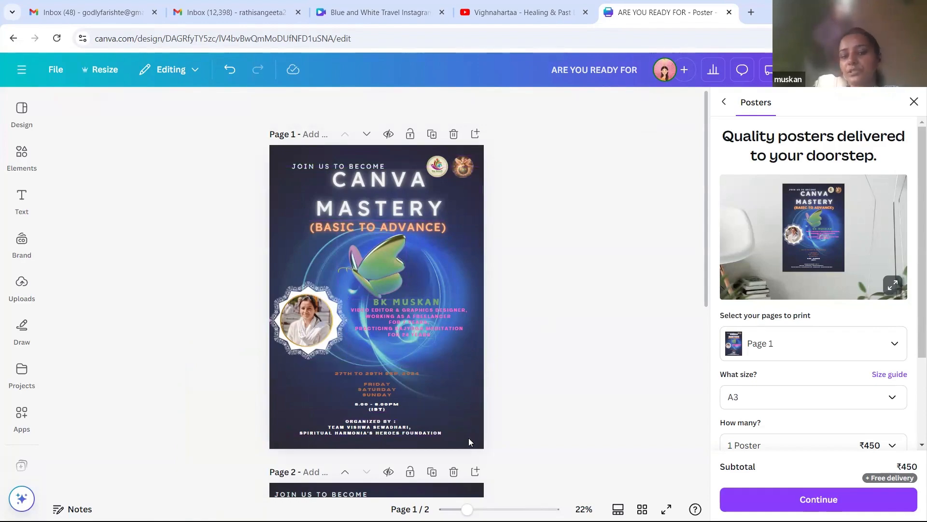
left_click(398, 427)
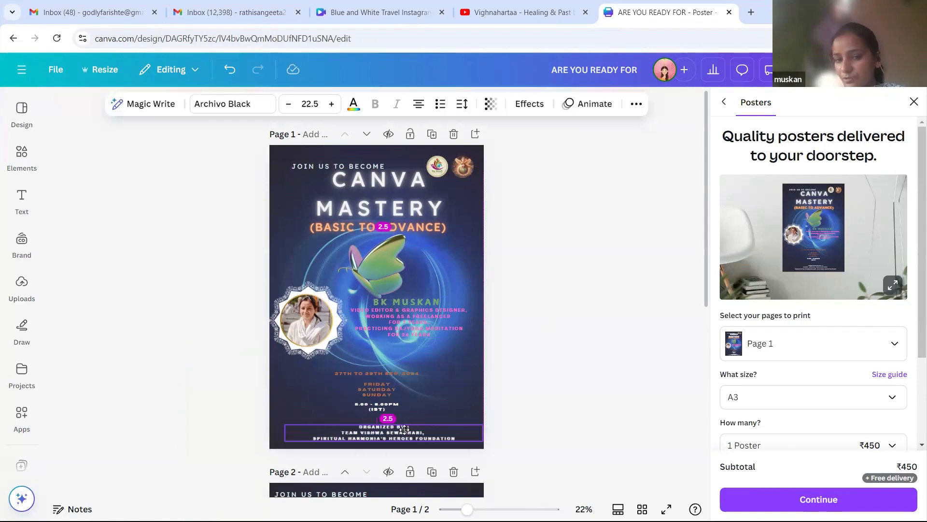
left_click(358, 366)
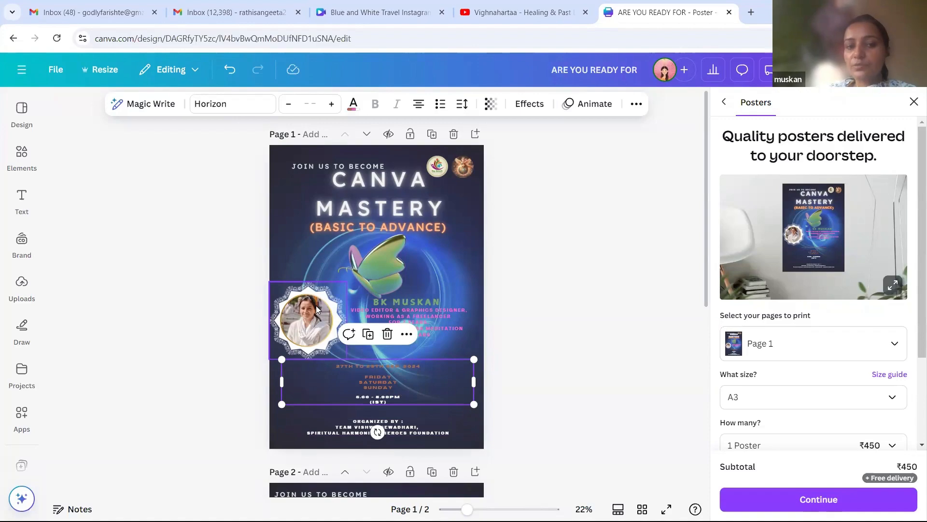
- Shift the framed portrait slightly inward from the poster's left edge and upward, and move the presenter text up and right to match
left_click(344, 287)
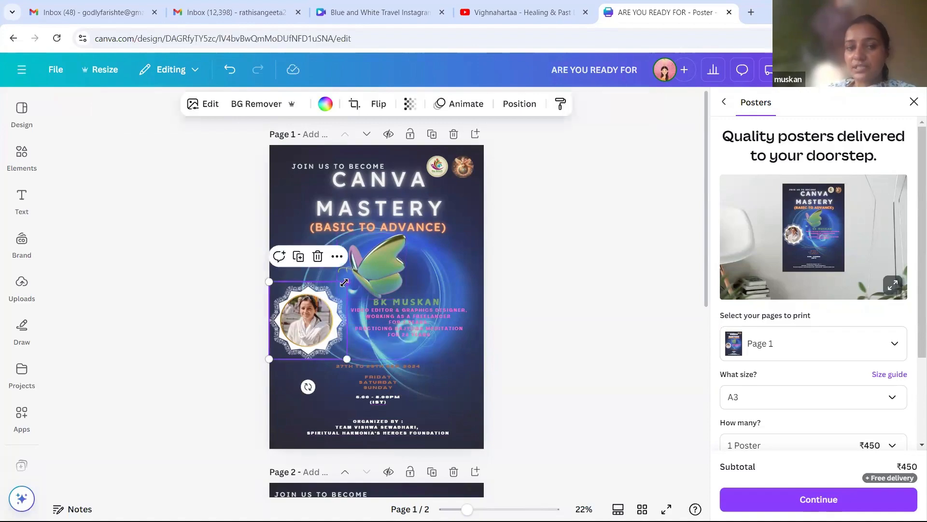
left_click_drag(332, 304, 336, 302)
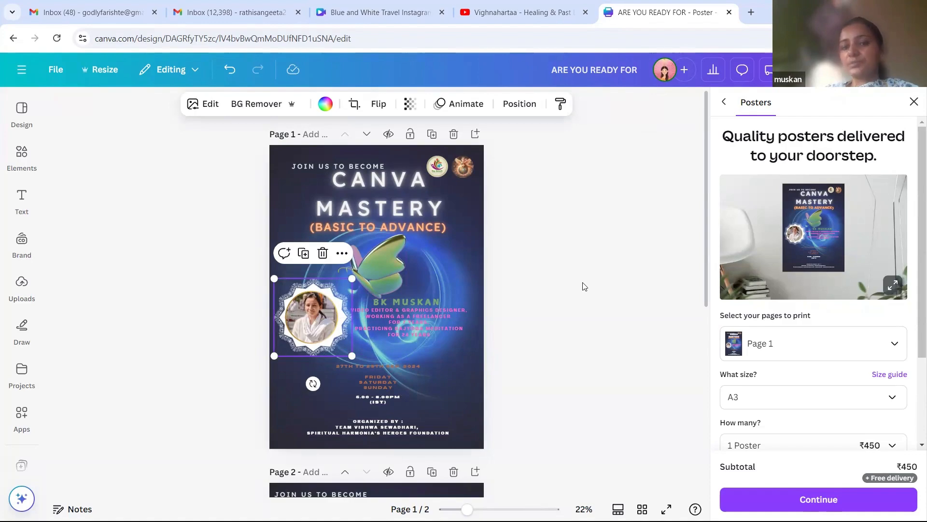
left_click_drag(394, 318, 398, 317)
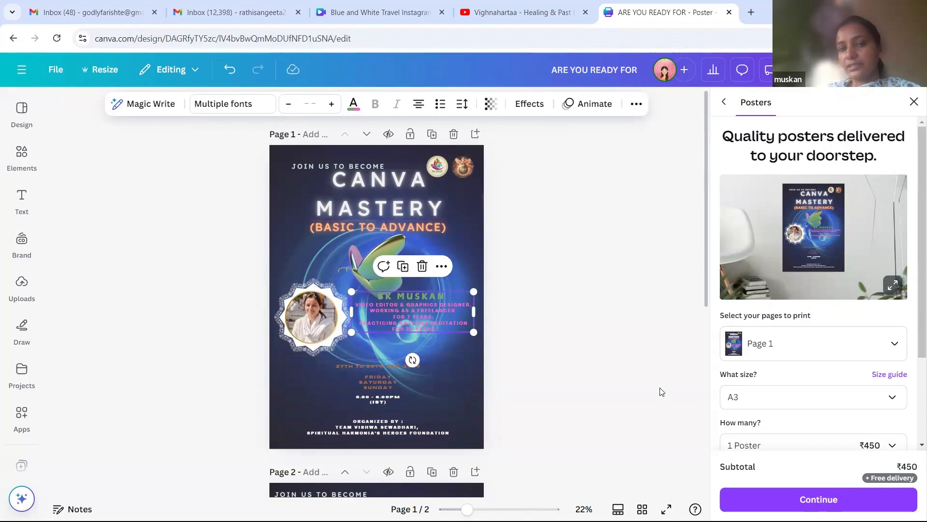
left_click(585, 251)
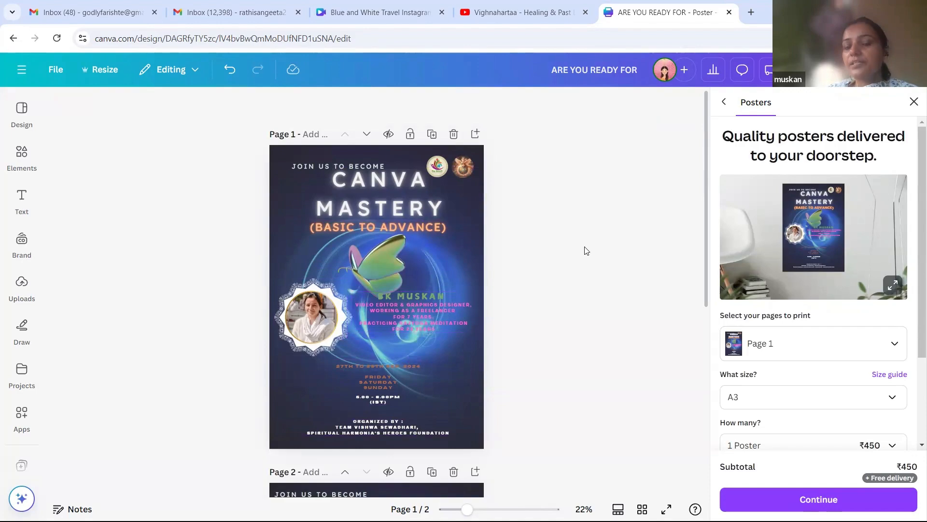
left_click_drag(585, 248, 552, 280)
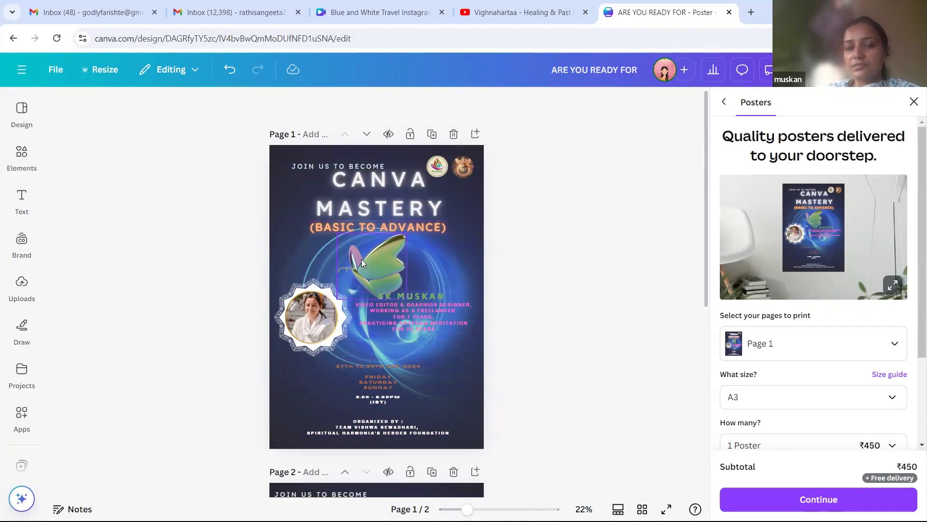
- Set the transparency of page 1's blue background image to 59
left_click(475, 249)
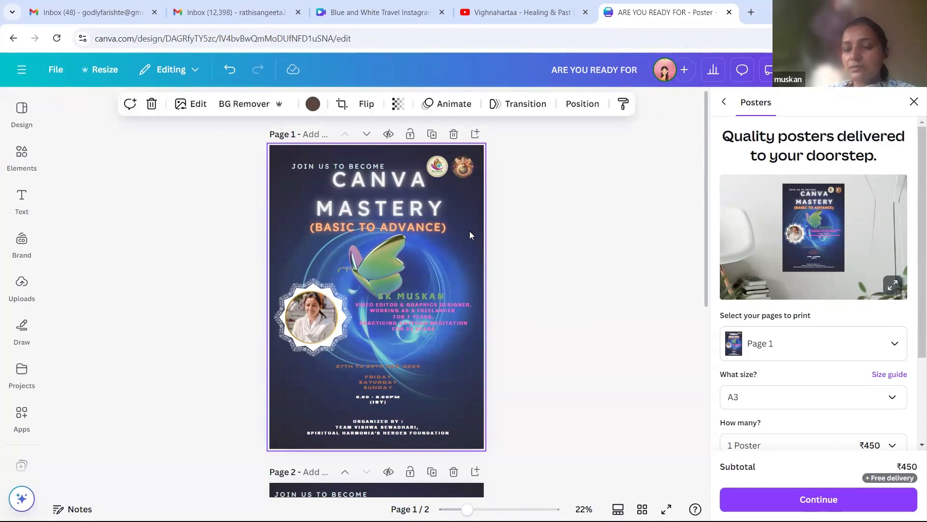
key("Escape")
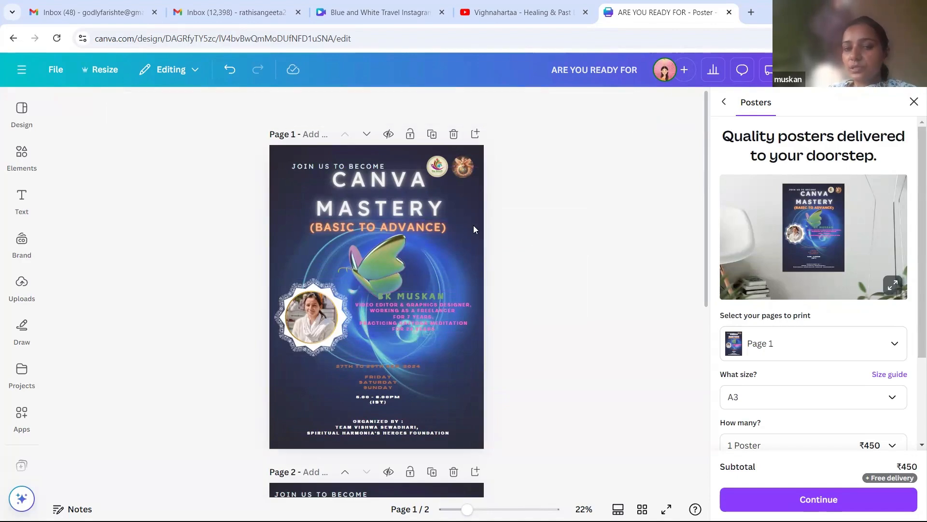
left_click(473, 229)
left_click(395, 112)
left_click_drag(430, 153, 406, 154)
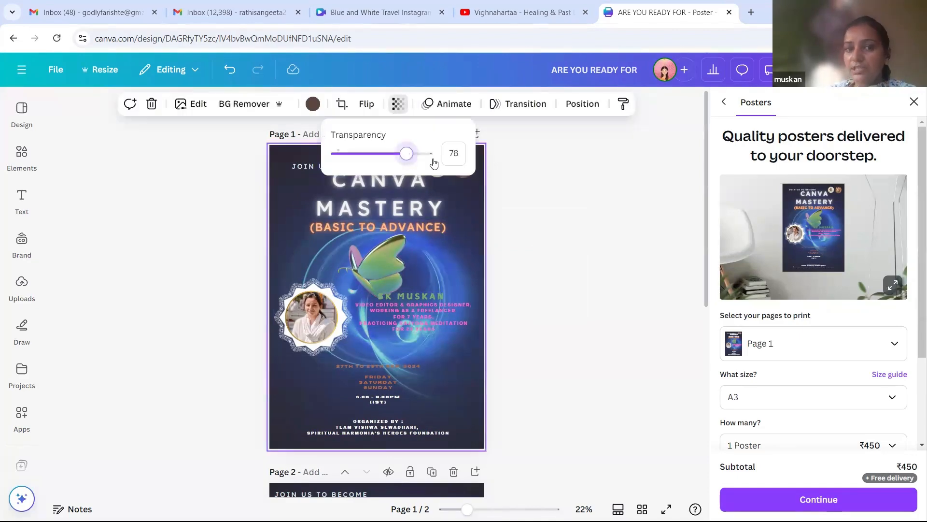
left_click(573, 245)
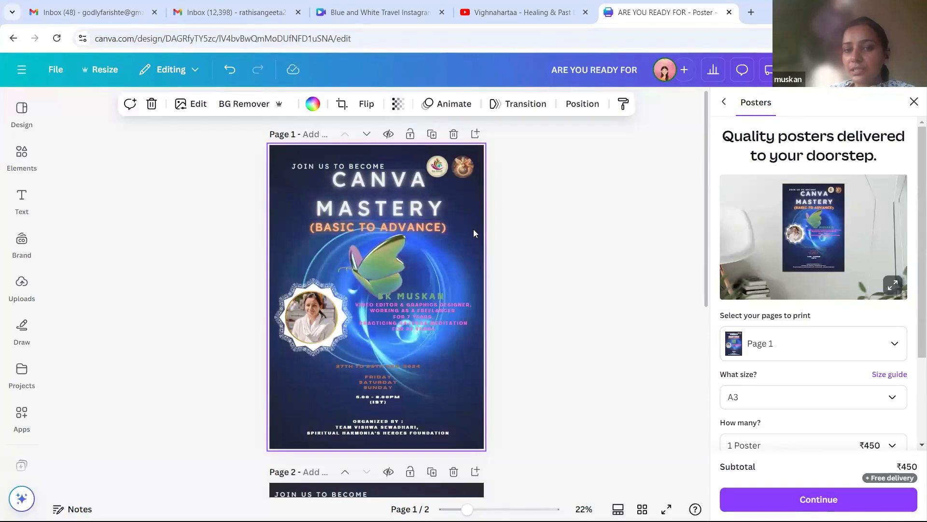
left_click(398, 104)
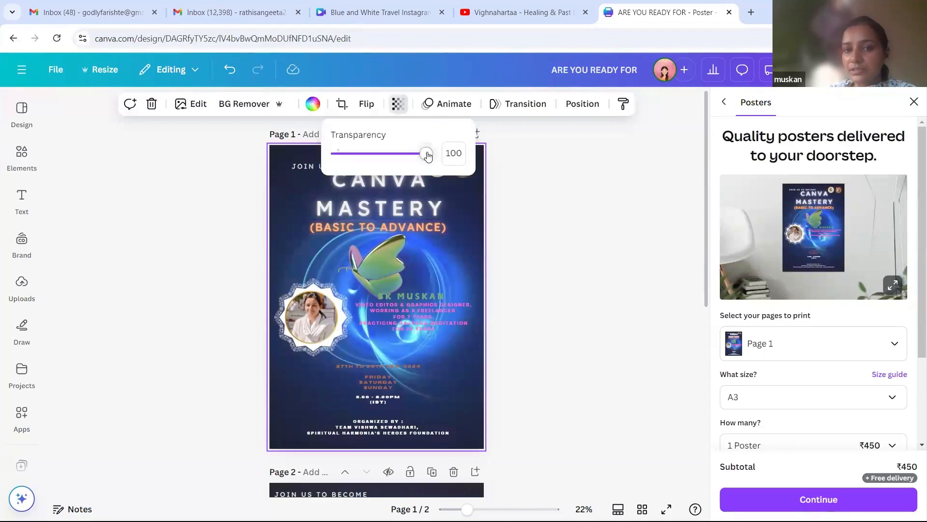
left_click_drag(430, 155, 390, 155)
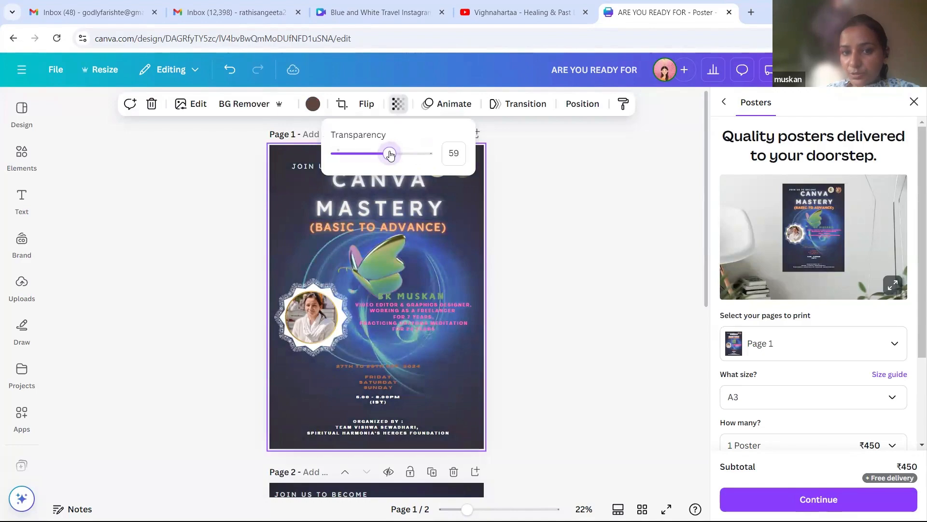
- Try black and medium navy as the page colour behind the background image, and settle on the darkest navy from the photo colours
left_click(312, 104)
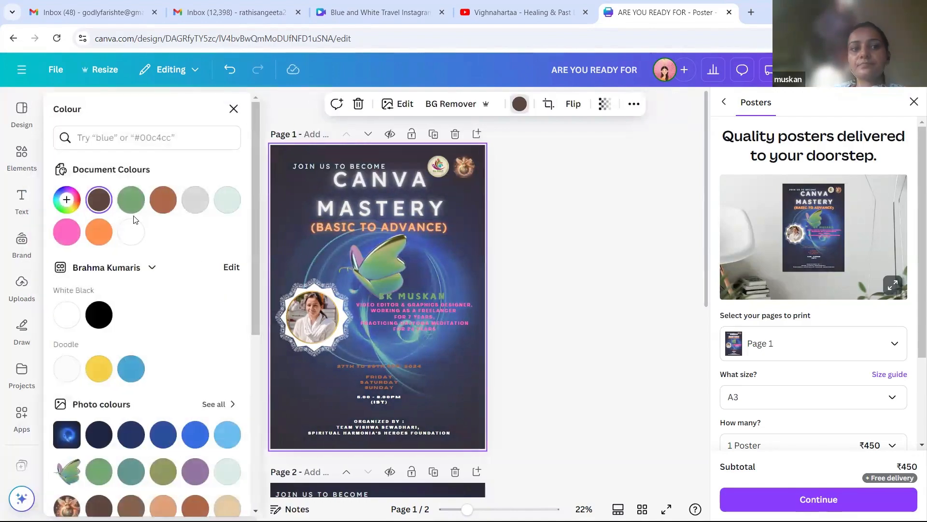
left_click(100, 316)
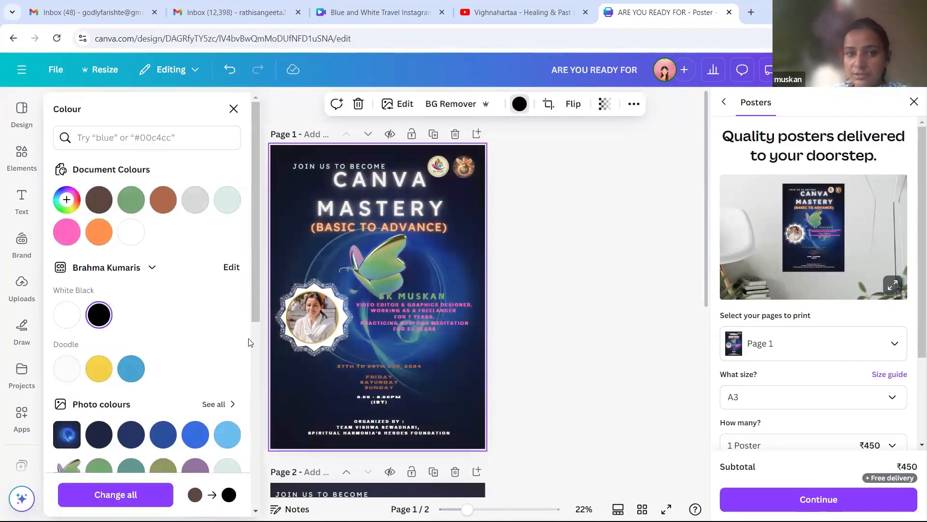
left_click_drag(253, 317, 258, 374)
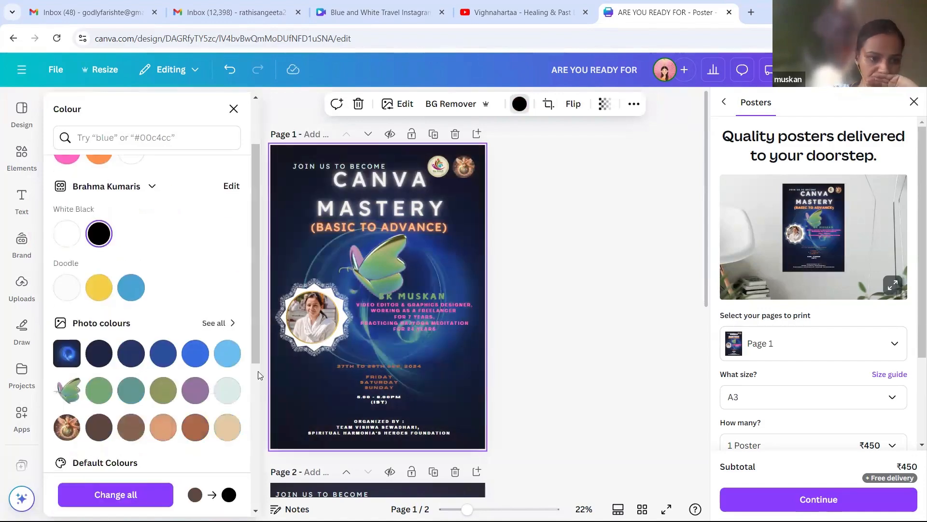
left_click(130, 360)
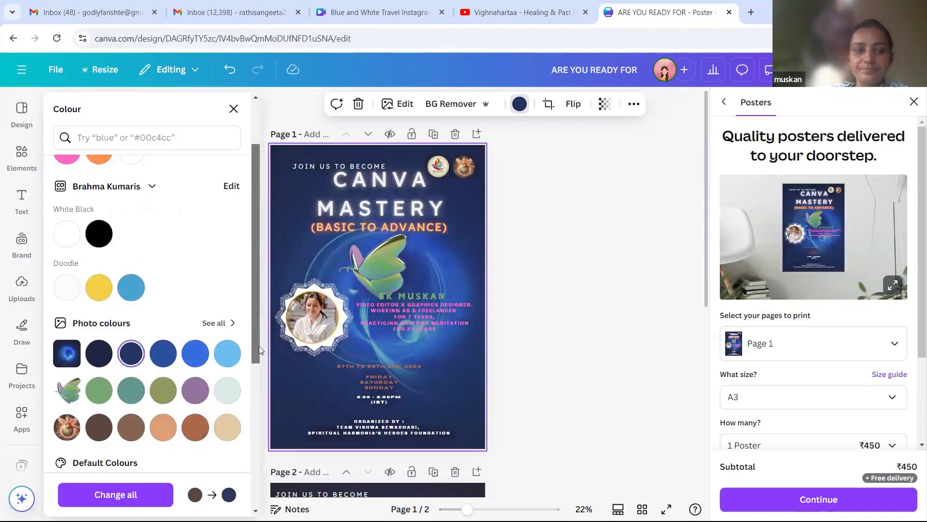
left_click(99, 353)
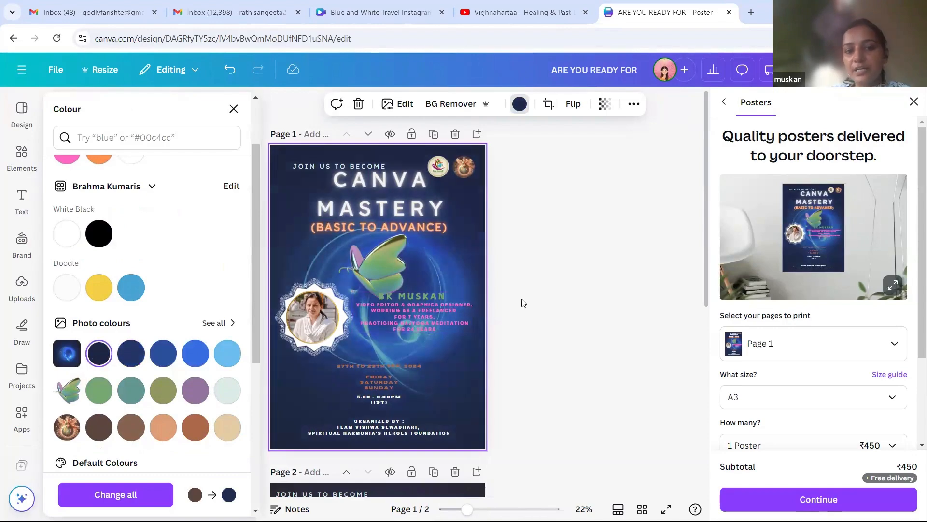
key("Escape")
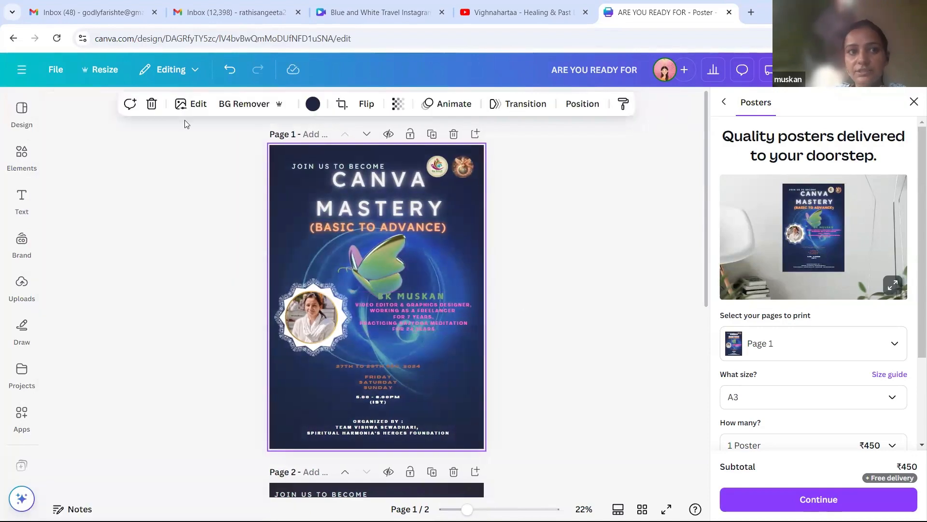
- Return to the Canva home page and search for "flyer"
left_click(13, 40)
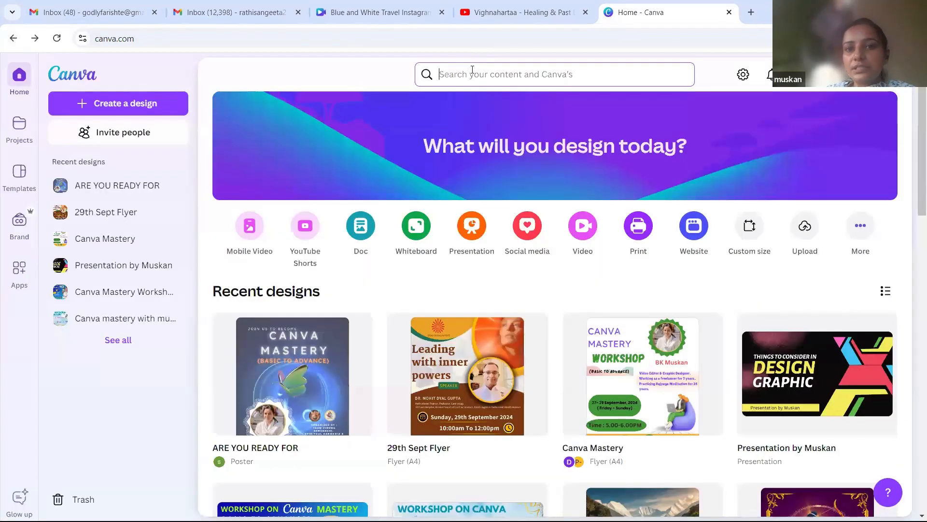
left_click(472, 72)
type("flyer")
key("Return")
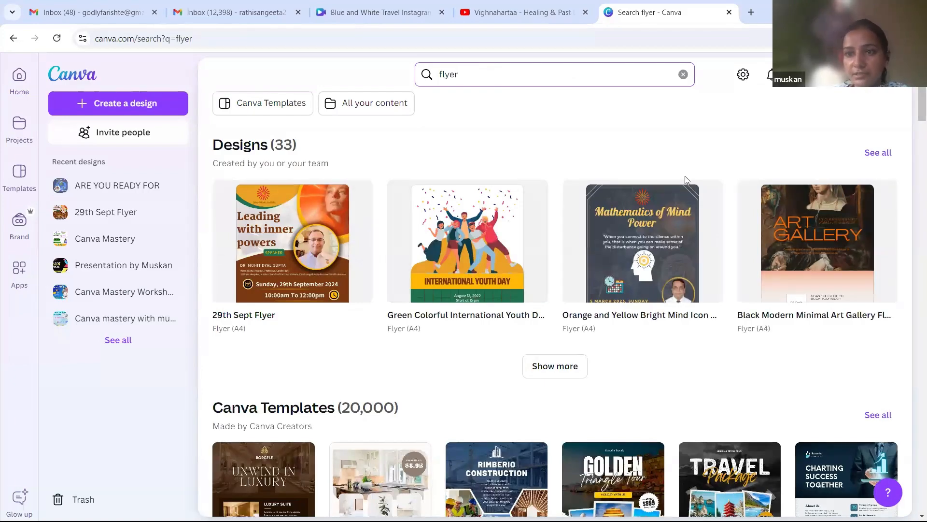
scroll(492, 155, "down", 5)
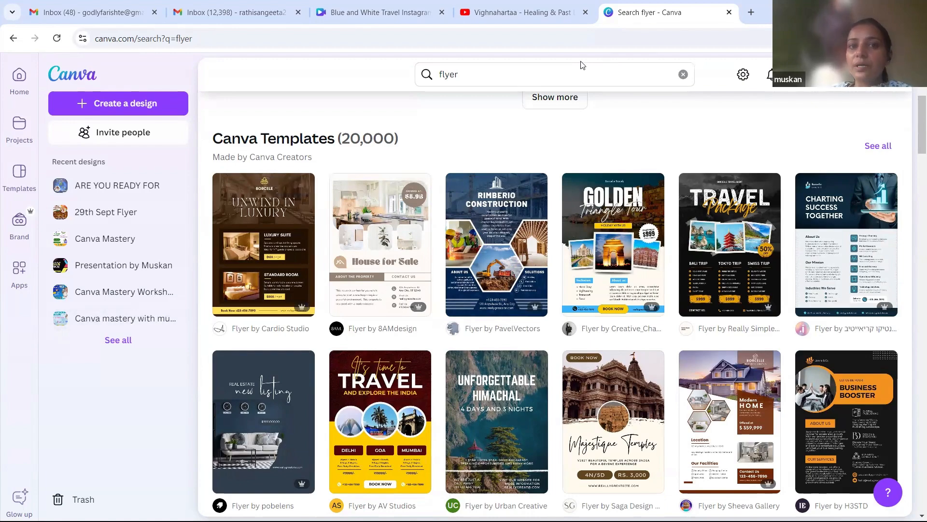
- Refine the search to "flyer meditation"
left_click(480, 74)
type("me")
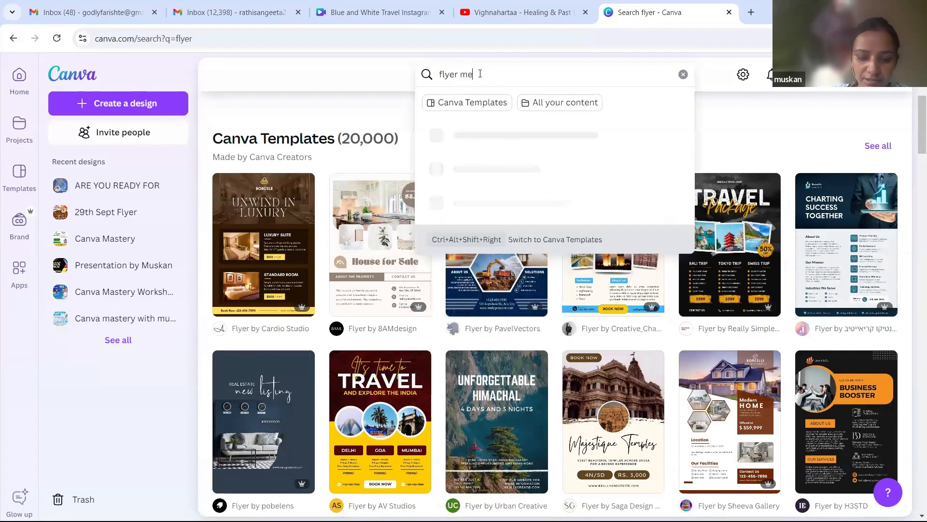
type("ditation")
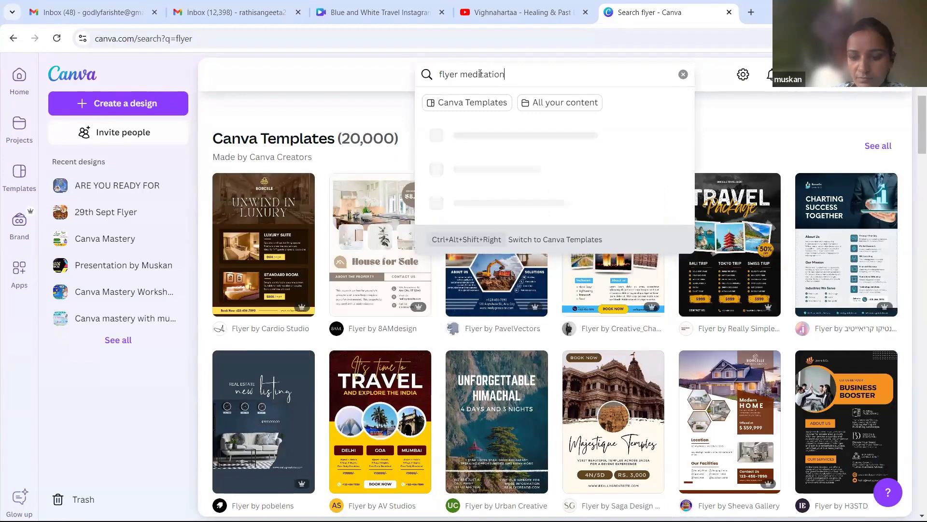
key("Return")
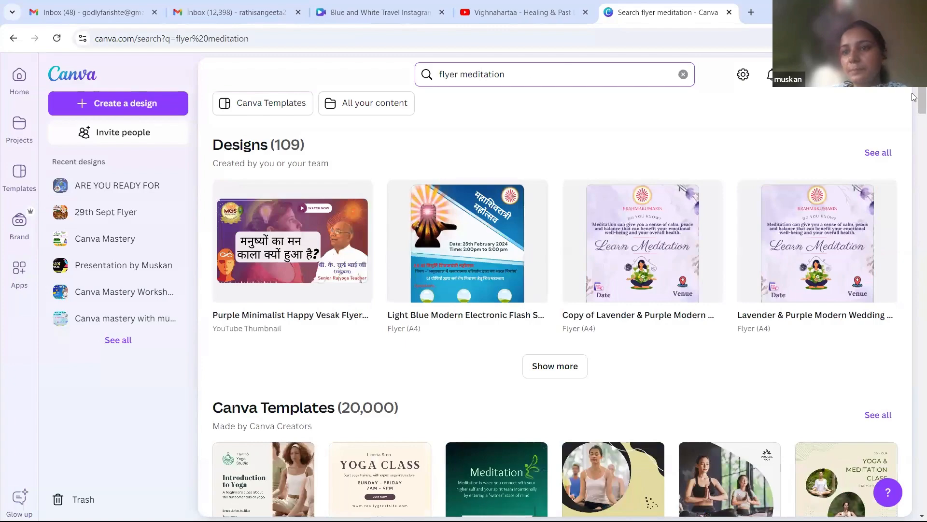
- Examine the existing designs and Canva templates for meditation flyers, comparing their layouts
scroll(914, 115, "down", 6)
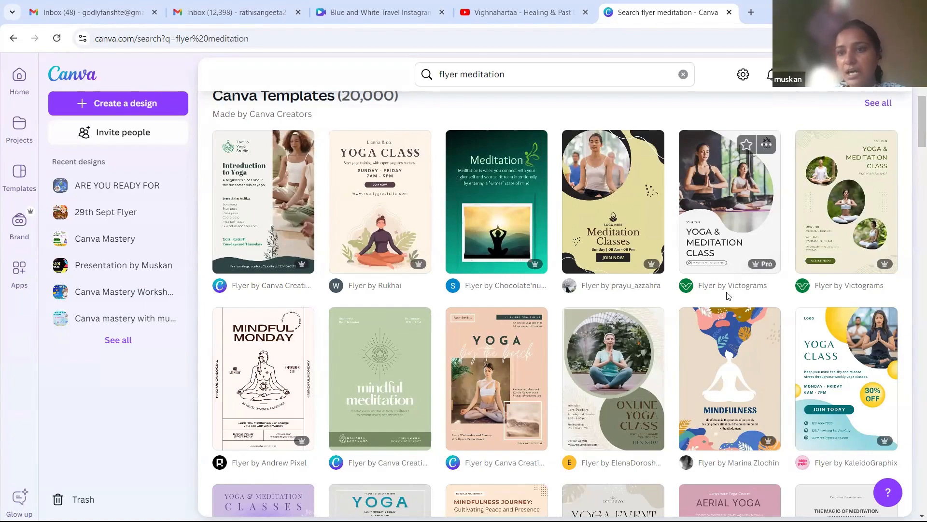
left_click_drag(914, 144, 915, 174)
scroll(914, 174, "up", 10)
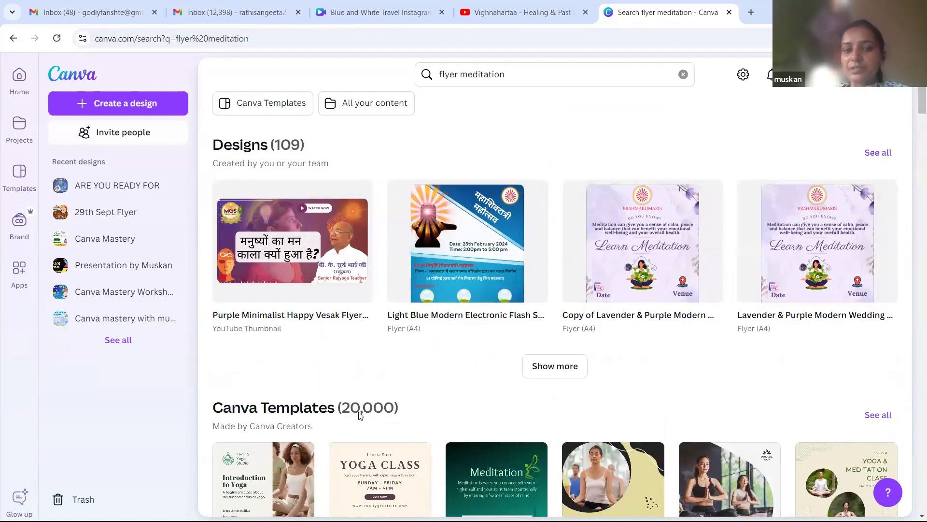
scroll(915, 97, "down", 7)
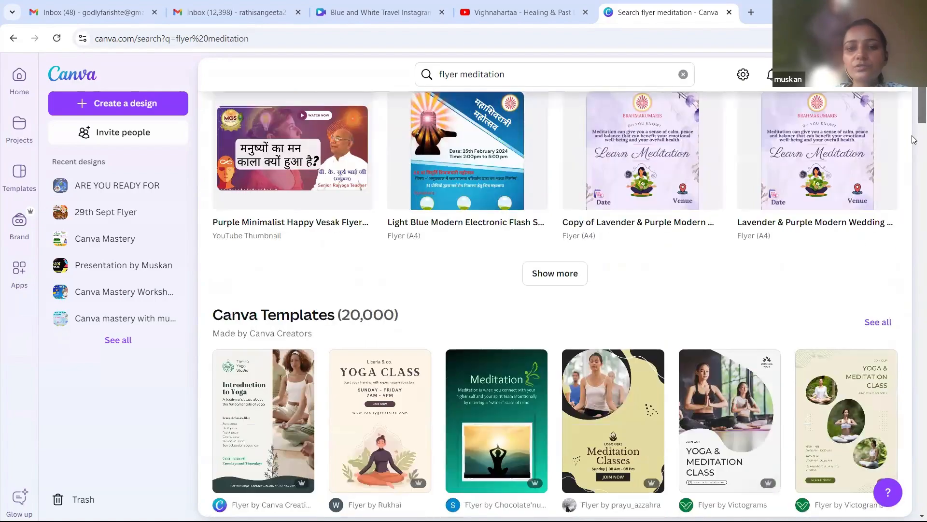
scroll(914, 99, "up", 6)
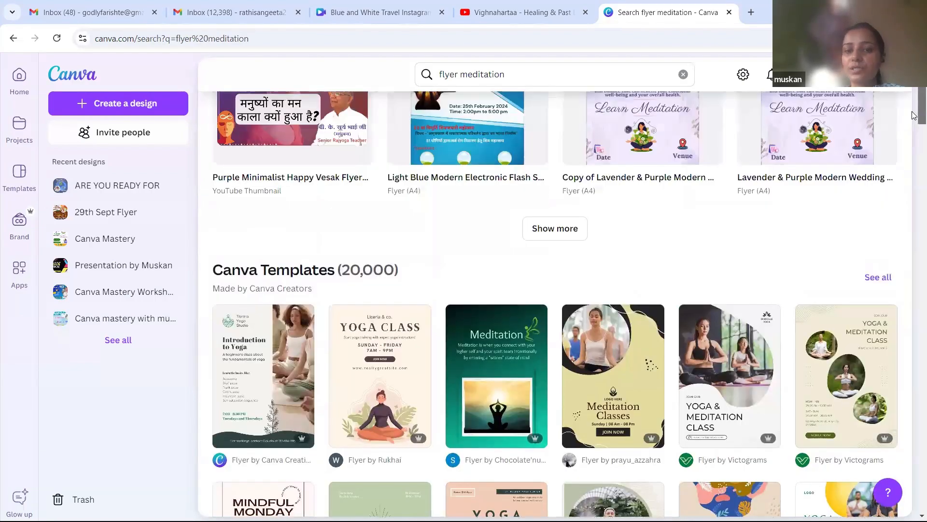
scroll(914, 134, "down", 2)
scroll(914, 134, "down", 4)
scroll(914, 134, "up", 7)
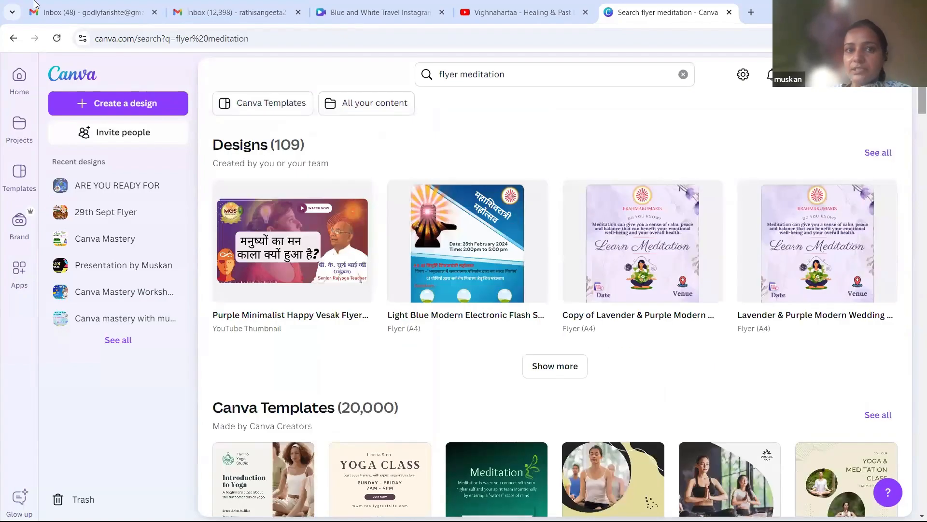
- Go back to the Canva home page and open the recent poster design "ARE YOU READY FOR"
key("alt+Left")
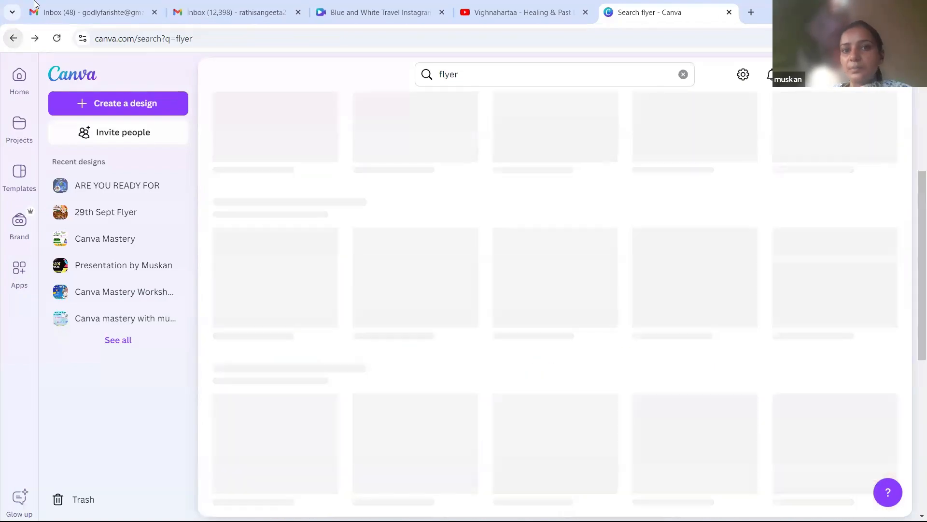
left_click(13, 38)
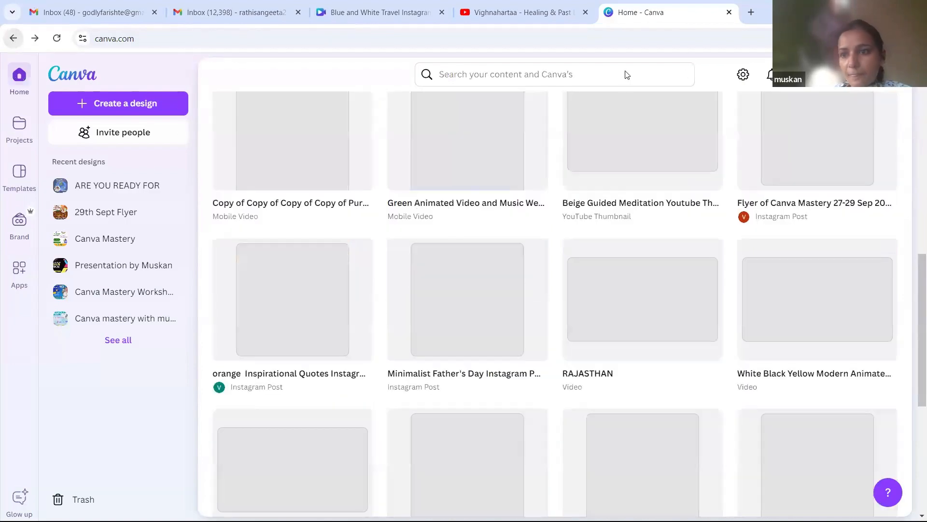
scroll(914, 104, "up", 7)
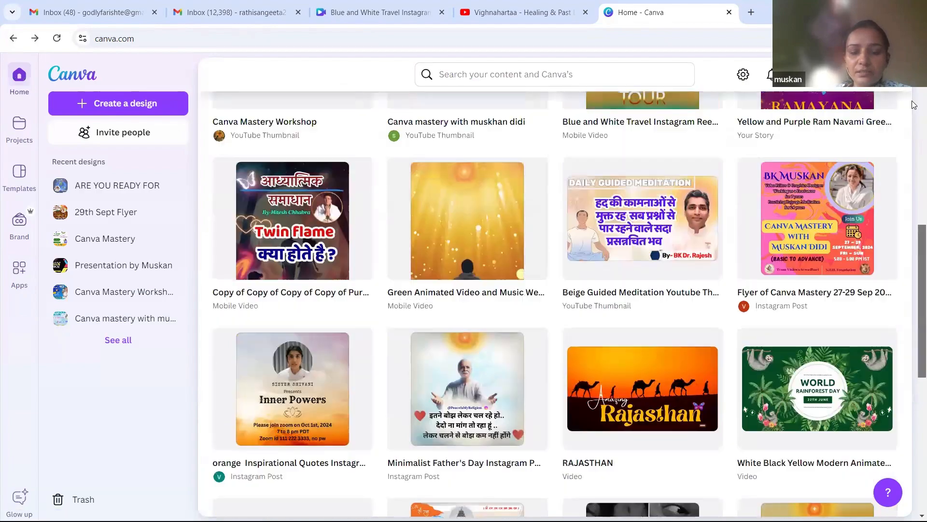
scroll(534, 242, "up", 2)
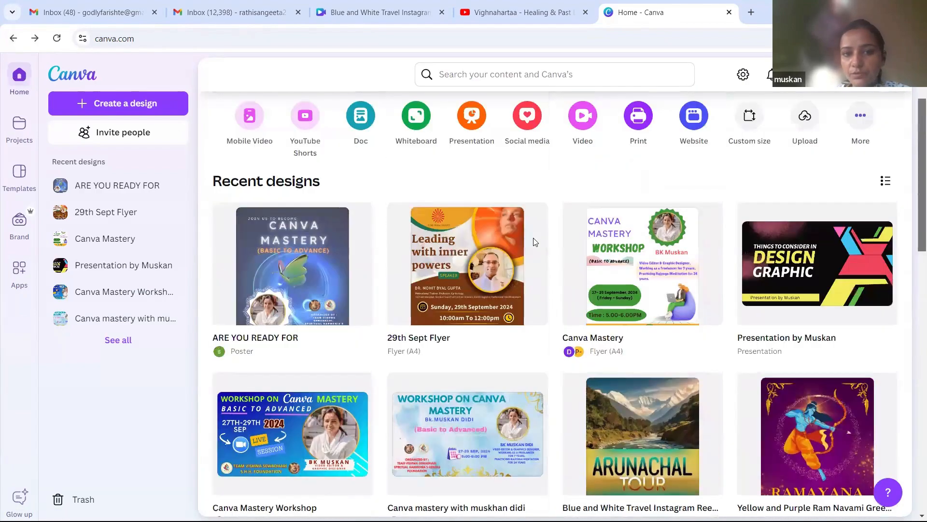
left_click(256, 238)
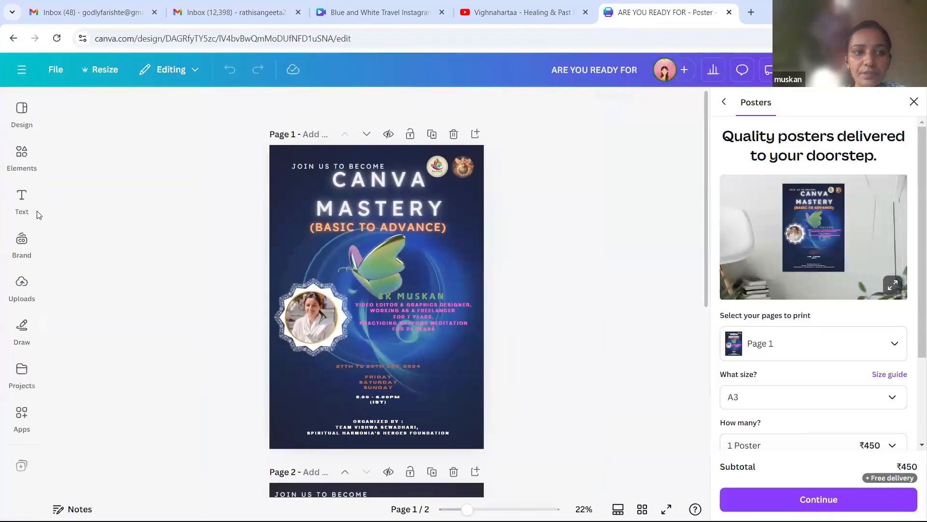
- Open the Magic Media image generator for the poster
left_click(37, 216)
scroll(43, 400, "down", 1)
scroll(29, 387, "down", 2)
left_click(15, 365)
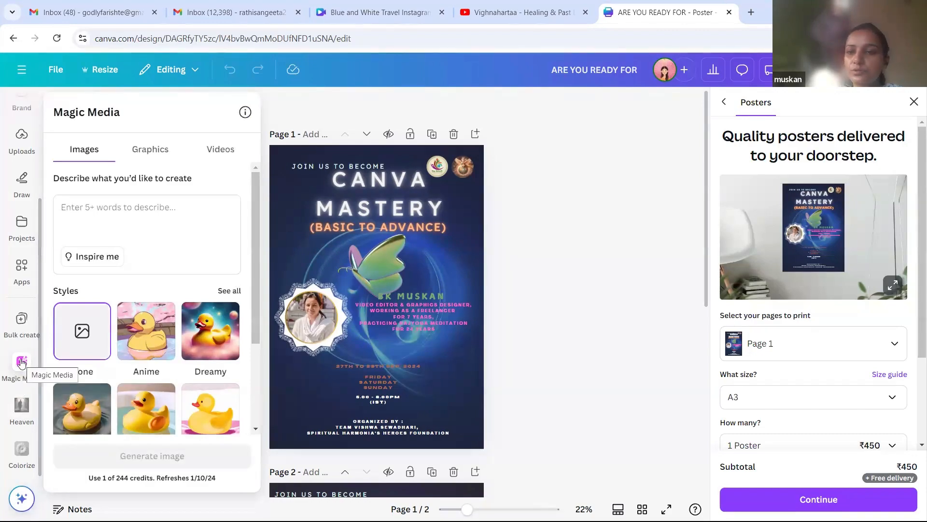
left_click(22, 408)
left_click(22, 370)
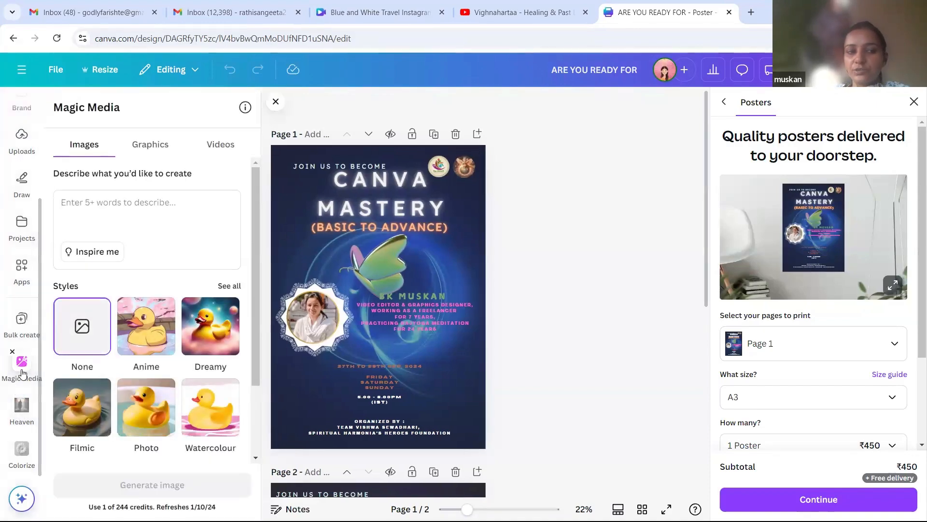
- Generate AI images from the prompt "woman in white meditation divine bright light"
left_click(123, 207)
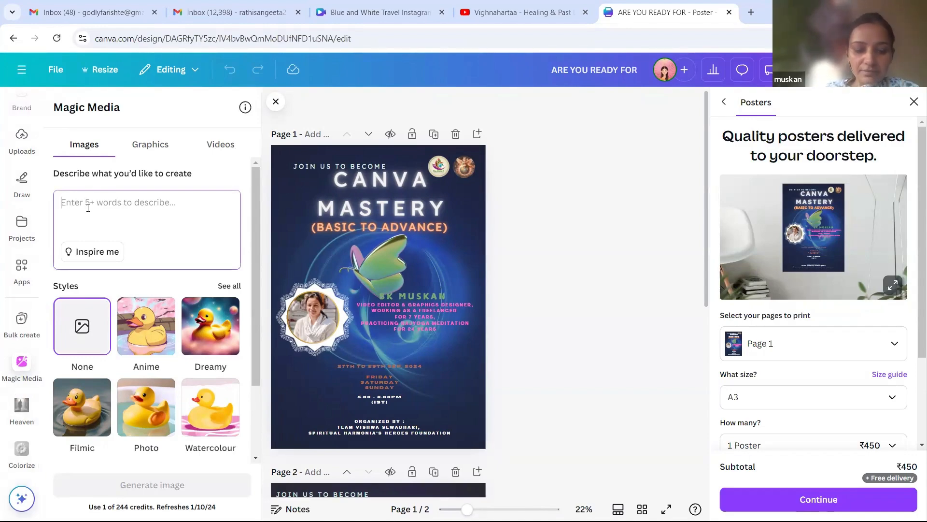
type("w")
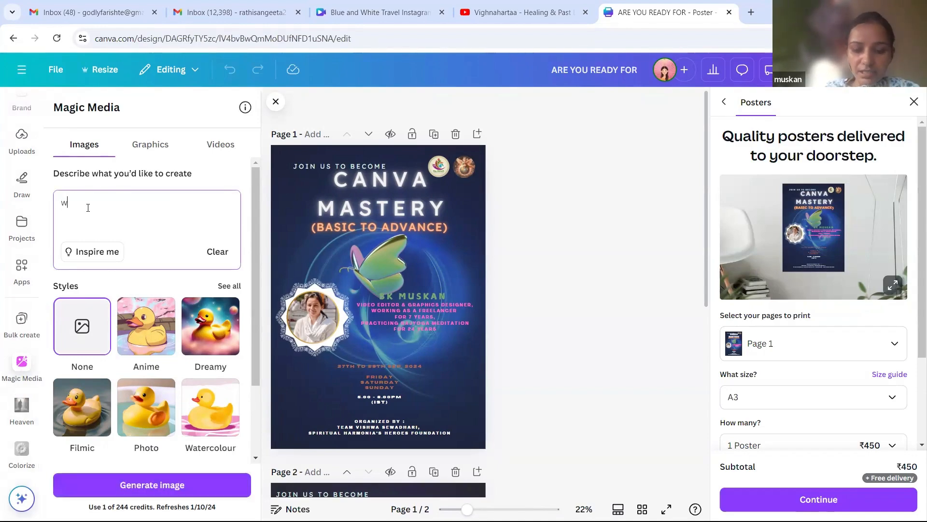
type("oman in w")
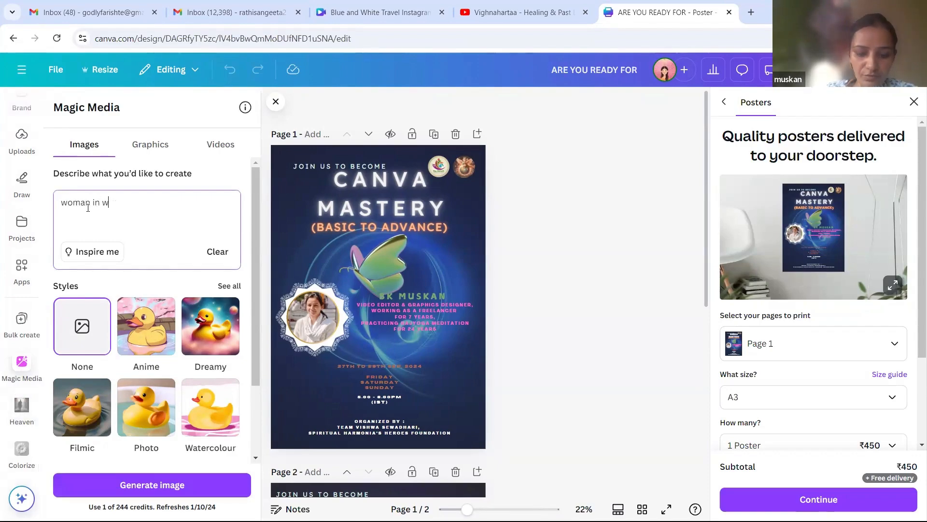
type("hite me")
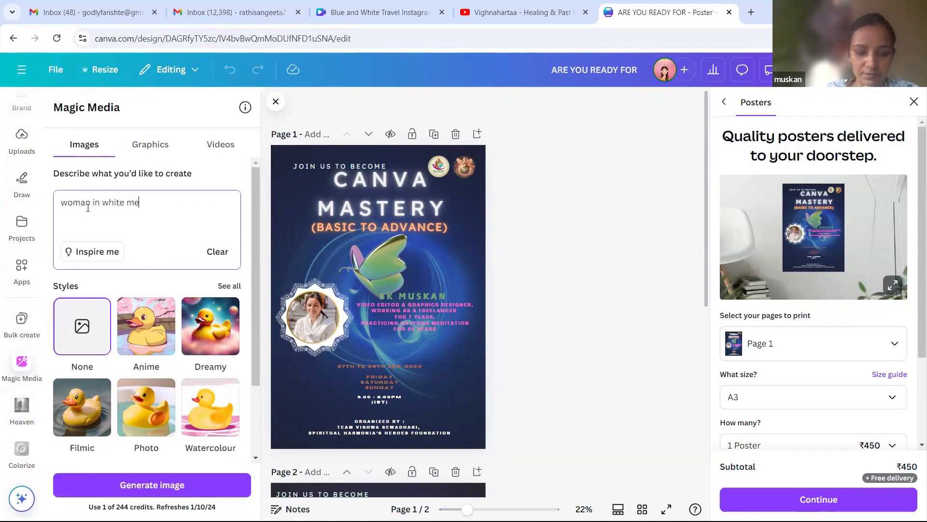
type("ditation divine bright light")
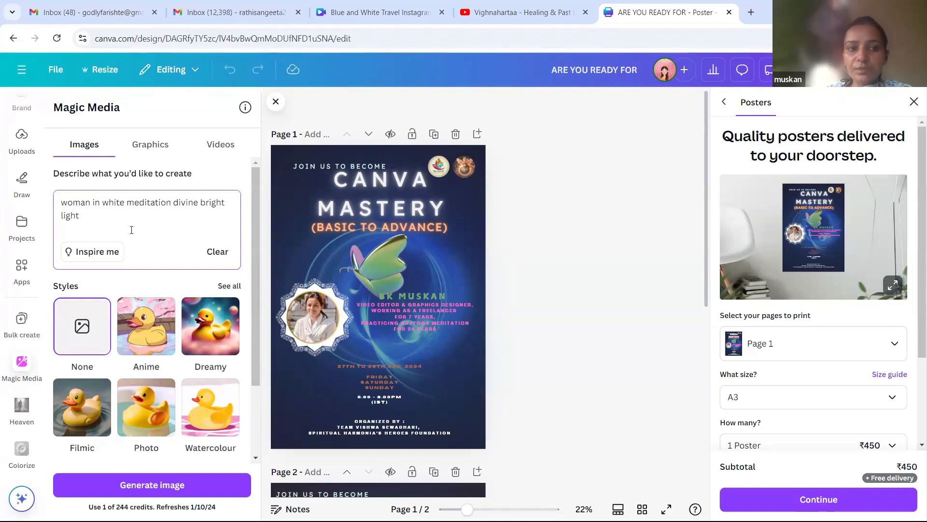
key("Return")
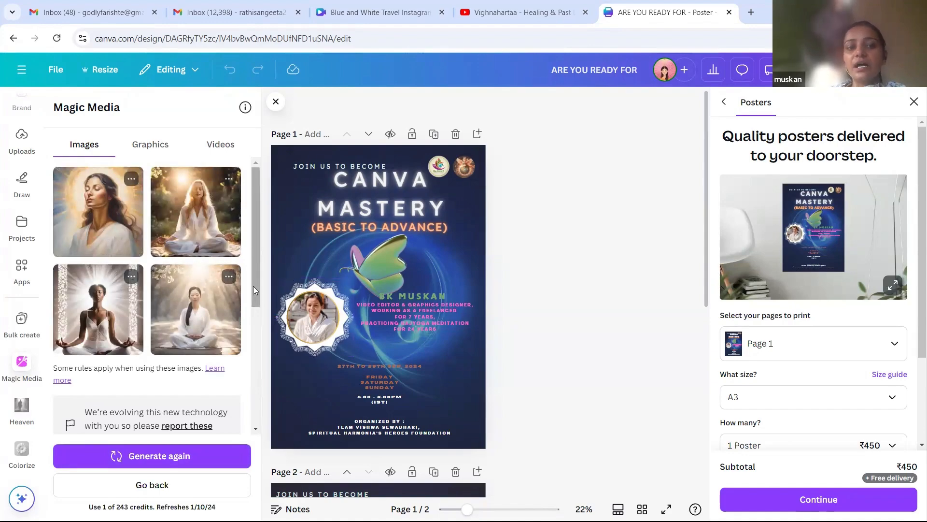
- Choose the Soft focus photography style for the generated meditation images
left_click_drag(253, 286, 256, 383)
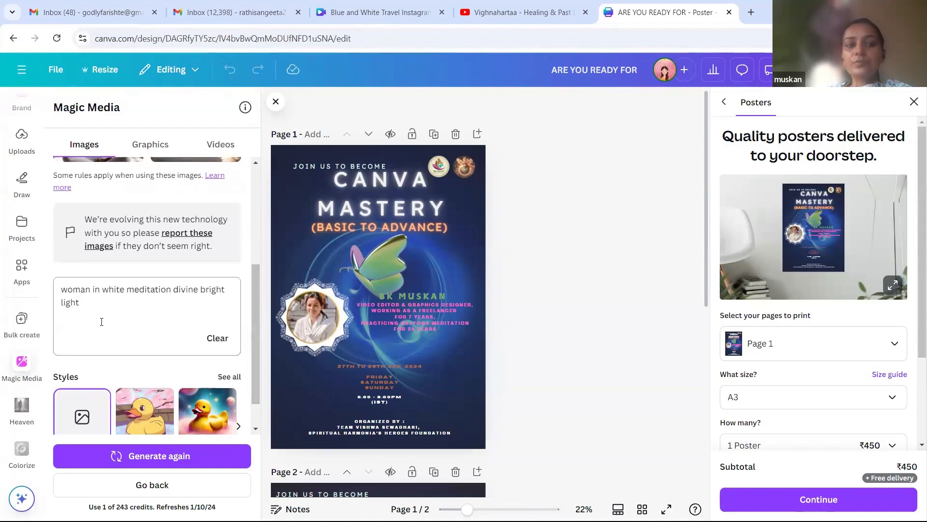
scroll(253, 348, "down", 1)
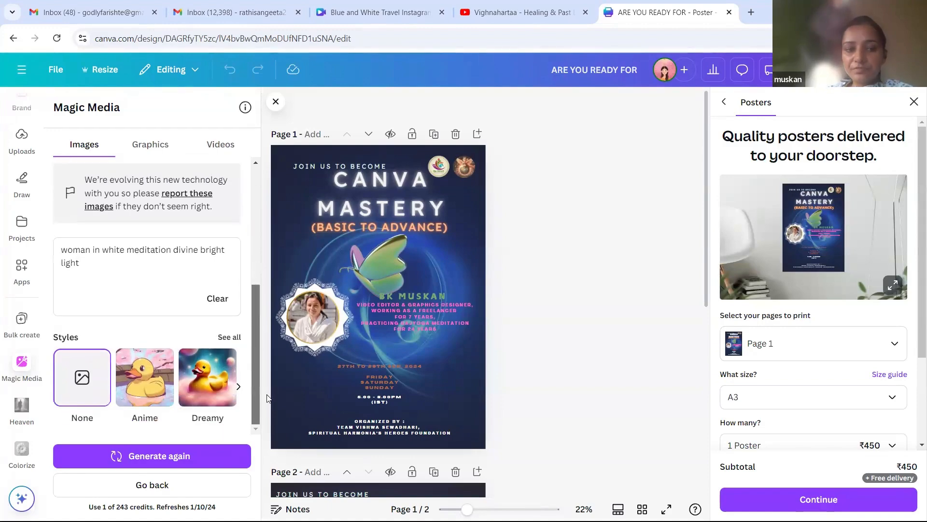
left_click_drag(256, 309, 263, 338)
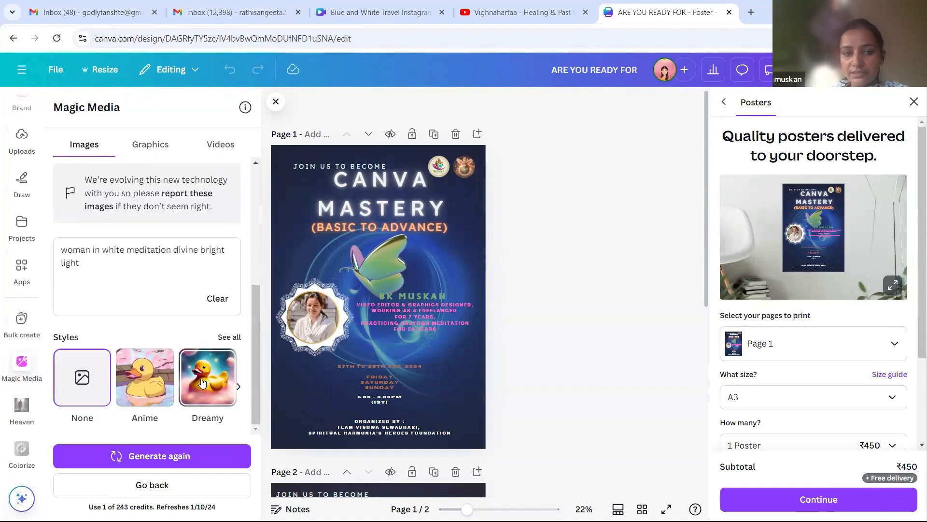
left_click(229, 337)
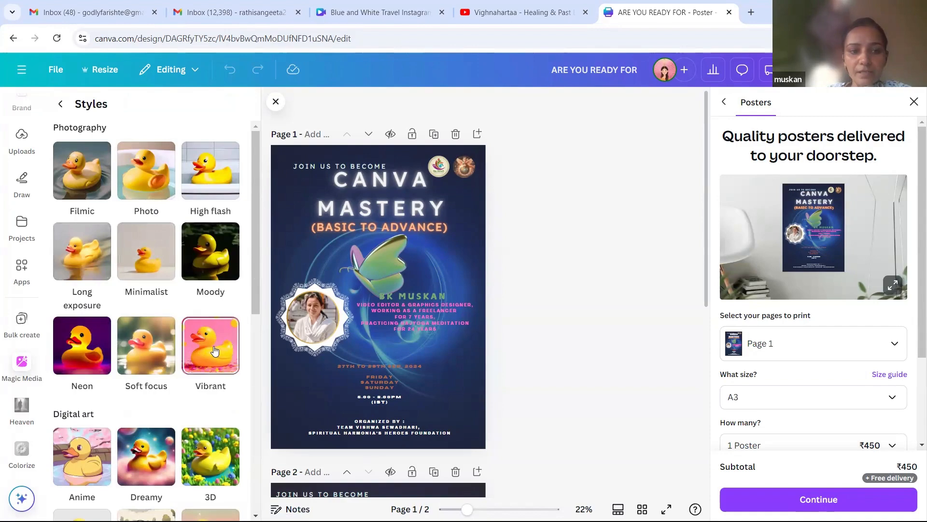
left_click(157, 354)
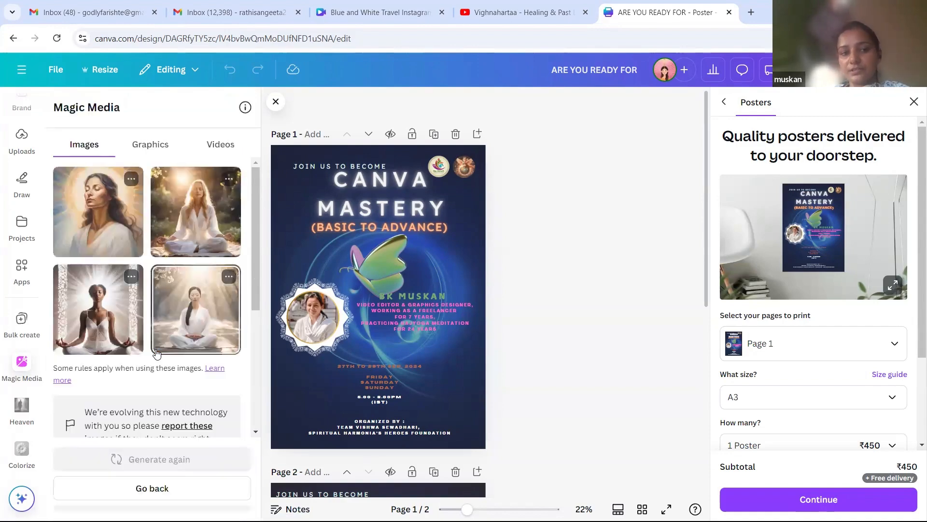
- Extend the prompt to "indian woman in white meditation divine bright light red orange rays" and generate the images again
scroll(259, 359, "down", 3)
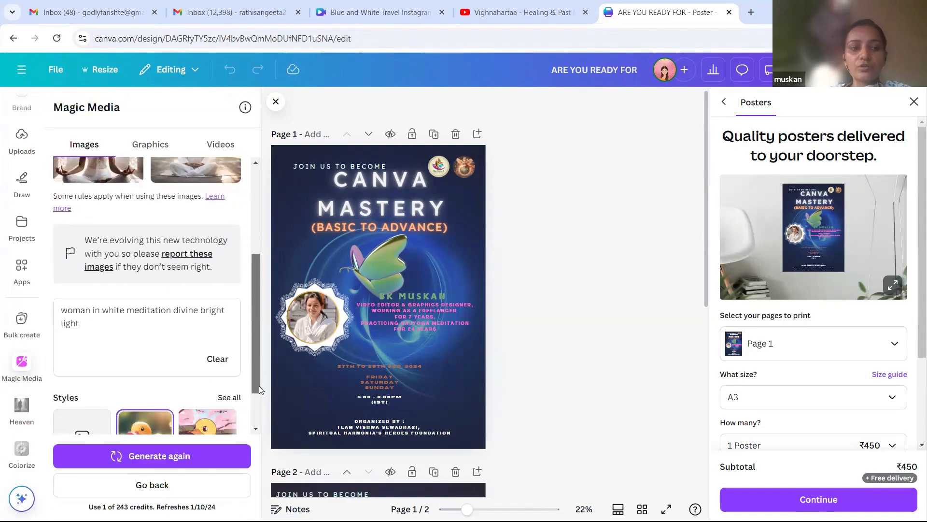
left_click(61, 311)
type("Indian ")
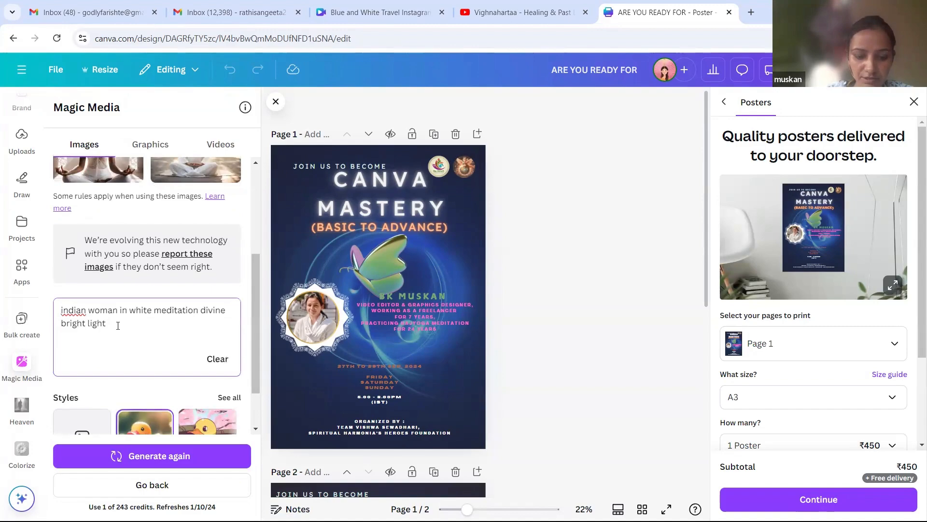
type("red orange rays")
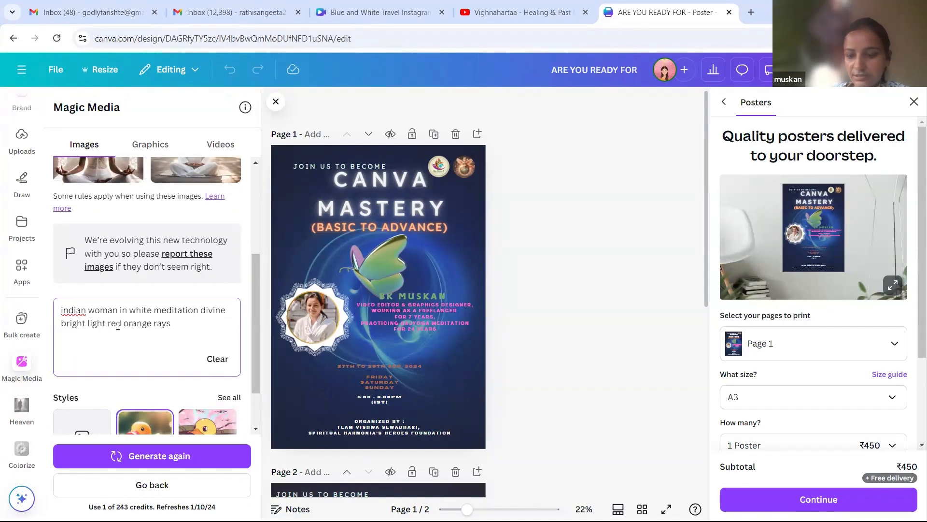
key("Return")
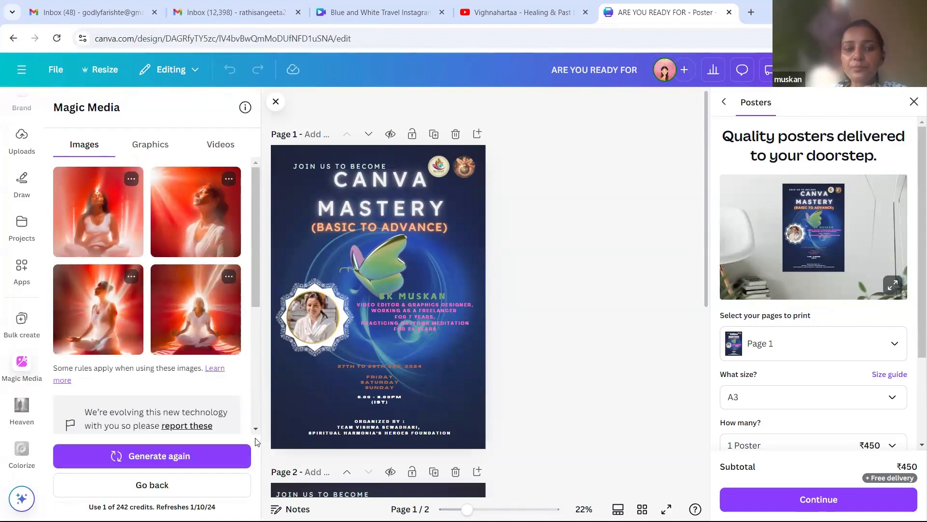
- Review the regenerated images with their prompt, and browse the photography and digital art styles available
left_click(256, 429)
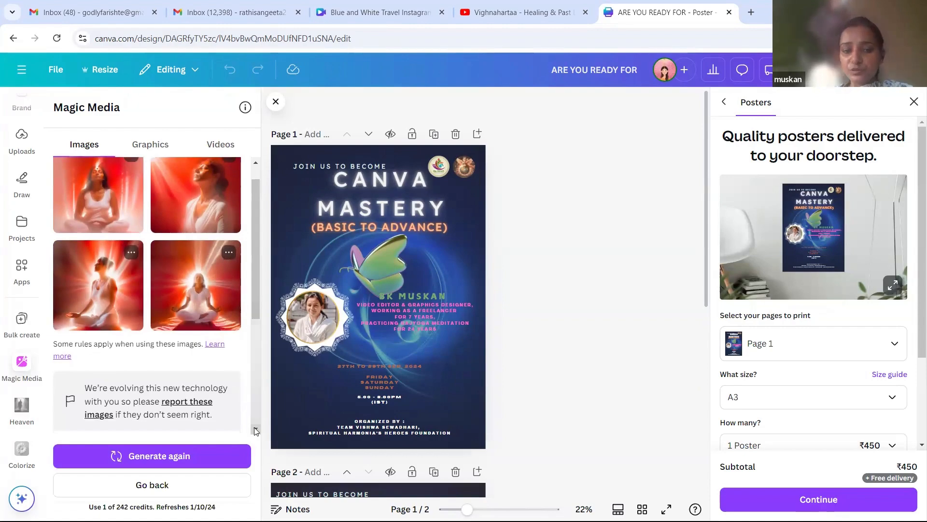
left_click(256, 428)
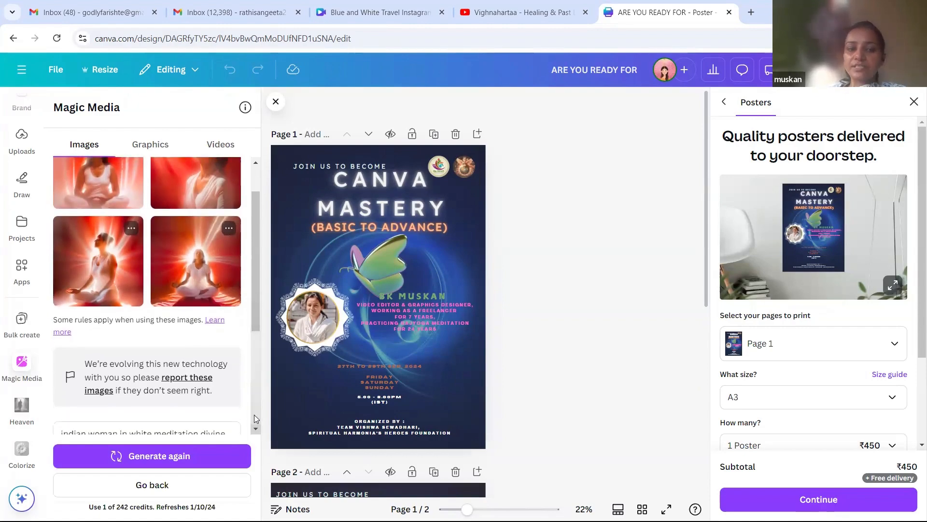
left_click(254, 415)
scroll(106, 221, "down", 1)
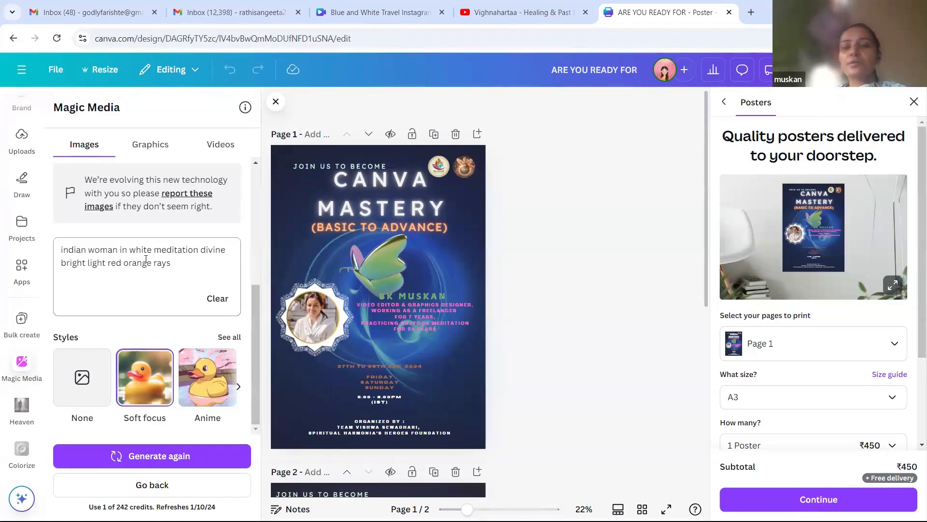
left_click(230, 337)
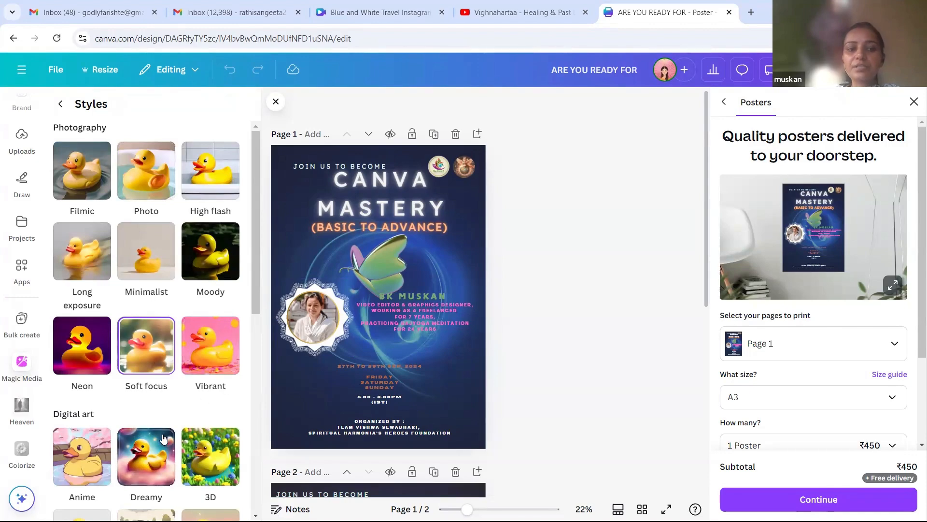
left_click_drag(253, 304, 266, 430)
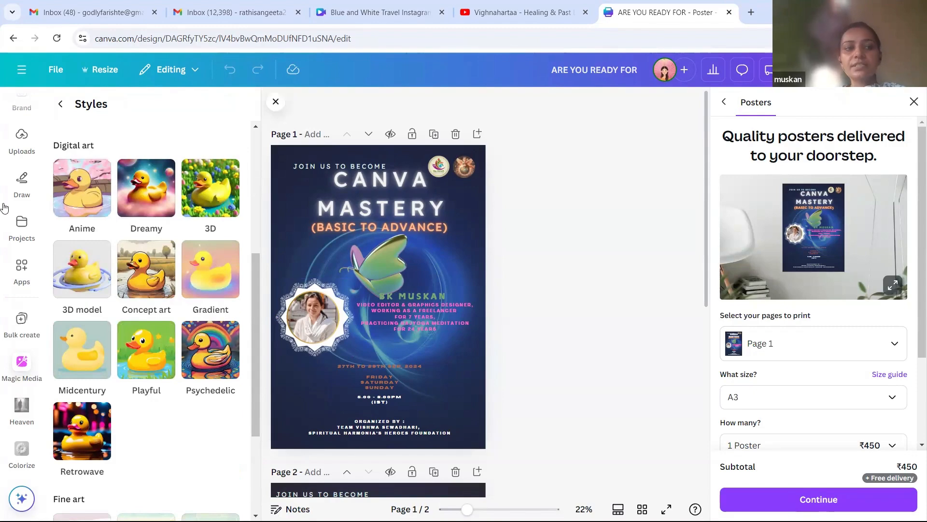
left_click(60, 107)
- Look at the graphics and video generation options in Magic Media, including their prompt fields
left_click(150, 145)
left_click(97, 217)
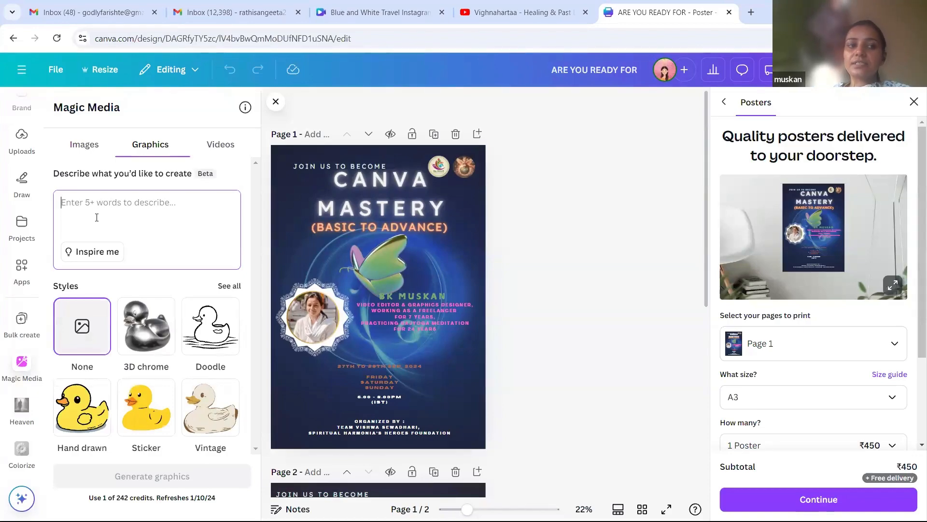
left_click(218, 155)
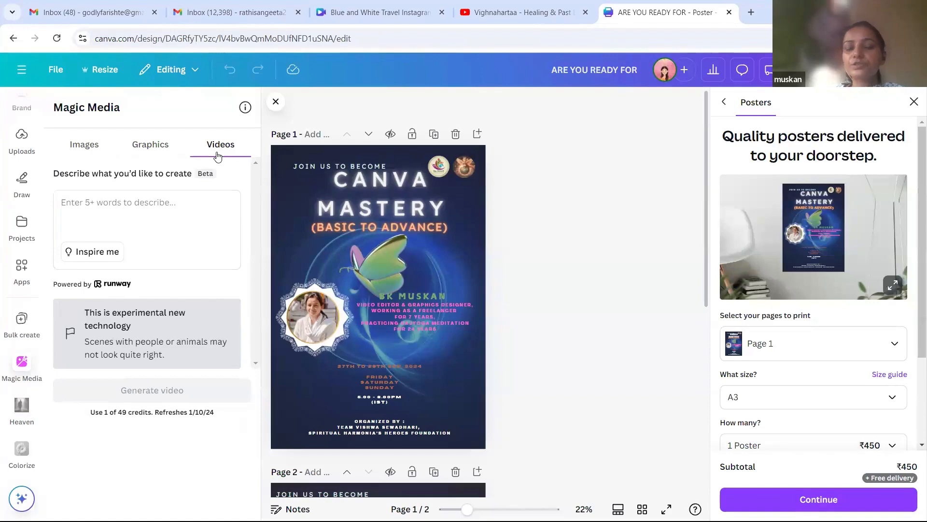
left_click(155, 213)
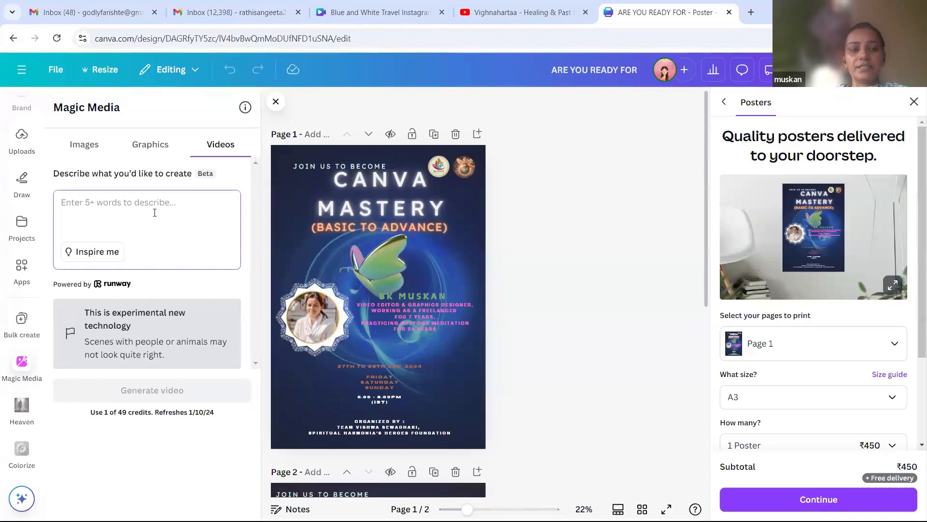
left_click_drag(41, 326, 44, 148)
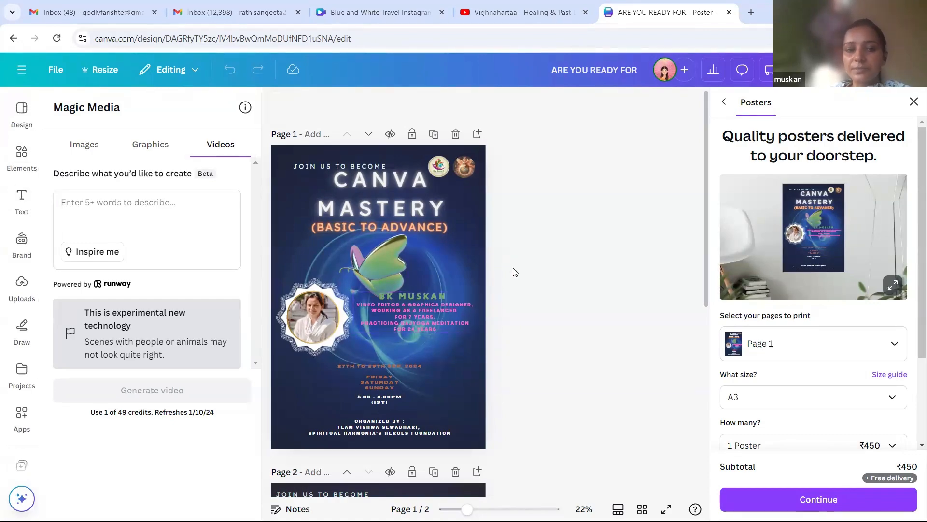
- Move the framed portrait on page 1 up and slightly right, beside the butterfly
left_click(301, 313)
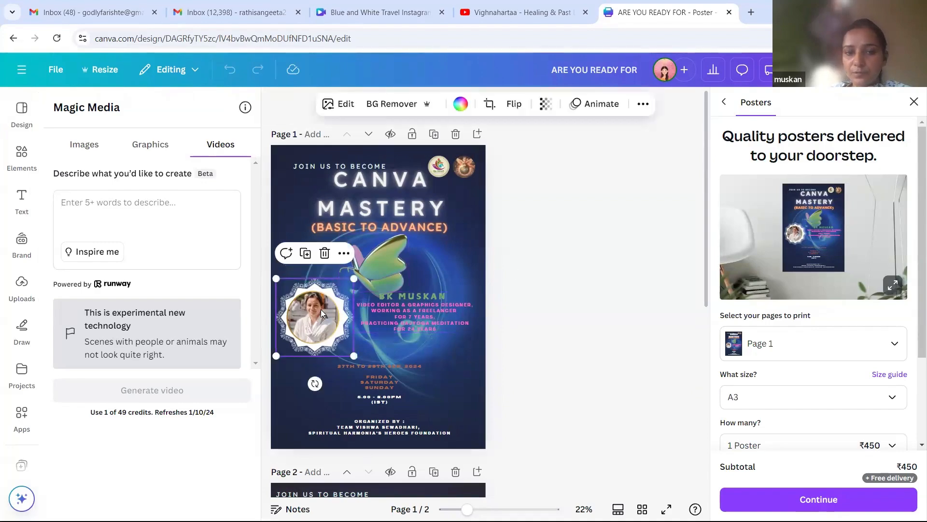
left_click_drag(306, 314, 322, 284)
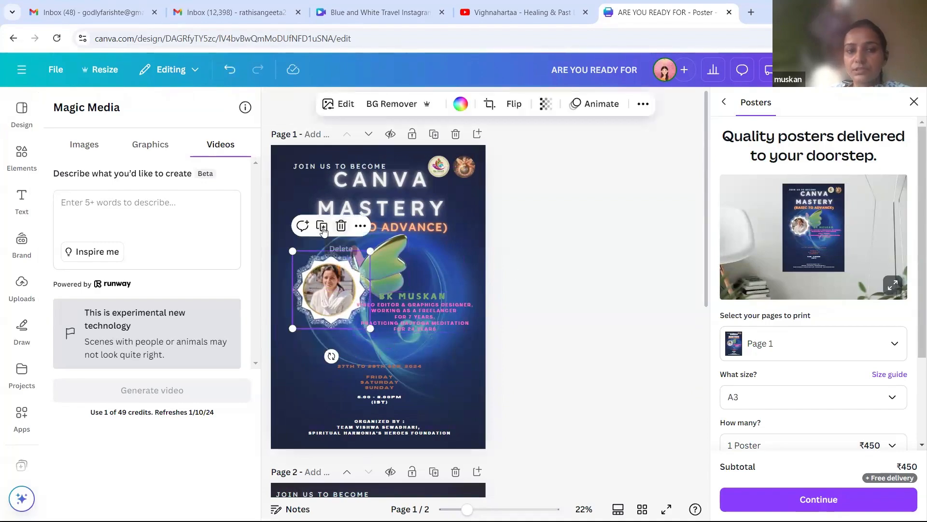
- Detach the portrait photo from its ornamental frame and place it, enlarged, over the middle of the poster
left_click(360, 226)
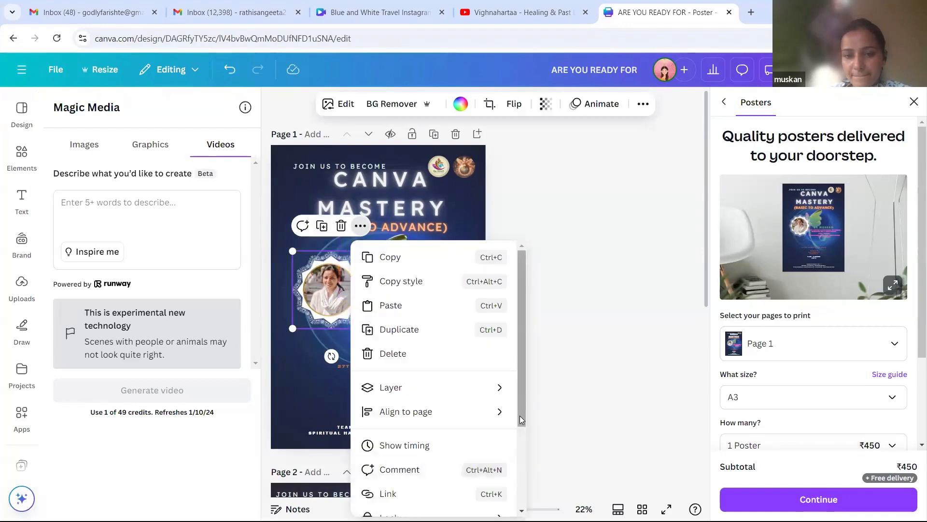
scroll(520, 415, "down", 2)
scroll(520, 416, "down", 1)
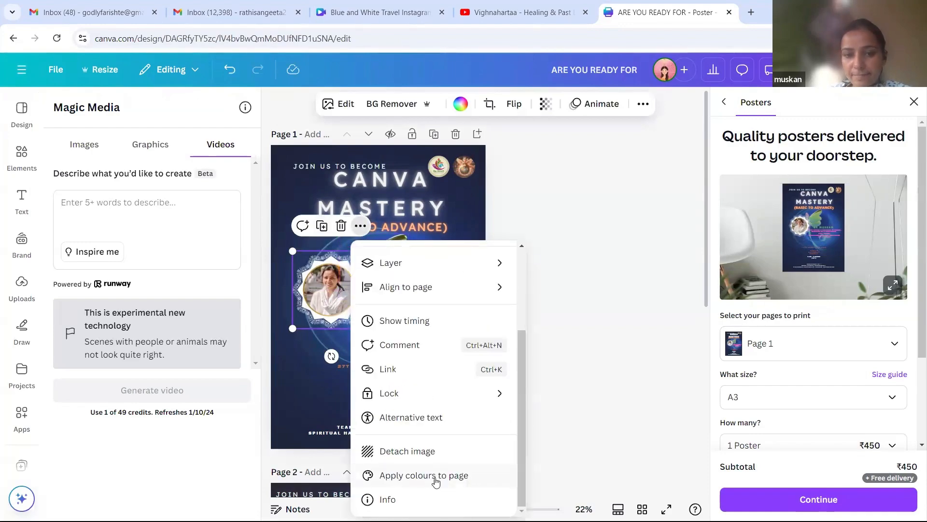
left_click(420, 452)
left_click_drag(463, 203, 518, 145)
left_click_drag(407, 268, 392, 313)
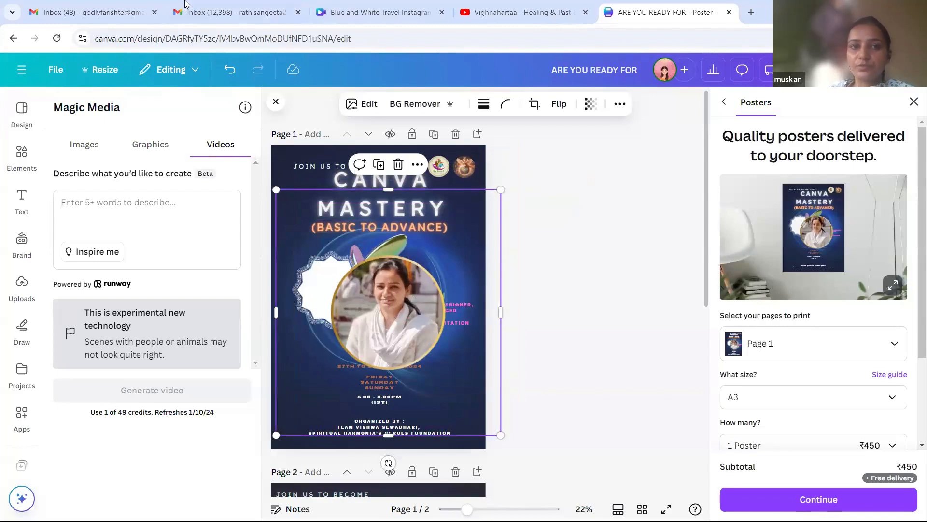
- Undo the portrait photo's move, enlargement and detachment from the frame
left_click(231, 71)
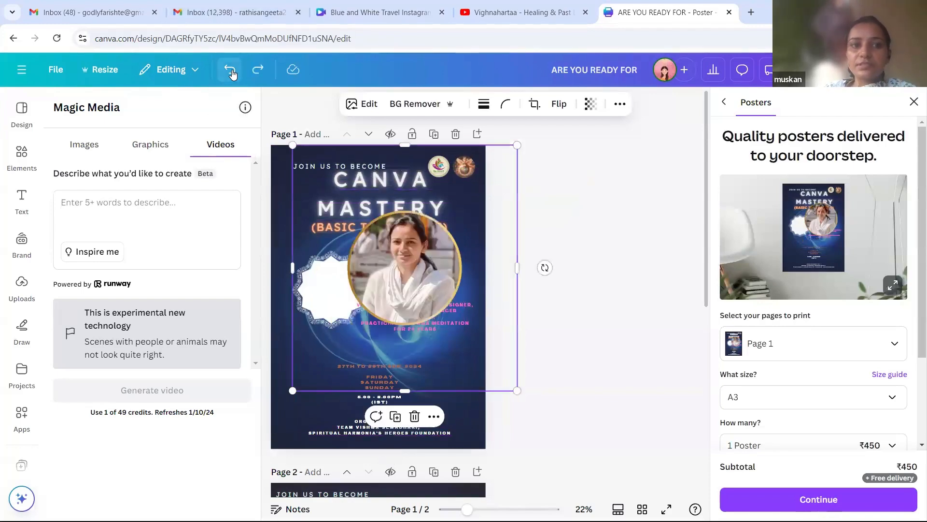
left_click(231, 71)
left_click(231, 71)
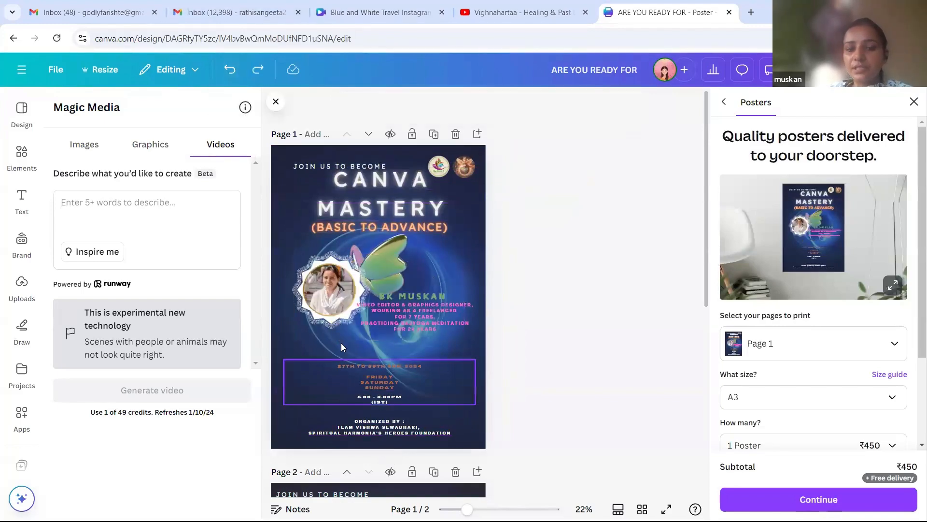
- Detach the portrait photo from the ornamental frame again and position it, enlarged, below the poster's title
left_click(336, 284)
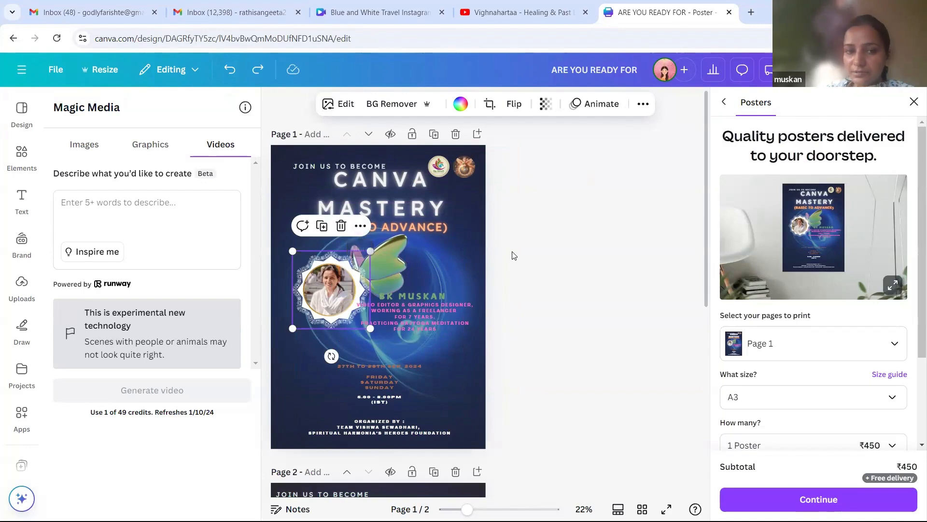
left_click(361, 226)
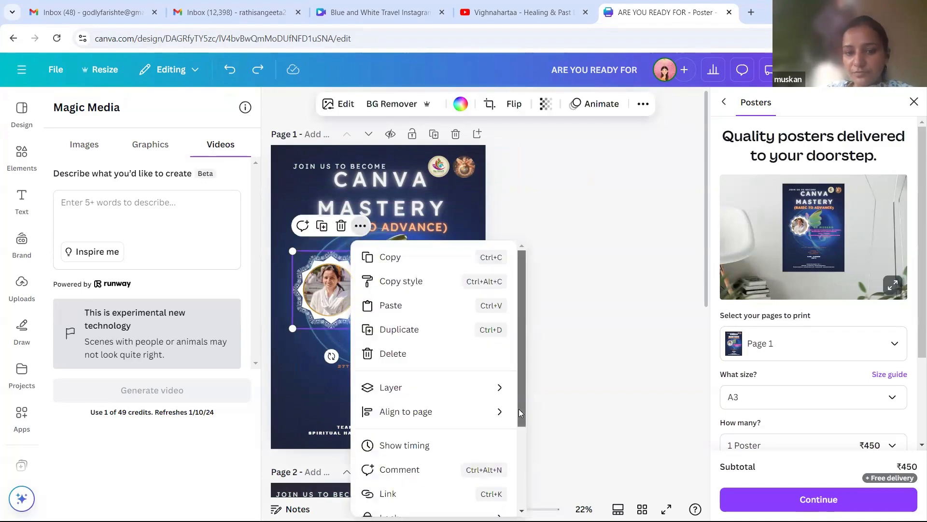
scroll(519, 409, "down", 3)
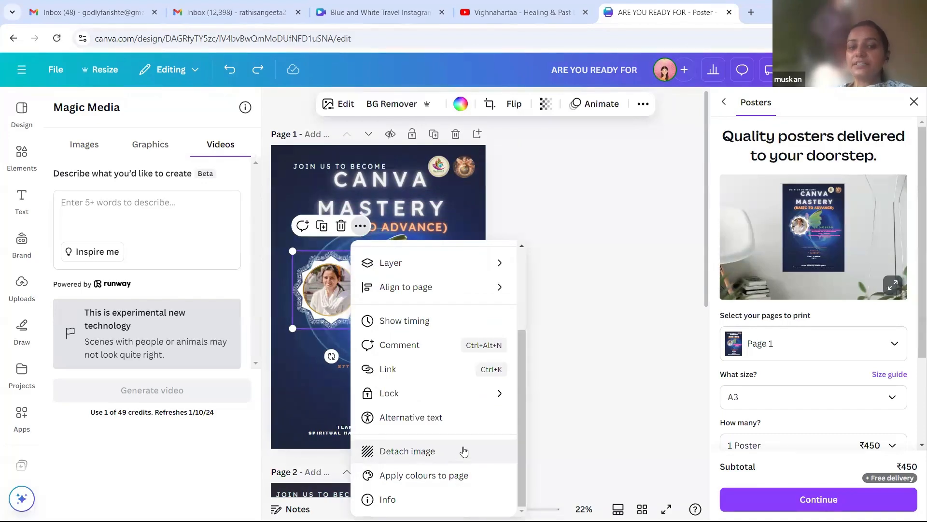
left_click(464, 451)
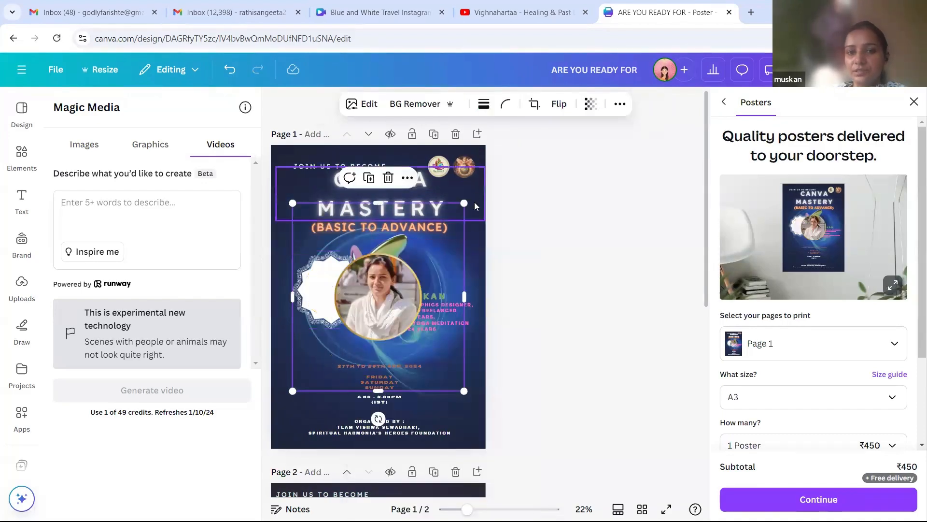
left_click_drag(463, 203, 526, 132)
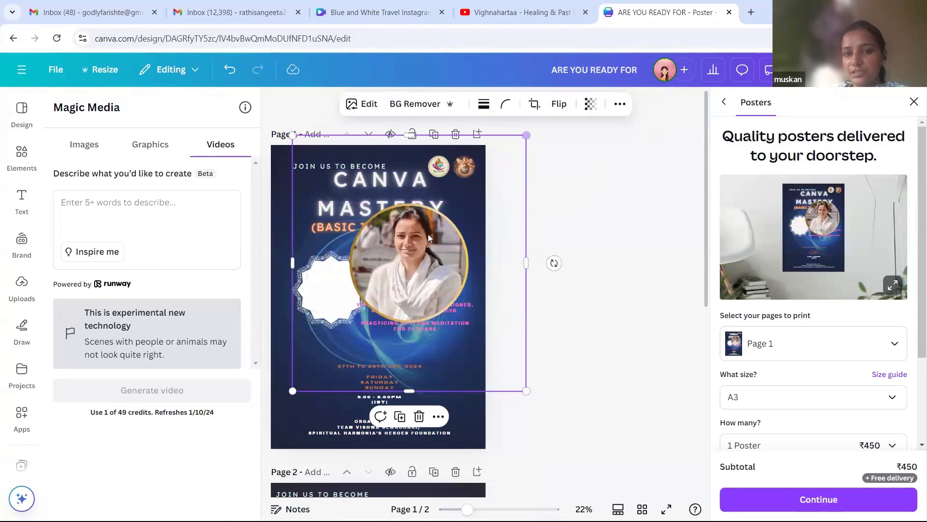
left_click_drag(406, 249, 379, 283)
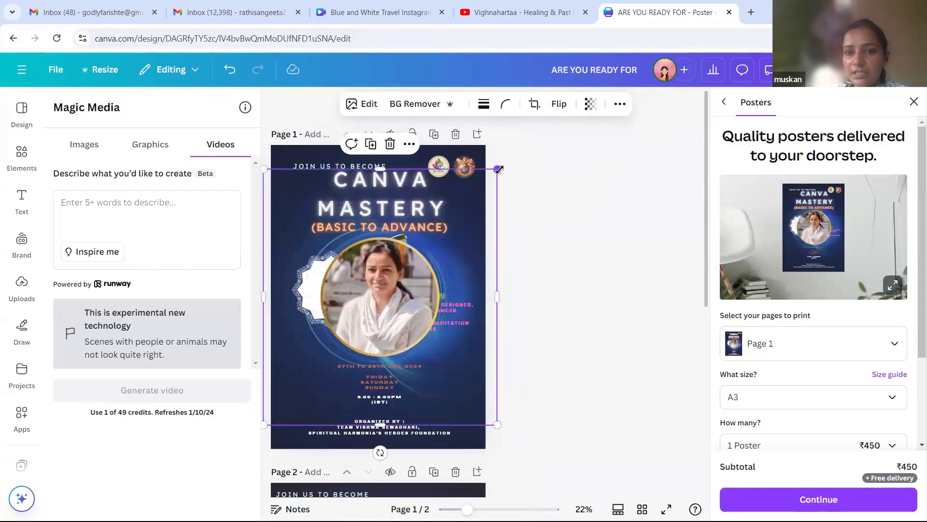
- Resize the detached portrait to roughly the poster's width and reposition it just below the subtitle, overlapping the empty frame
left_click_drag(498, 169, 603, 105)
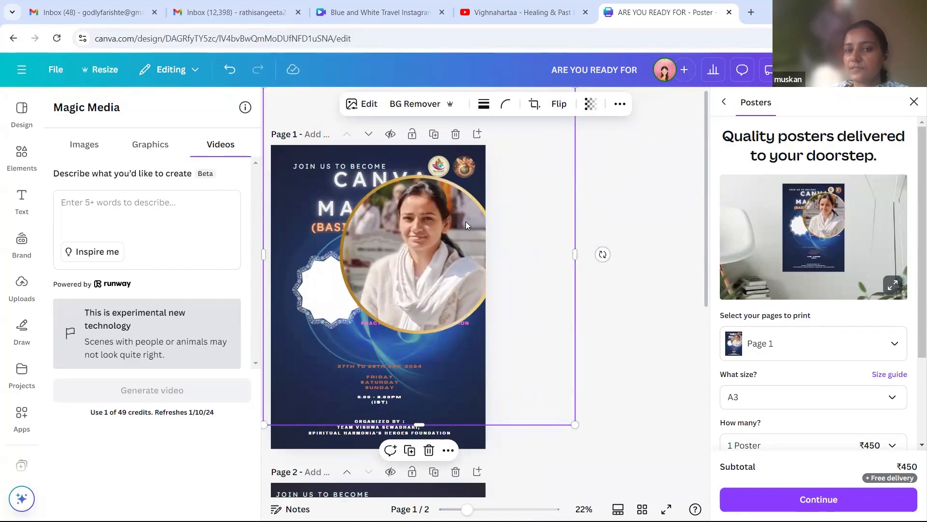
left_click_drag(574, 424, 475, 316)
left_click_drag(368, 167, 371, 255)
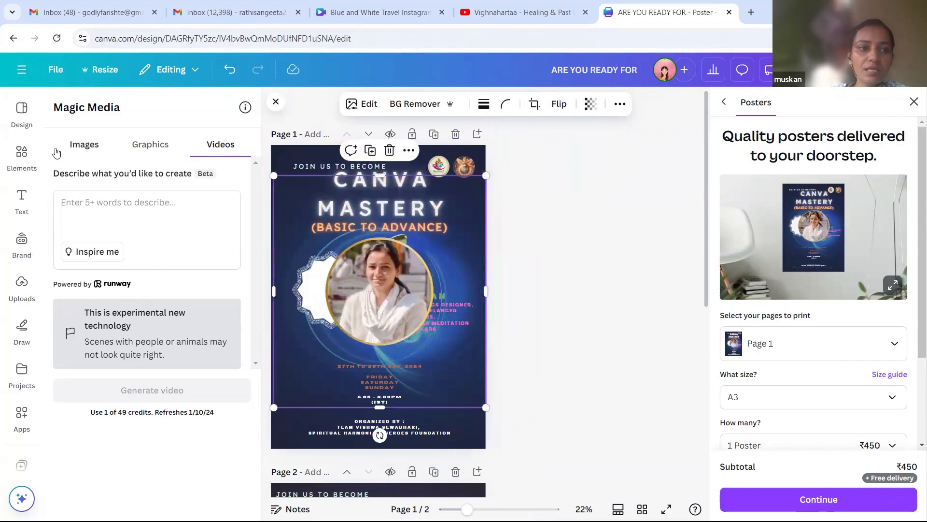
- Browse the uploaded images far down the list for another picture
left_click(22, 285)
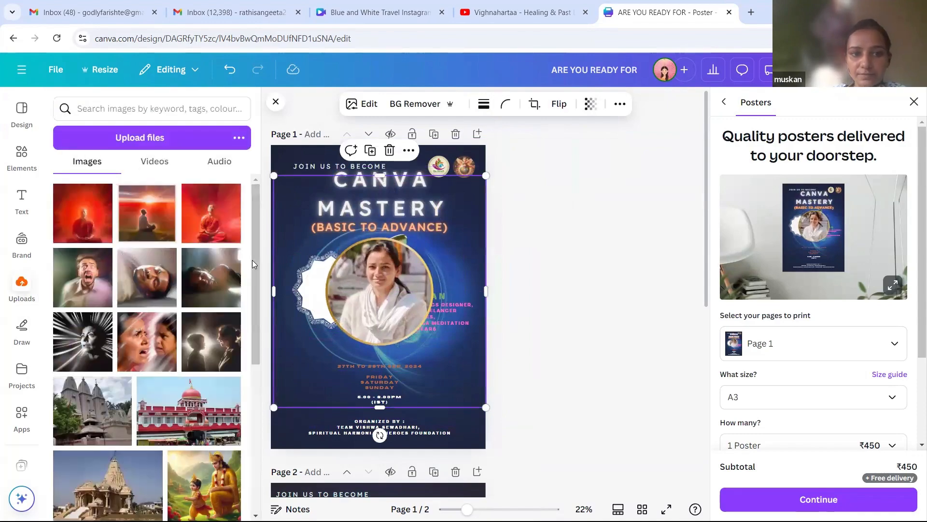
left_click_drag(254, 267, 272, 472)
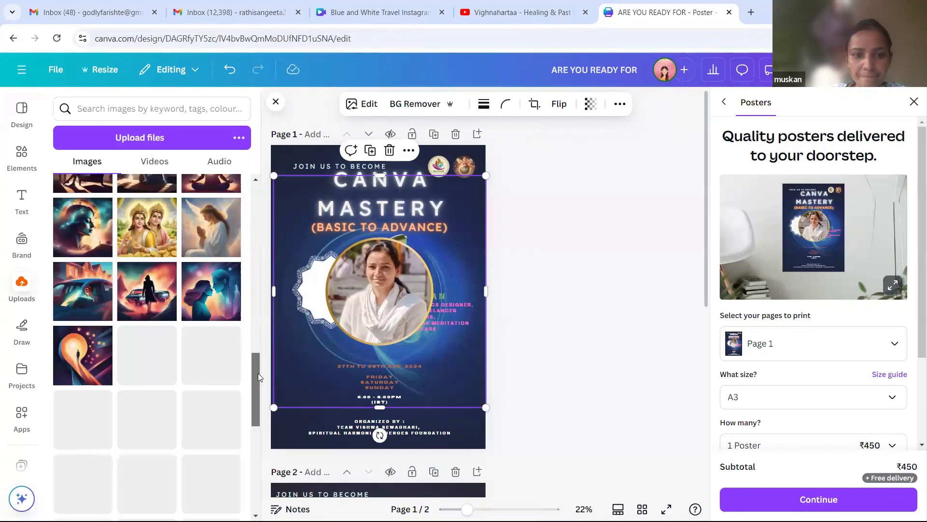
left_click_drag(256, 372, 253, 477)
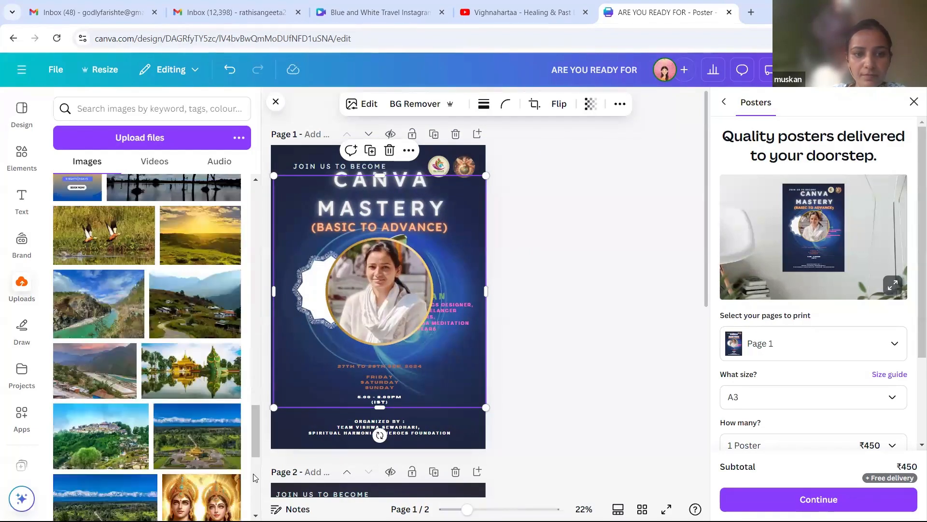
- Find the round IT Wing logo among the uploaded images, add it to page 1 and place it below the heading
scroll(215, 338, "down", 8)
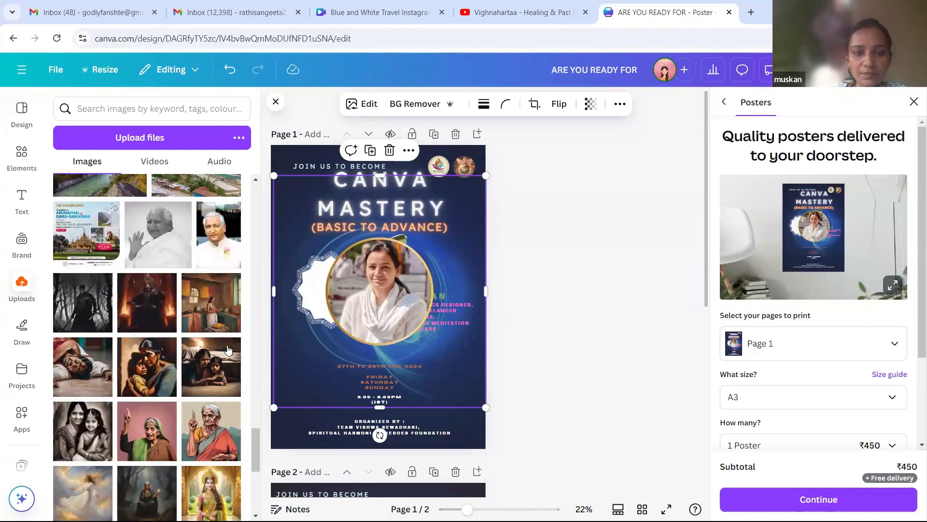
scroll(255, 447, "down", 6)
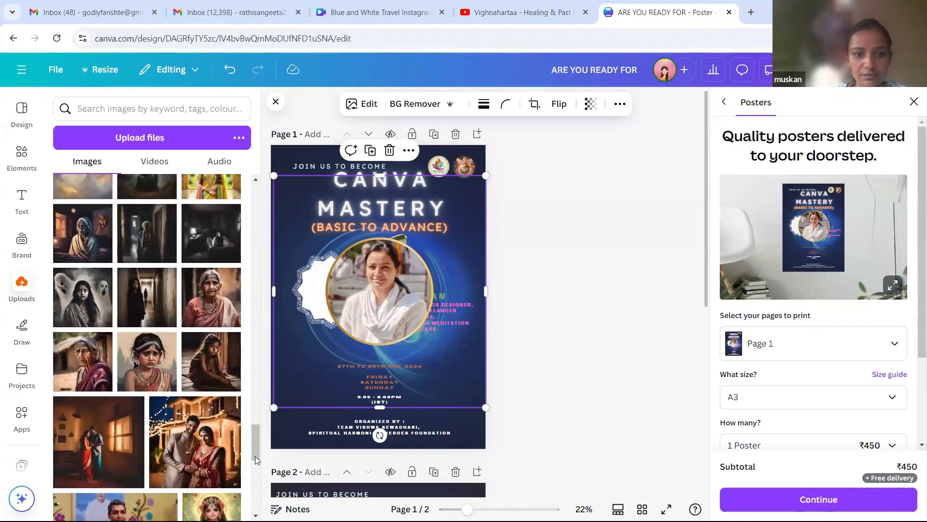
left_click_drag(253, 440, 258, 482)
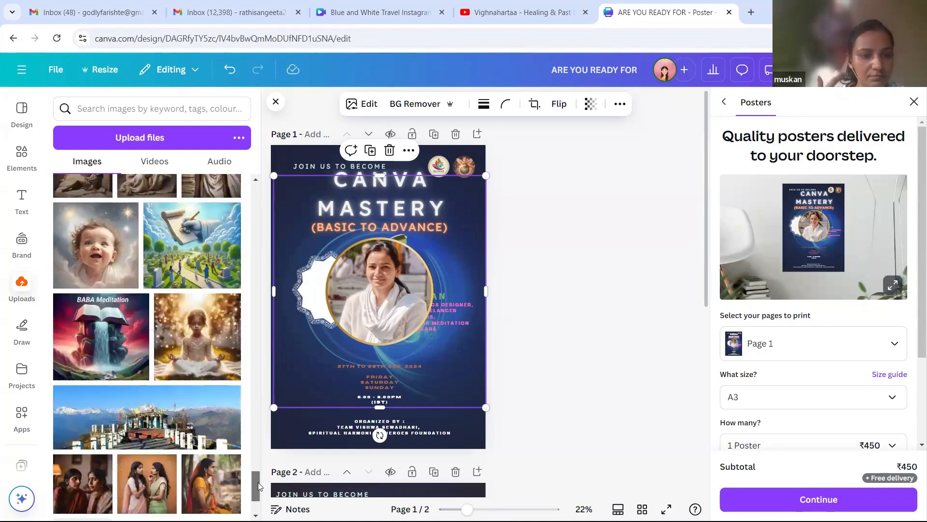
scroll(259, 487, "down", 3)
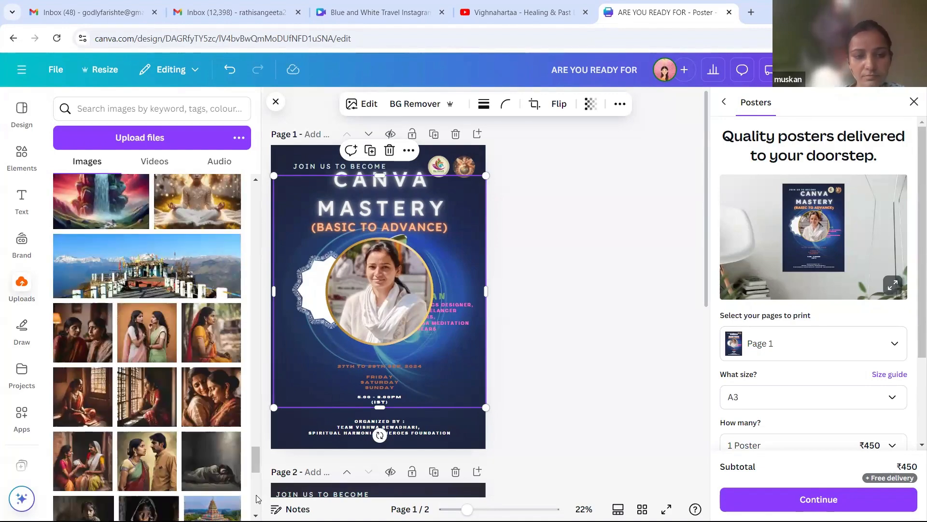
left_click_drag(253, 456, 256, 480)
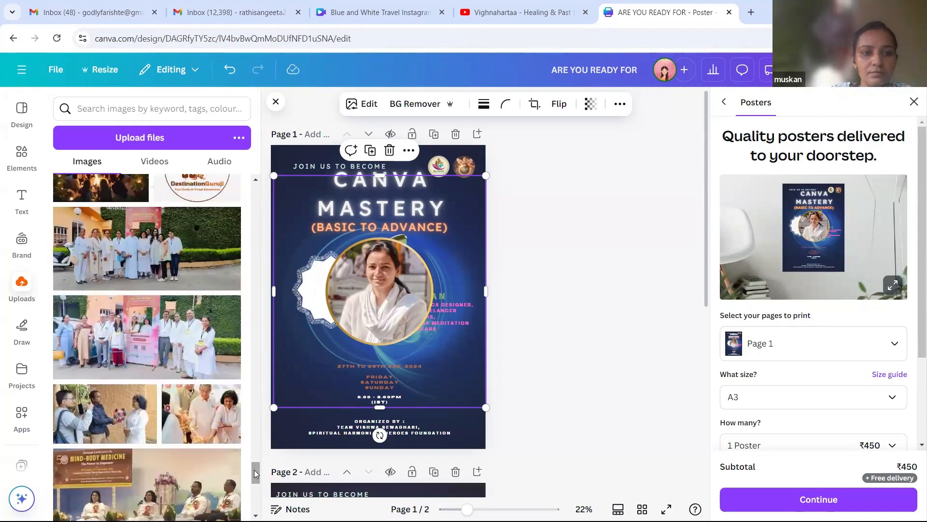
left_click_drag(256, 473, 258, 501)
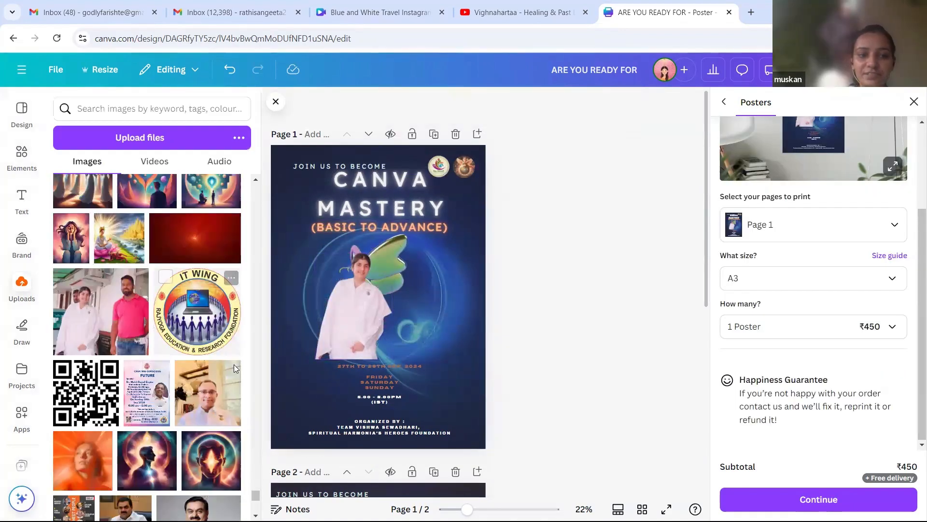
left_click(218, 337)
left_click_drag(420, 306, 420, 329)
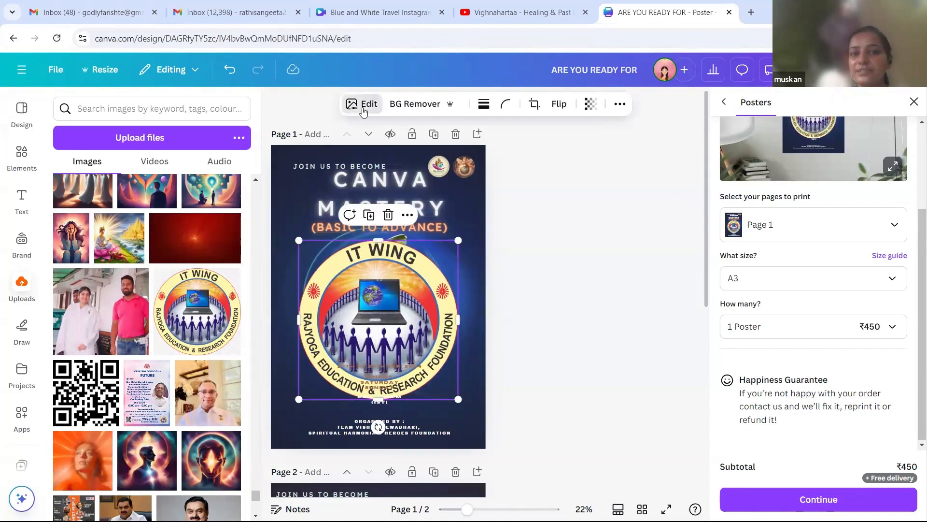
scroll(60, 220, "right", 3)
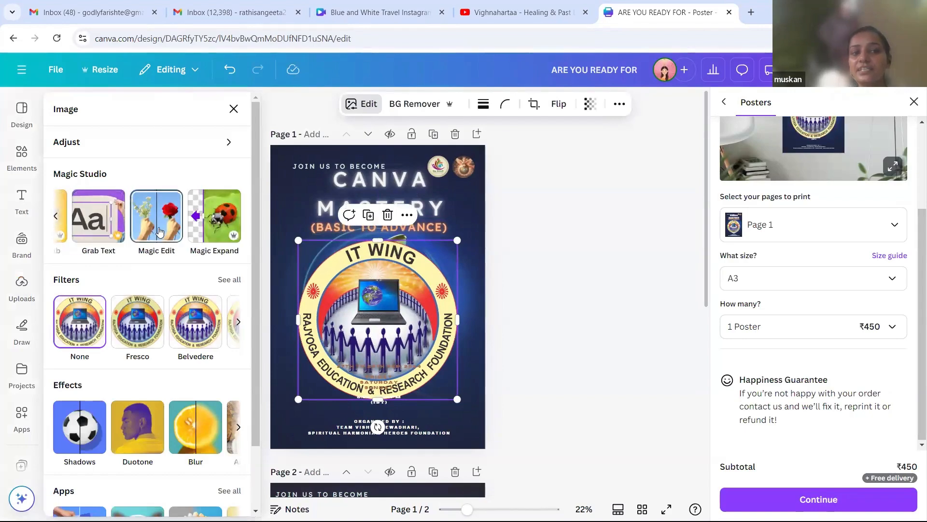
left_click(106, 217)
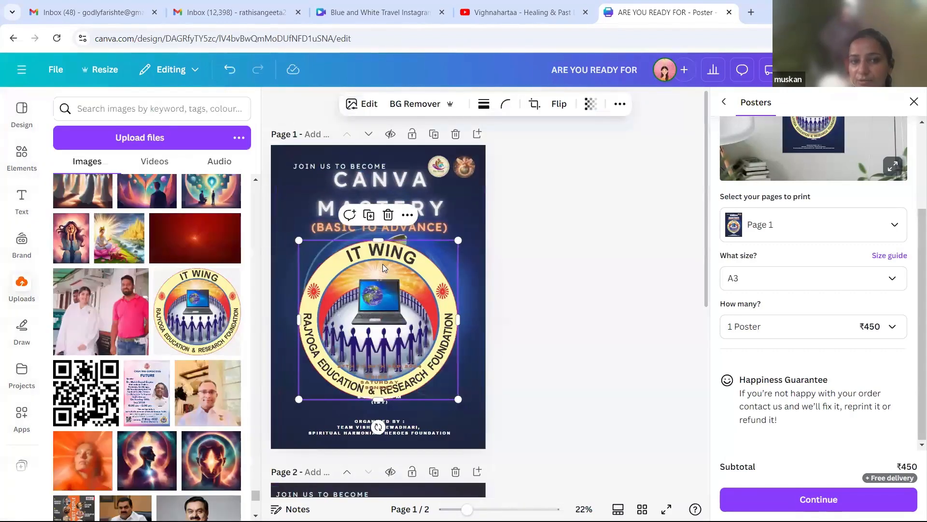
left_click(597, 284)
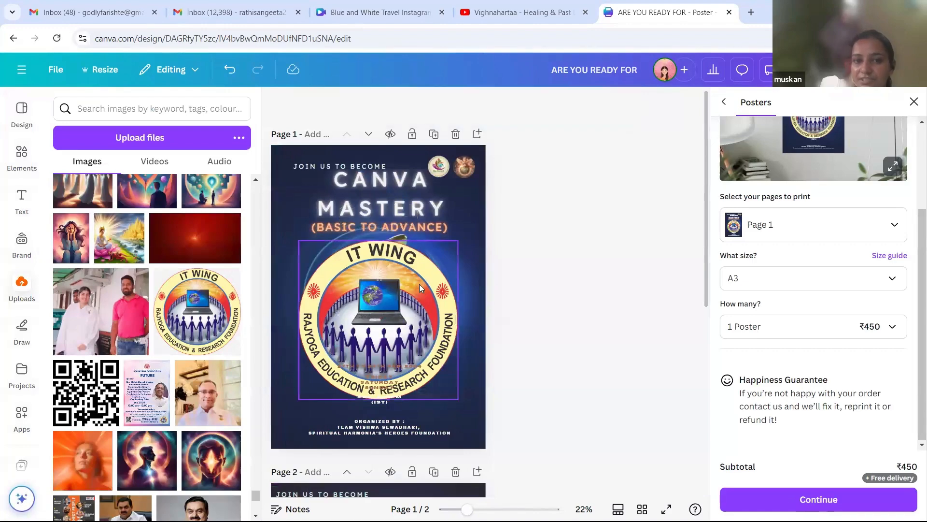
- Grab the text areas for "FOUNDATION", "IT WING" and the row of figures from the logo using Grab Text
left_click(419, 284)
left_click(356, 103)
left_click(237, 218)
left_click(237, 218)
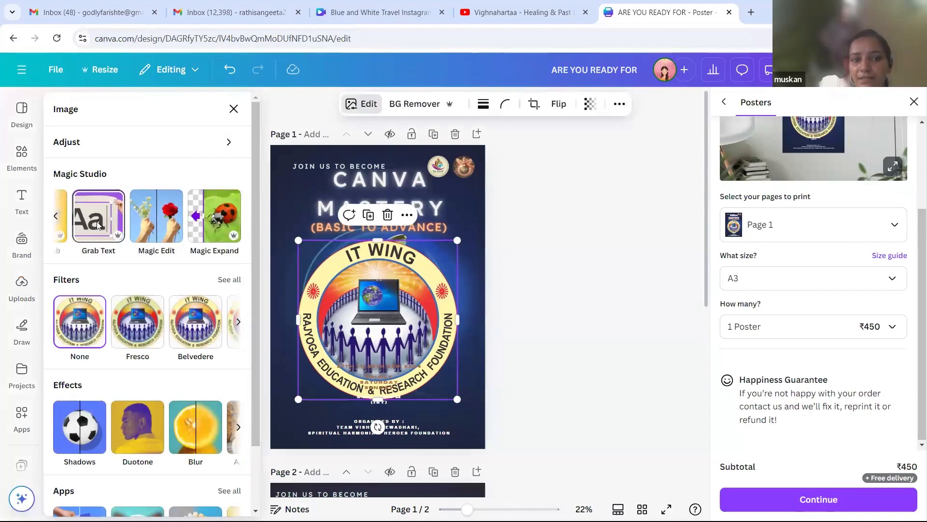
left_click(98, 225)
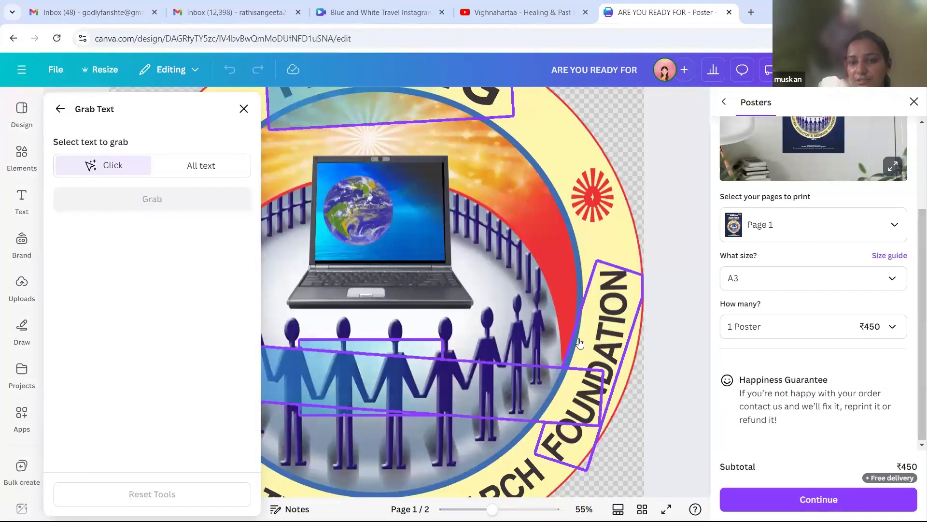
left_click(619, 313)
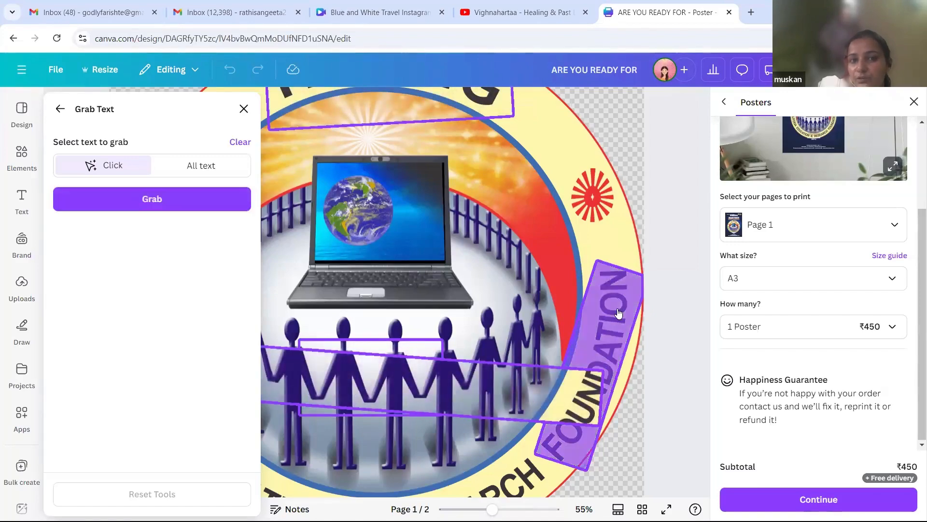
left_click(485, 102)
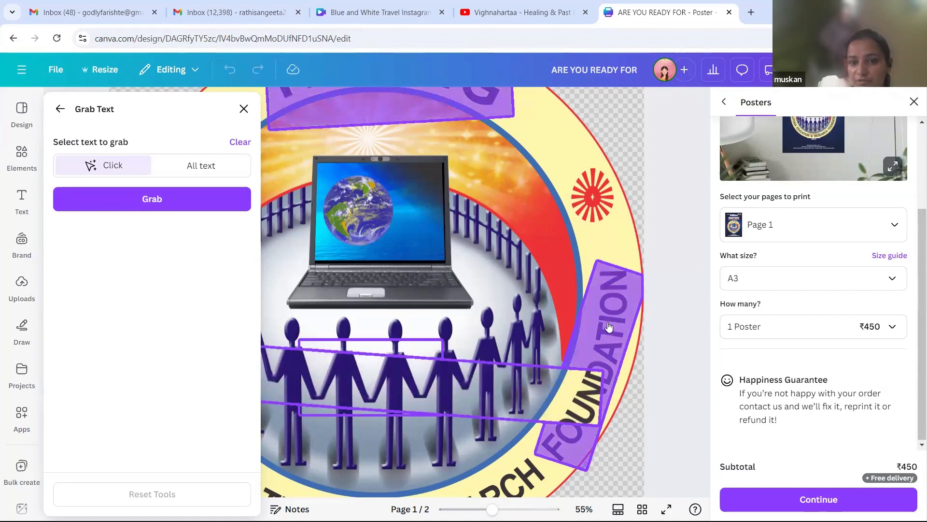
left_click(451, 394)
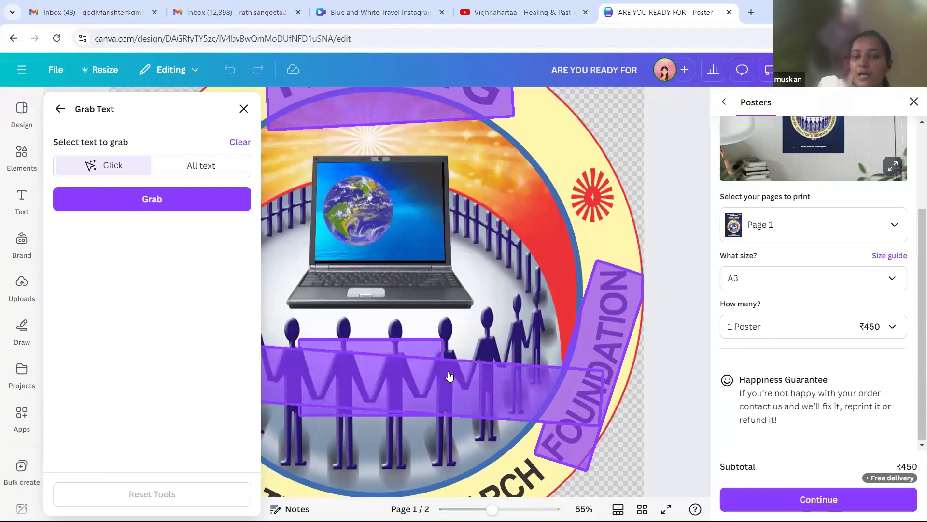
left_click(134, 203)
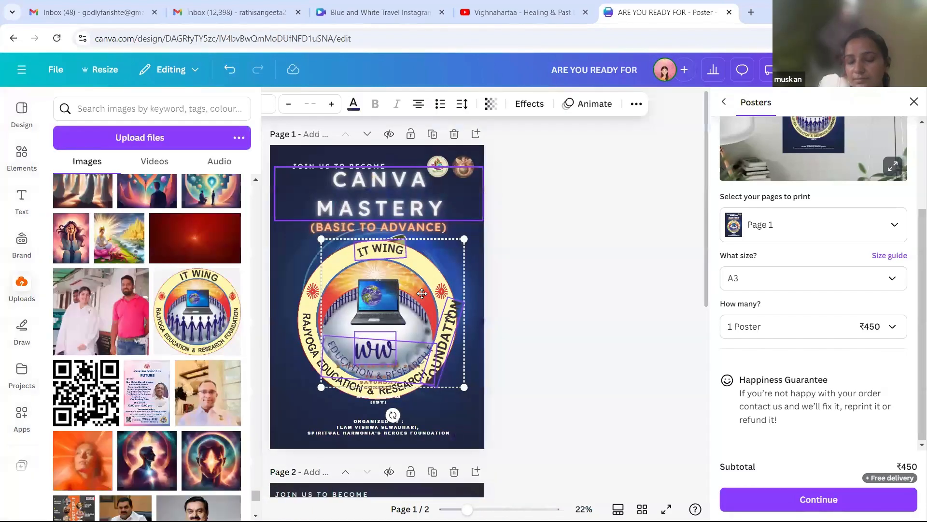
- Move the grabbed text boxes together off the logo and delete them from the poster
left_click_drag(421, 293, 463, 298)
left_click_drag(513, 206, 527, 285)
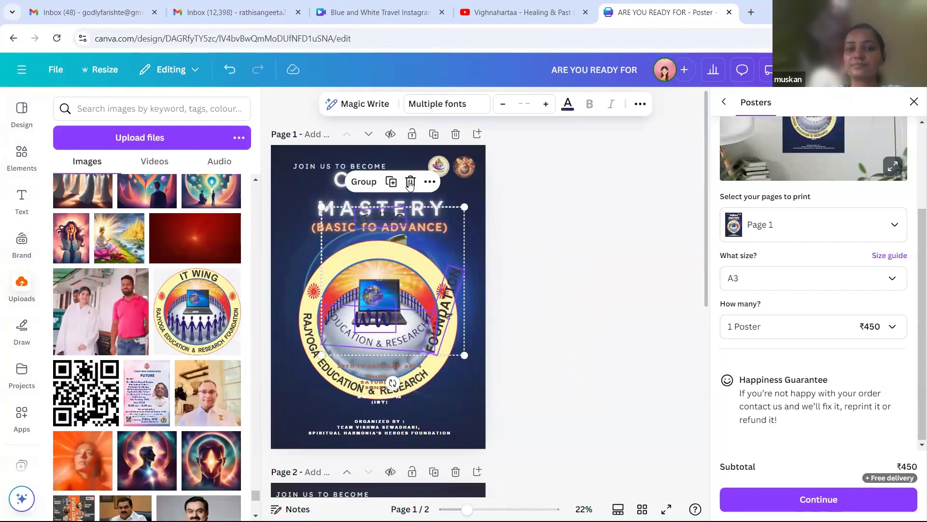
left_click(350, 88)
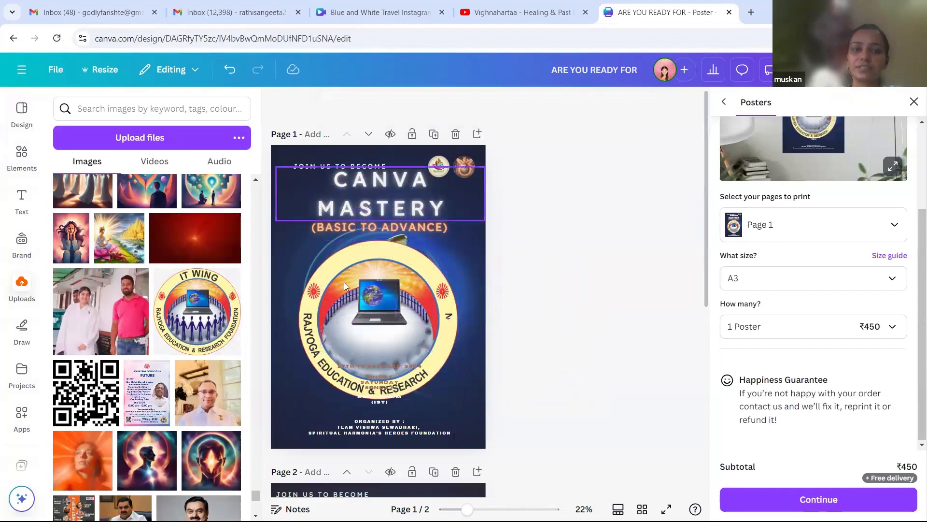
- Use Magic Edit on the logo, brushing over the laptop screen at brush size 40 and generating "a mobile screen"
left_click(353, 328)
left_click(365, 103)
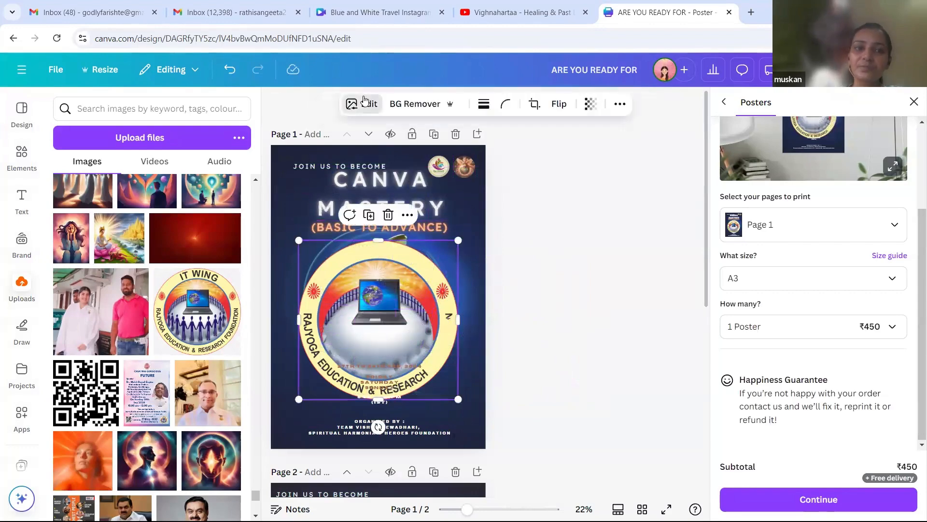
left_click(239, 215)
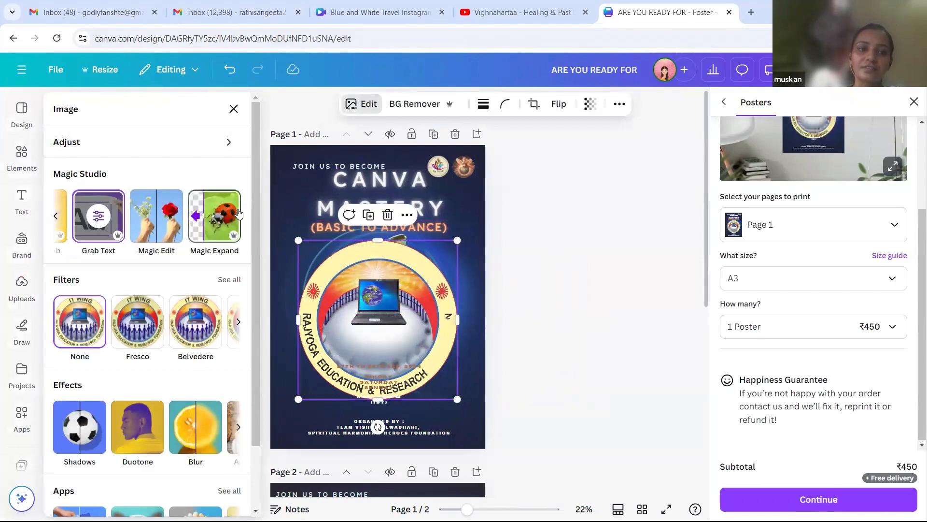
left_click(156, 216)
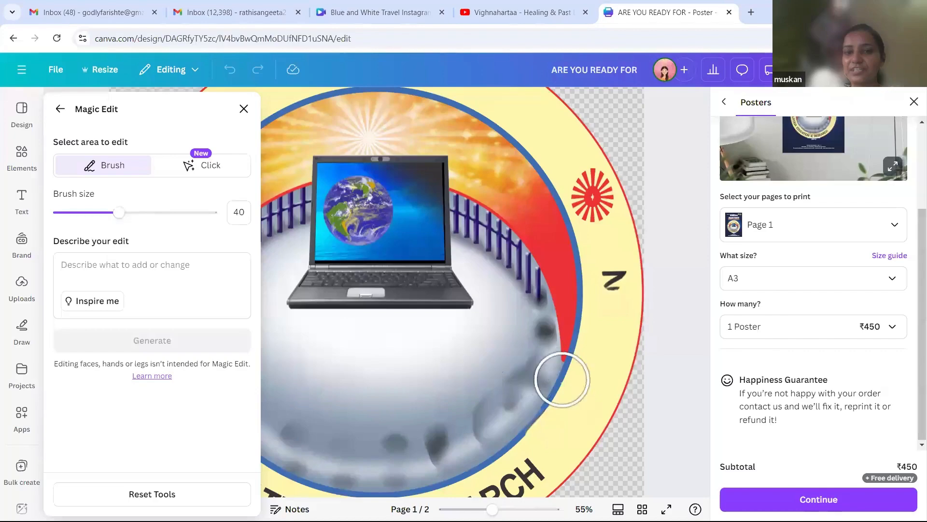
mouse_move(374, 201)
left_mouse_down()
mouse_move(356, 207)
mouse_move(314, 190)
mouse_move(314, 224)
mouse_move(325, 239)
mouse_move(416, 247)
mouse_move(448, 235)
mouse_move(454, 208)
mouse_move(418, 175)
mouse_move(330, 177)
mouse_move(338, 170)
mouse_move(385, 184)
mouse_move(408, 214)
left_mouse_up()
left_click(103, 273)
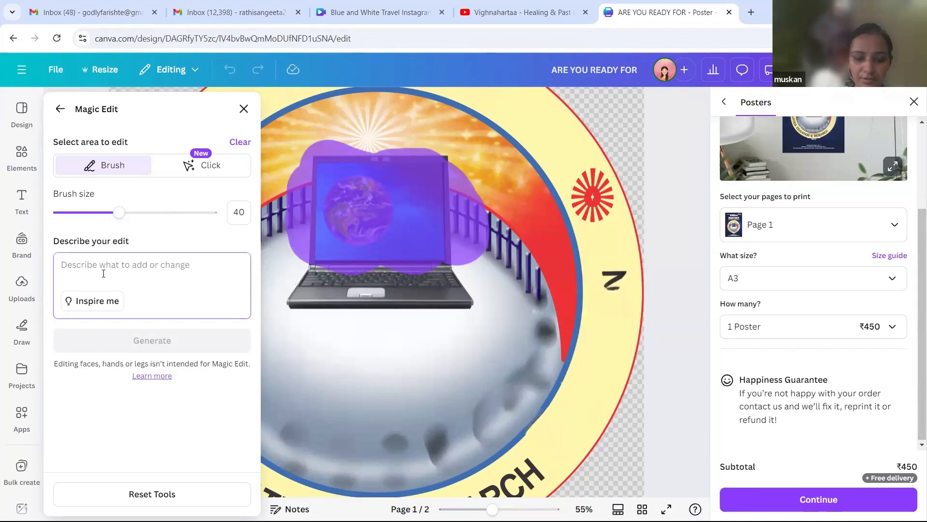
type("a mobile screen")
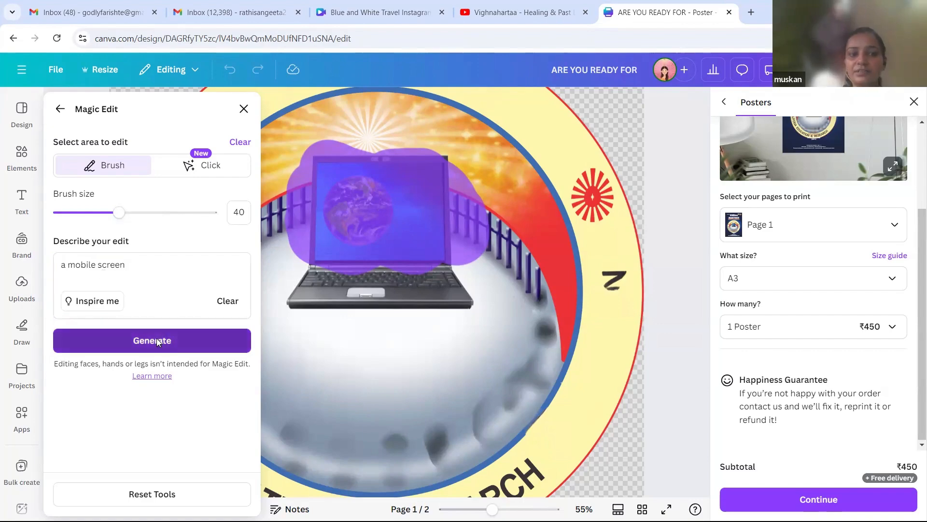
left_click(157, 339)
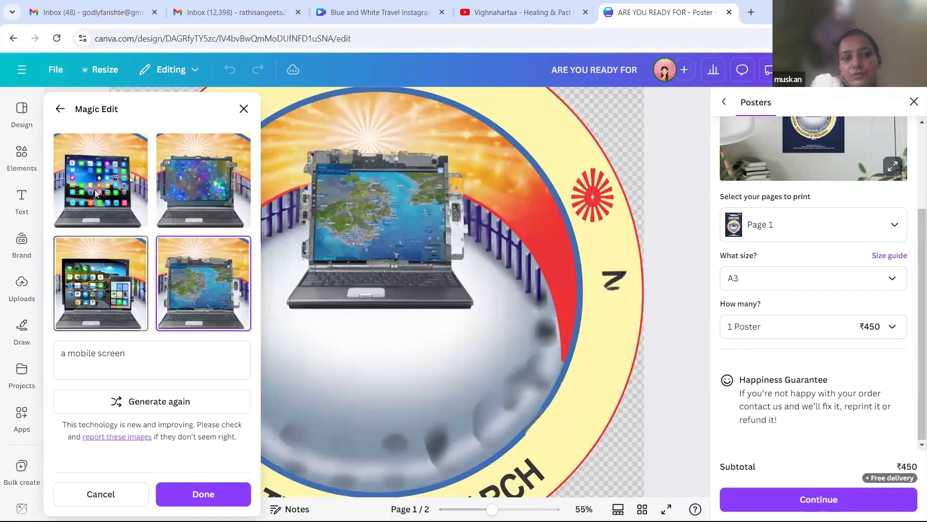
- Preview the generated laptop screen variants, discard them and leave Magic Edit
left_click(121, 289)
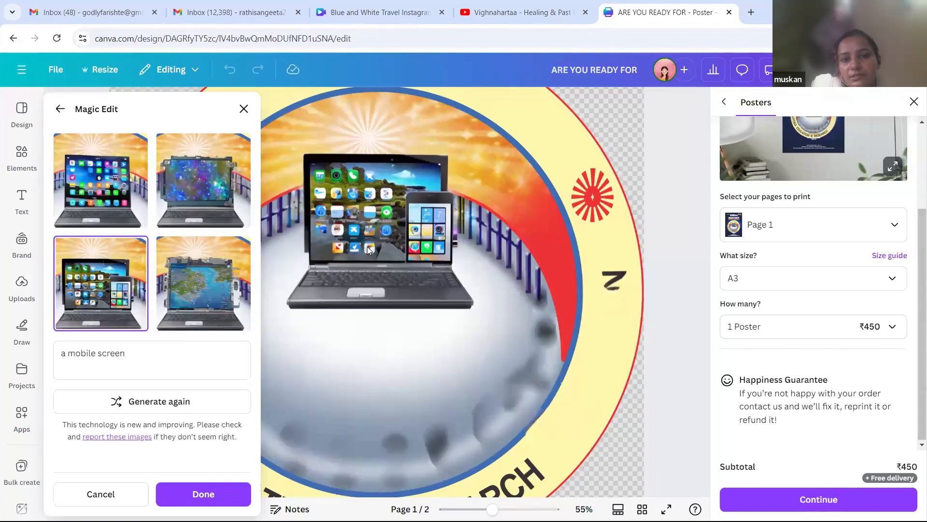
left_click(194, 279)
left_click(227, 183)
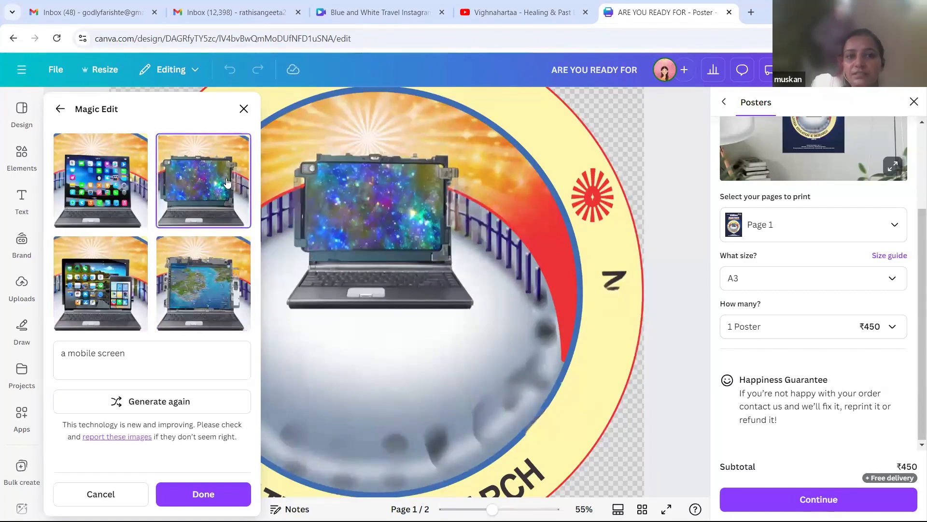
left_click(119, 189)
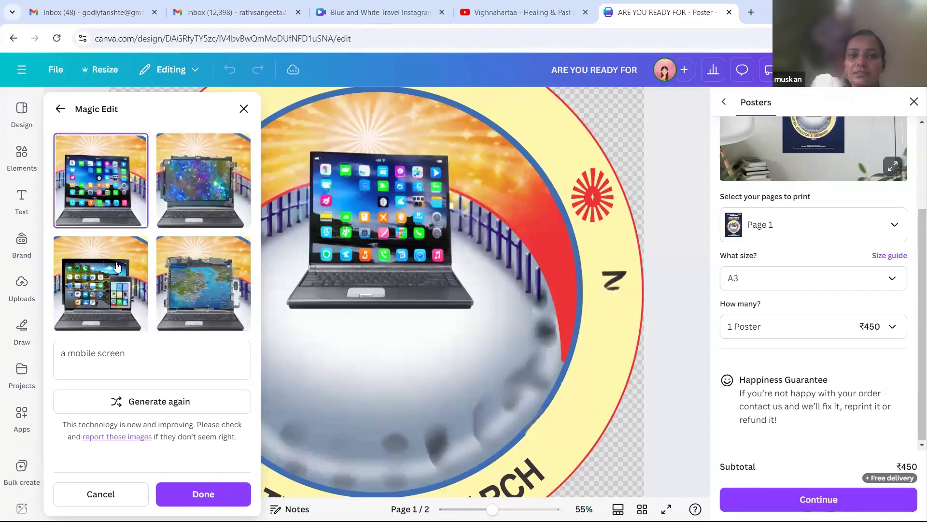
left_click(97, 265)
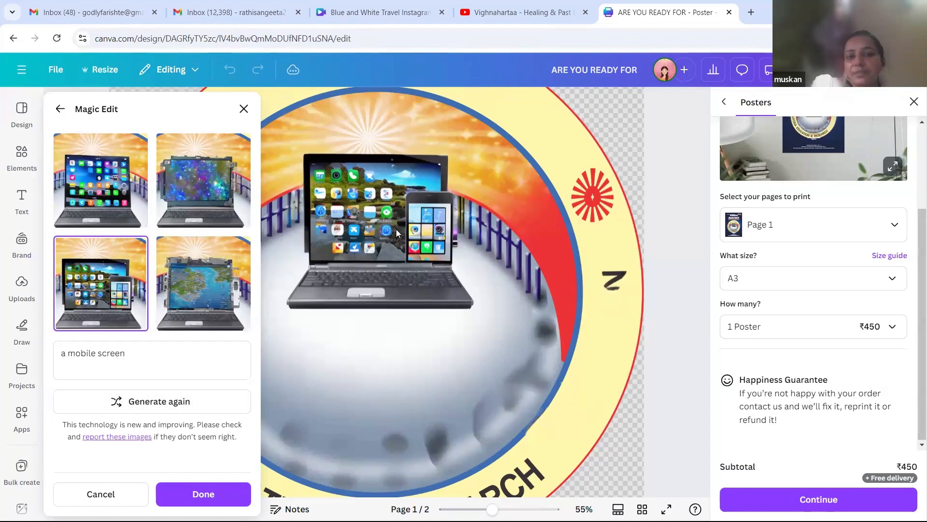
left_click(136, 497)
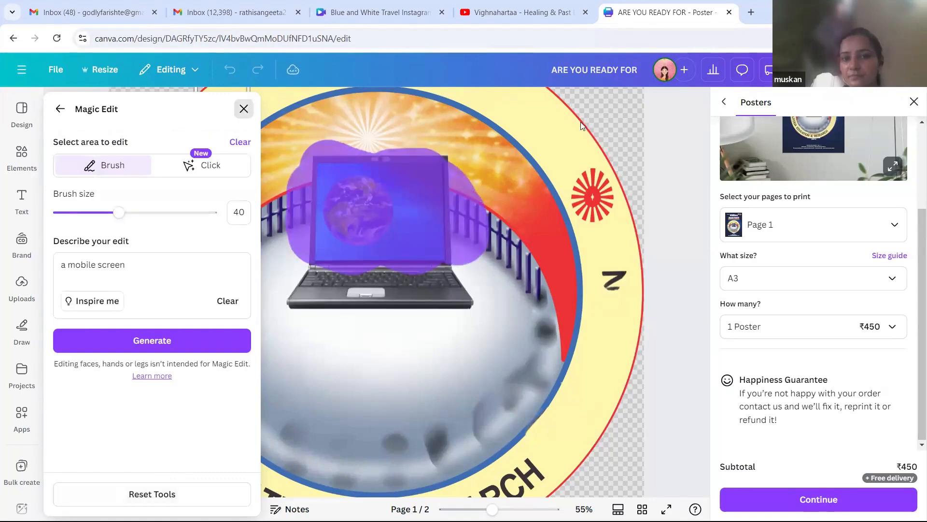
key("Escape")
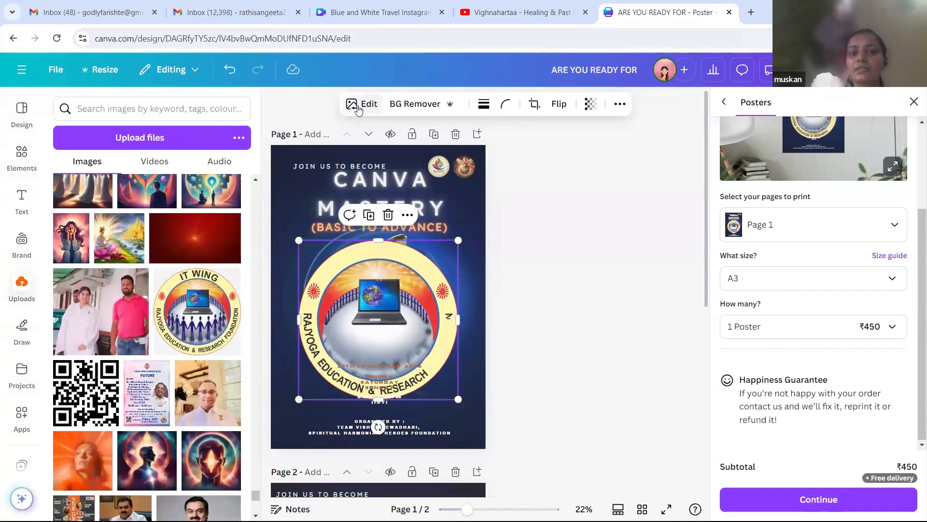
- Bring up the logo's image editing options again, then delete the logo from page 1
left_click(358, 107)
left_click(238, 218)
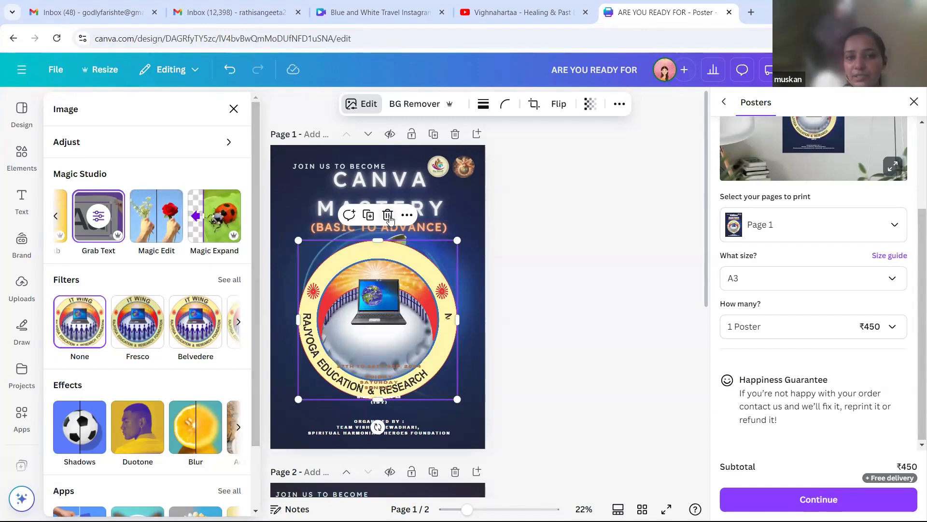
key("Delete")
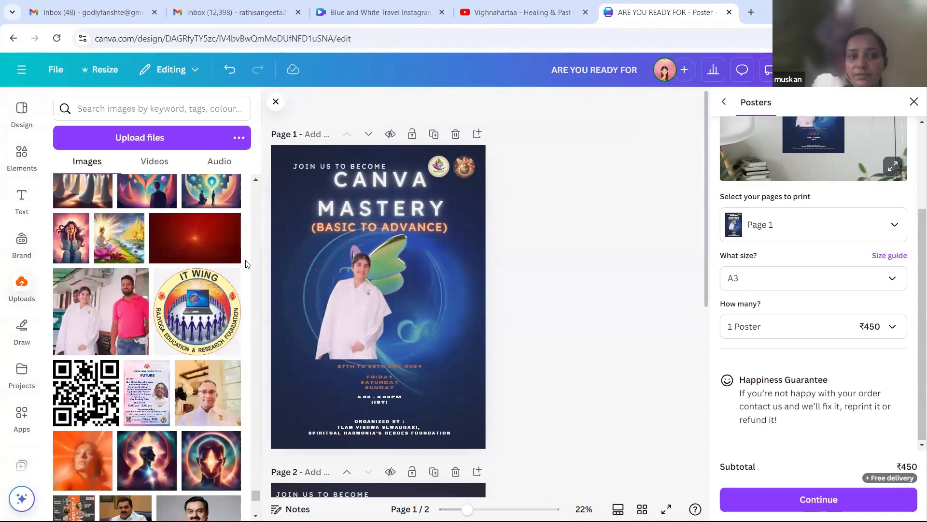
- Place the uploaded glowing-bulb and planets artwork on page 1 and stretch it to about 48.4 × 59.4 so it covers the page
left_click(209, 193)
left_click_drag(411, 304, 405, 330)
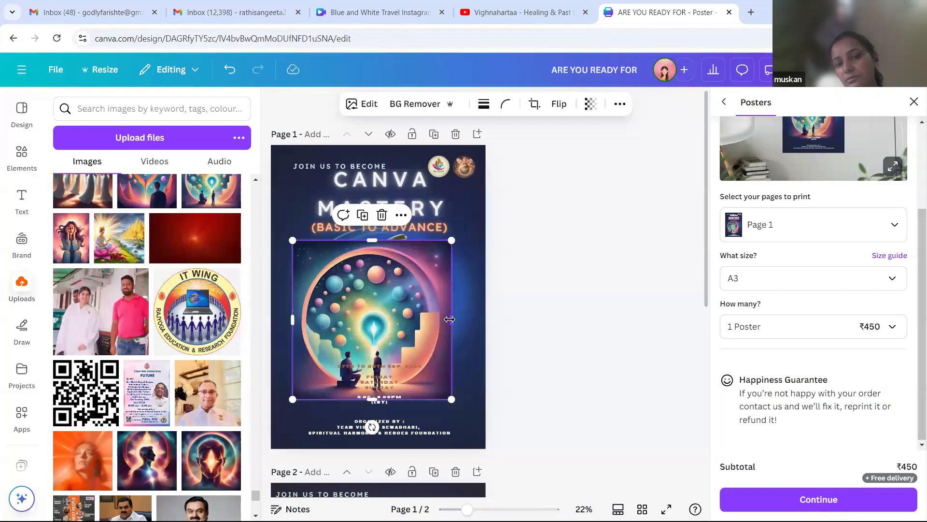
left_click_drag(371, 149, 371, 145)
left_click_drag(449, 271, 506, 271)
left_click_drag(291, 271, 261, 271)
left_click_drag(383, 403, 395, 446)
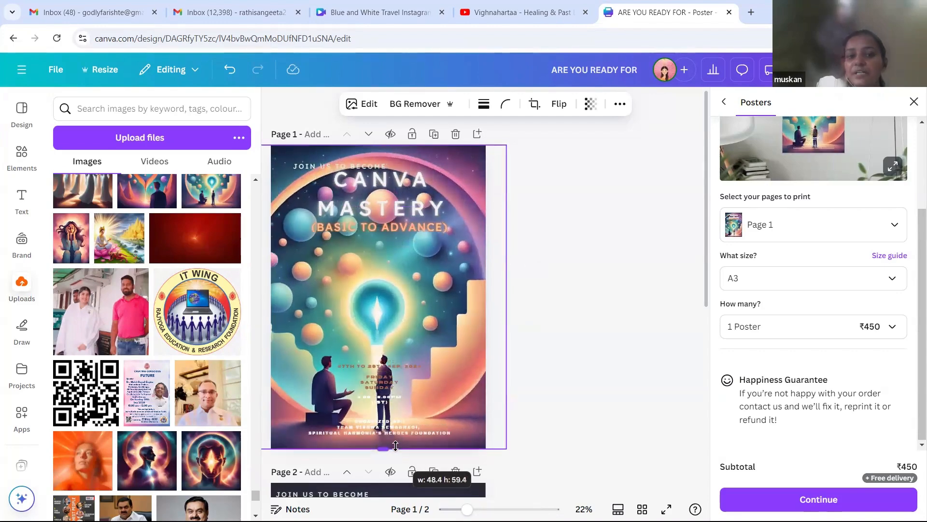
- Shorten the artwork from its bottom edge to the upper part of the poster, then delete page 1
left_click_drag(404, 408, 403, 331)
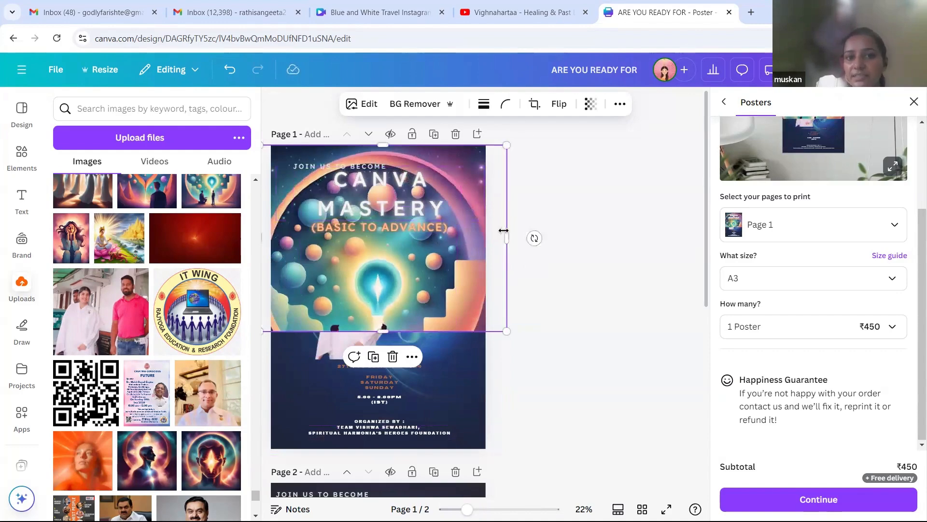
left_click(456, 134)
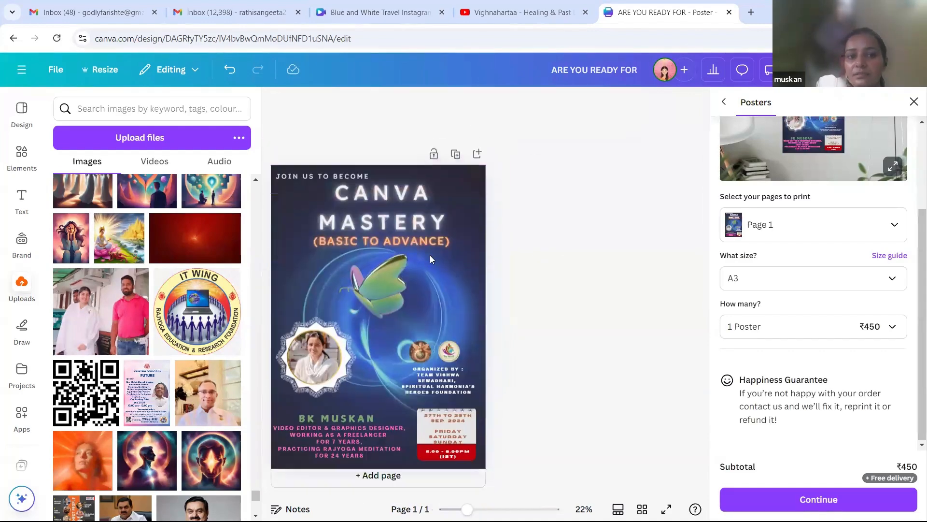
- Place the same uploaded artwork near the middle of the remaining poster page and open it in Magic Expand
left_click(211, 191)
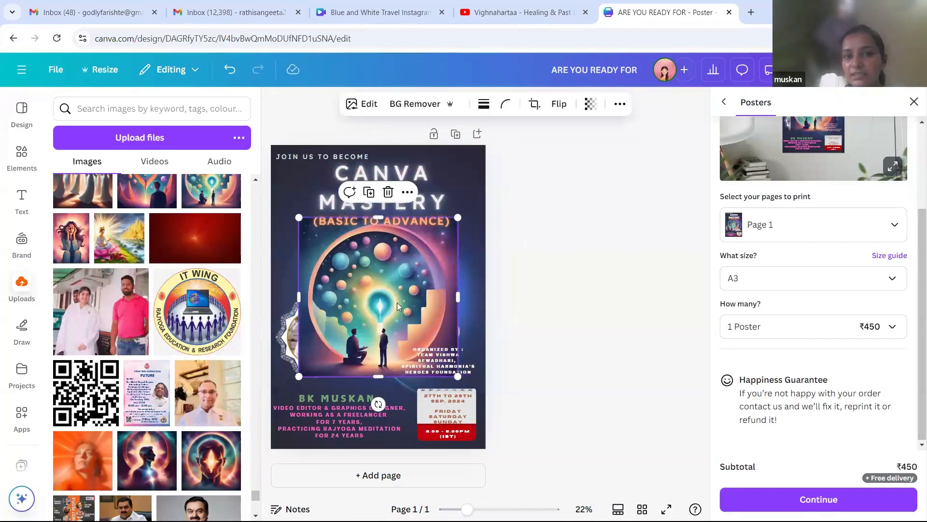
left_click_drag(388, 295, 384, 308)
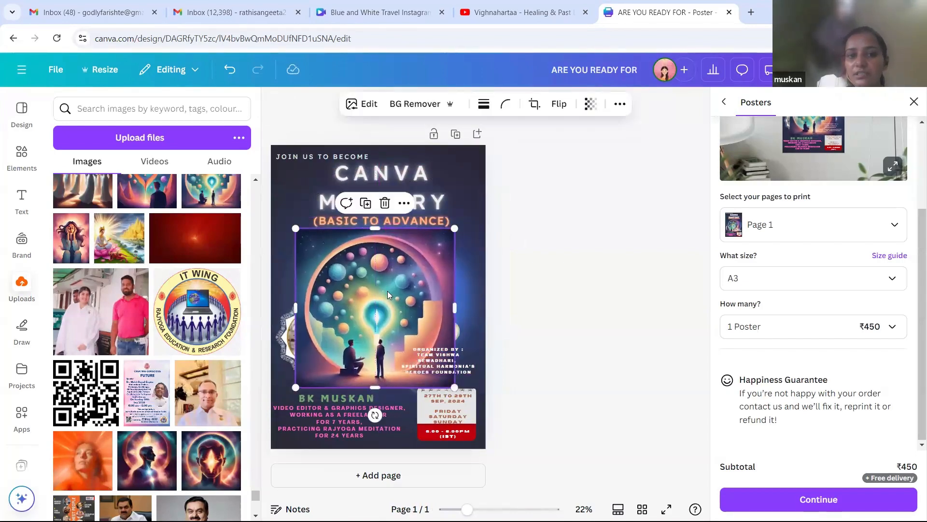
left_click(363, 104)
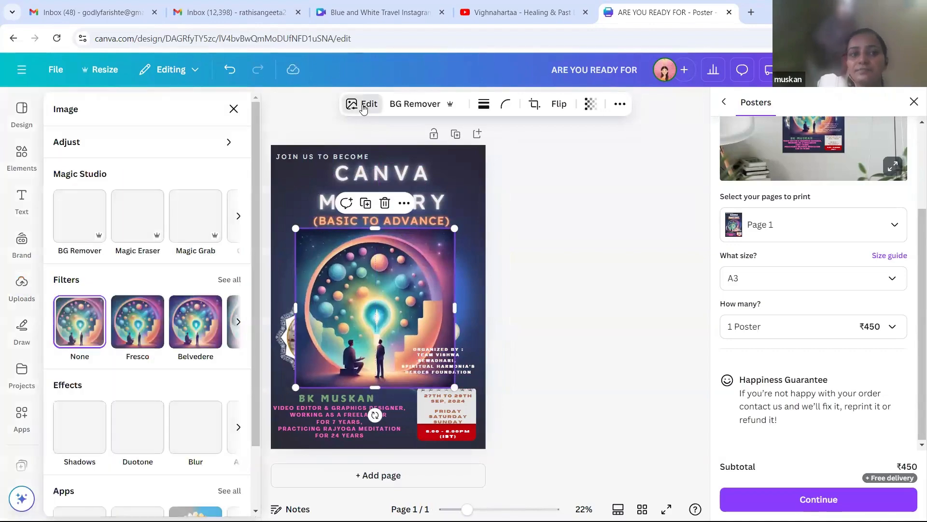
left_click(238, 221)
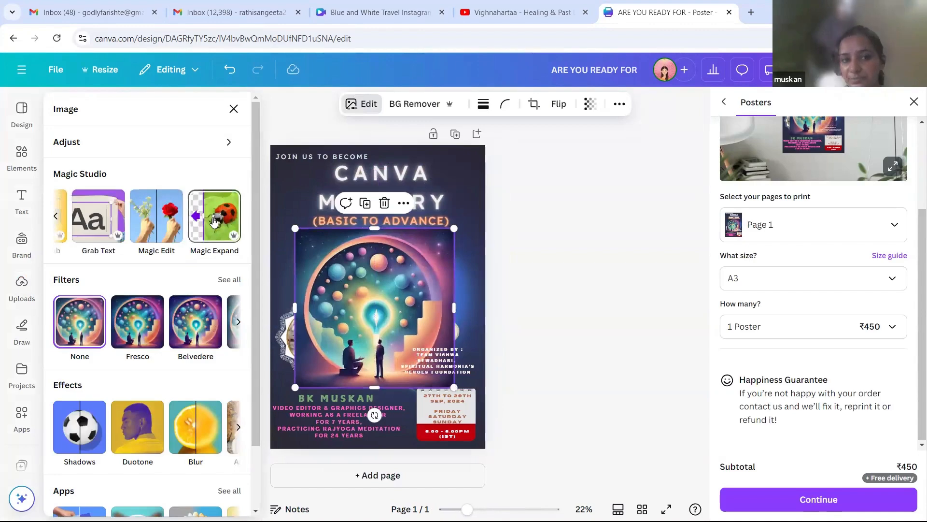
left_click(215, 221)
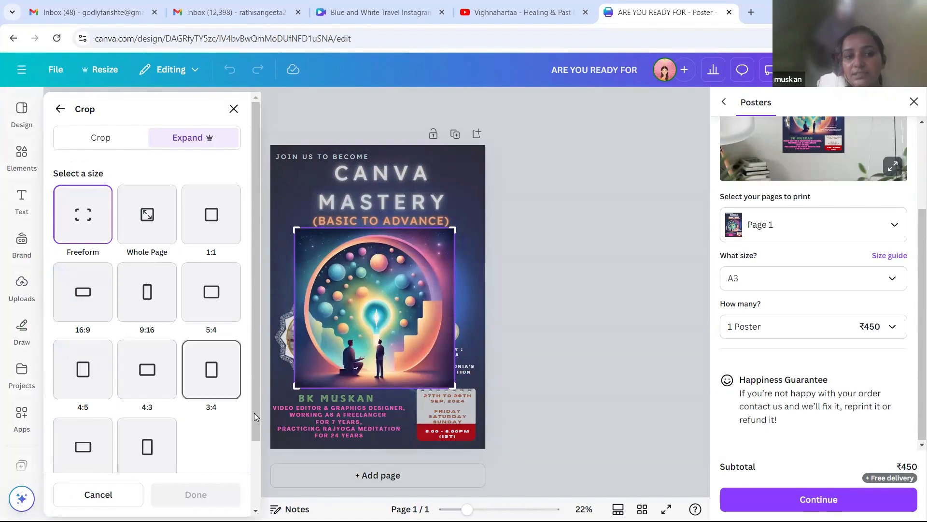
left_click_drag(253, 430, 261, 411)
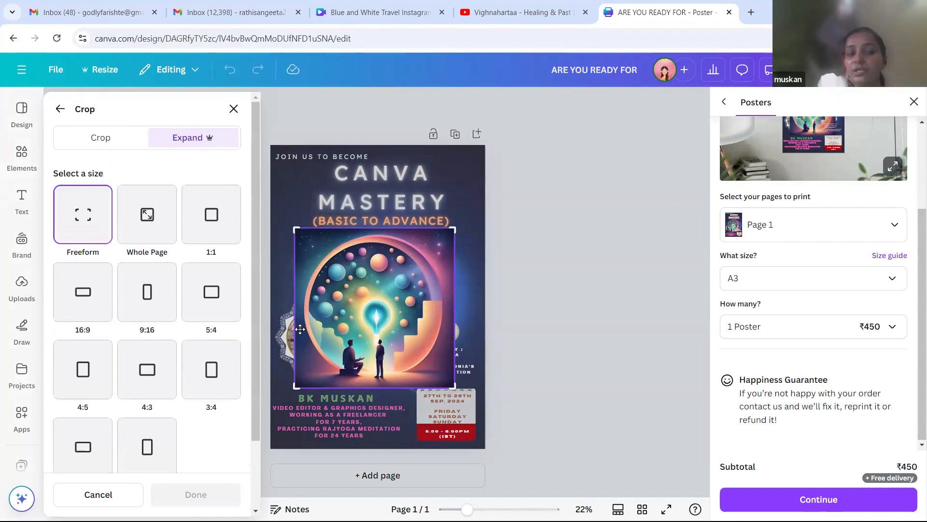
- Try the Whole Page, 1:1, 9:16 and 3:4 expansion sizes on the artwork
left_click(148, 229)
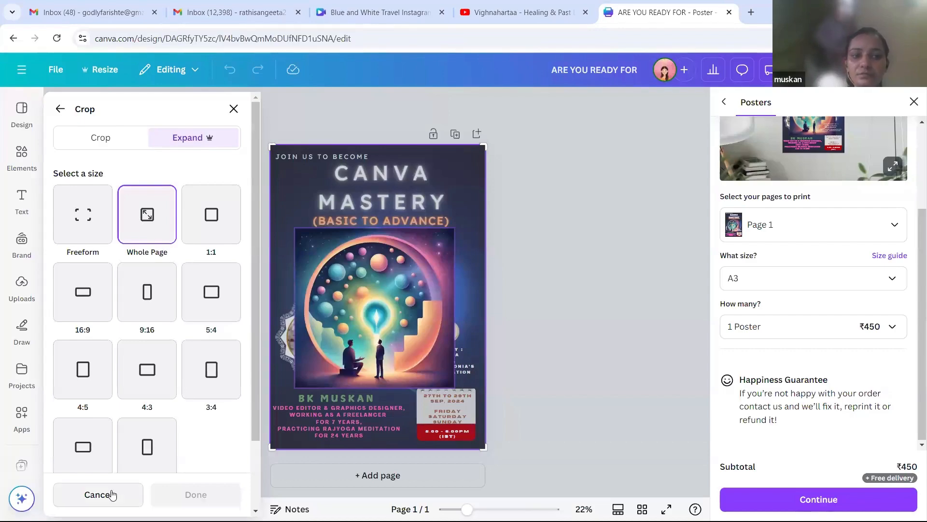
left_click(222, 236)
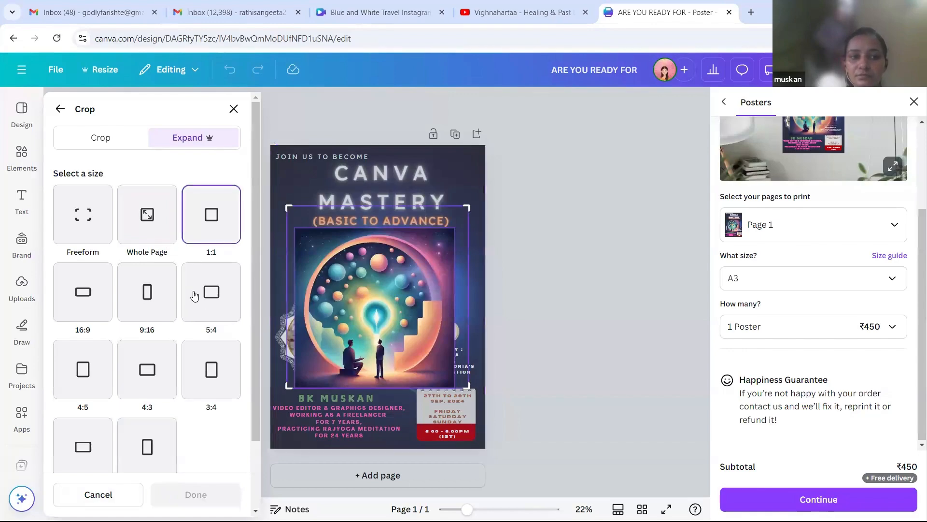
left_click(154, 313)
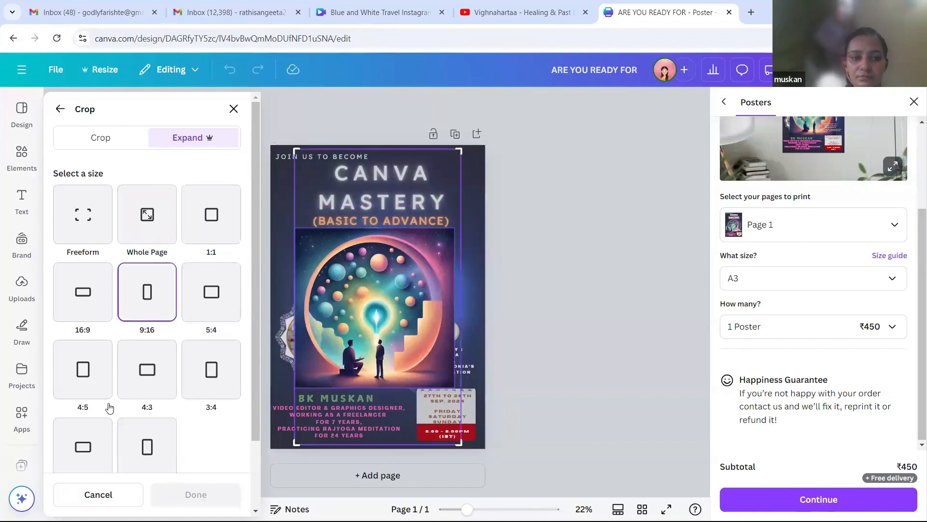
left_click(220, 378)
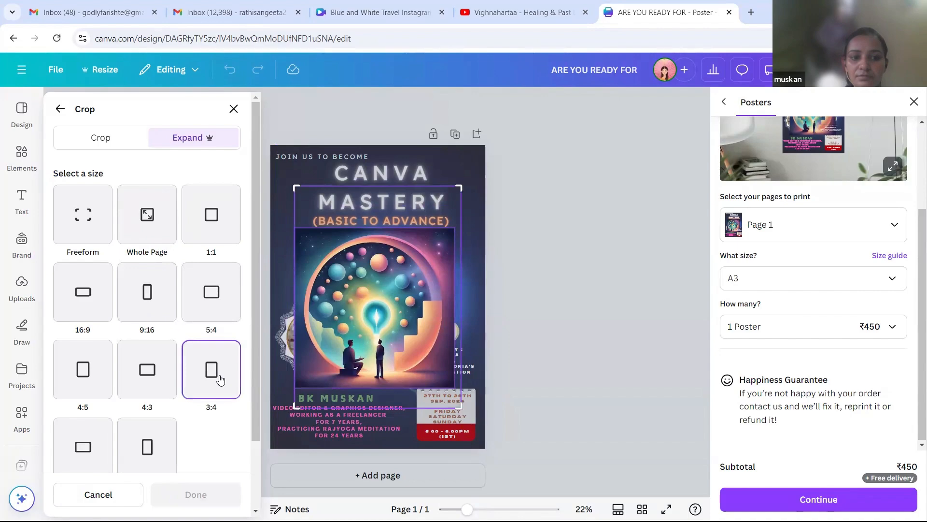
scroll(256, 436, "down", 2)
scroll(253, 367, "up", 2)
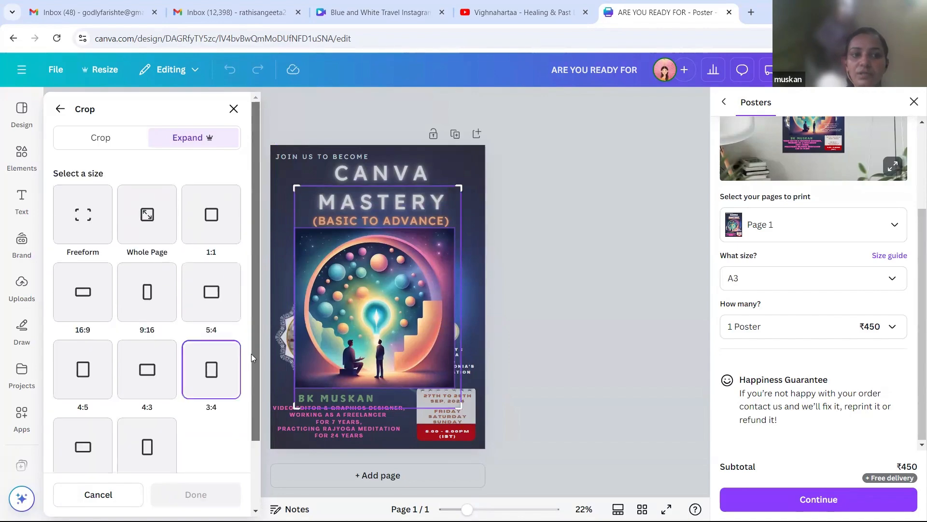
- Set the expansion size to Whole Page and generate the expanded artwork with Magic Expand
left_click(143, 200)
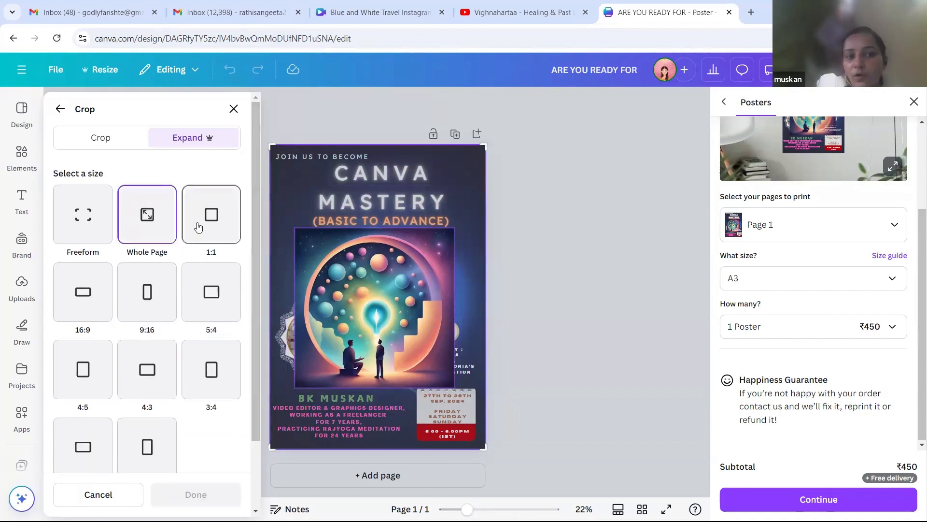
scroll(253, 348, "down", 2)
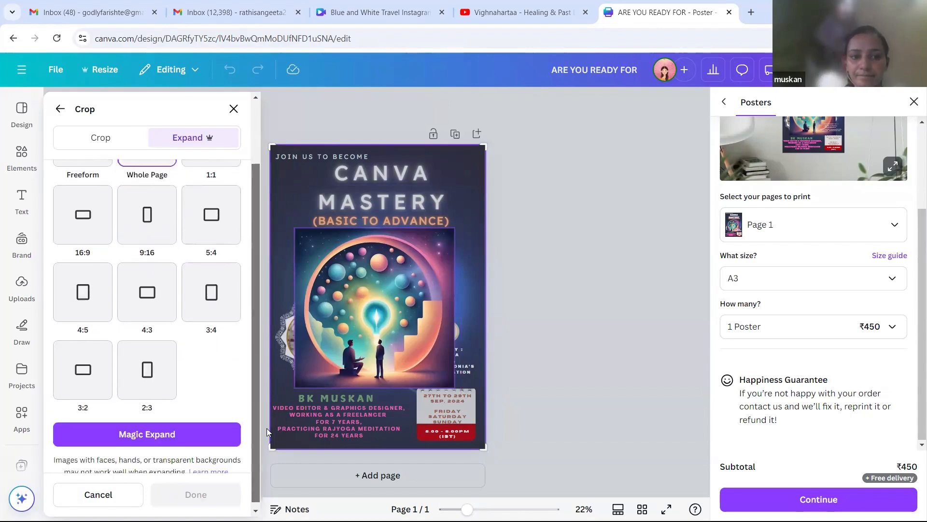
left_click(188, 431)
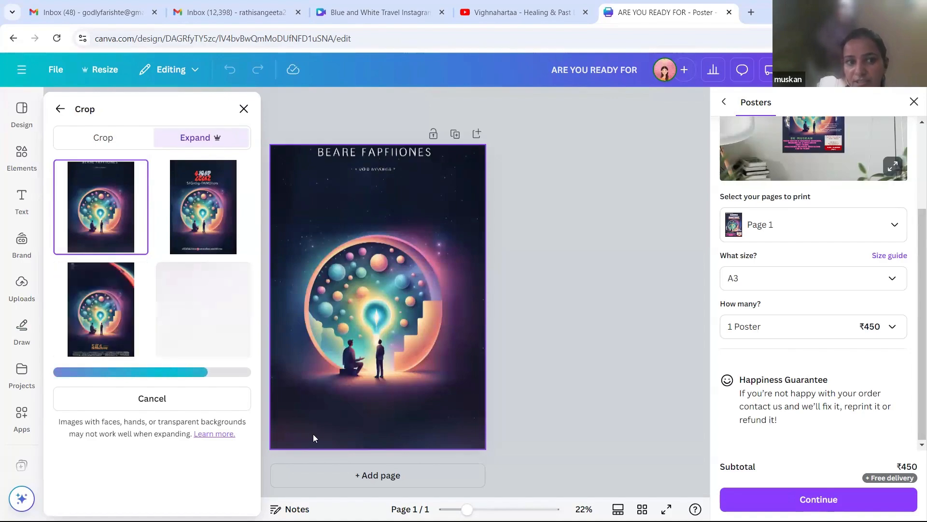
- Compare the generated expansion variants on the poster and apply the first one
left_click(189, 203)
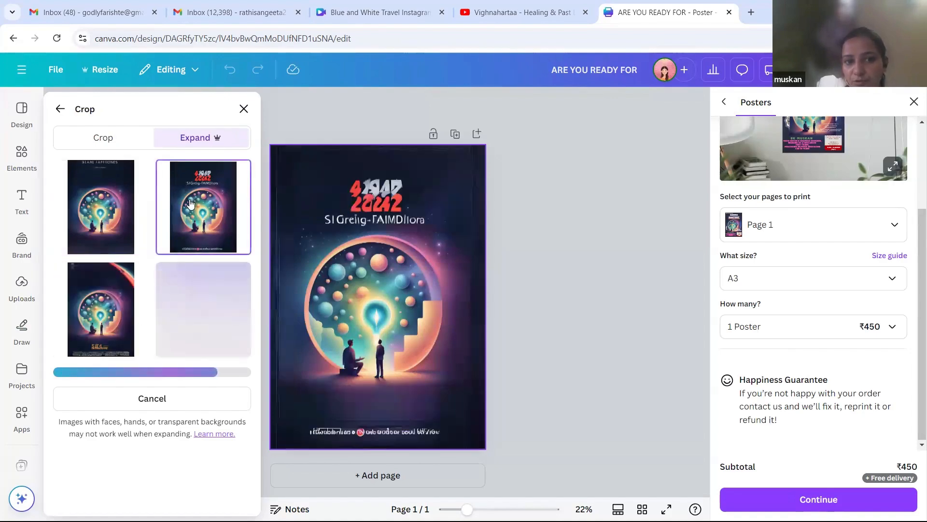
left_click(103, 317)
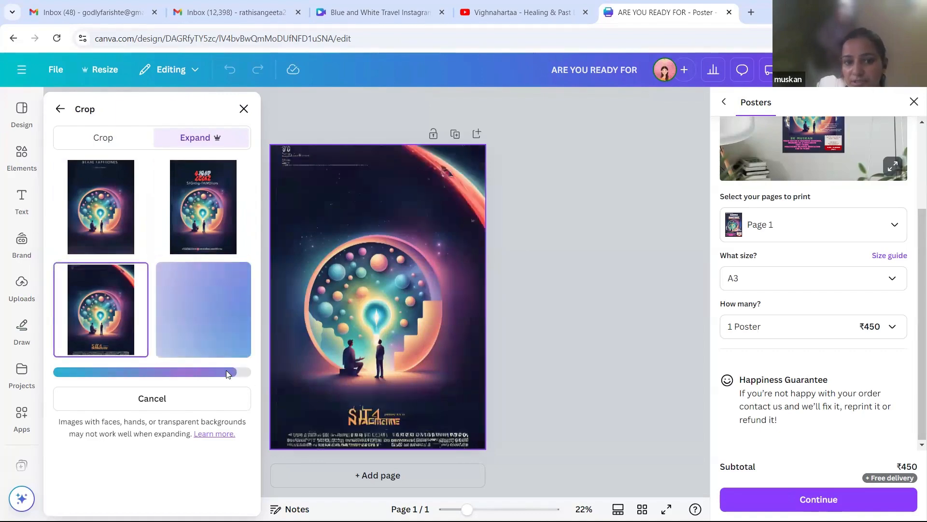
left_click(117, 222)
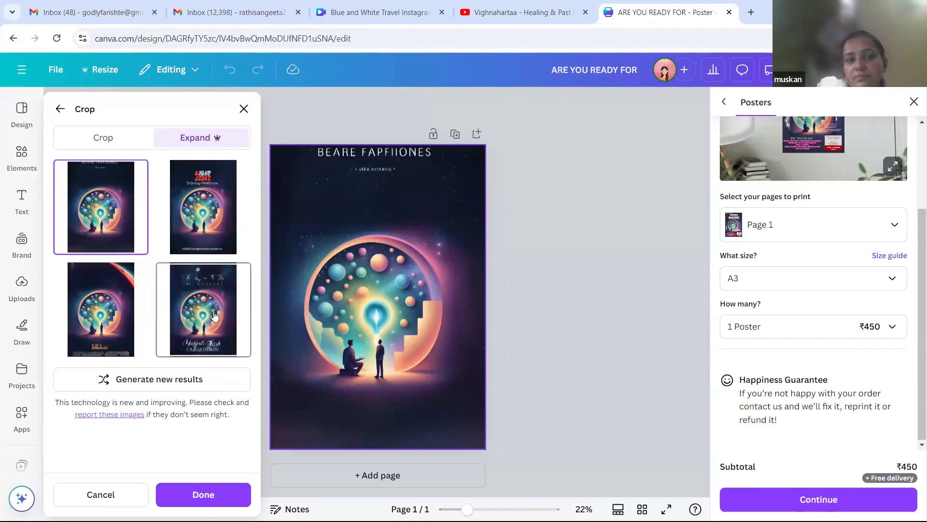
left_click(124, 321)
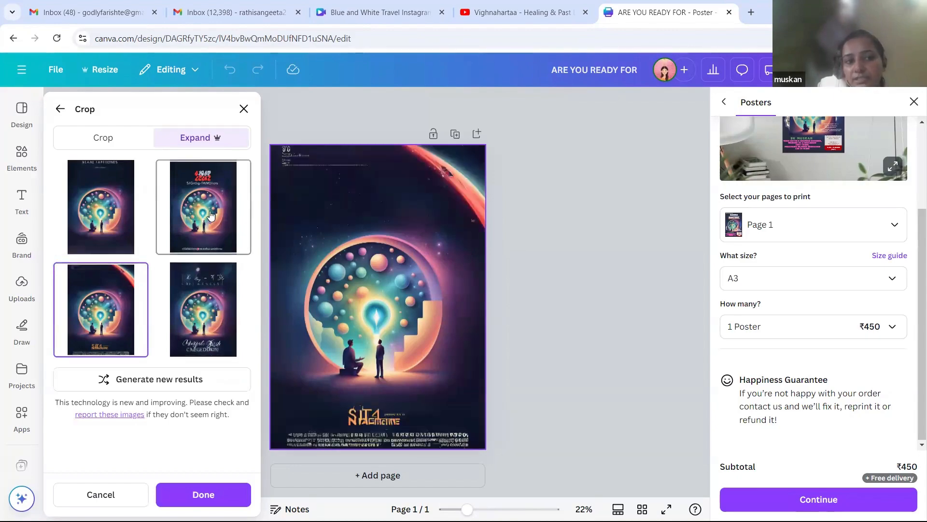
left_click(213, 214)
left_click(92, 216)
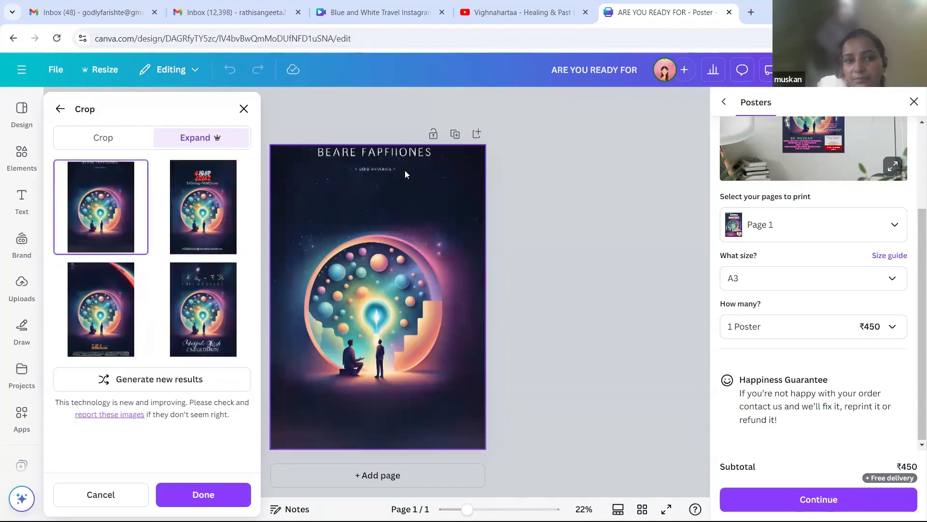
left_click(204, 495)
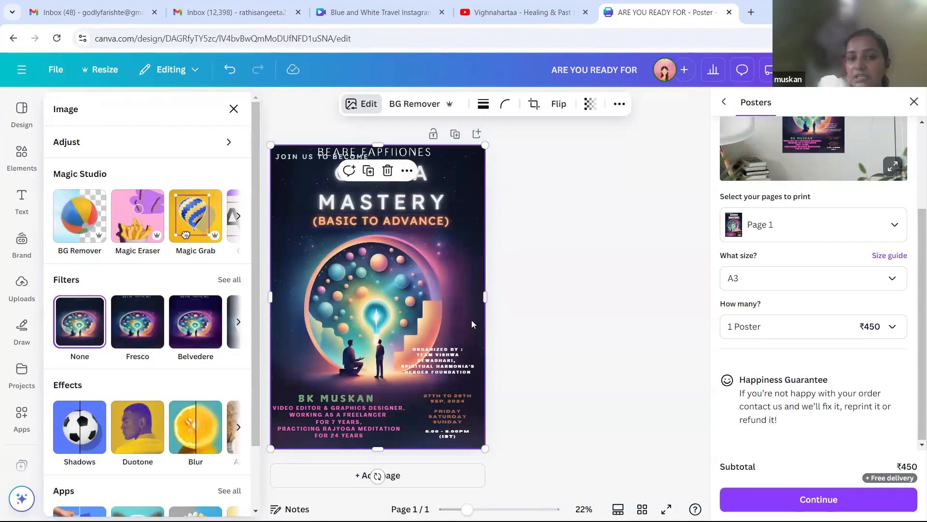
- Set the expanded artwork as the poster's background and browse further through the uploaded images
right_click(463, 272)
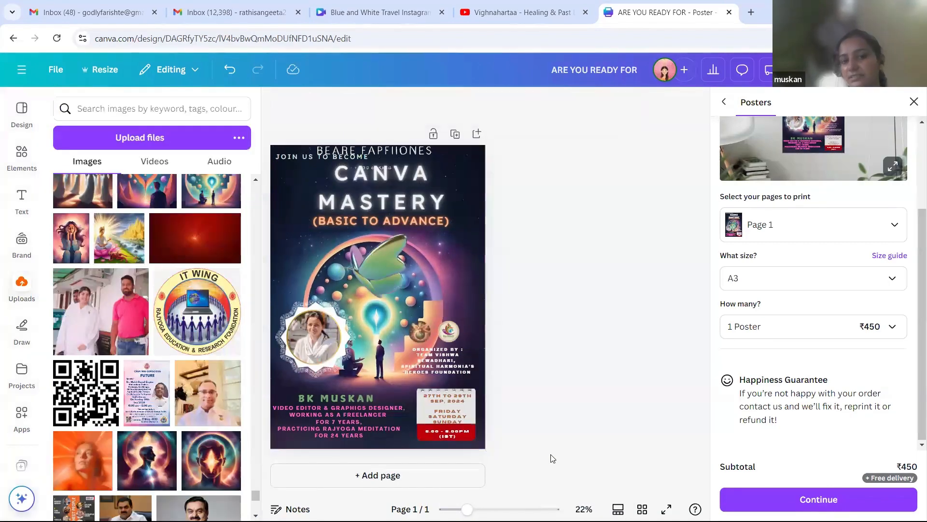
left_click(471, 240)
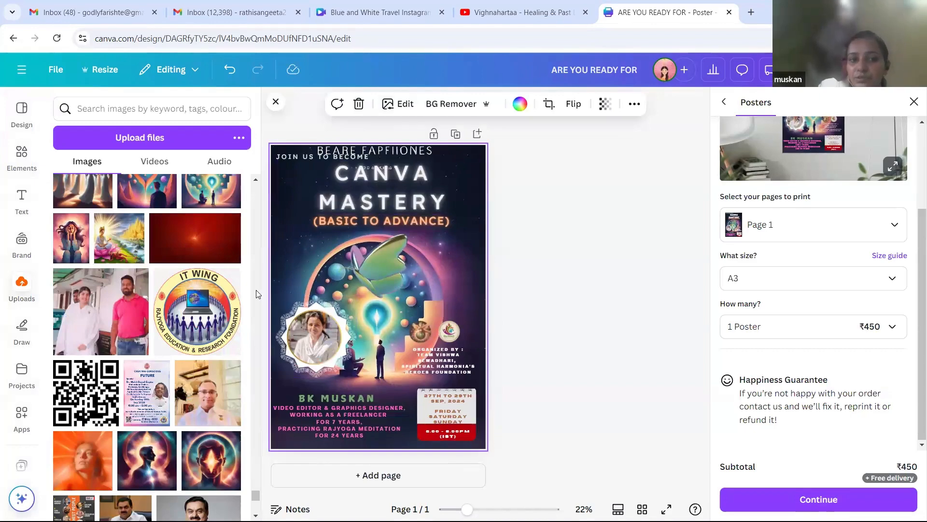
scroll(251, 492, "down", 5)
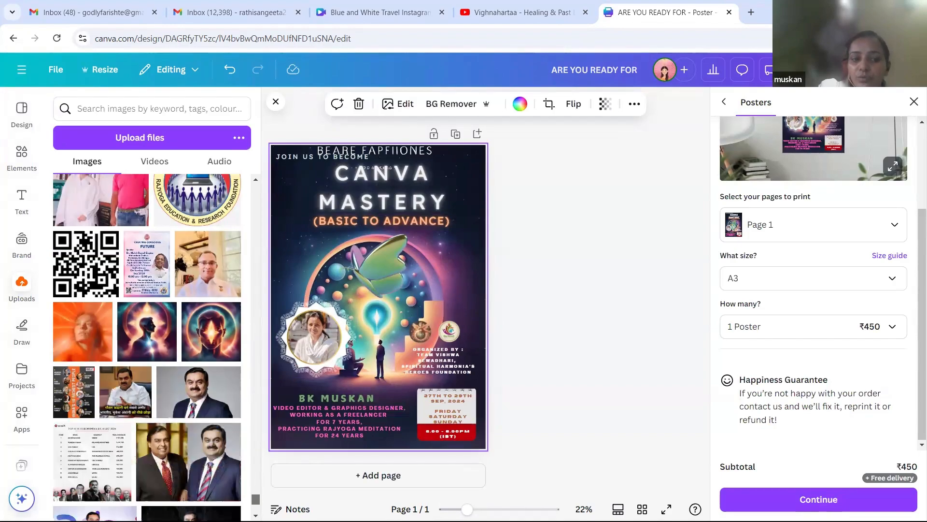
scroll(255, 493, "down", 10)
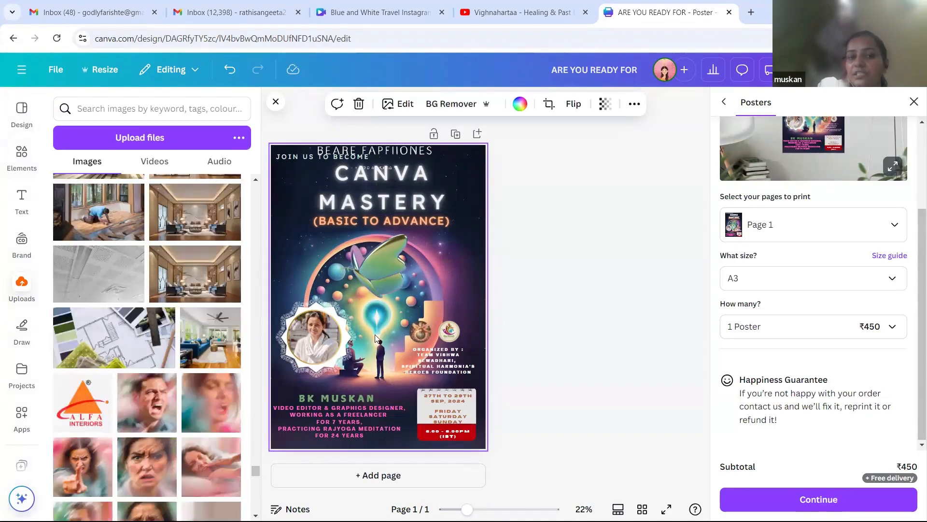
- Undo the background replacement, the Magic Expand result and the artwork's last move
left_click(226, 74)
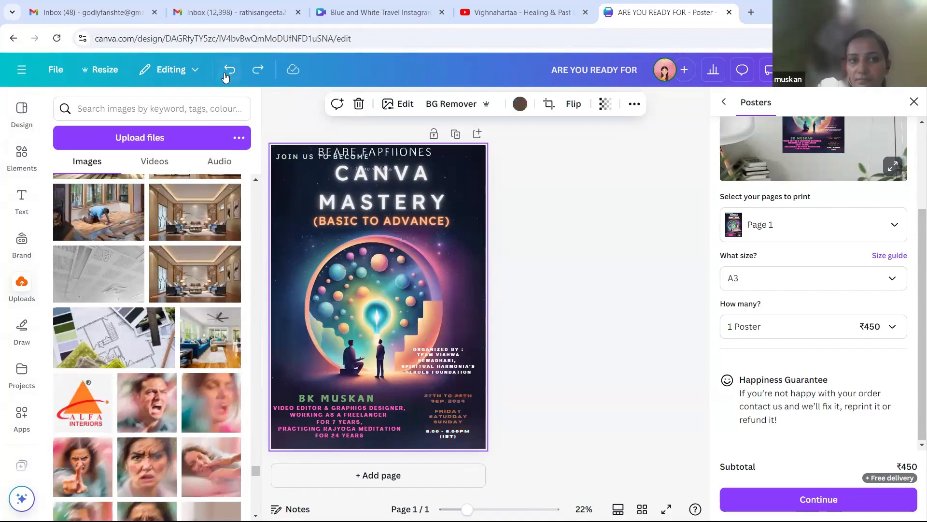
left_click(226, 74)
left_click(226, 74)
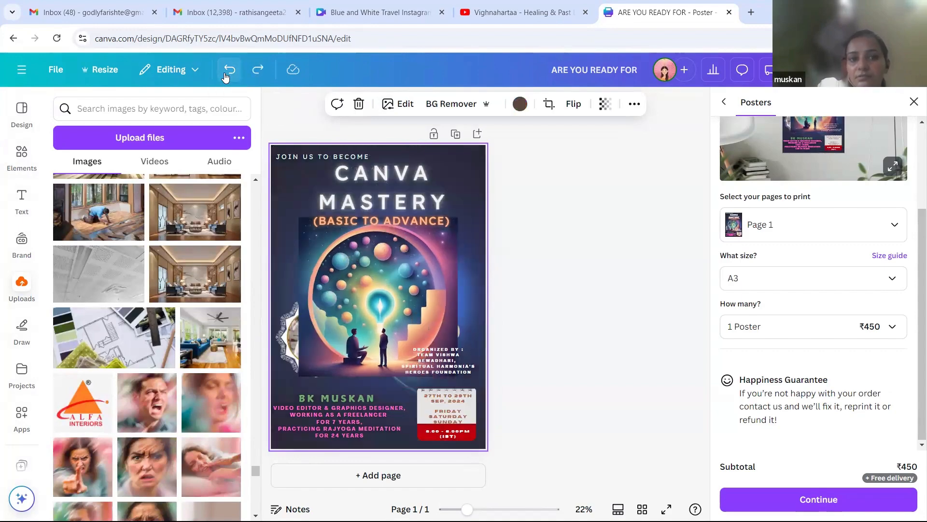
- Generate a Whole Page expansion of the circular artwork on the poster with Magic Expand
left_click(379, 286)
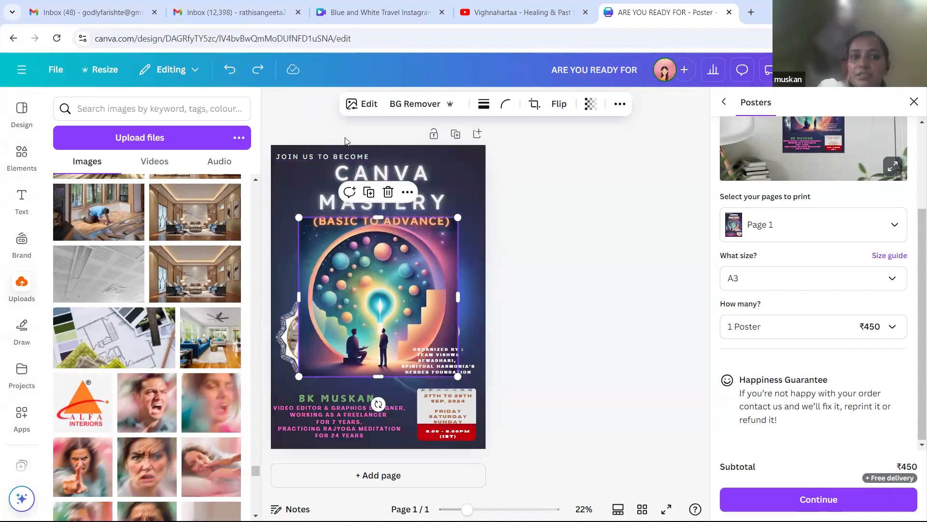
left_click(368, 105)
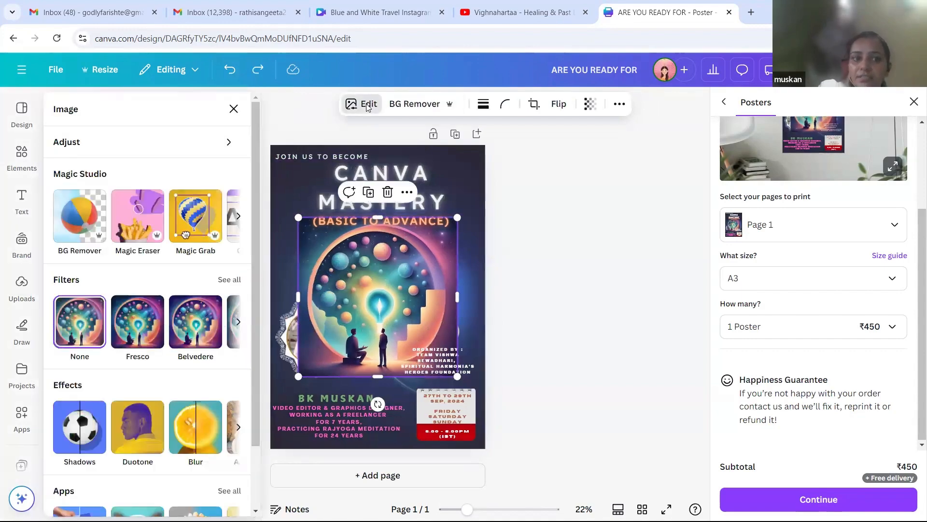
left_click(238, 217)
left_click(215, 221)
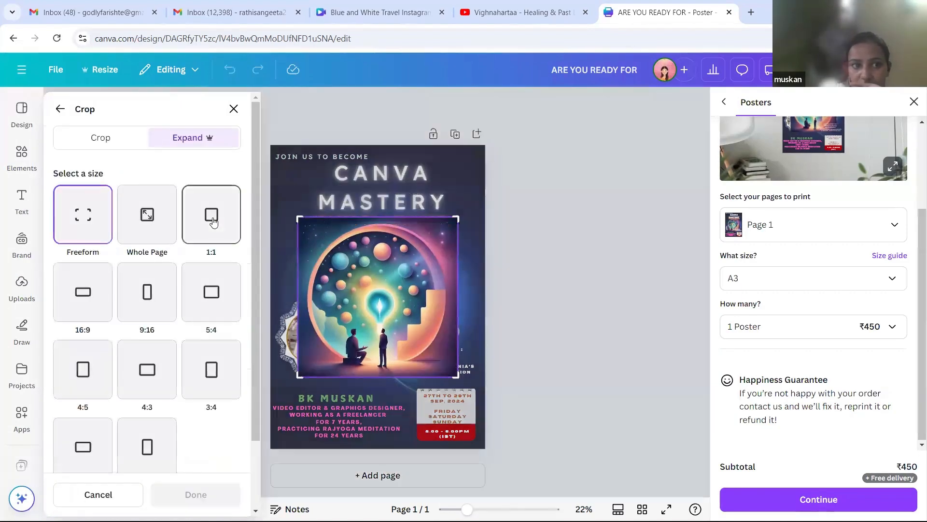
left_click(163, 219)
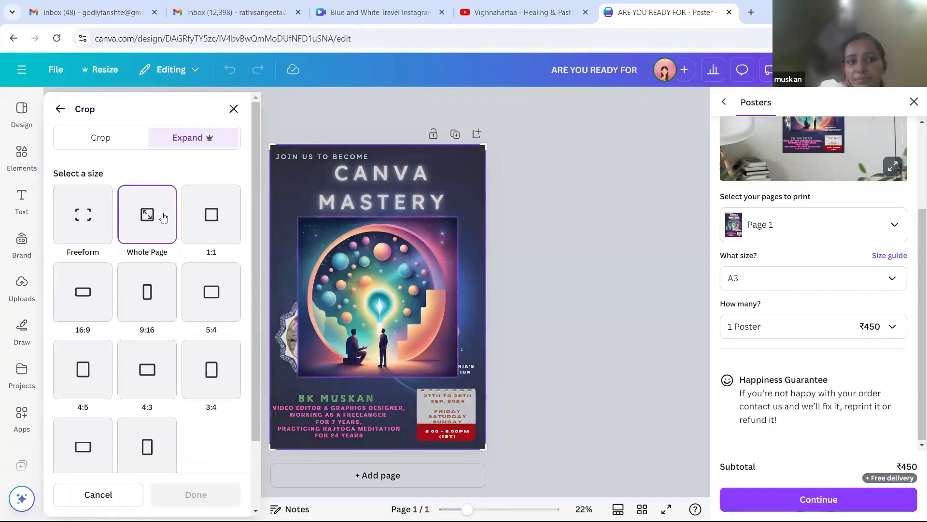
scroll(256, 435, "down", 2)
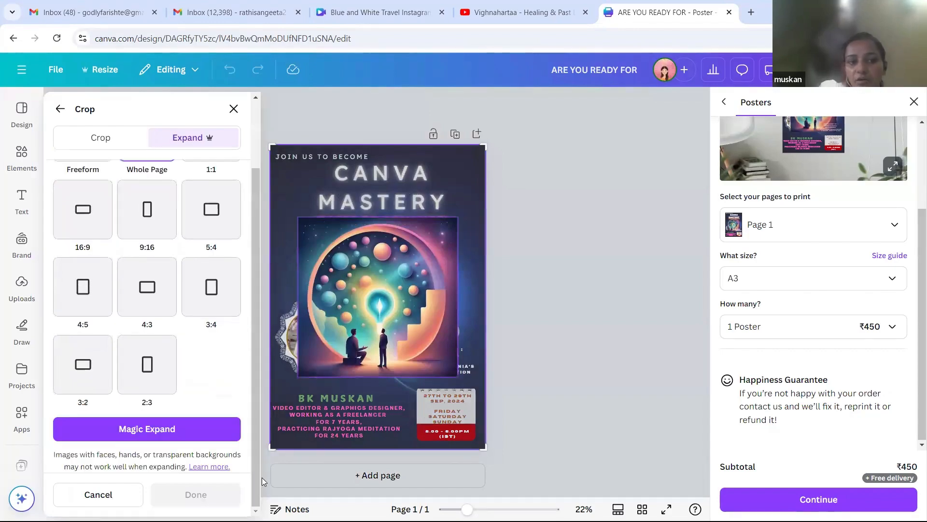
left_click(168, 430)
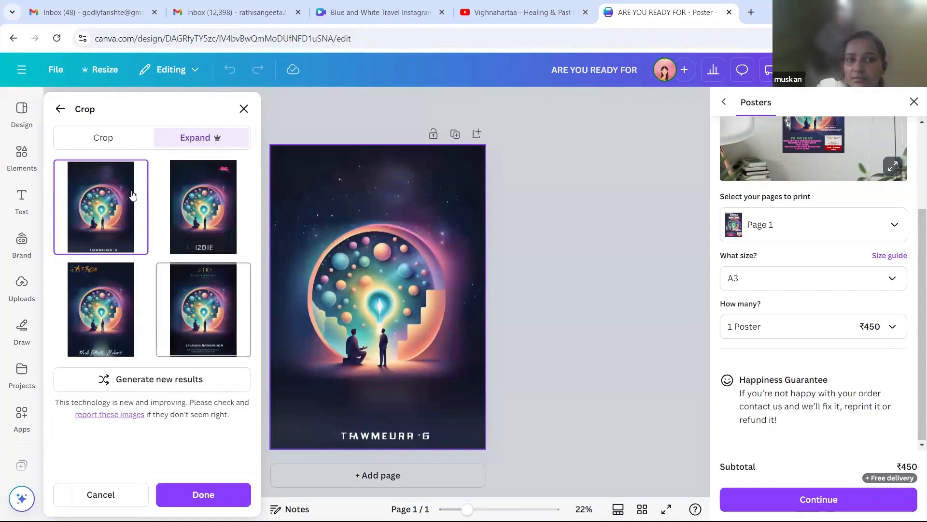
- Preview the newly generated expansion variants on the poster, then cancel the expansion
left_click(208, 236)
left_click(89, 229)
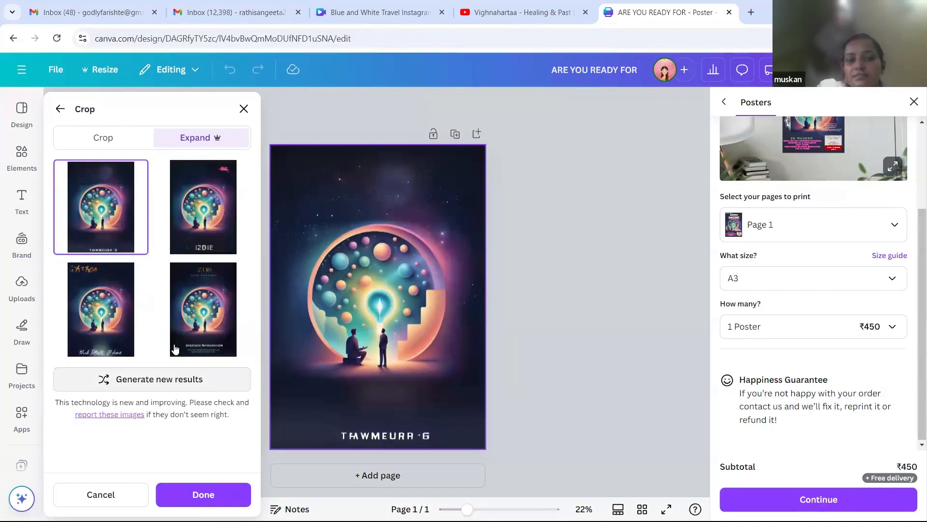
left_click(191, 274)
left_click(159, 251)
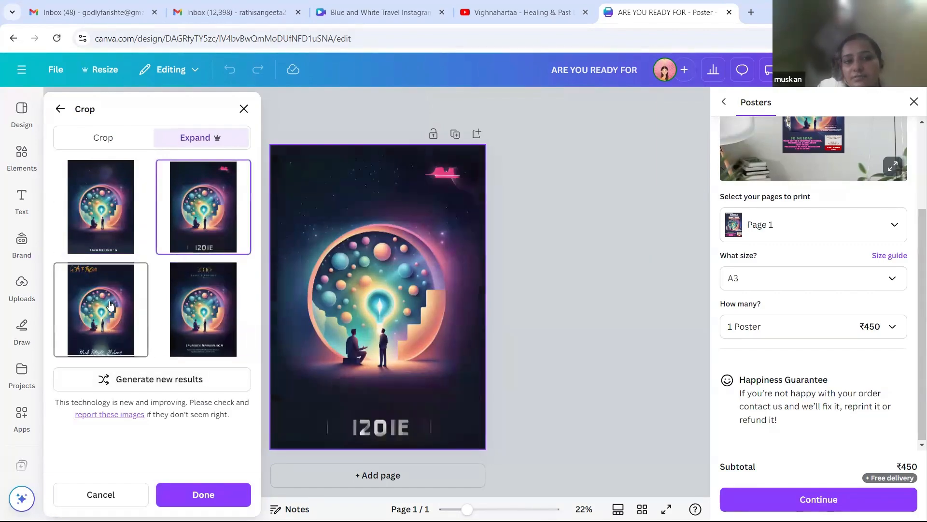
left_click(110, 291)
left_click(93, 224)
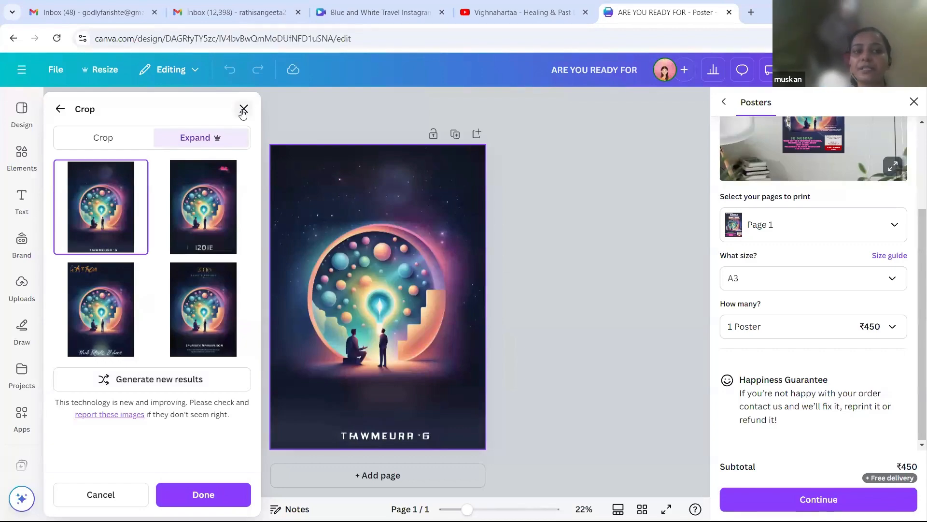
left_click(118, 494)
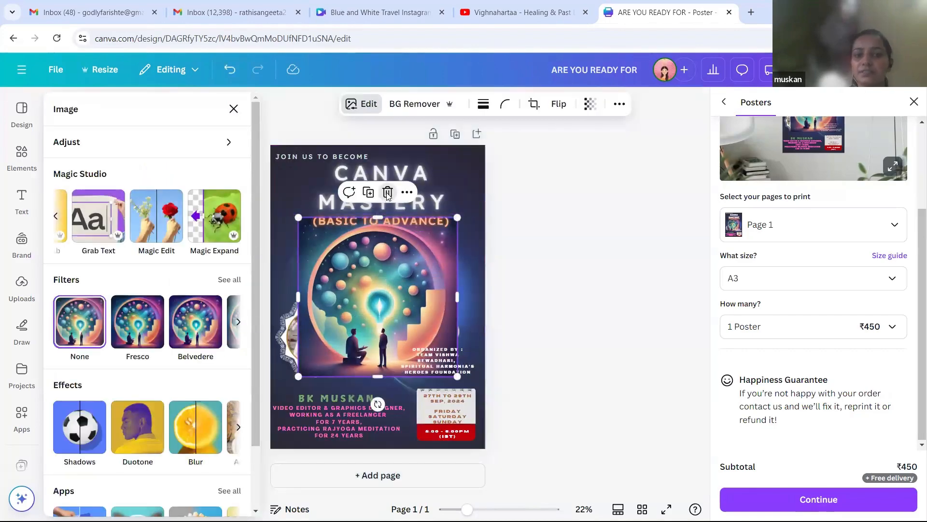
- Delete the circular artwork from the poster and return to the home page
left_click(388, 192)
left_click(487, 261)
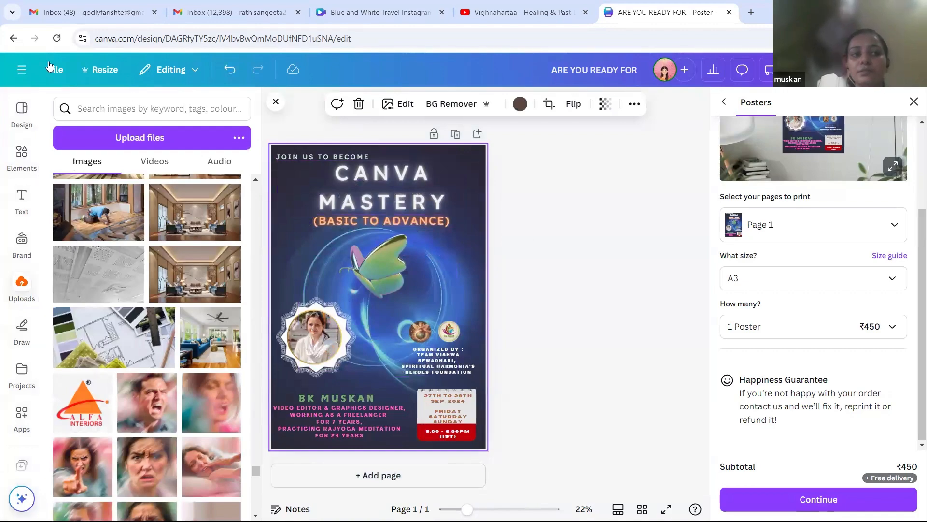
left_click(12, 39)
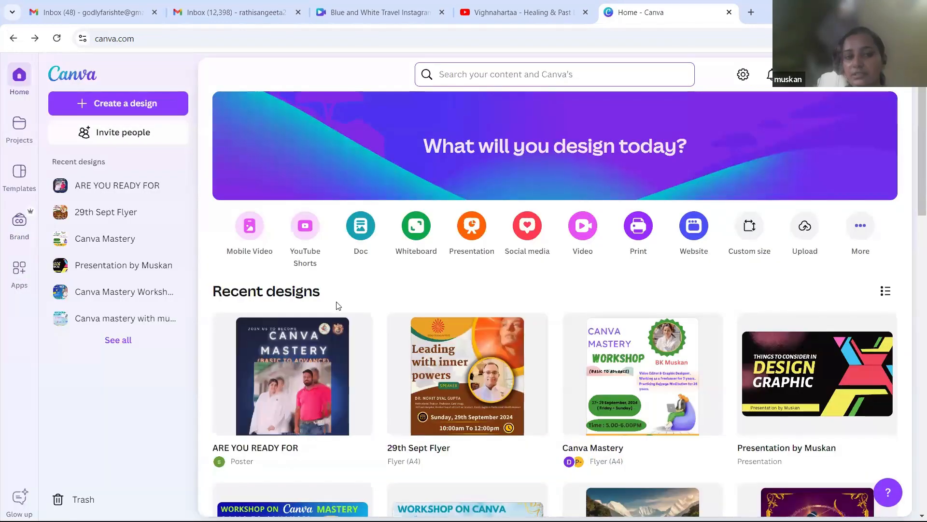
left_click(303, 361)
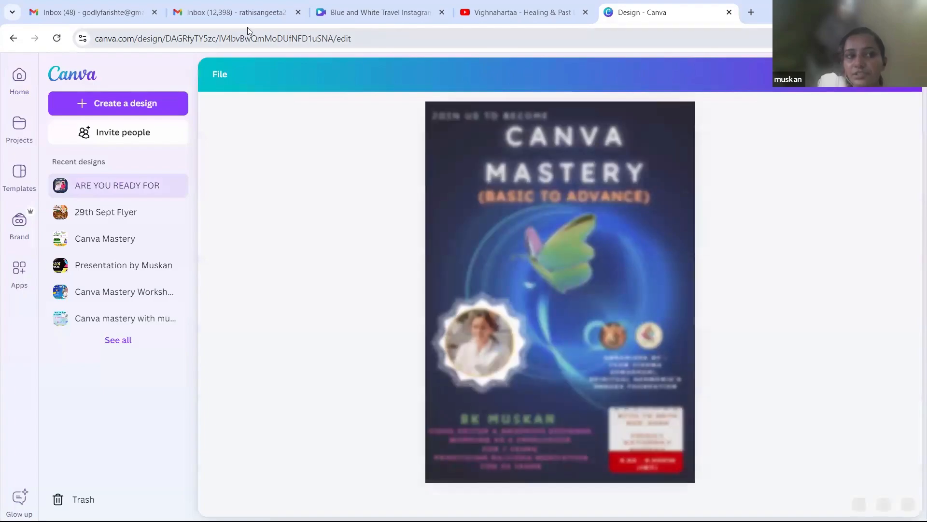
left_click(12, 39)
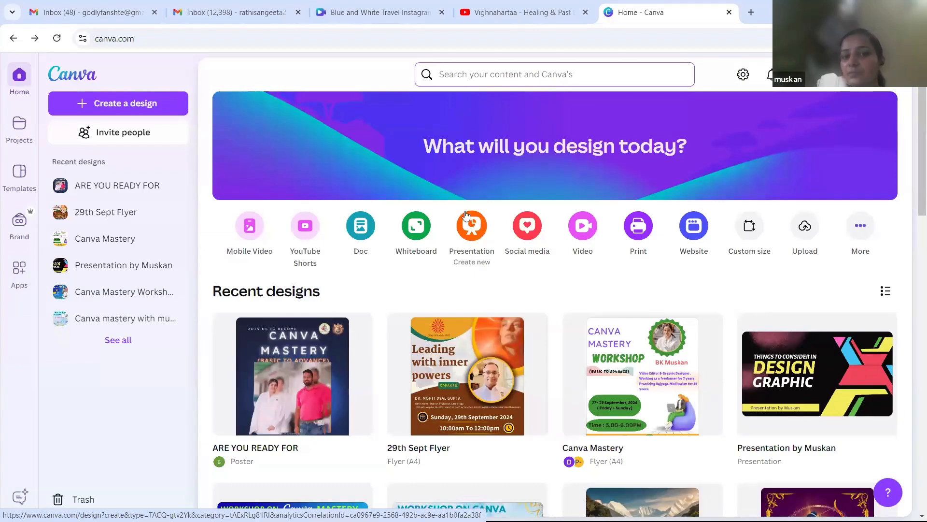
- Create a blank presentation, look through the Design Graphic and recently used templates, and return to the home page
left_click(470, 231)
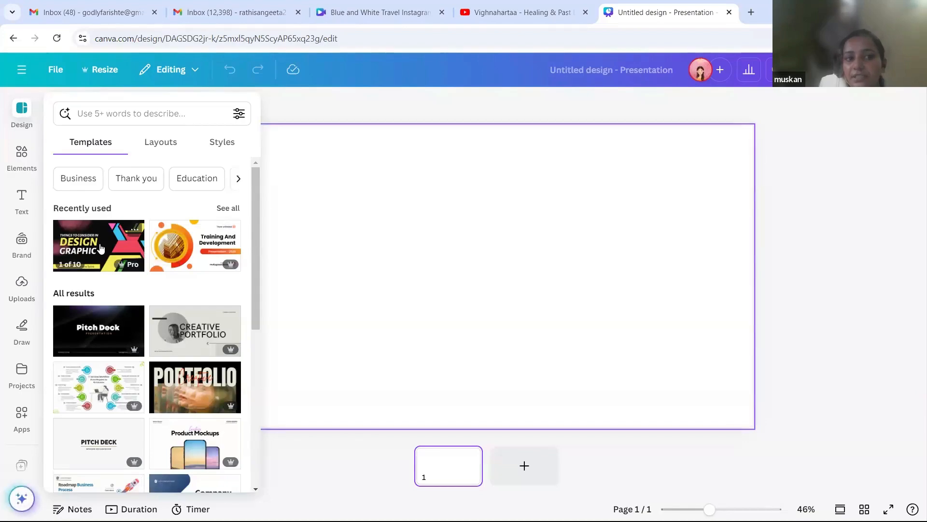
left_click(100, 248)
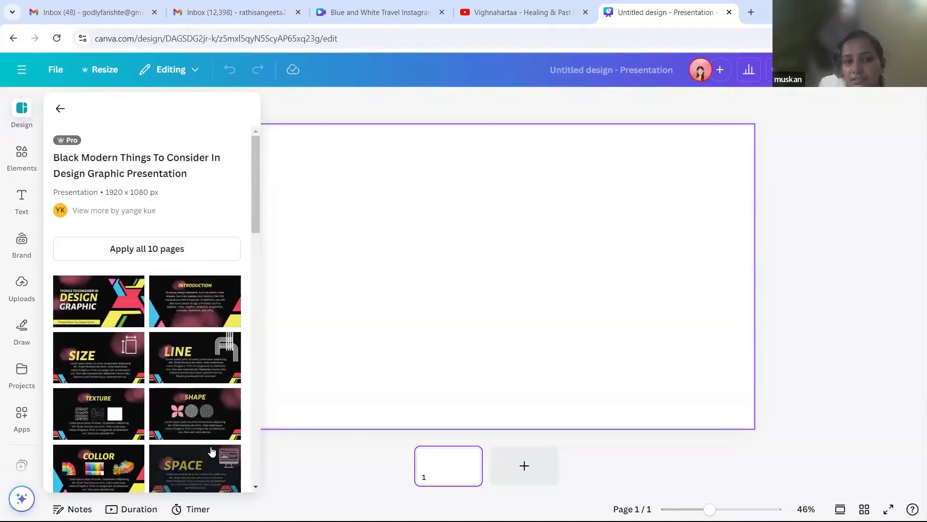
left_click(60, 112)
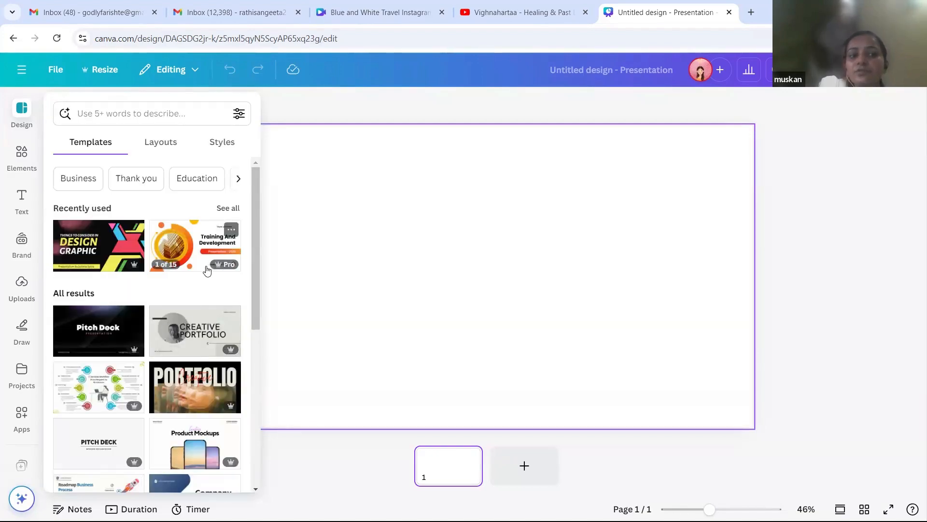
left_click(225, 209)
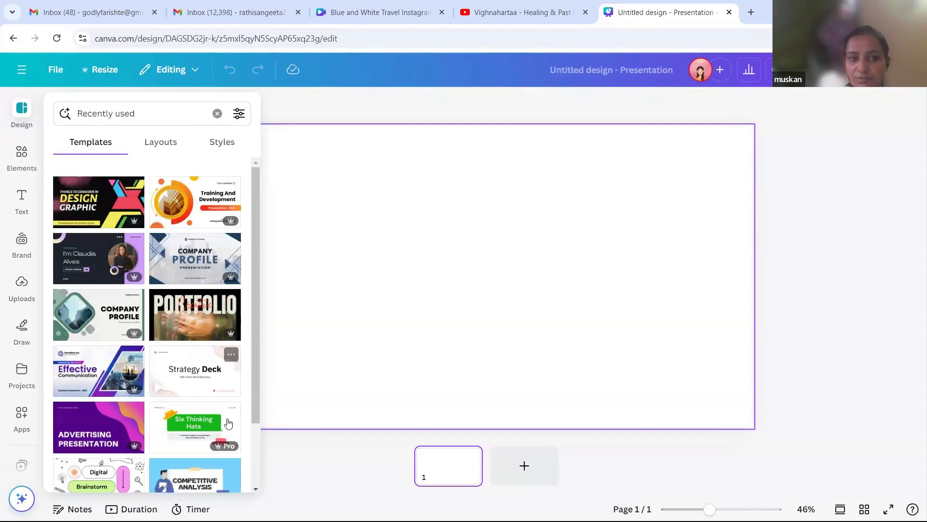
left_click_drag(256, 374, 255, 262)
scroll(255, 261, "up", 2)
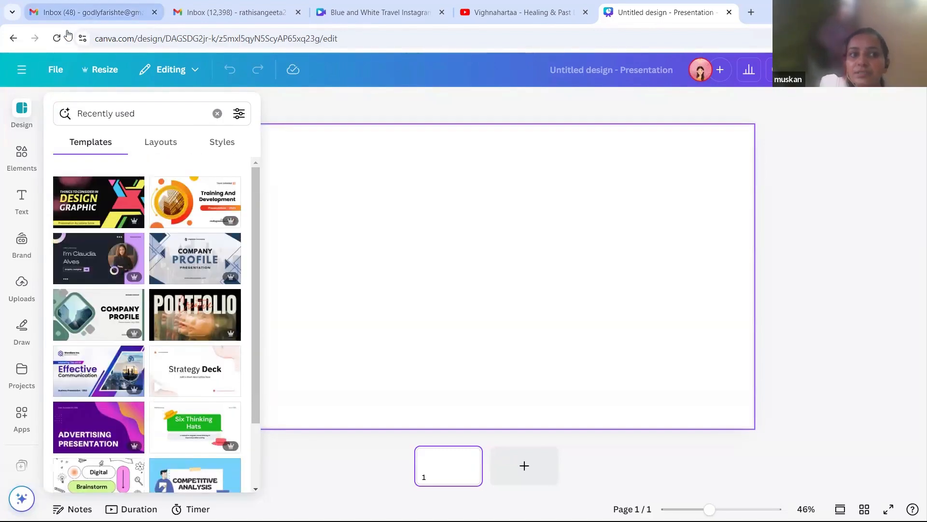
left_click(13, 38)
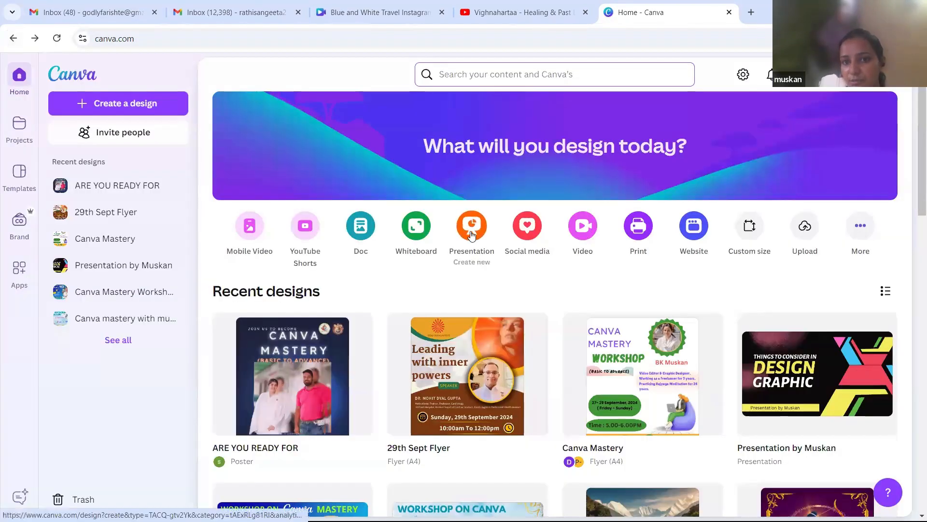
- Create a new blank presentation and search its templates for "company profile"
left_click(473, 235)
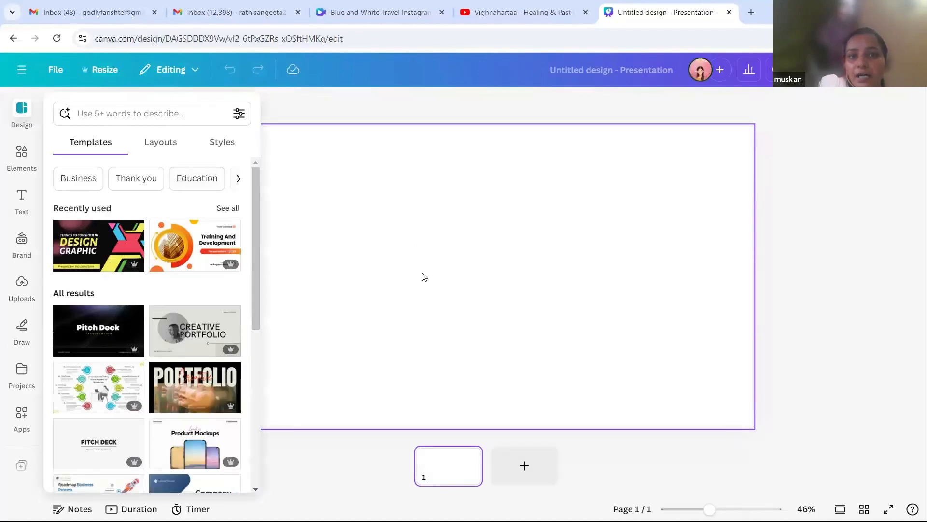
left_click(94, 113)
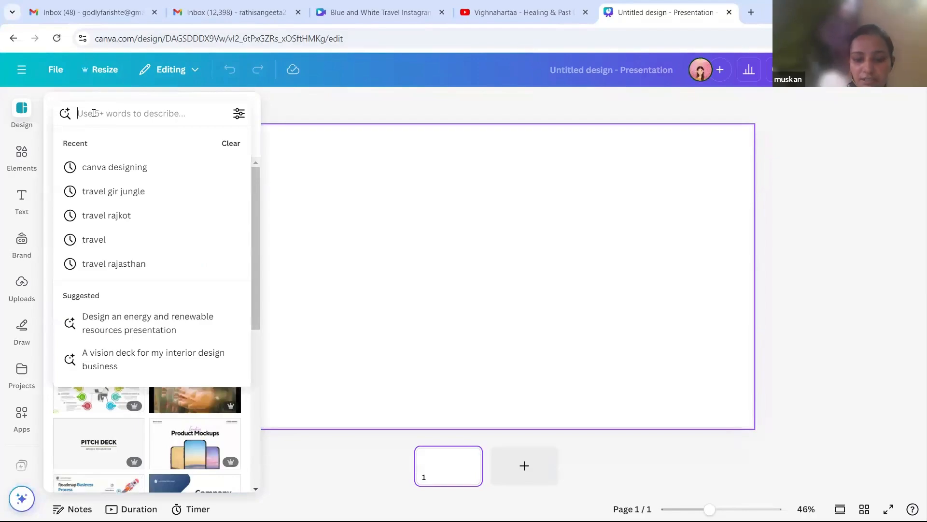
type("p")
key("BackSpace")
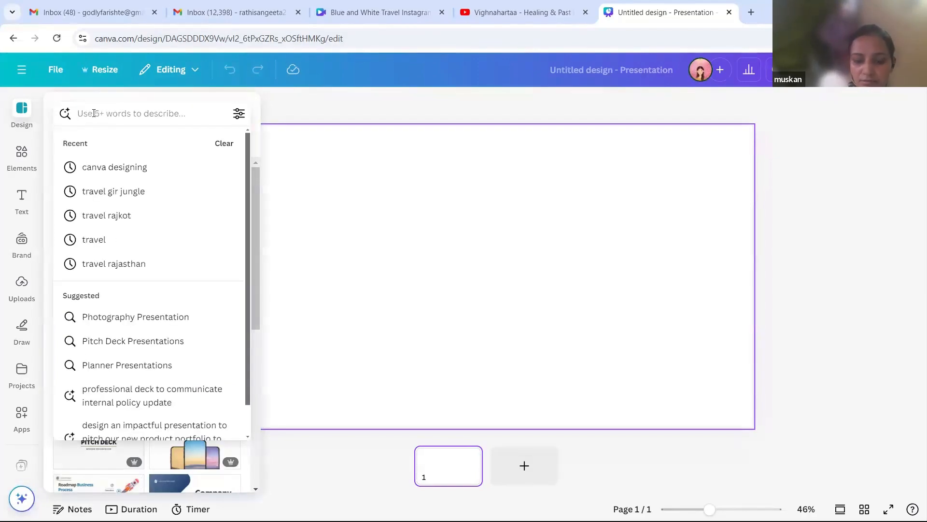
type("comp")
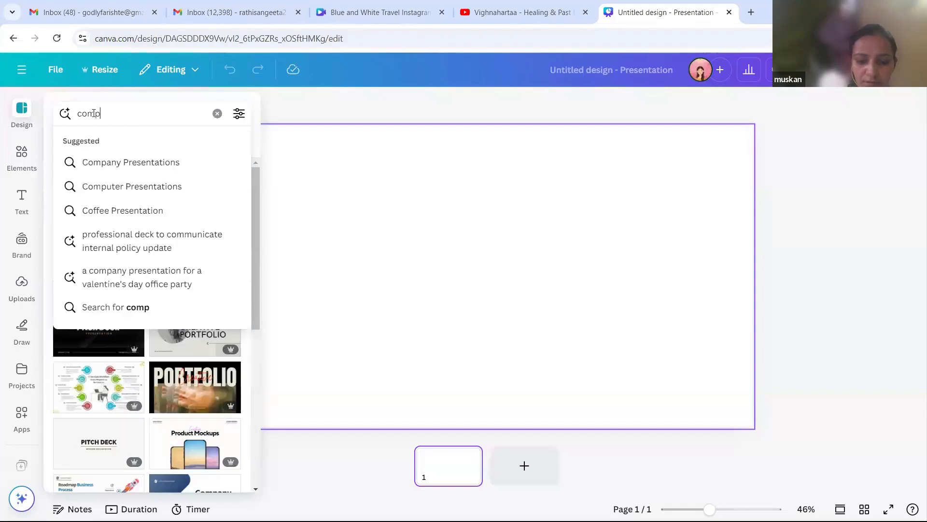
type("any profile")
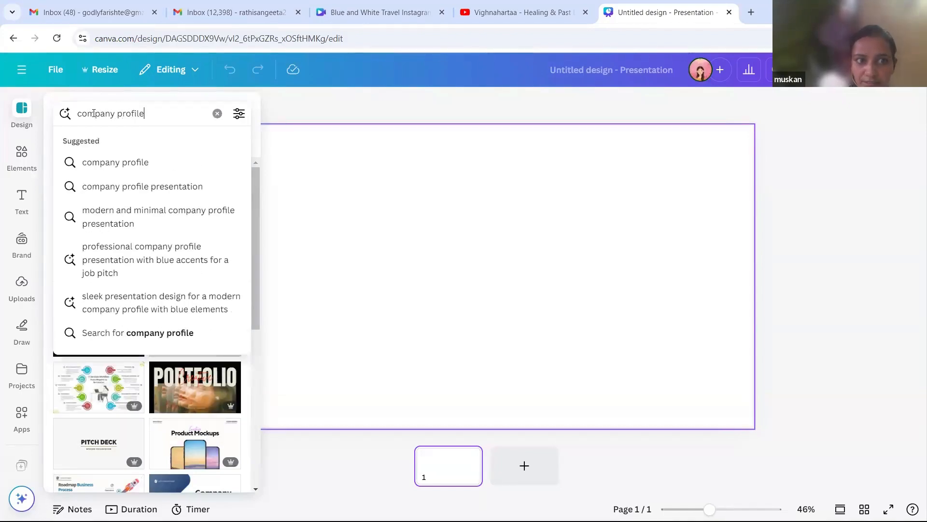
key("Return")
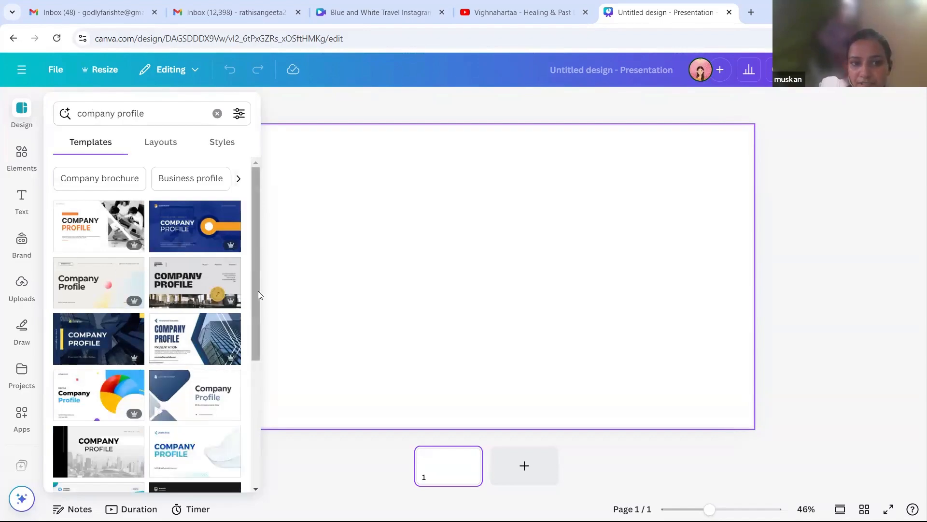
- Apply all 10 pages of the blue Modern Colorful Company Profile Presentation template to the design
scroll(242, 386, "down", 3)
scroll(254, 290, "up", 3)
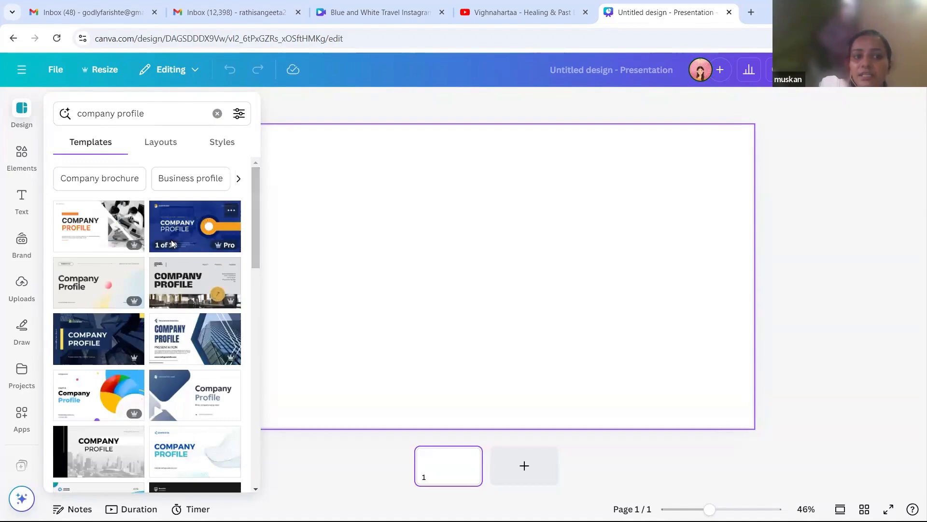
left_click(180, 223)
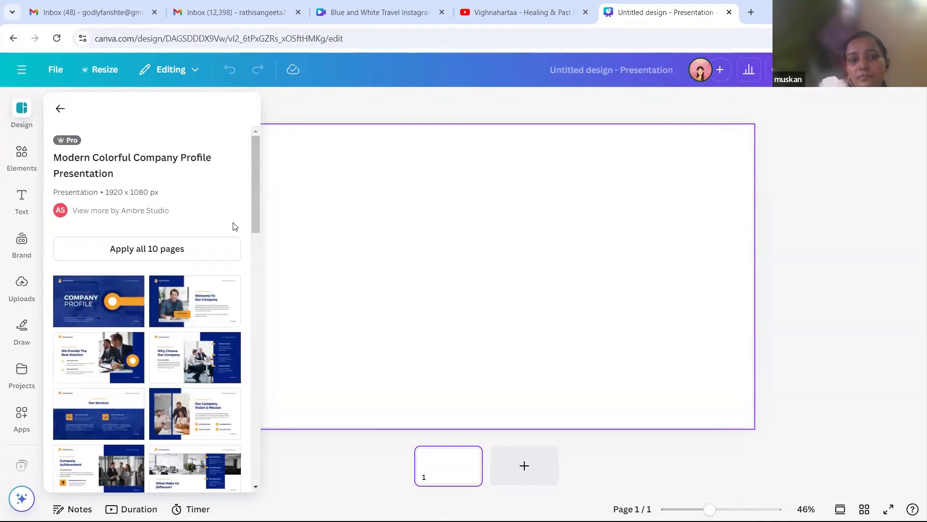
left_click(127, 253)
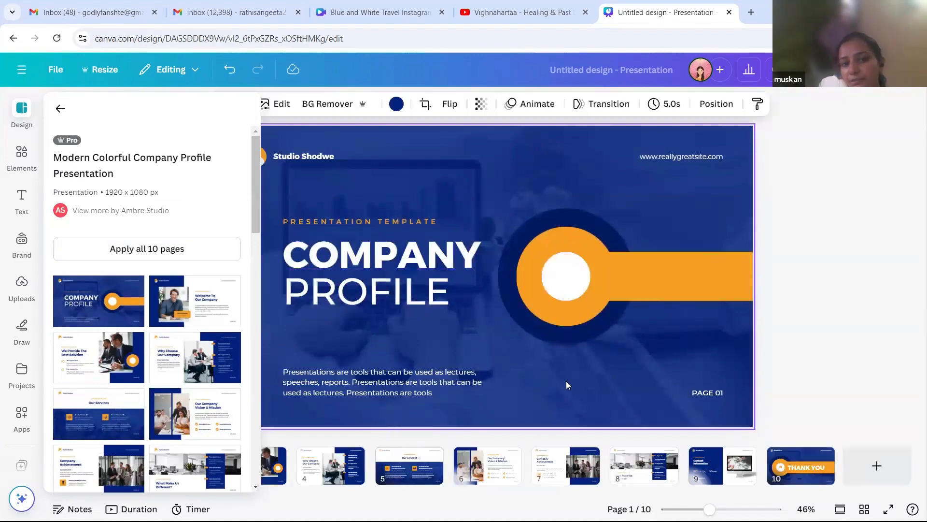
- Select the description text on page 1 for editing and view pages 2, 3 and 5 of the presentation
left_click(370, 387)
left_click(414, 389)
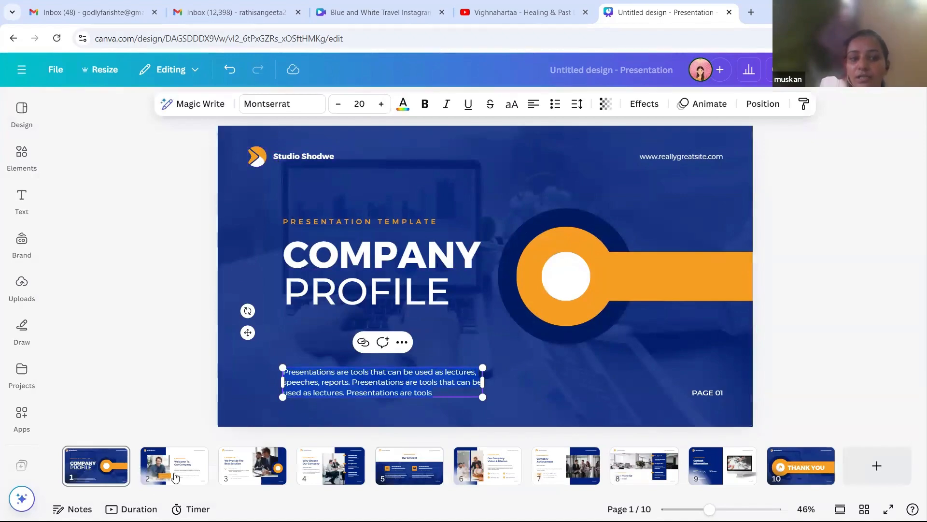
left_click(195, 448)
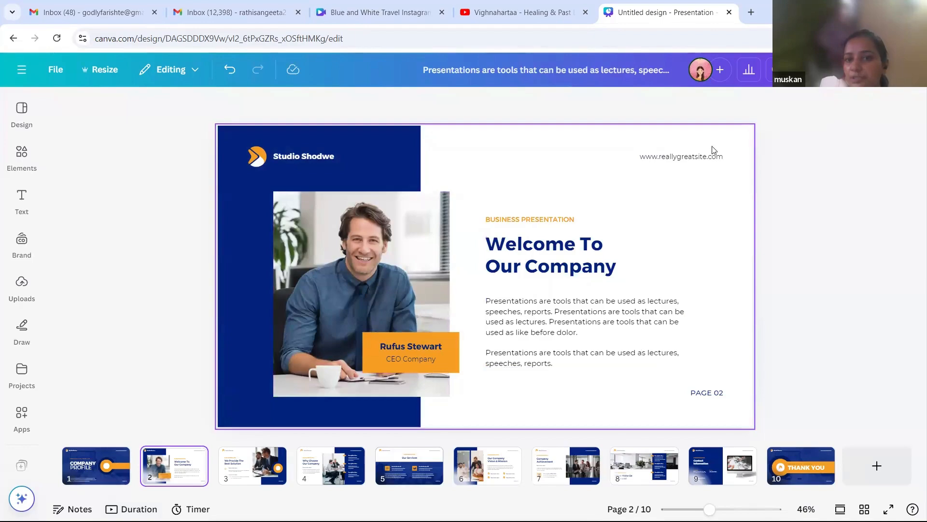
left_click(252, 463)
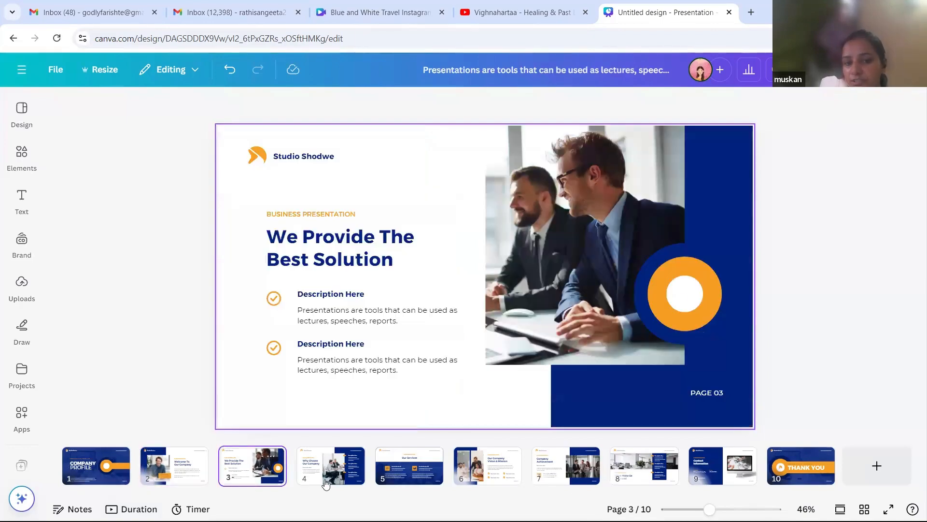
left_click(424, 482)
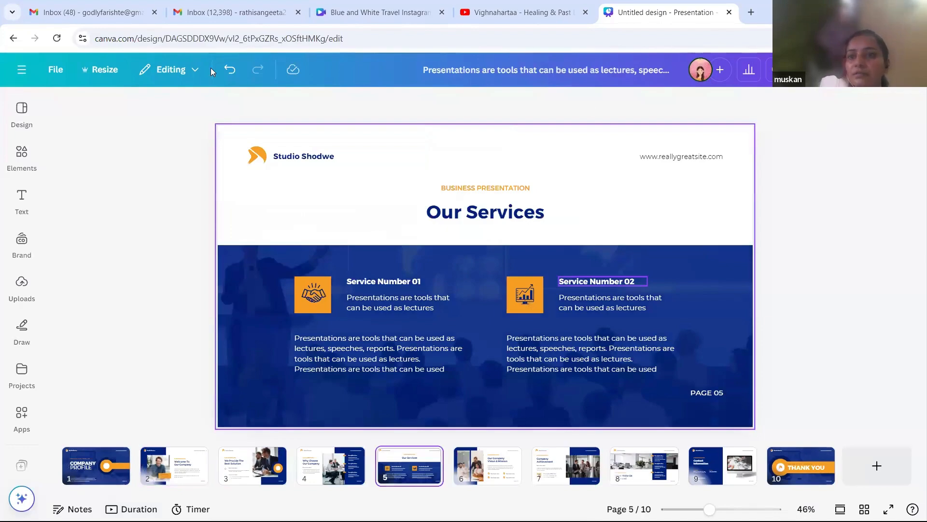
- Review the presentation's download settings and the available file types, with PDF Standard and all 10 pages selected
left_click(821, 69)
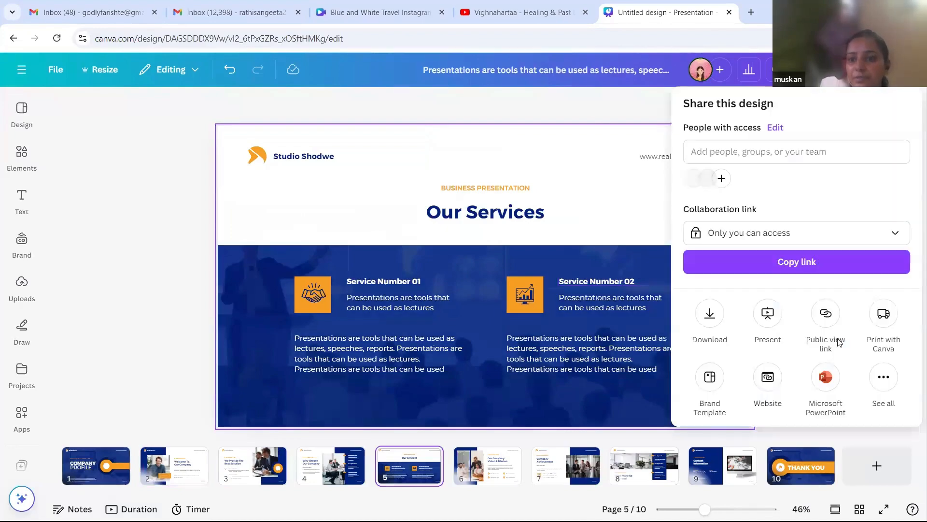
left_click(705, 313)
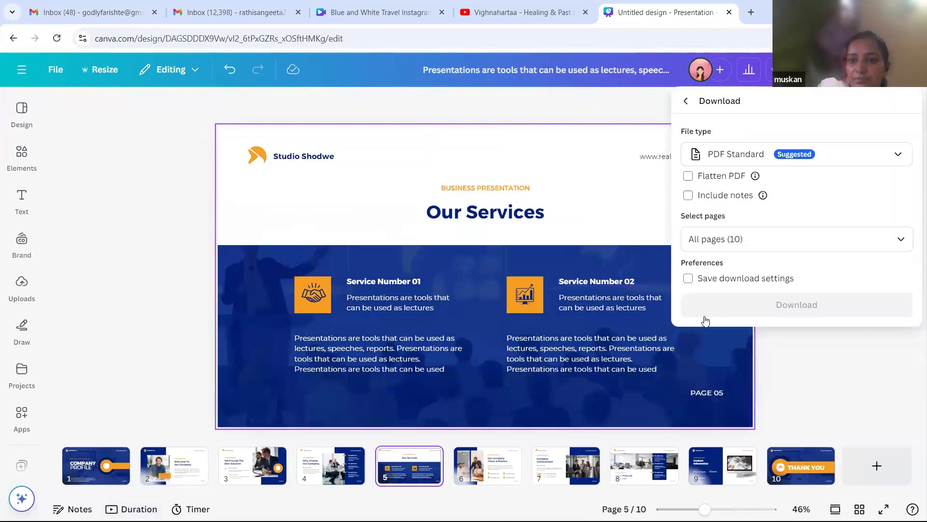
left_click(900, 156)
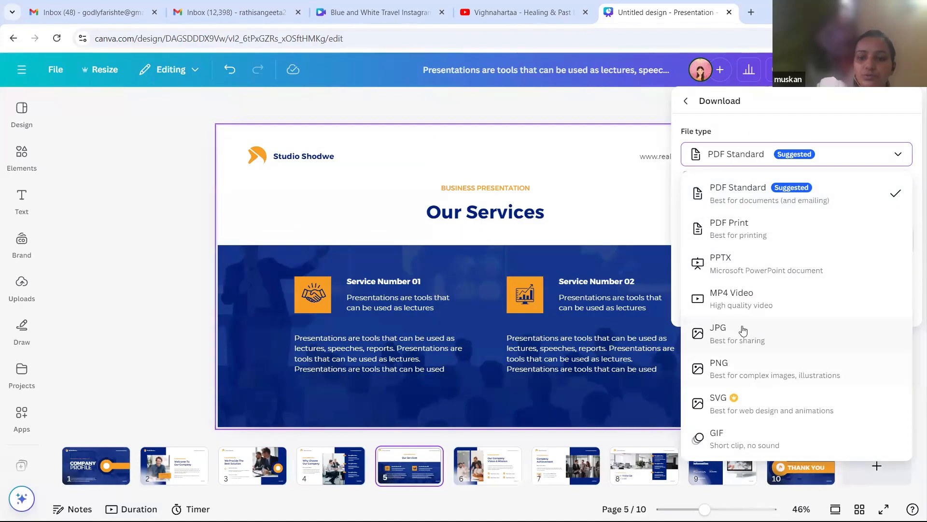
left_click(641, 193)
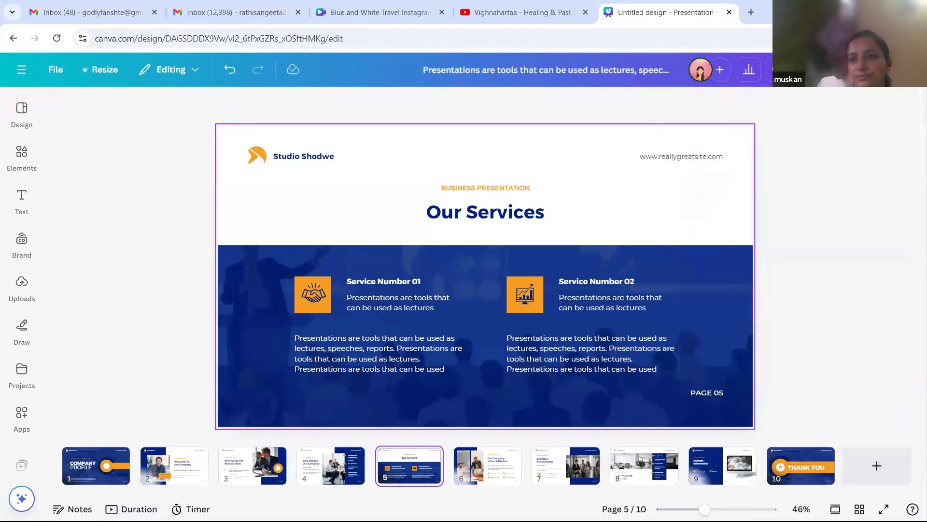
left_click(796, 69)
left_click(710, 312)
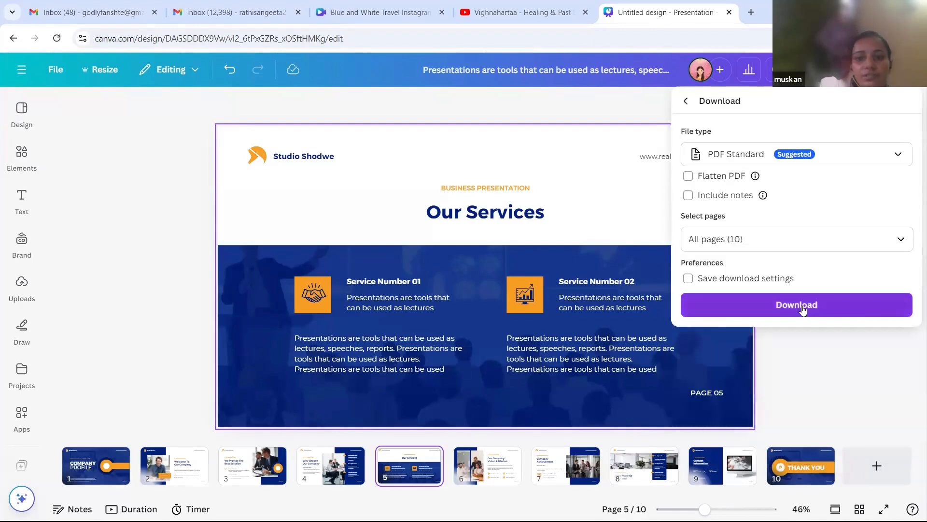
left_click(803, 310)
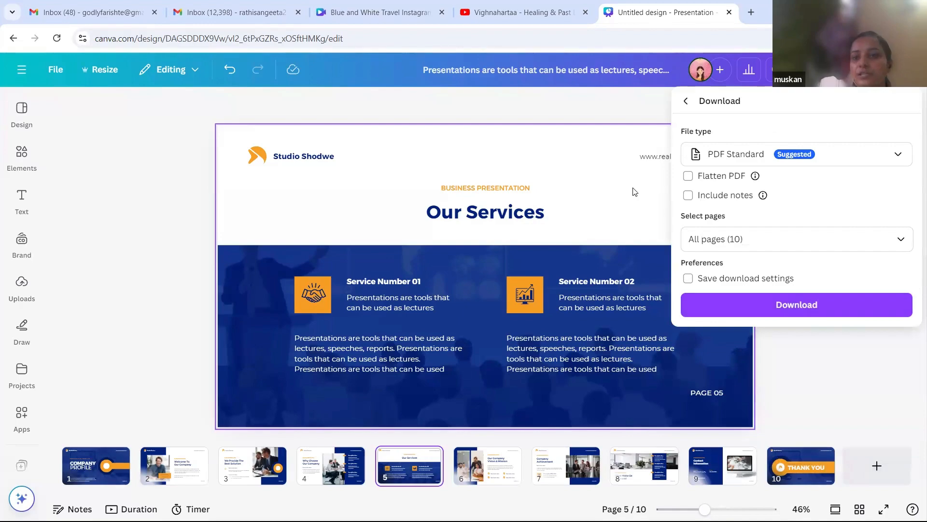
- Set the presentation's collaboration link to anyone with the link, with edit permission, and copy the link
left_click(891, 69)
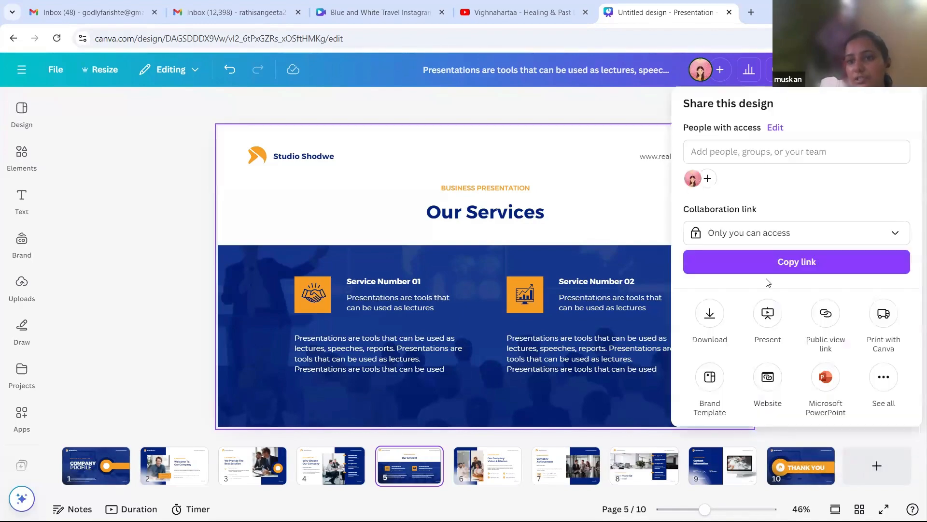
left_click(894, 237)
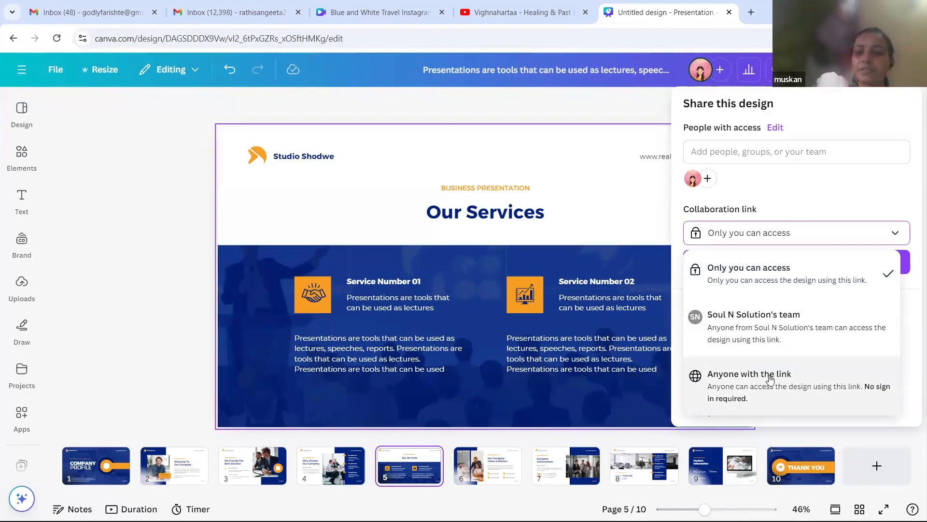
left_click(640, 209)
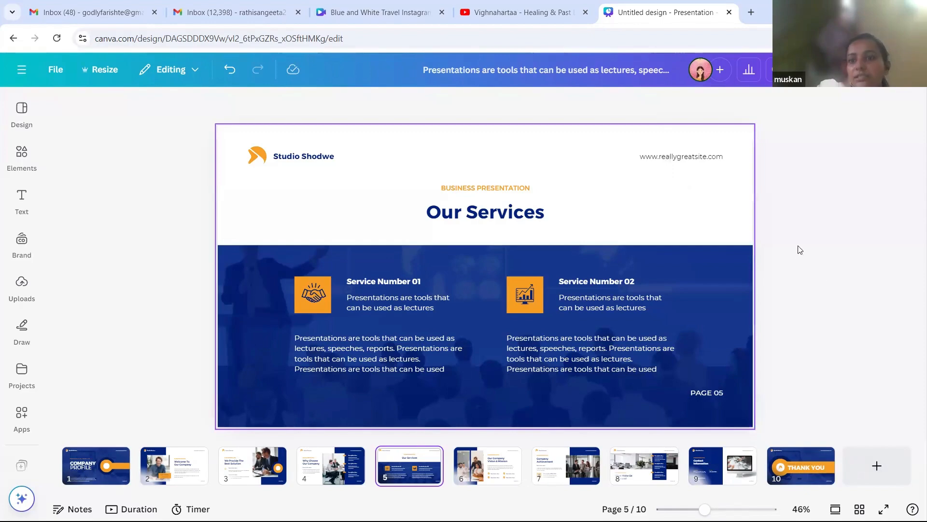
left_click(896, 234)
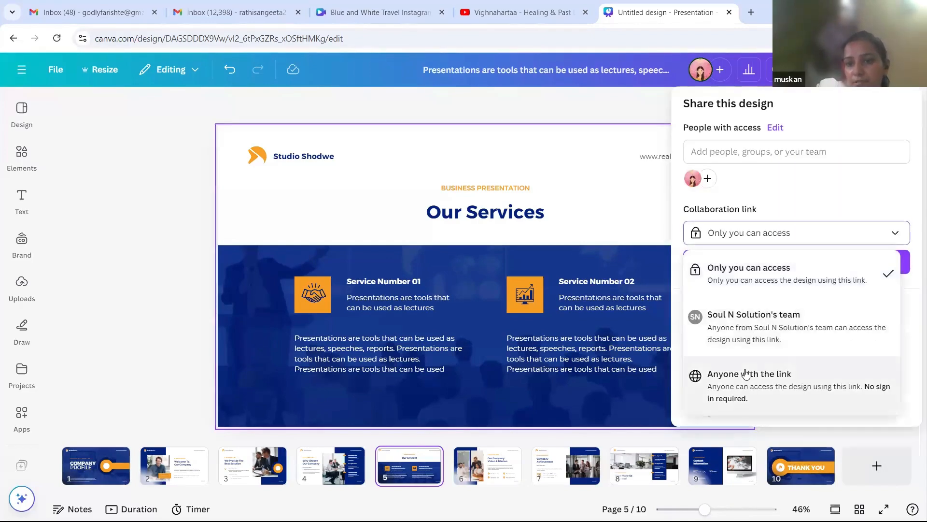
left_click(764, 387)
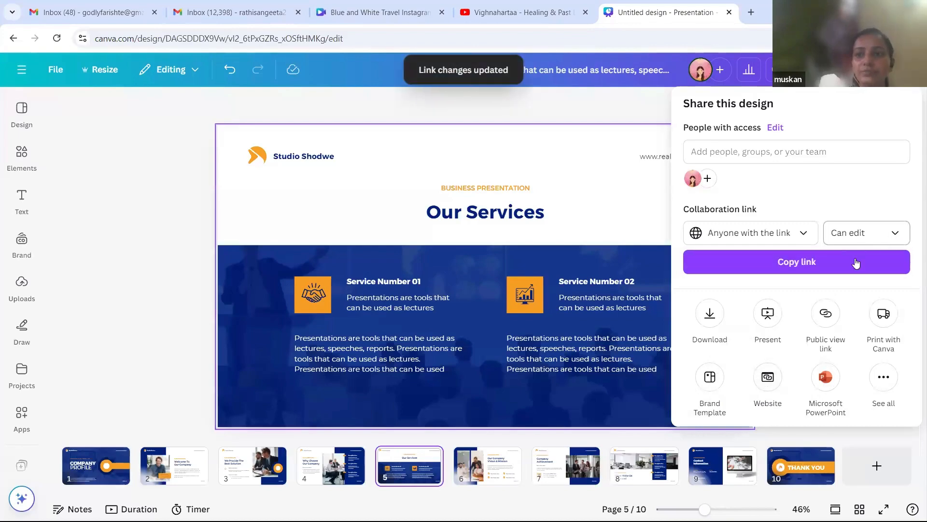
left_click(798, 265)
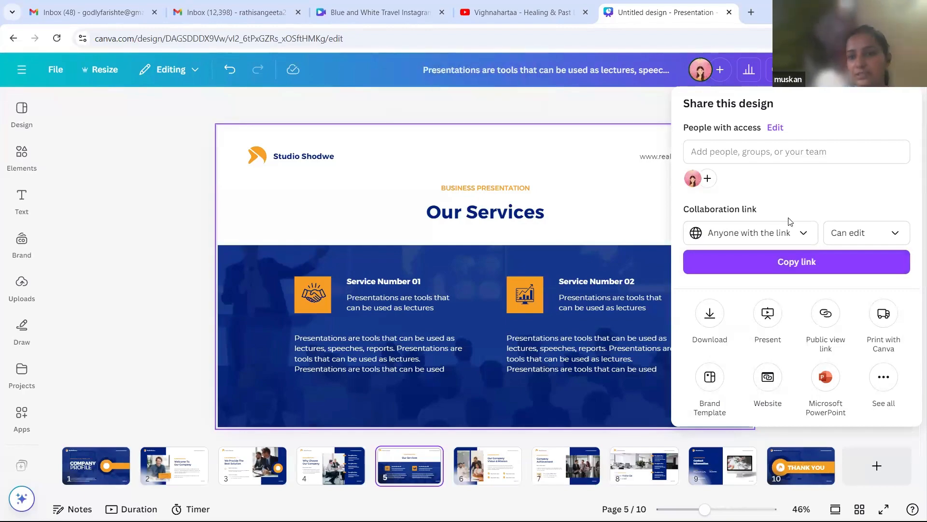
left_click(627, 212)
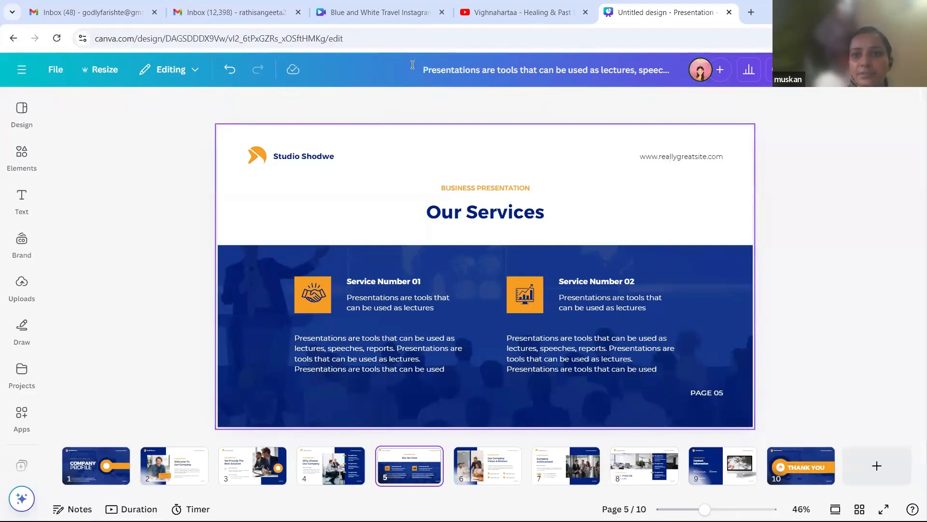
- Return to the home page, open the "ARE YOU READY FOR" poster and view its recommended quick actions
left_click(14, 39)
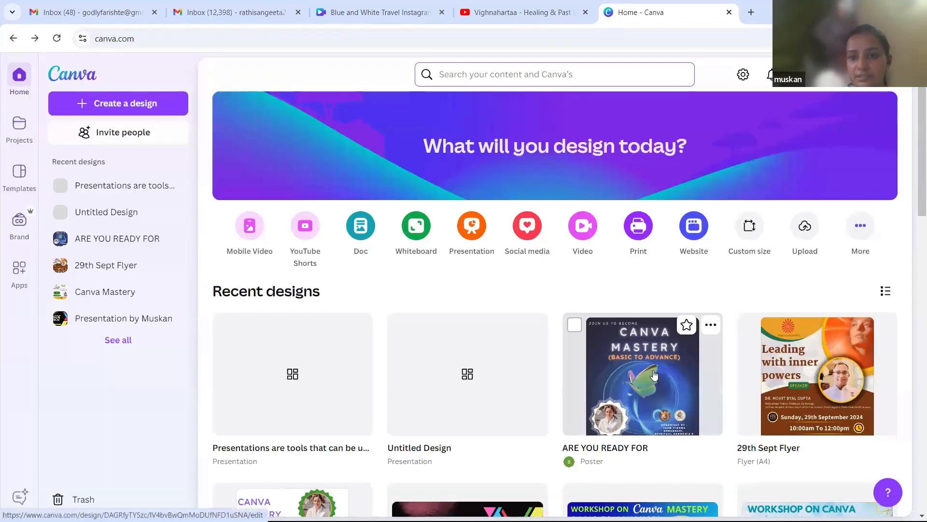
left_click(654, 374)
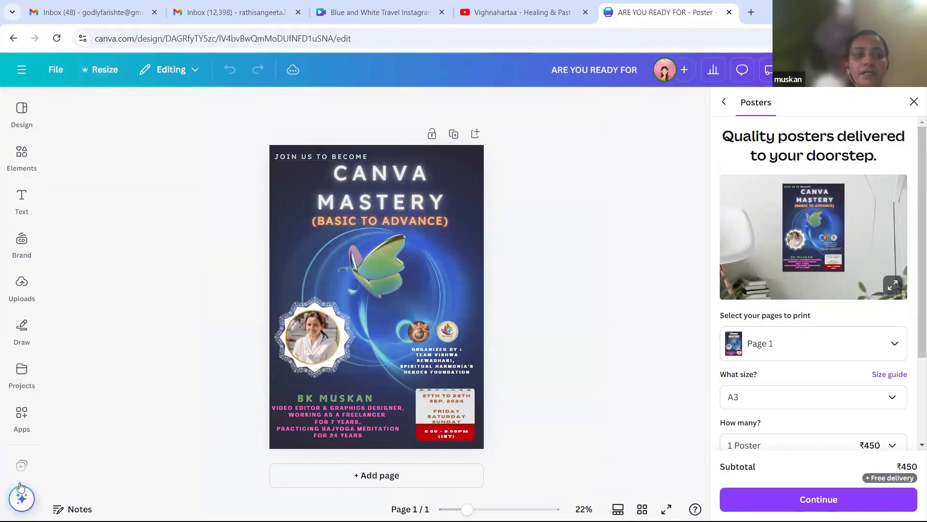
left_click(20, 499)
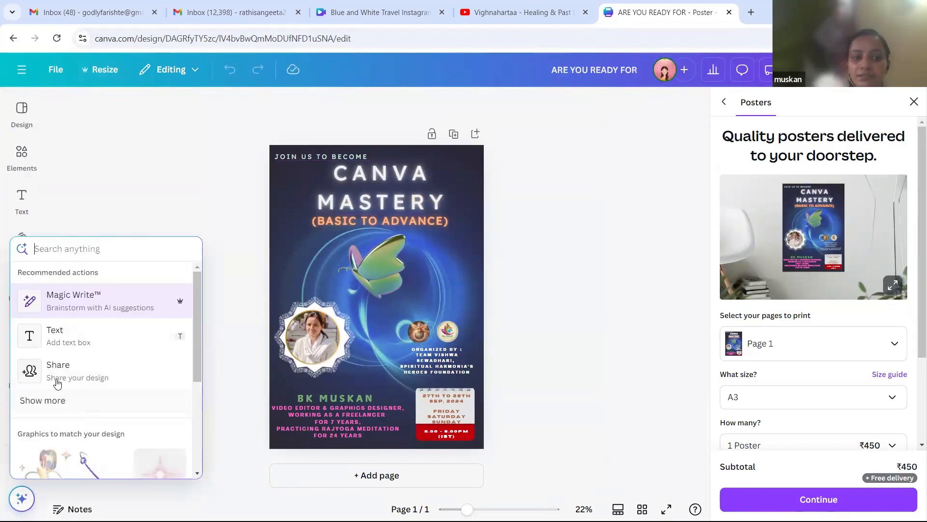
left_click(140, 194)
- Create a resized copy of the poster as an Instagram Post (Square), 1080 × 1080 px, and open the copy
left_click(103, 71)
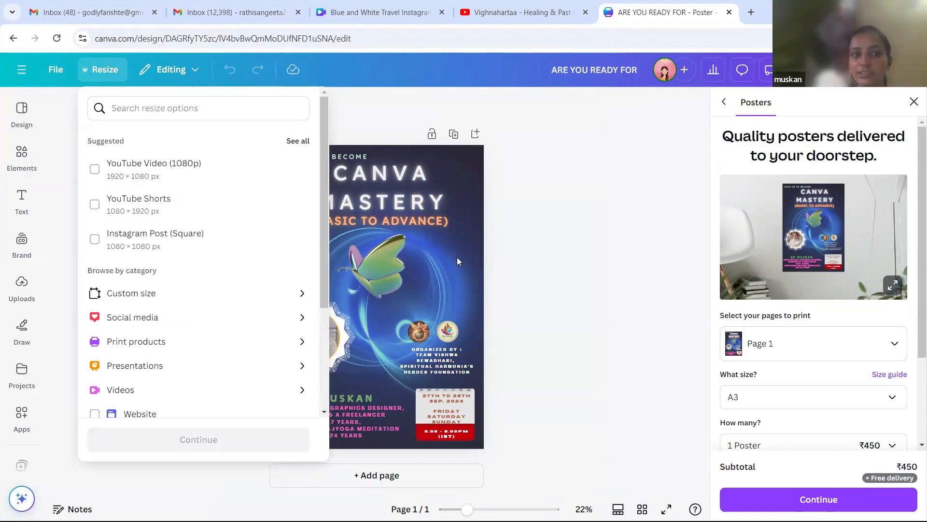
left_click(150, 244)
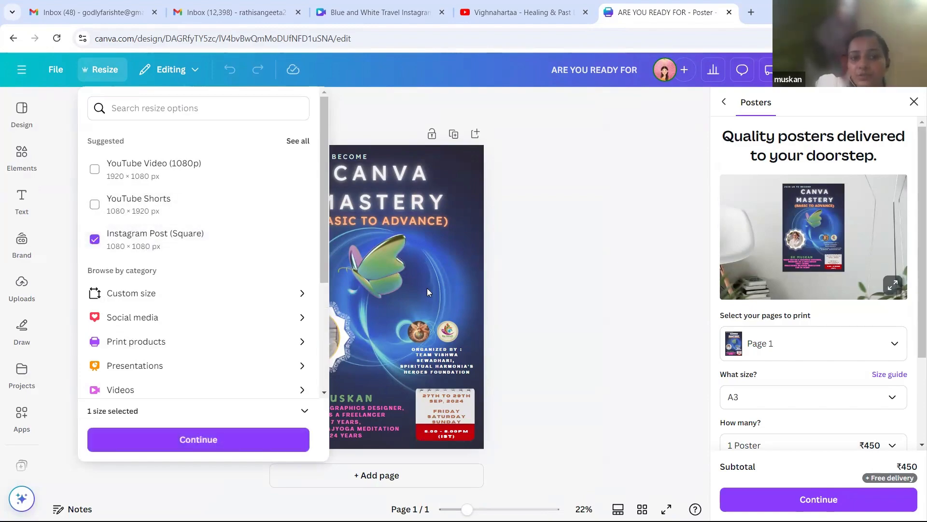
left_click(225, 441)
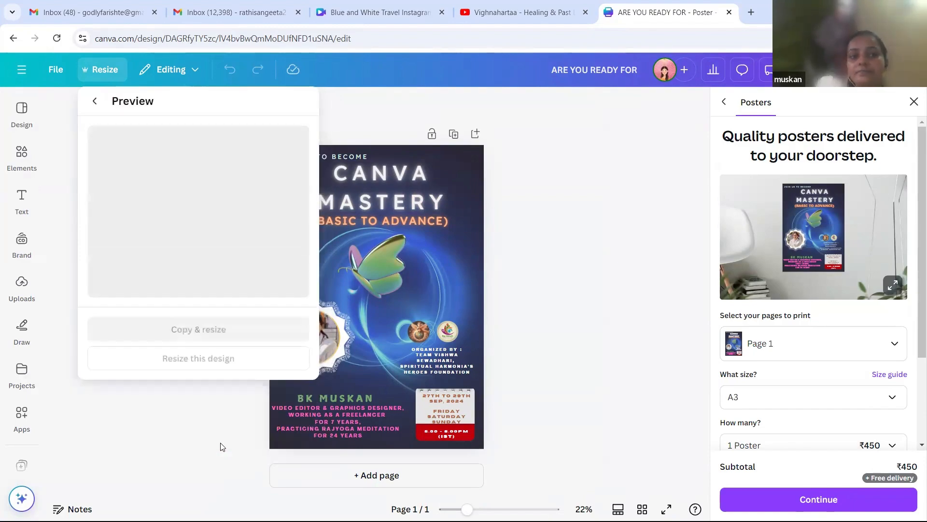
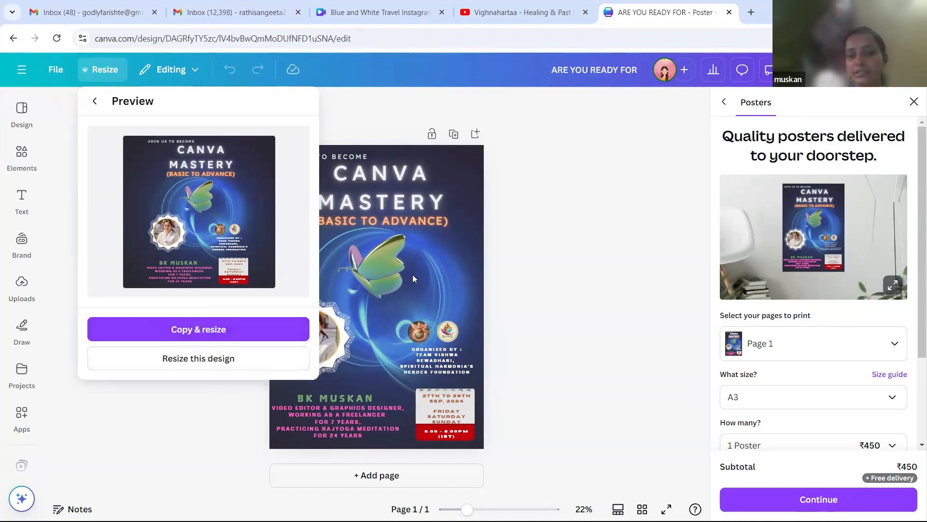
left_click(227, 333)
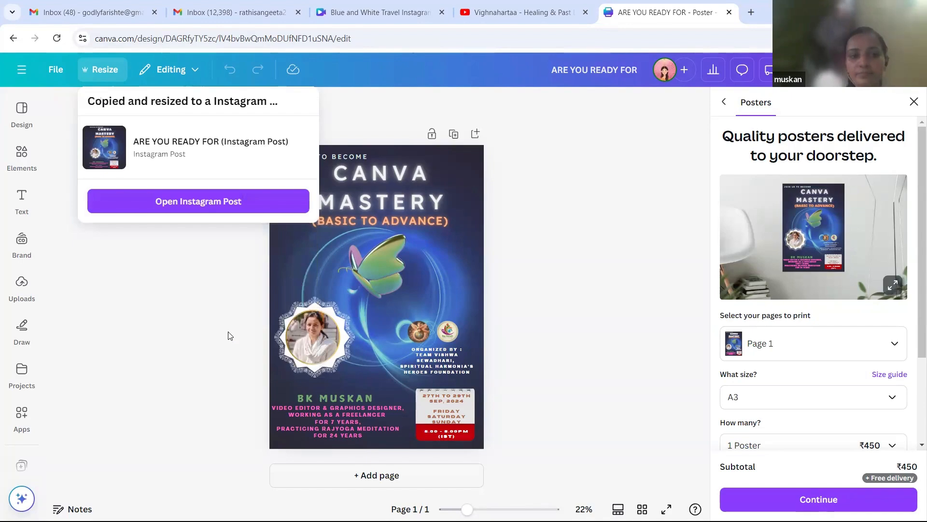
left_click(201, 203)
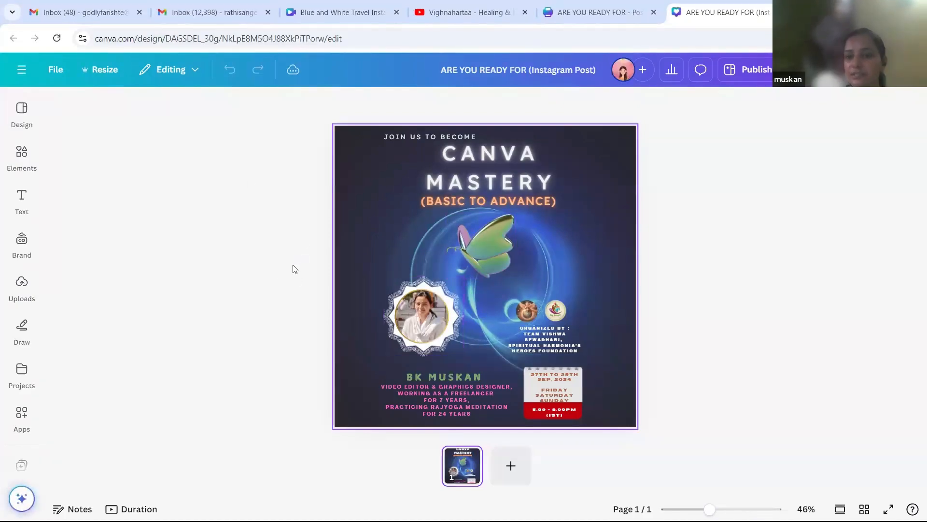
- Look through the resize options, including the size categories, Translate and Transform into Doc, without choosing one
left_click(110, 72)
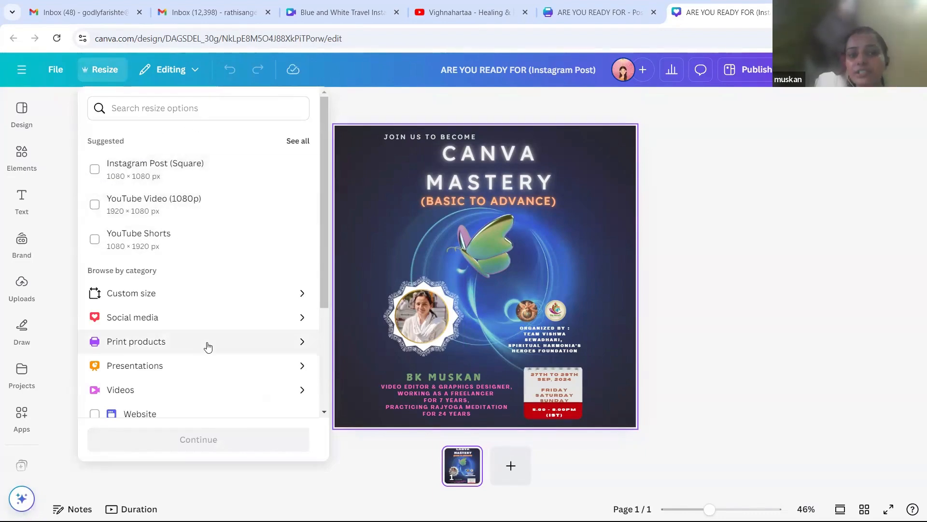
scroll(326, 314, "down", 1)
scroll(329, 382, "down", 2)
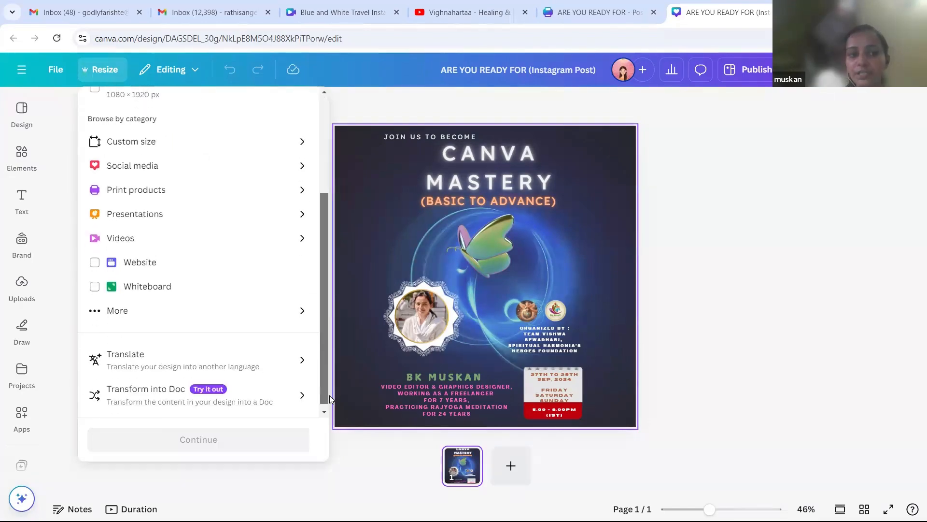
scroll(328, 289, "up", 3)
left_click_drag(328, 237, 329, 339)
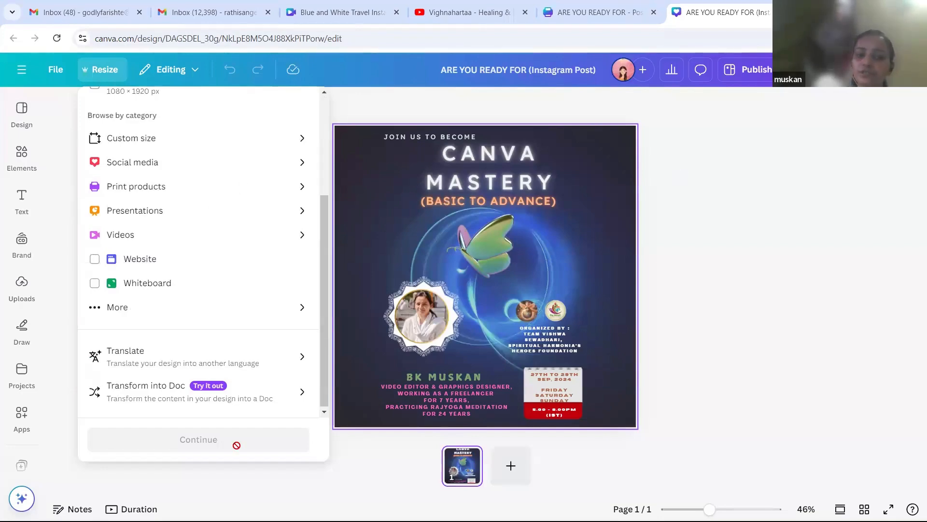
left_click(679, 205)
- Shift the framed portrait and the title toward the post's left edge and move both round logos to its upper-right corner
left_click_drag(418, 319, 378, 289)
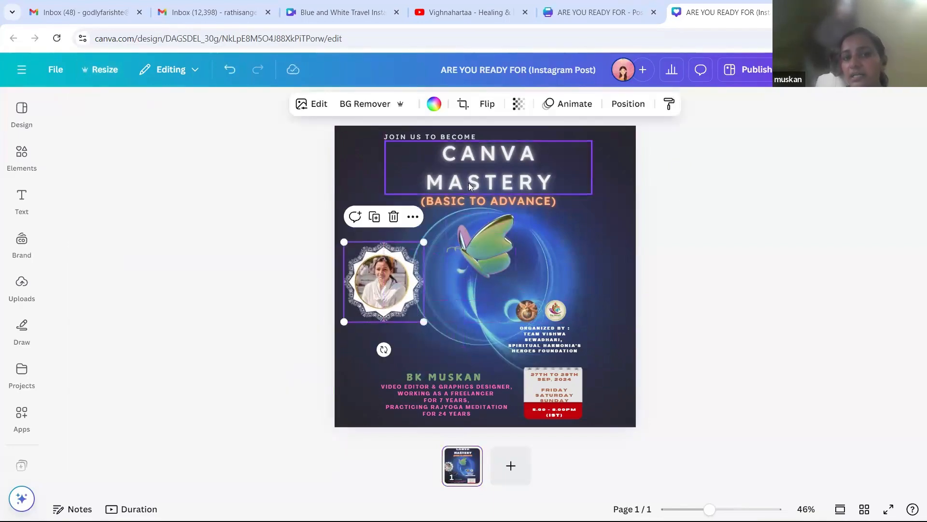
mouse_move(471, 186)
left_mouse_down()
mouse_move(452, 185)
mouse_move(490, 180)
mouse_move(455, 182)
left_mouse_up()
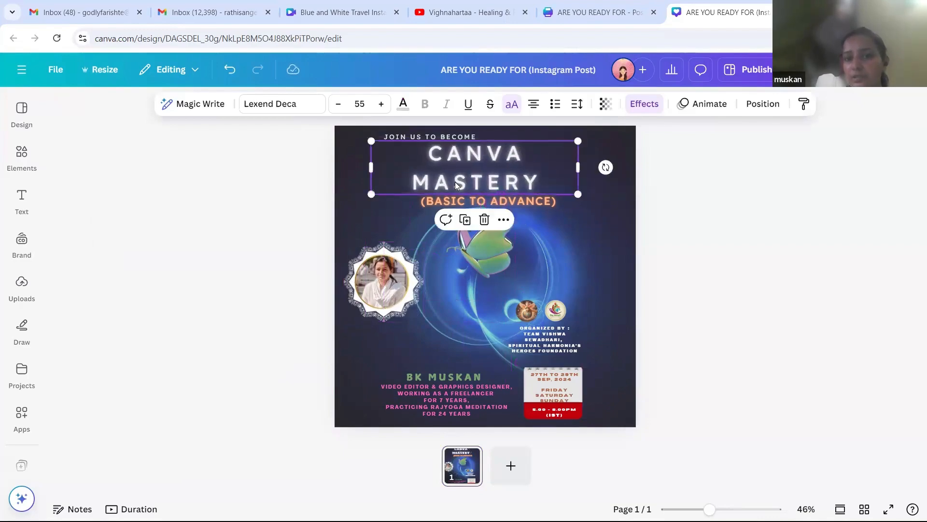
left_click(527, 311)
left_click_drag(527, 311, 580, 140)
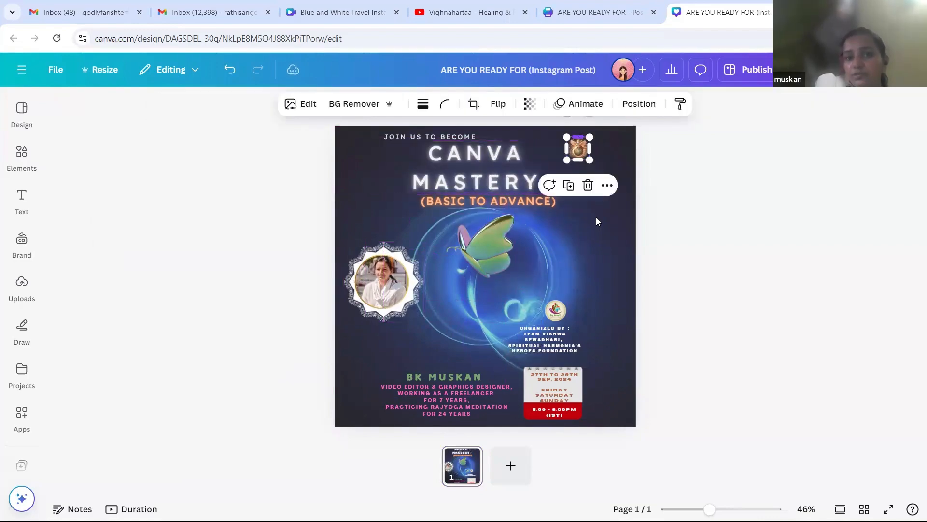
left_click_drag(555, 310, 612, 146)
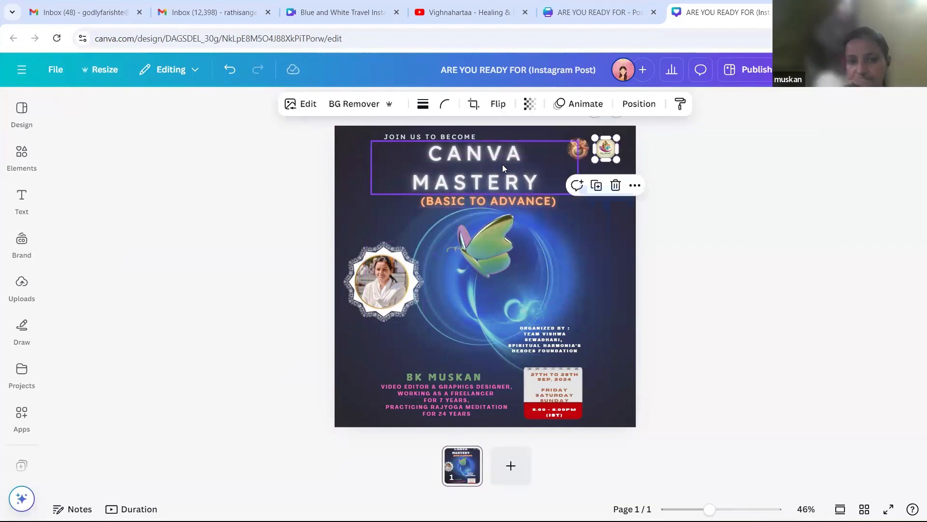
- Fit the "CANVA MASTERY" title on one line at font size 46.7 and move the "(BASIC TO ADVANCE)" subtitle closer beneath it
left_click_drag(503, 165, 475, 165)
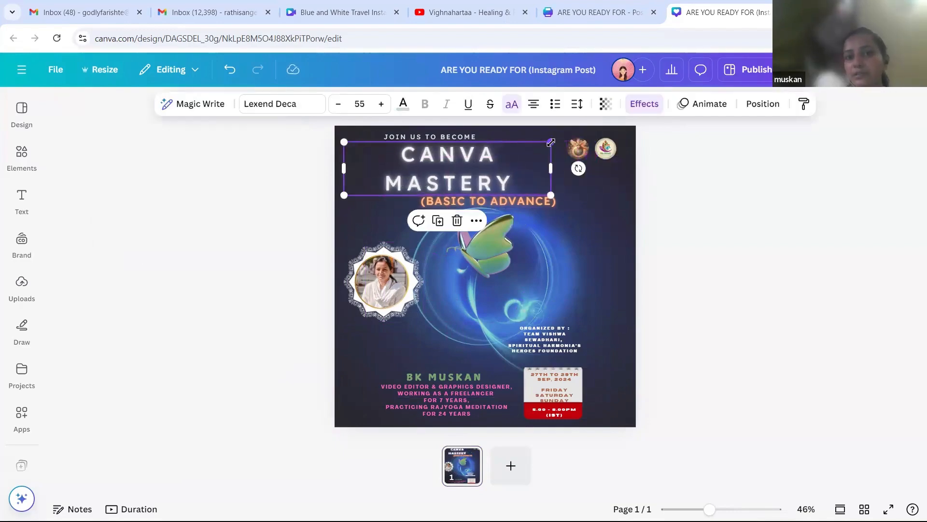
left_click_drag(550, 142, 618, 180)
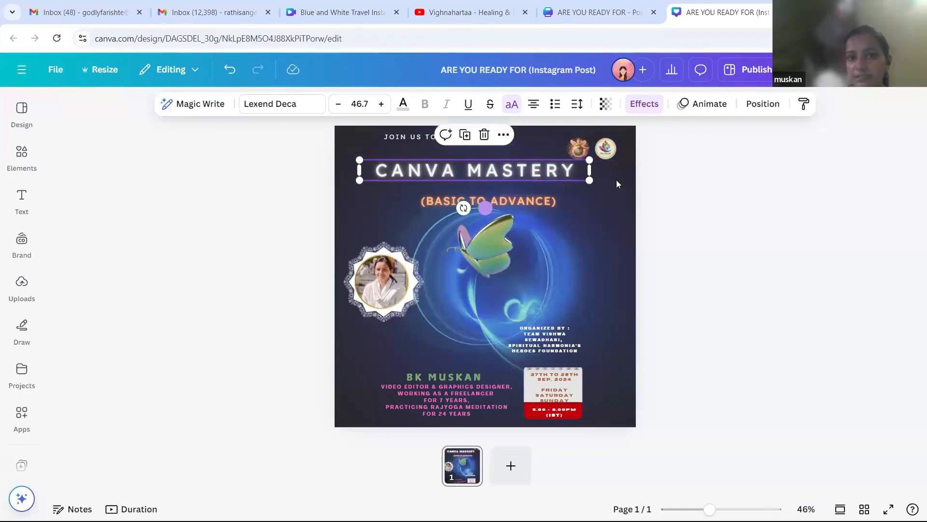
left_click(627, 219)
left_click_drag(530, 199, 515, 190)
- Shrink the framed portrait slightly, reposition it under the subtitle, and move the presenter's details text beside it over the butterfly
left_click_drag(391, 293, 391, 281)
mouse_move(421, 232)
left_mouse_down()
mouse_move(408, 245)
mouse_move(384, 240)
mouse_move(420, 219)
left_mouse_up()
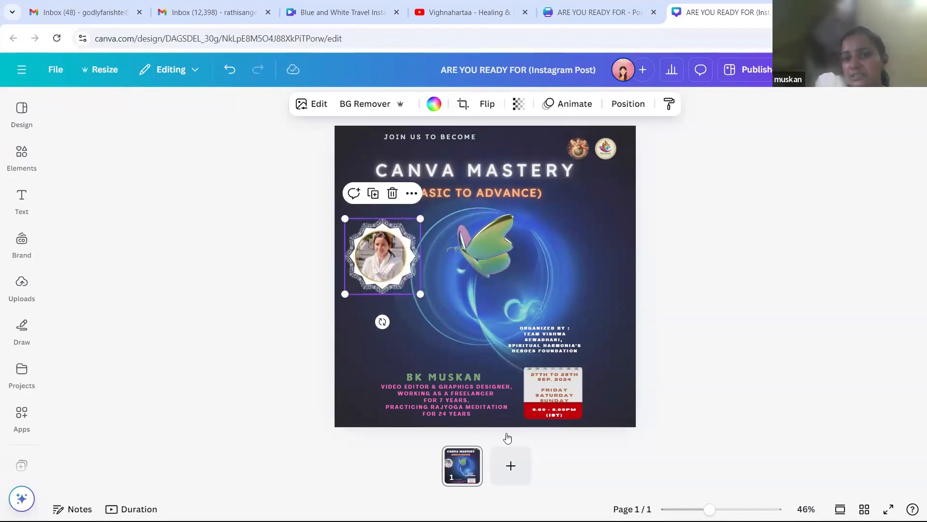
left_click_drag(377, 250, 390, 255)
left_click_drag(450, 388, 519, 253)
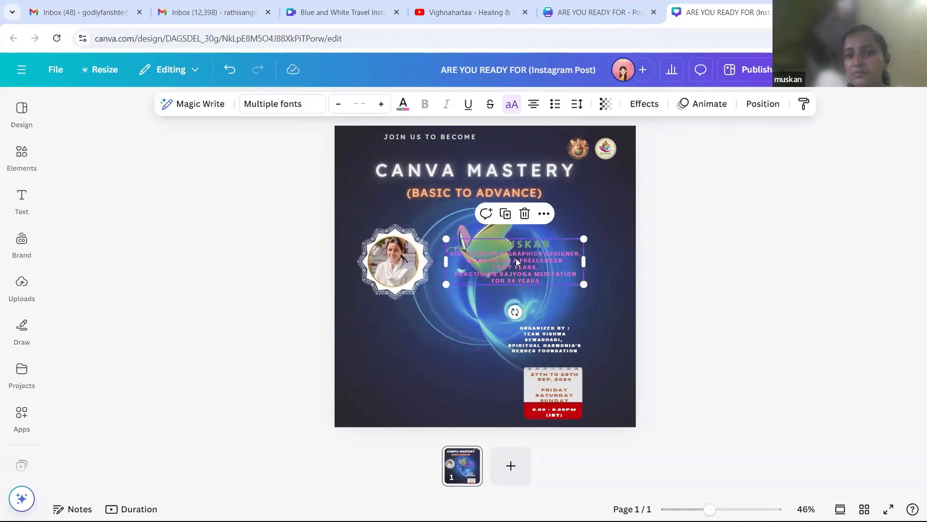
left_click_drag(540, 262, 546, 262)
- Enlarge the background image within its crop and reposition it so the blue swirl sits toward the post's lower-left area
left_click(624, 227)
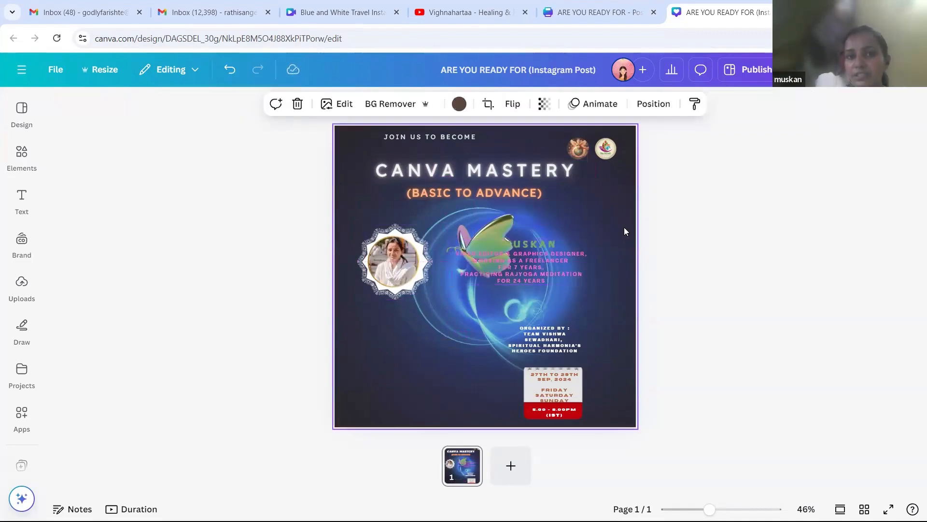
left_click(489, 105)
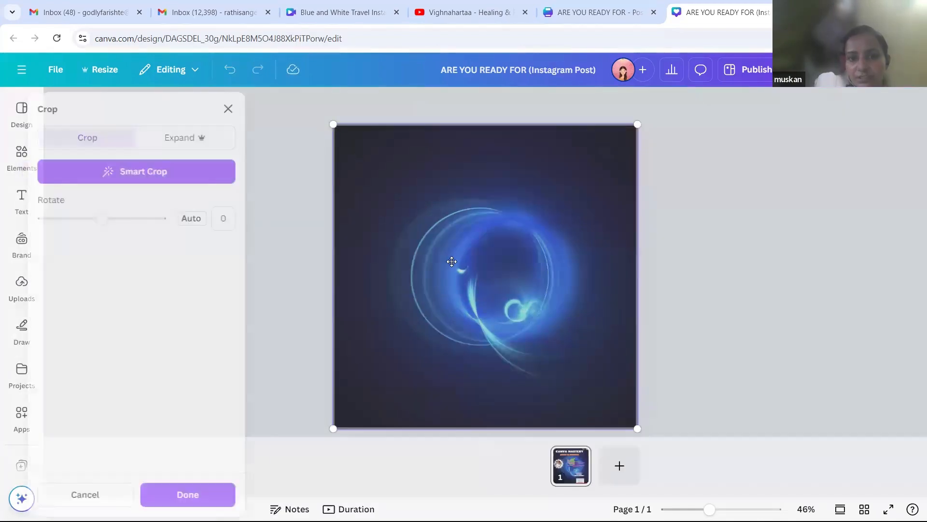
left_click_drag(462, 273, 372, 286)
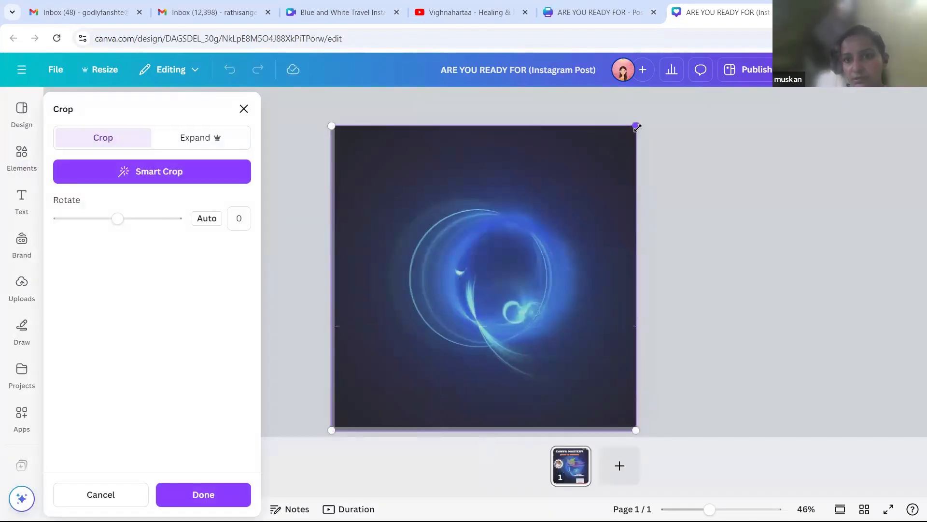
left_click_drag(675, 104, 734, 85)
left_click_drag(558, 252, 311, 465)
left_click_drag(635, 126, 668, 99)
left_click_drag(561, 245, 357, 447)
left_click(689, 258)
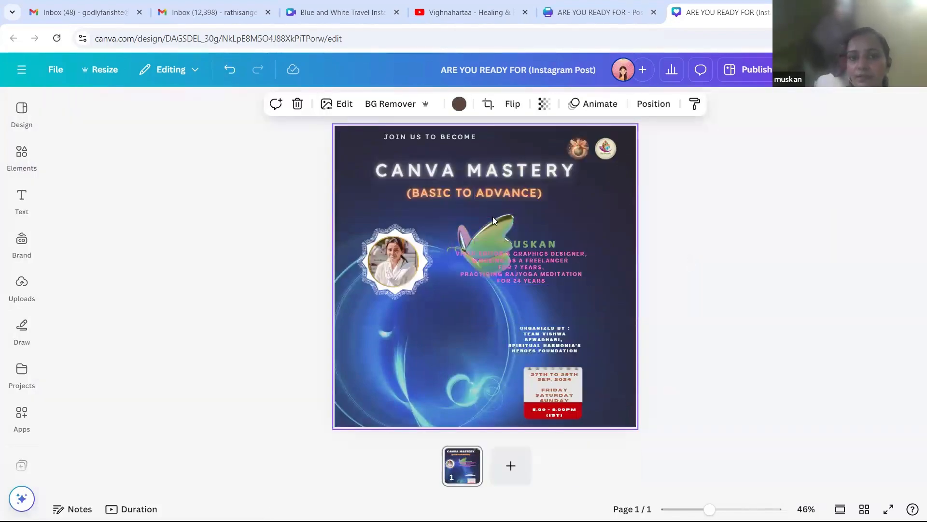
- Move the butterfly off the presenter's details to below the portrait, and reduce the background image's opacity
left_click_drag(499, 227, 452, 317)
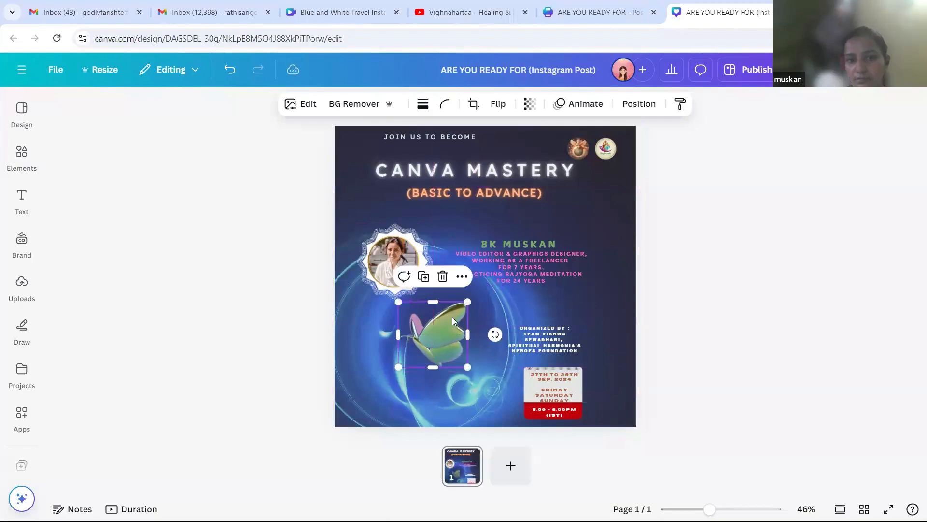
left_click(362, 388)
left_click(545, 104)
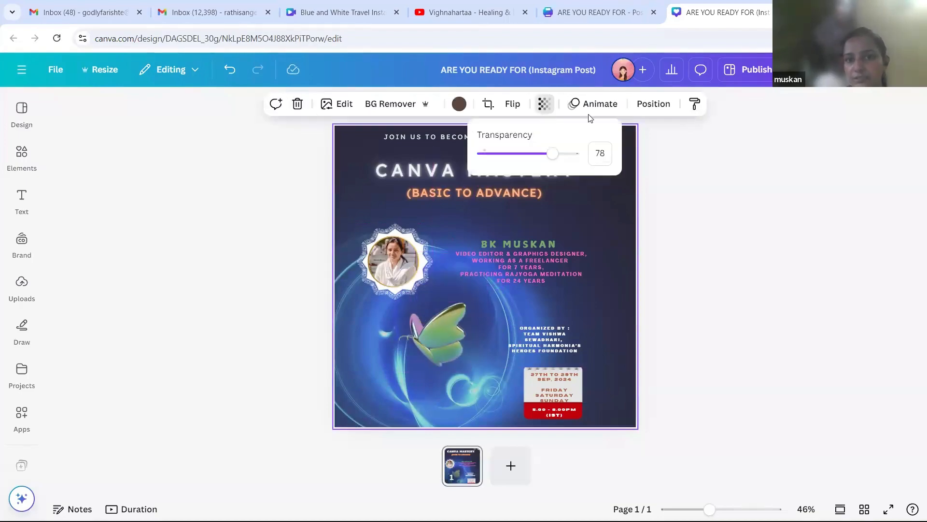
left_click_drag(551, 159, 522, 158)
left_click(669, 268)
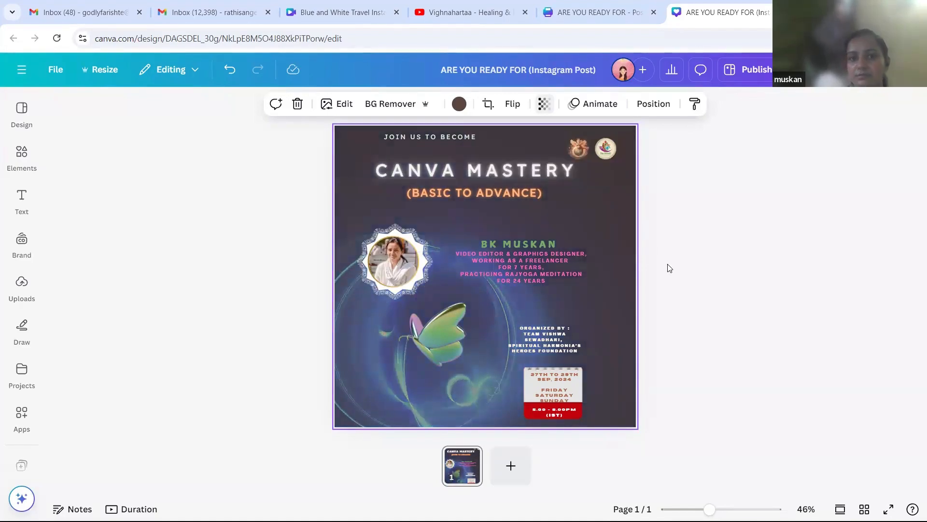
- Enlarge the butterfly and place it beneath the framed portrait in the post's lower-left area
left_click(431, 325)
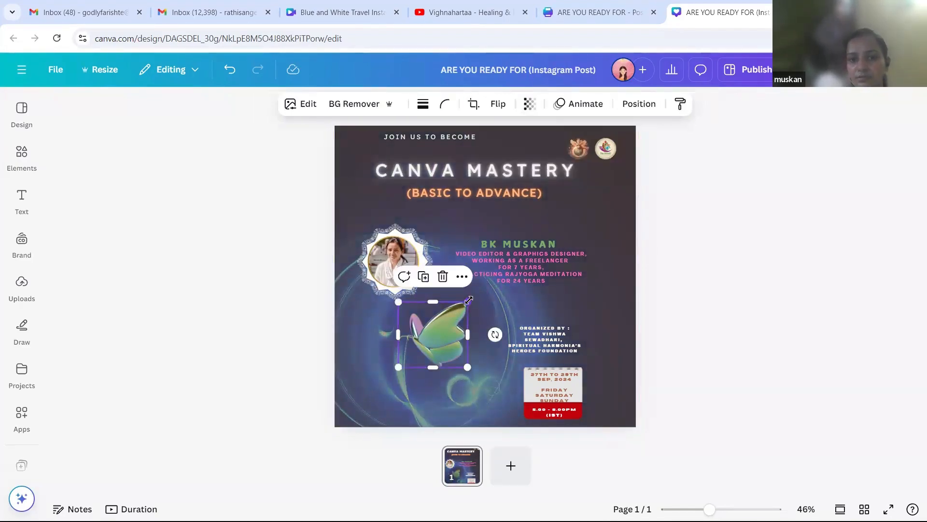
left_click_drag(469, 300, 504, 266)
left_click_drag(450, 322, 409, 350)
left_click(654, 280)
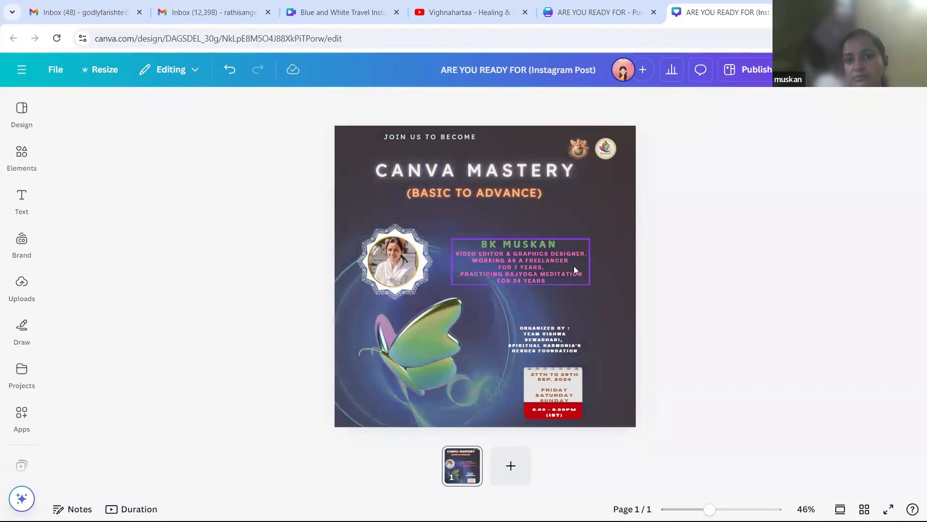
- Nudge the presenter's details text slightly up and toward the post's right edge, beside the portrait
left_click(546, 269)
left_click_drag(546, 268, 557, 261)
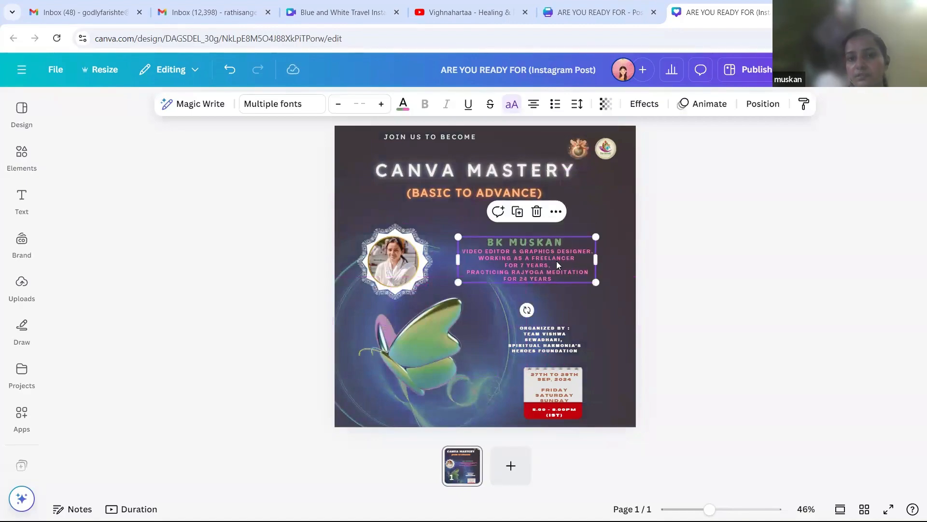
left_click(656, 255)
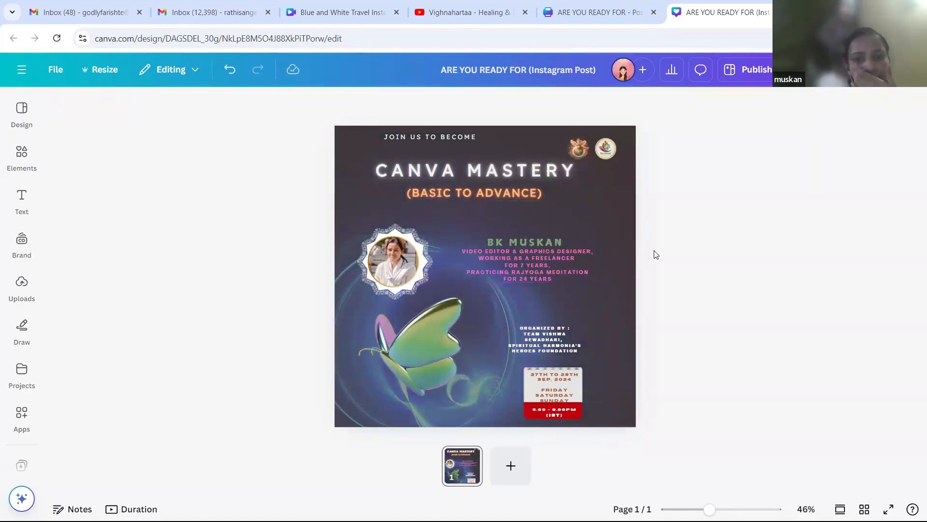
left_click(572, 255)
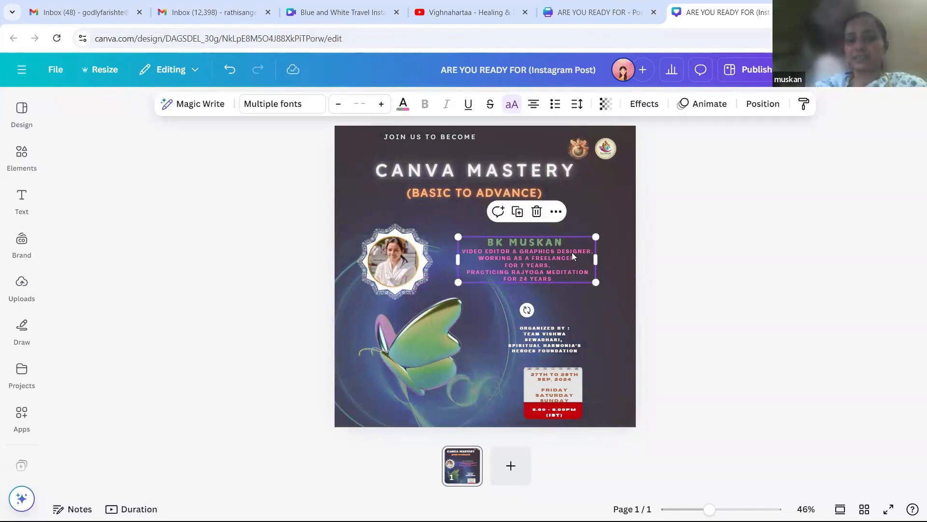
left_click(560, 280)
left_click(660, 266)
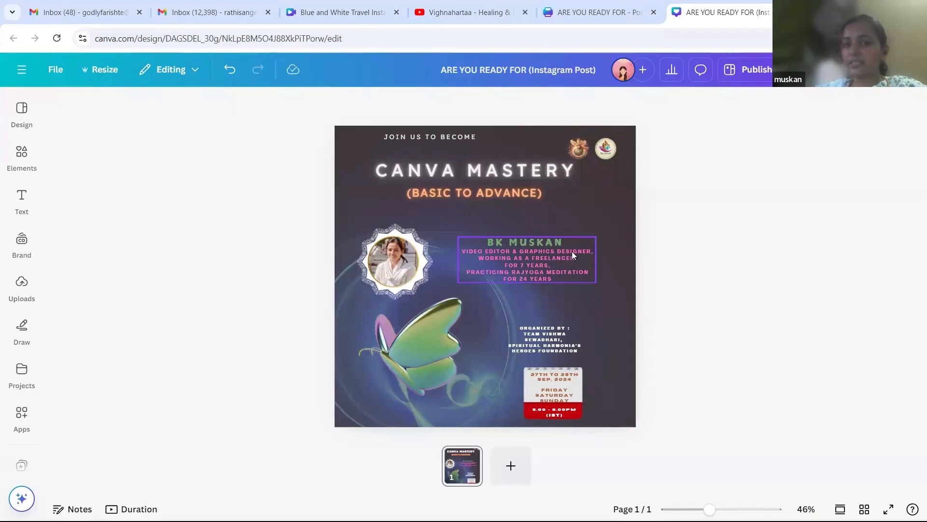
left_click(573, 255)
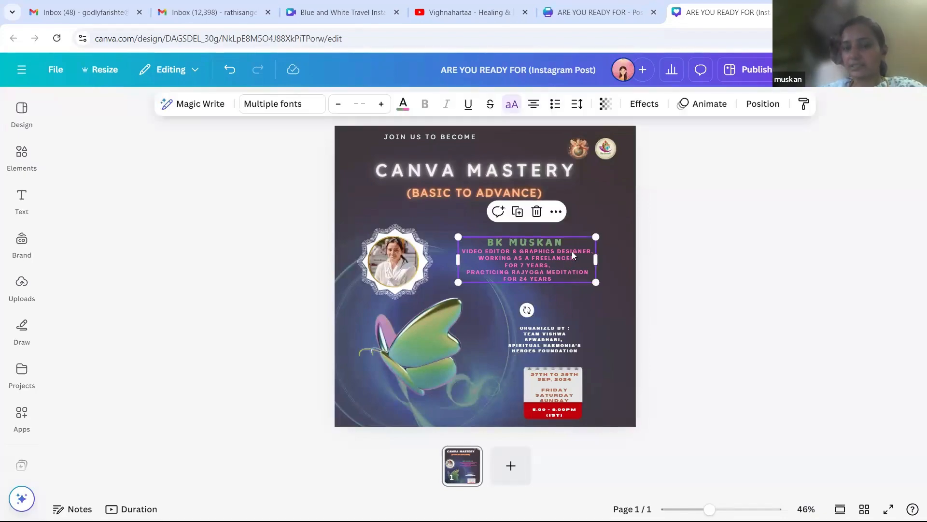
mouse_move(572, 251)
left_mouse_down()
mouse_move(600, 208)
mouse_move(631, 242)
mouse_move(575, 241)
mouse_move(575, 248)
left_mouse_up()
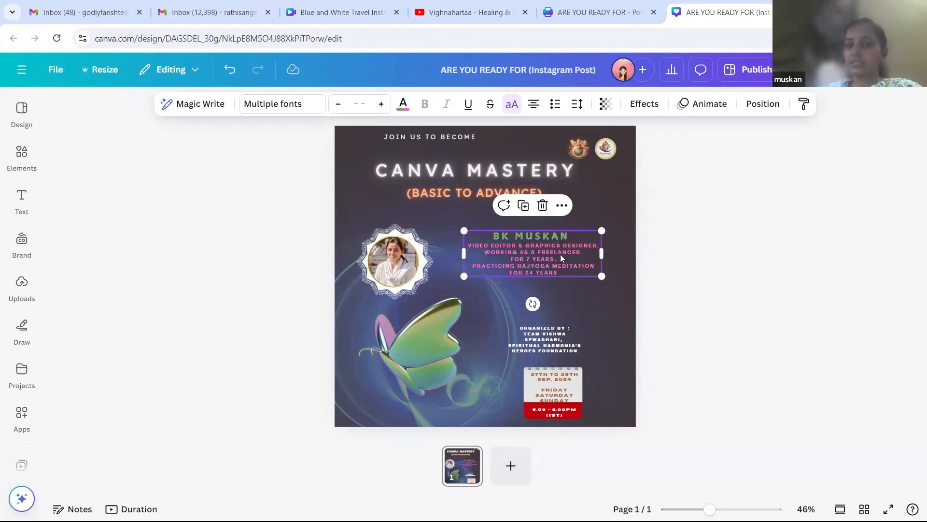
left_click(653, 248)
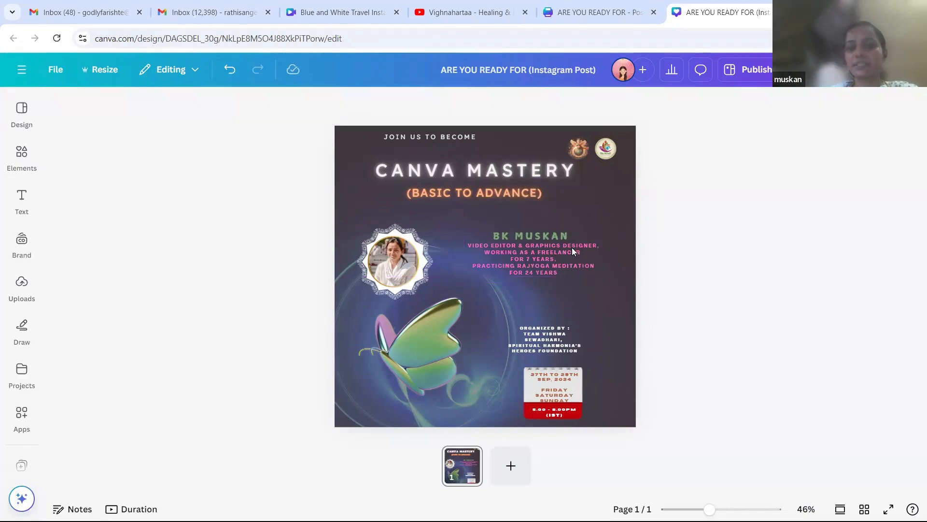
- Change the font of the presenter's name line to Luciole from the Corporate fonts
left_click(569, 250)
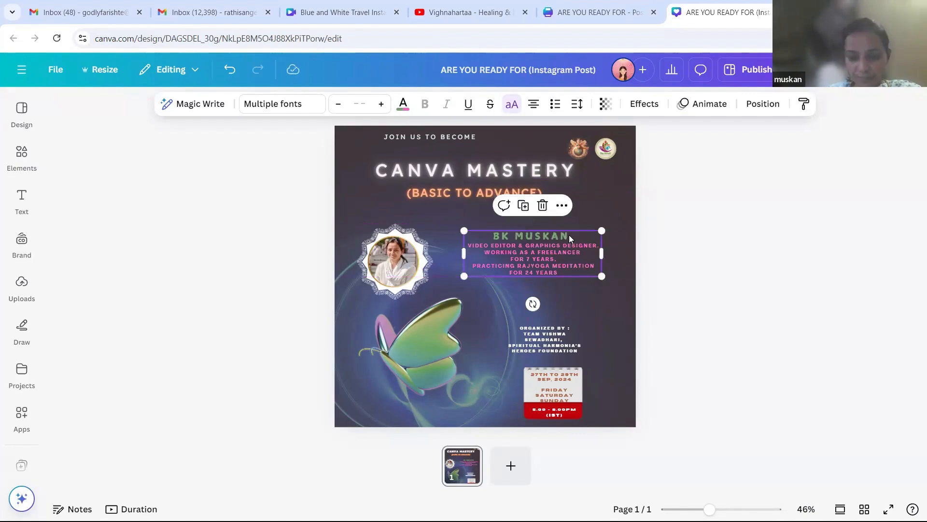
left_click(569, 235)
left_click_drag(570, 235, 487, 233)
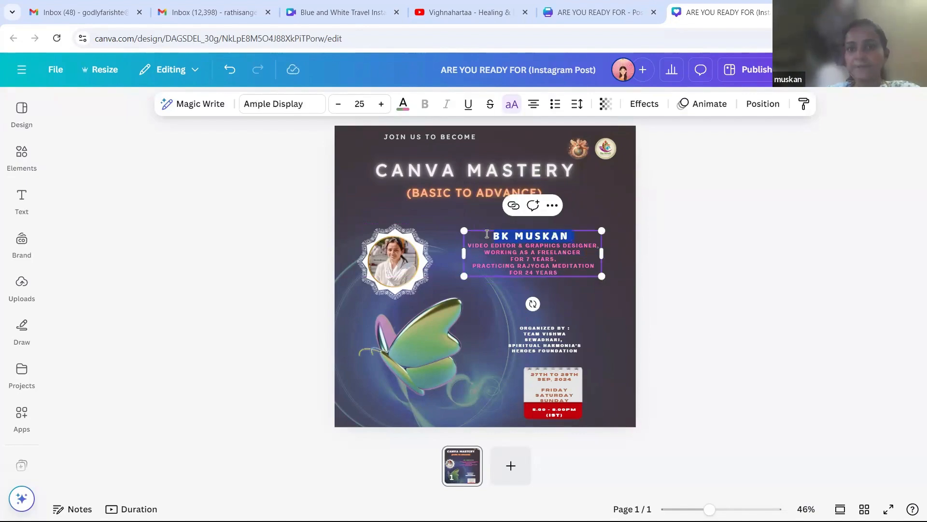
left_click(248, 103)
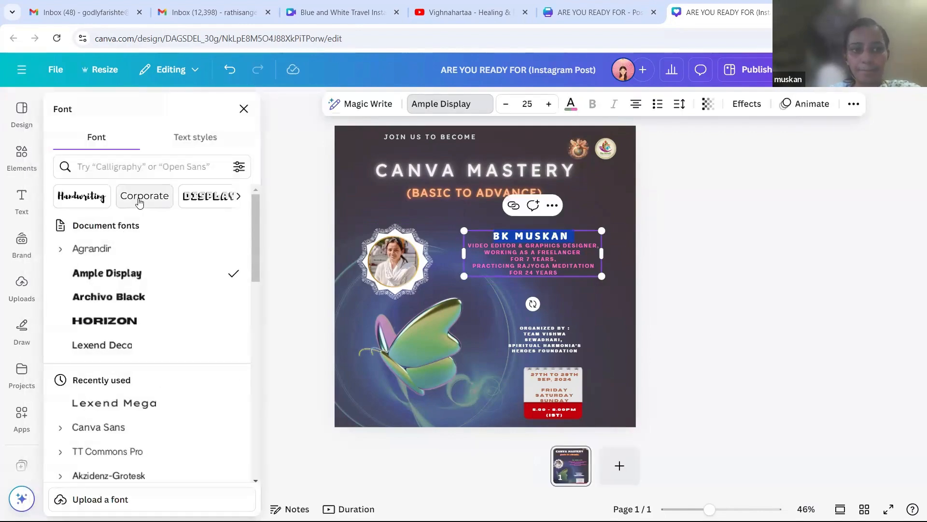
left_click(140, 202)
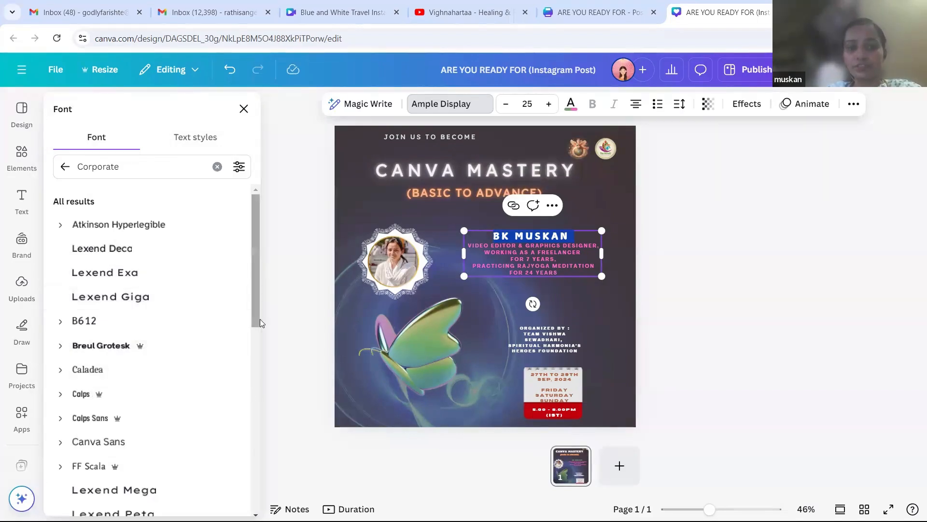
left_click_drag(256, 319, 261, 394)
scroll(261, 396, "down", 1)
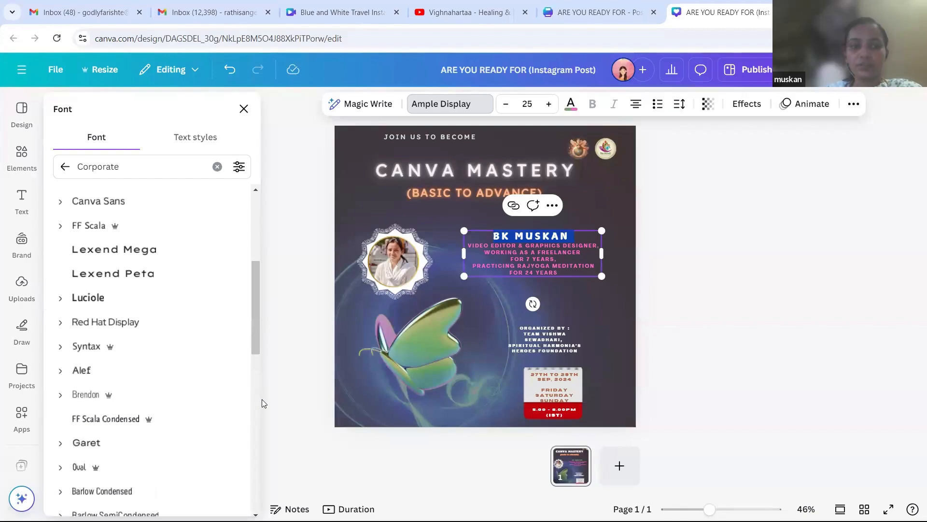
left_click(140, 279)
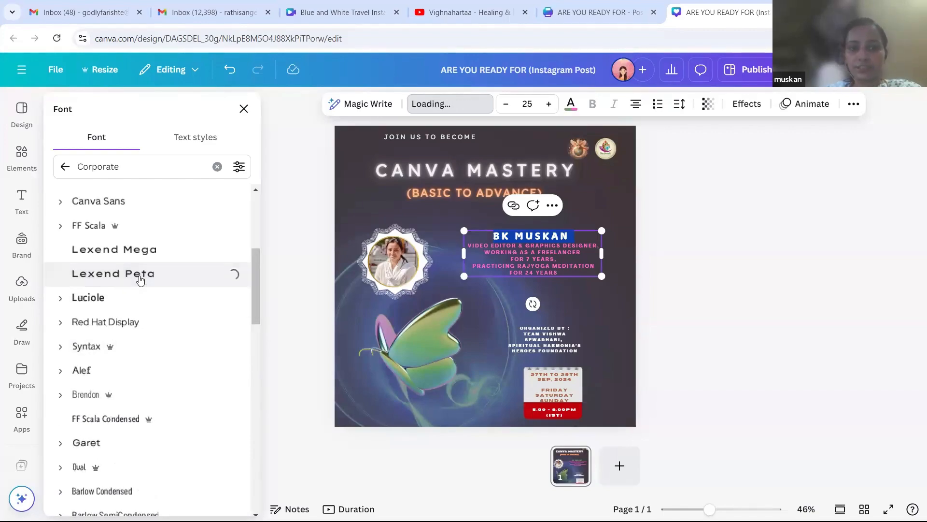
left_click(99, 301)
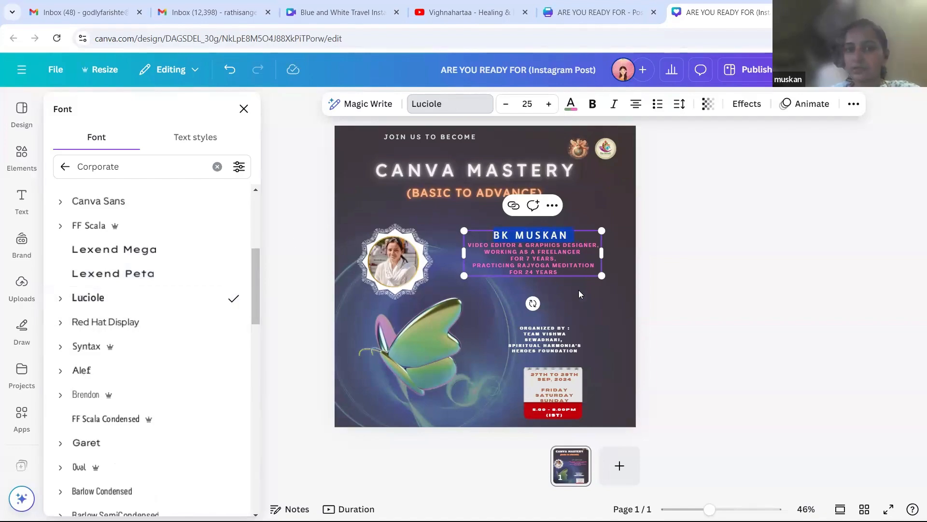
- Recolour the presenter's name line with the yellow from the brand kit's Doodle palette
left_click(570, 103)
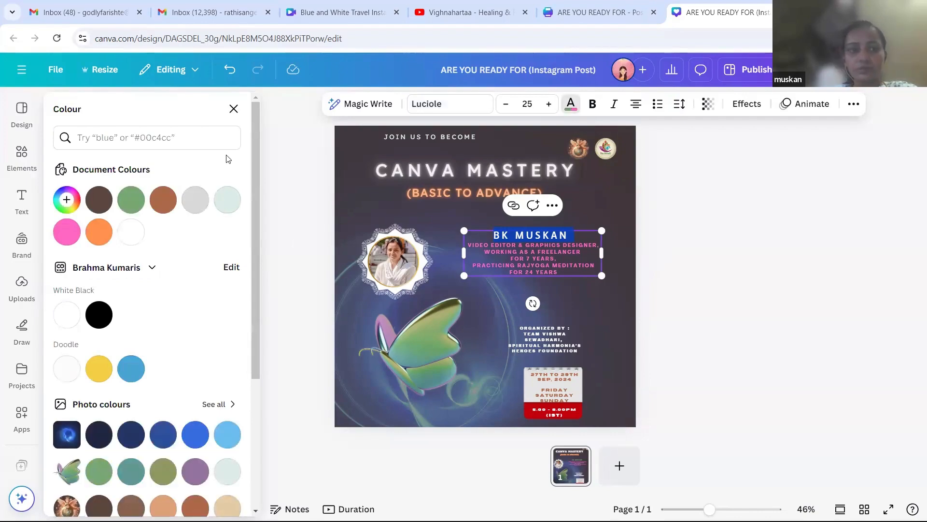
left_click(62, 324)
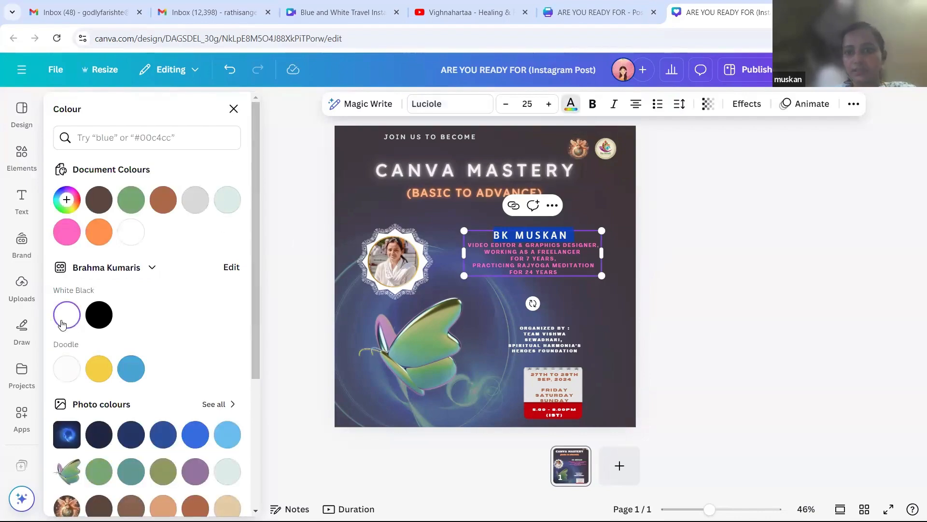
left_click(99, 369)
left_click(688, 257)
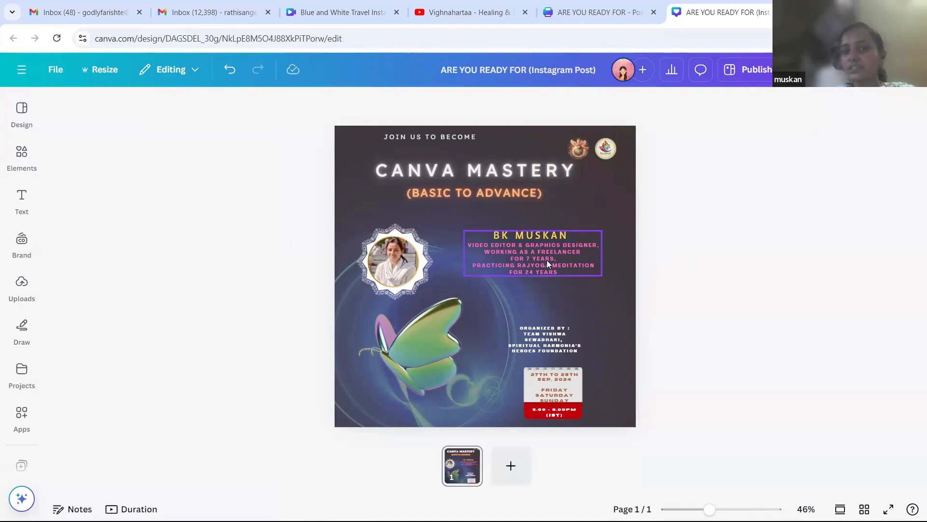
- Reduce the font size of the description lines under the presenter's name to 8
left_click(559, 273)
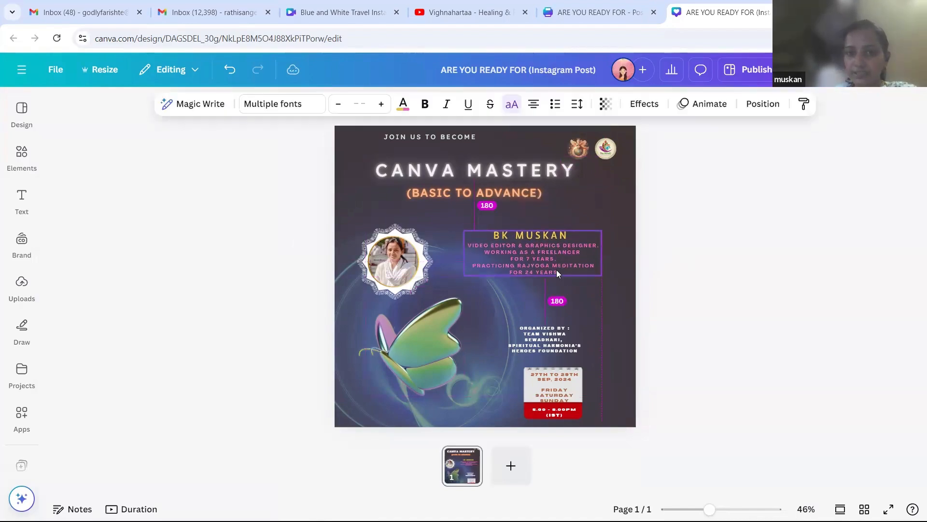
left_click(560, 271)
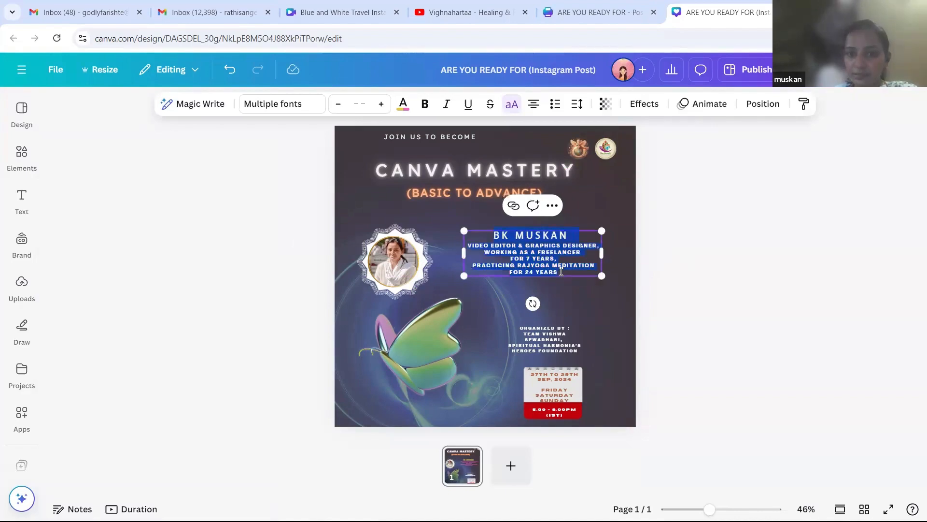
left_click(561, 271)
left_click_drag(558, 271, 466, 244)
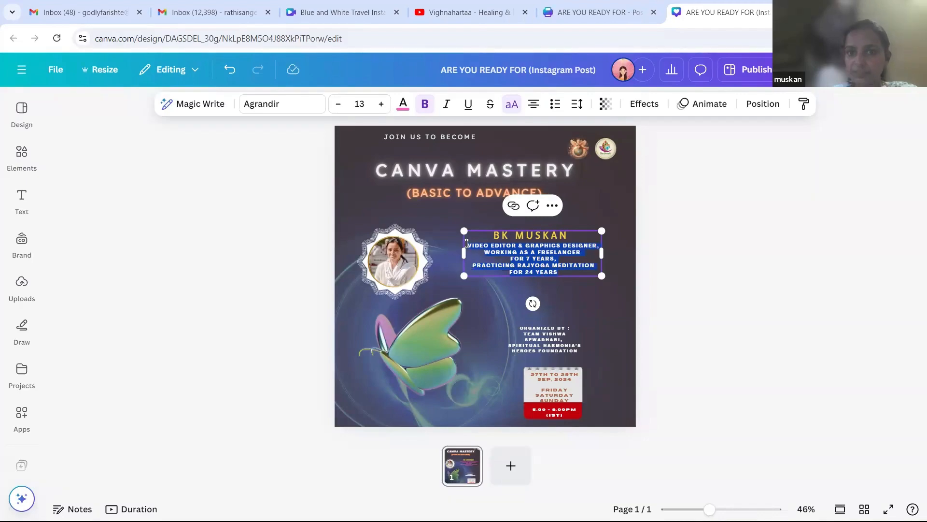
left_click(338, 105)
left_click(338, 104)
left_click(337, 104)
left_click(337, 105)
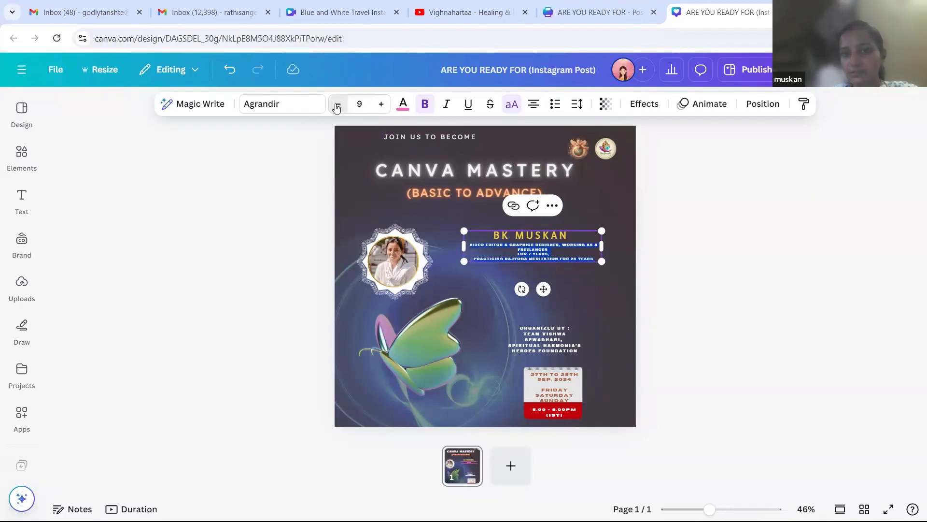
left_click(338, 104)
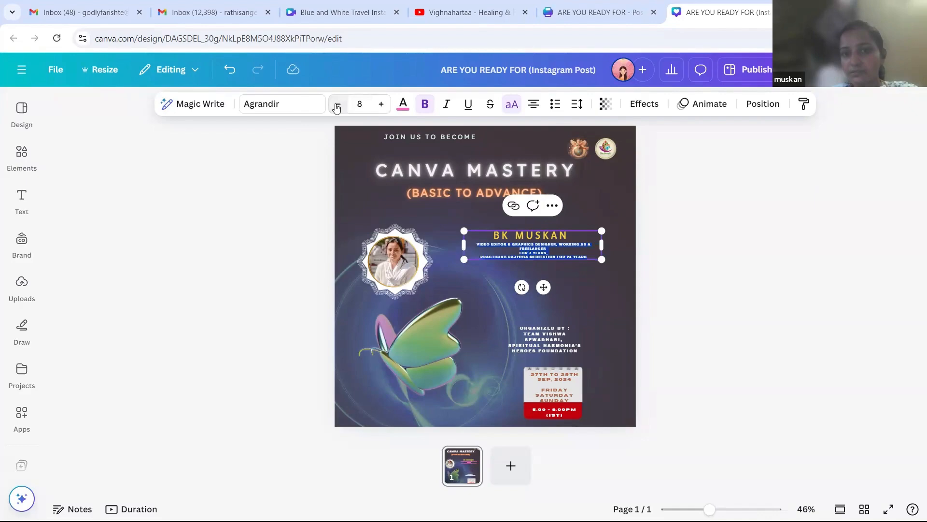
- Change the font of the description lines under the presenter's name to Lexend Deca from the document fonts
left_click(283, 108)
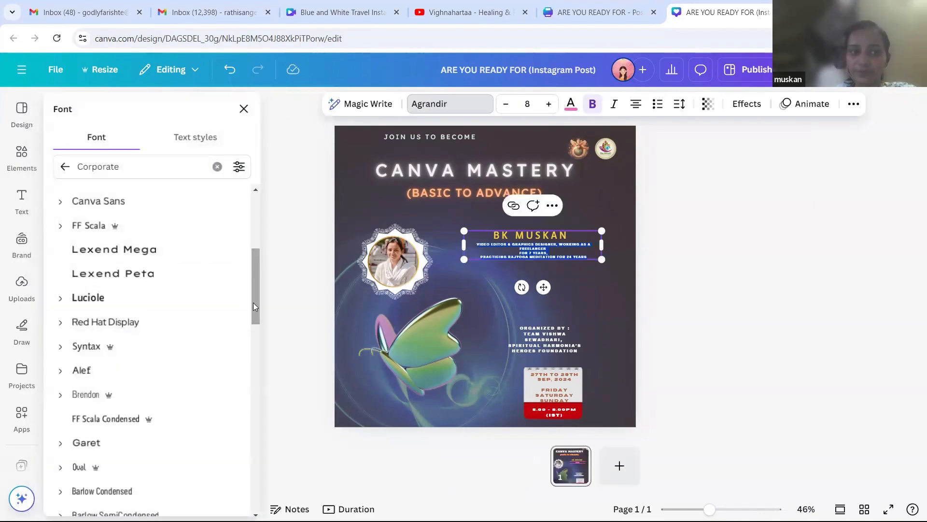
left_click(65, 167)
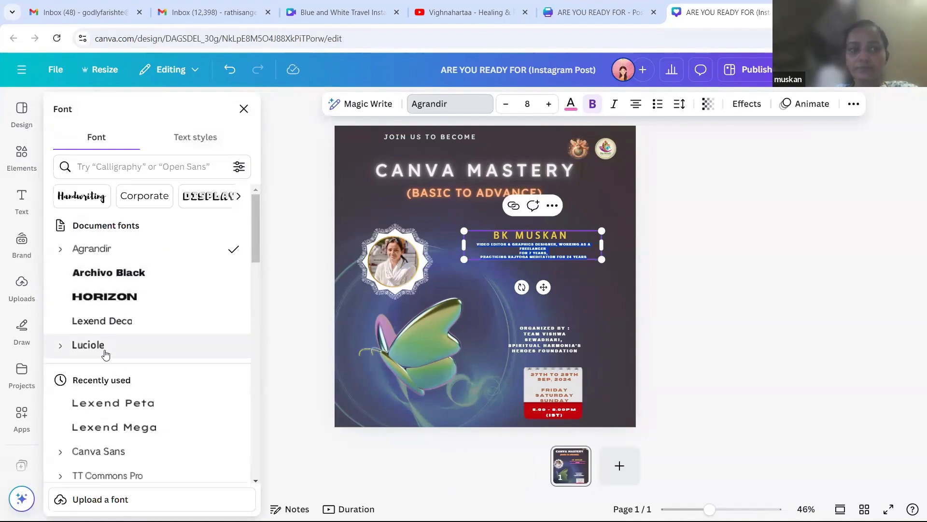
left_click(104, 325)
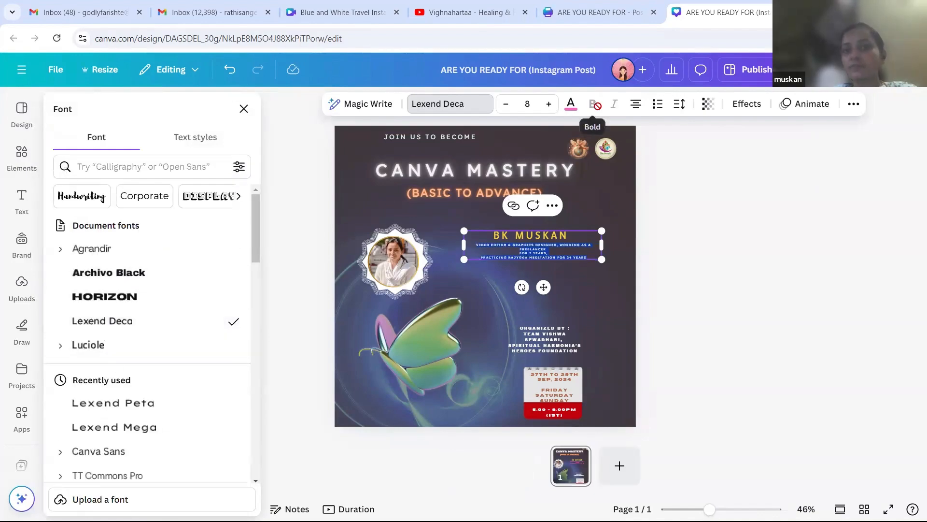
- Recolour the presenter's description lines with the pale mint document colour and move the whole presenter text block slightly down
left_click(571, 105)
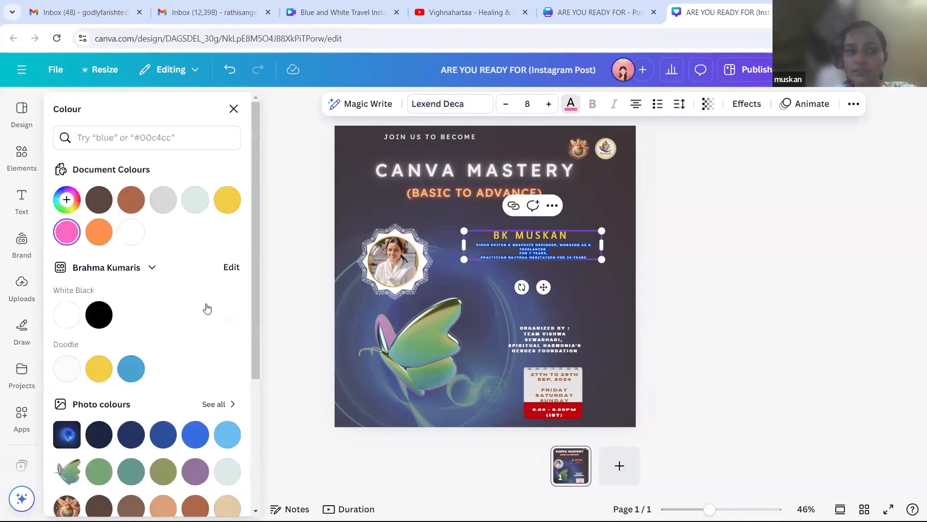
left_click(195, 199)
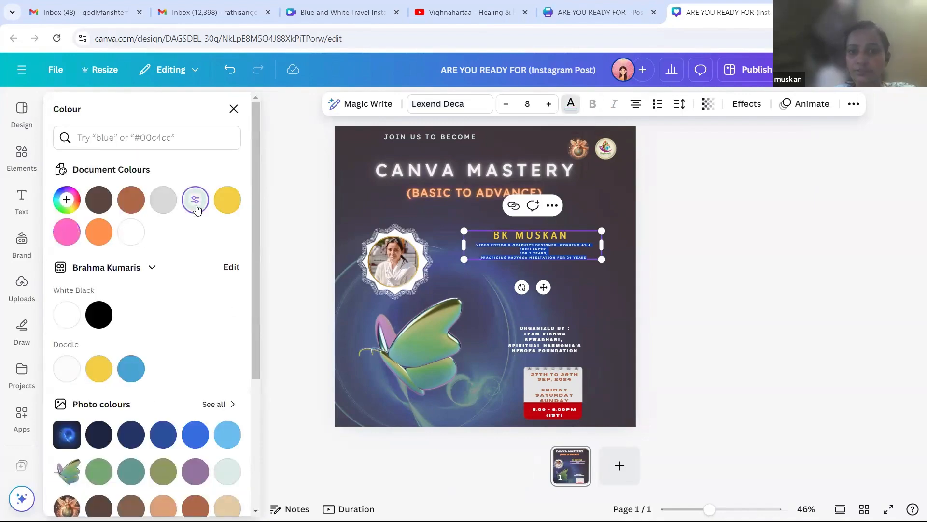
left_click(656, 266)
left_click(656, 266)
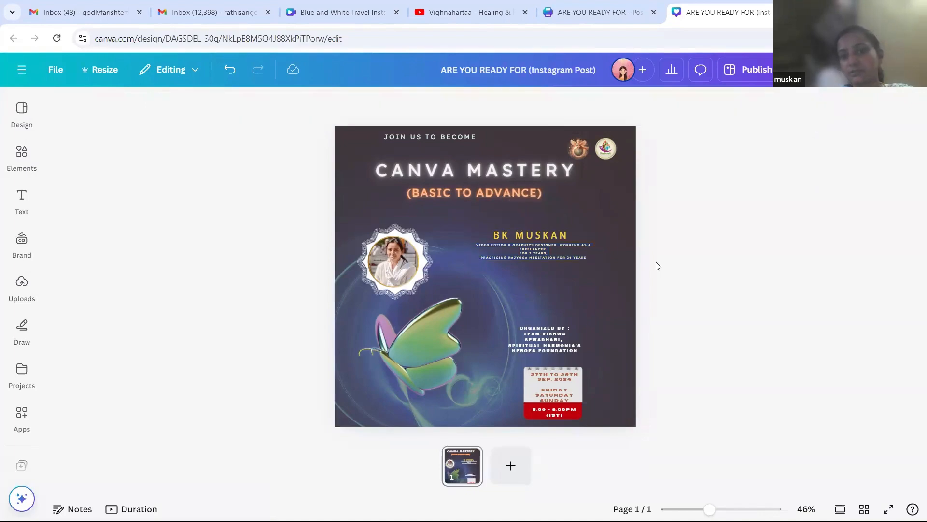
left_click_drag(533, 246, 536, 266)
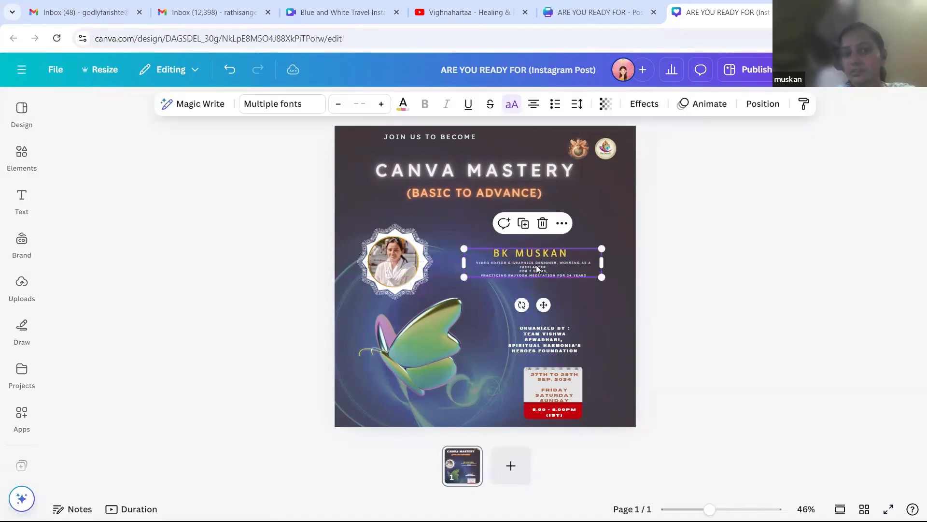
- Lower the butterfly image's transparency value so it fades into the post's background
left_click(403, 373)
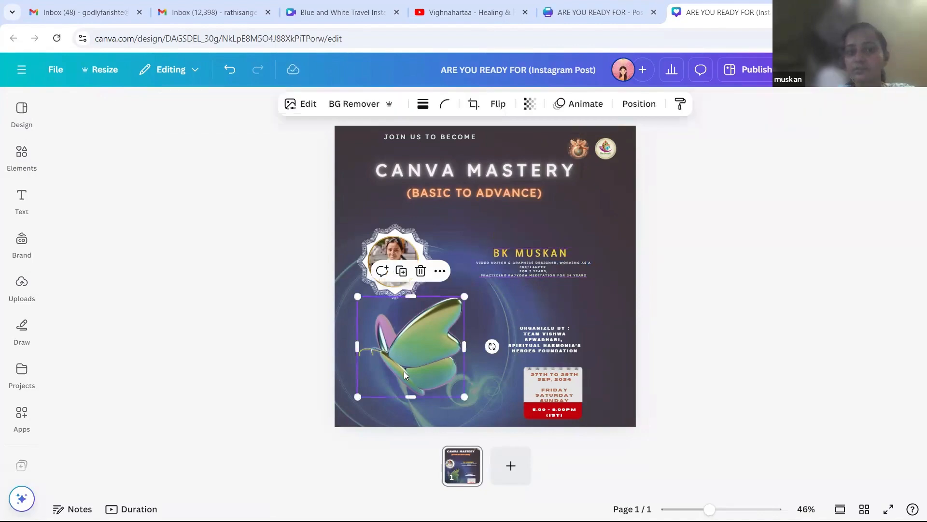
left_click(530, 104)
left_click_drag(533, 165, 505, 160)
left_click(688, 401)
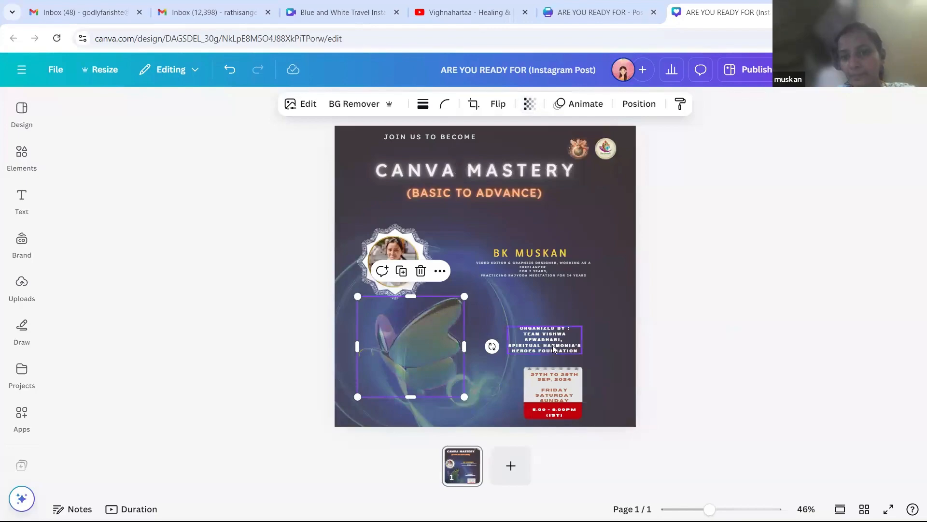
- Move the organizer text to the post's bottom centre and the date-and-time text off the calendar graphic to the middle, over the butterfly
left_click_drag(553, 346, 473, 412)
left_click_drag(533, 395, 657, 328)
left_click(687, 227)
left_click_drag(601, 322, 532, 331)
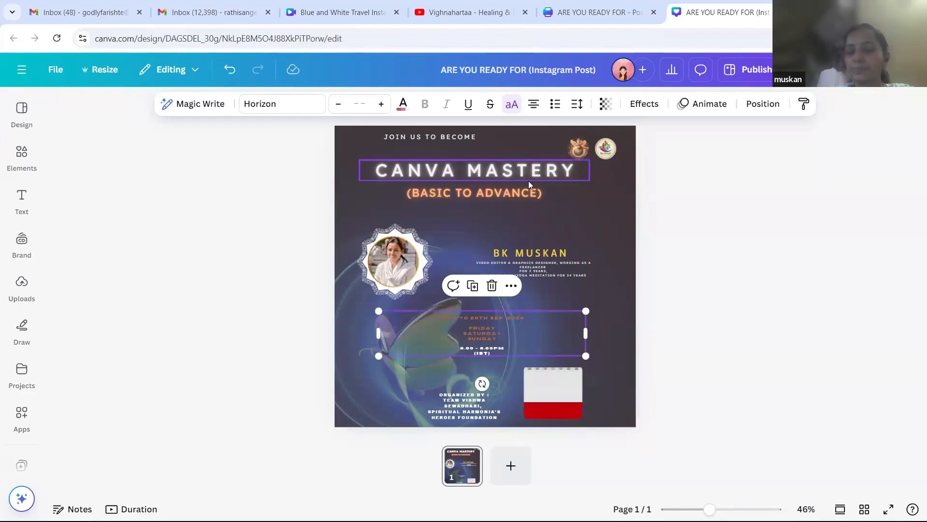
- Delete the empty calendar graphic and widen the organizer text into three lines centred below the date text
left_click(547, 400)
left_click(563, 342)
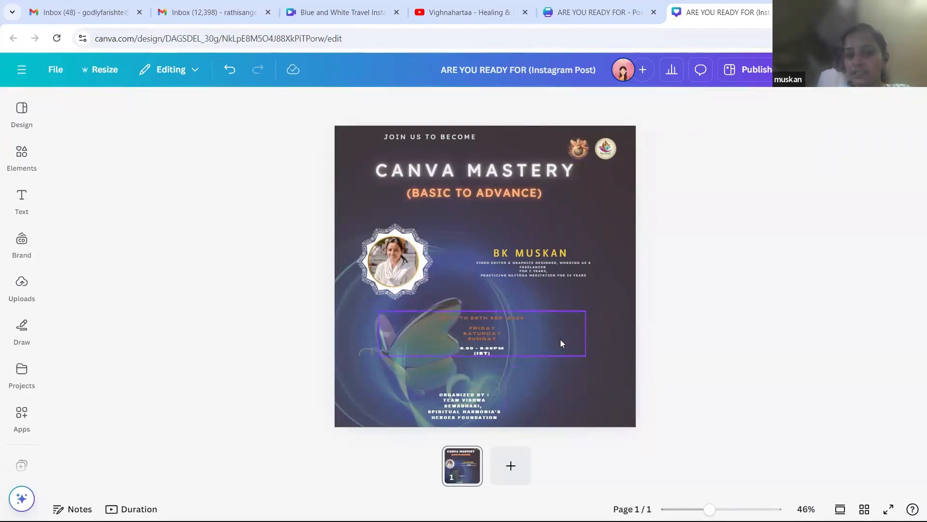
left_click_drag(473, 412, 531, 395)
left_click(656, 310)
- Increase the font size of the whole date-and-time text block by three increments
left_click(515, 334)
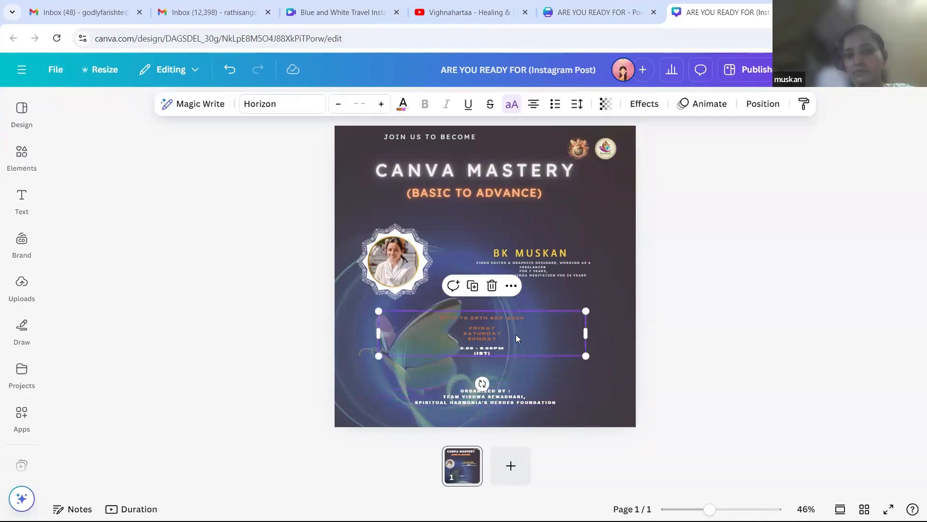
left_click(381, 104)
left_click(381, 104)
left_click(381, 104)
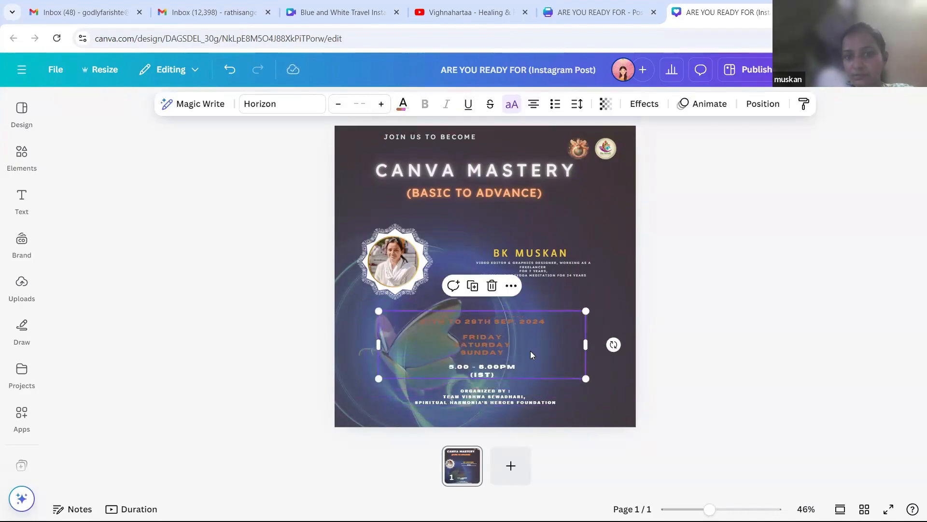
- Recolour all of the date-and-time text white
double_click(535, 370)
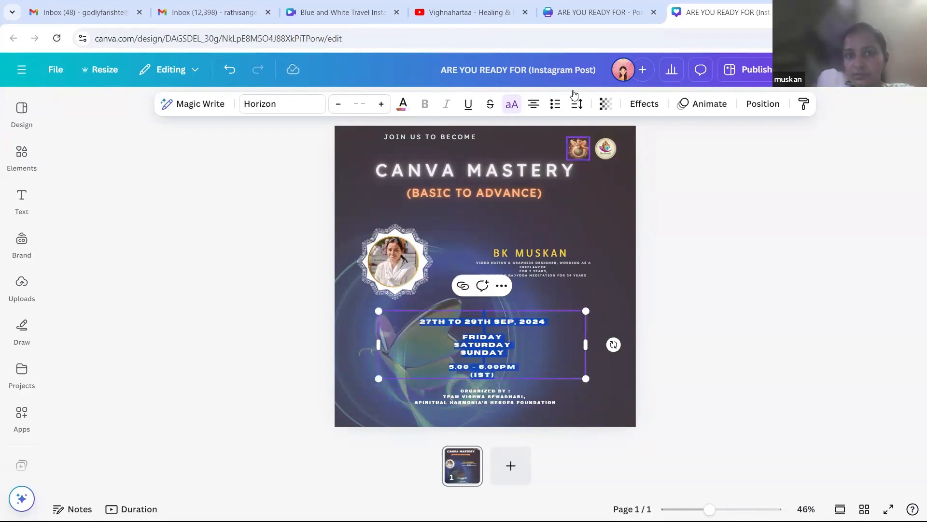
left_click(402, 105)
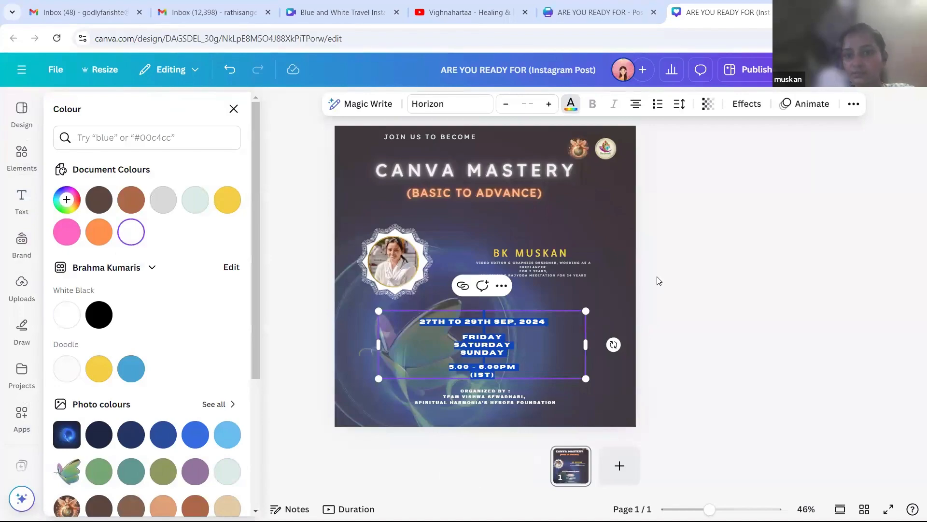
key("Escape")
key("Escape")
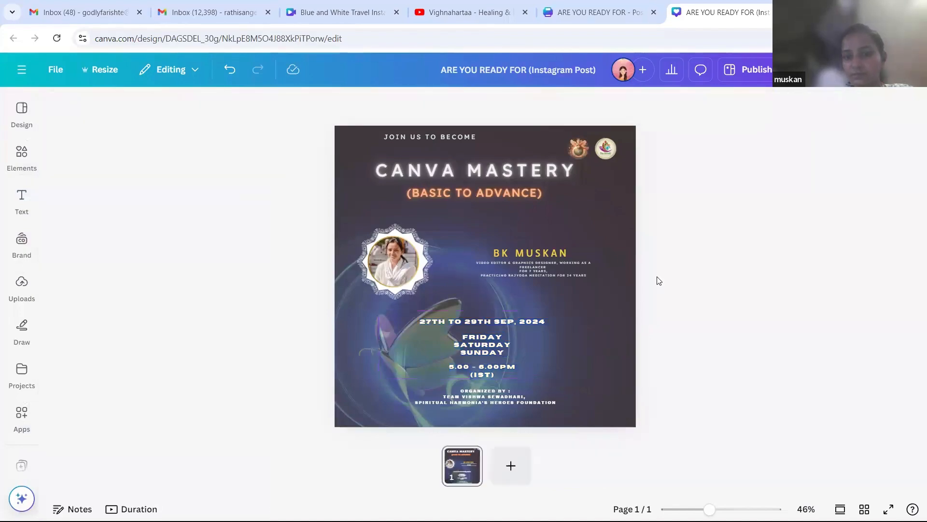
- Widen the date-and-time text box toward the post's right edge
left_click(473, 352)
left_click_drag(586, 345, 616, 345)
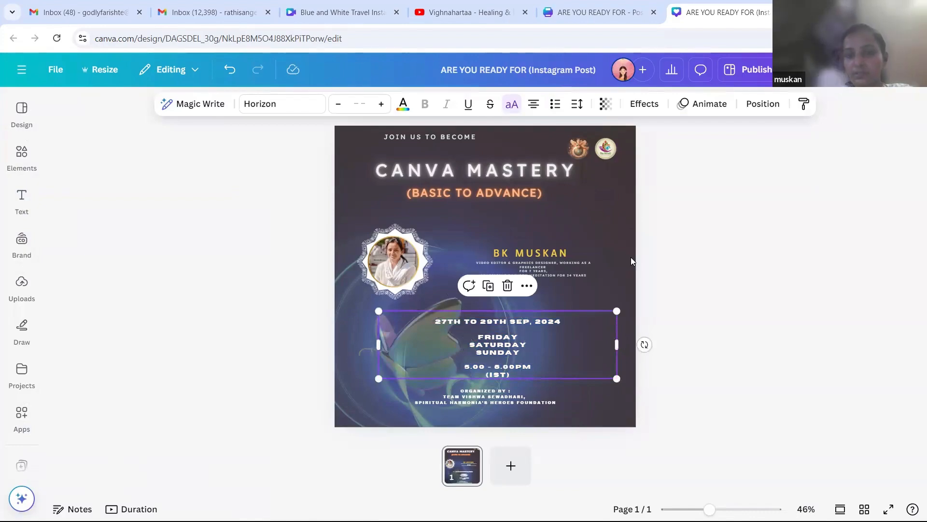
left_click(663, 302)
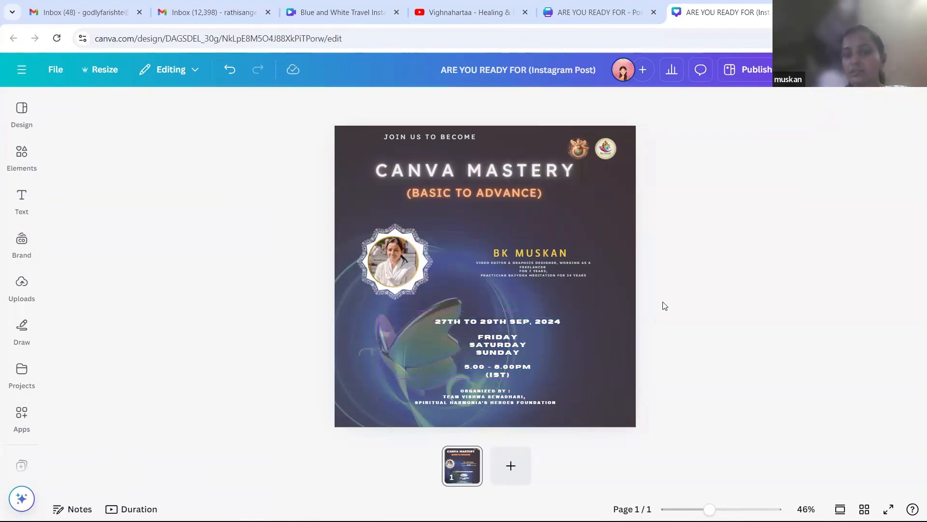
left_click(539, 341)
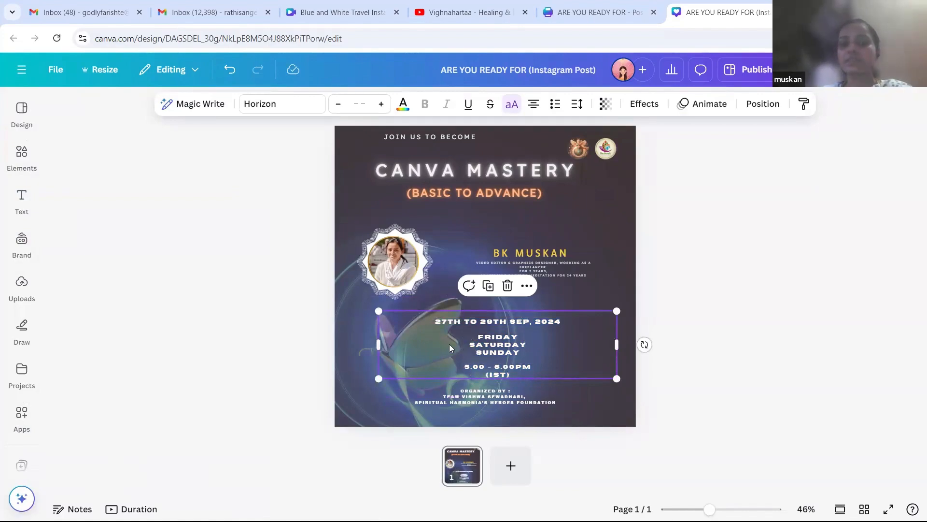
- Search the elements library for "date and time" and limit the results to graphics
left_click(29, 154)
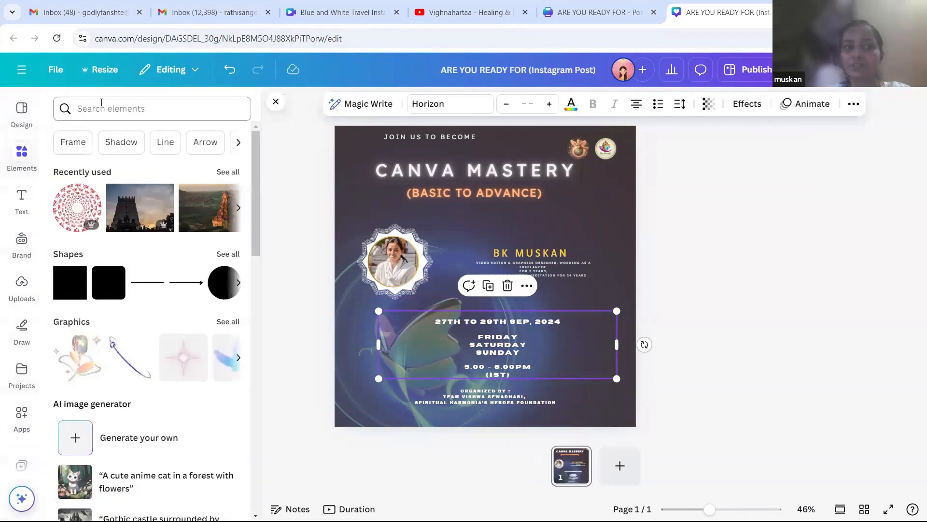
left_click(102, 109)
type("date")
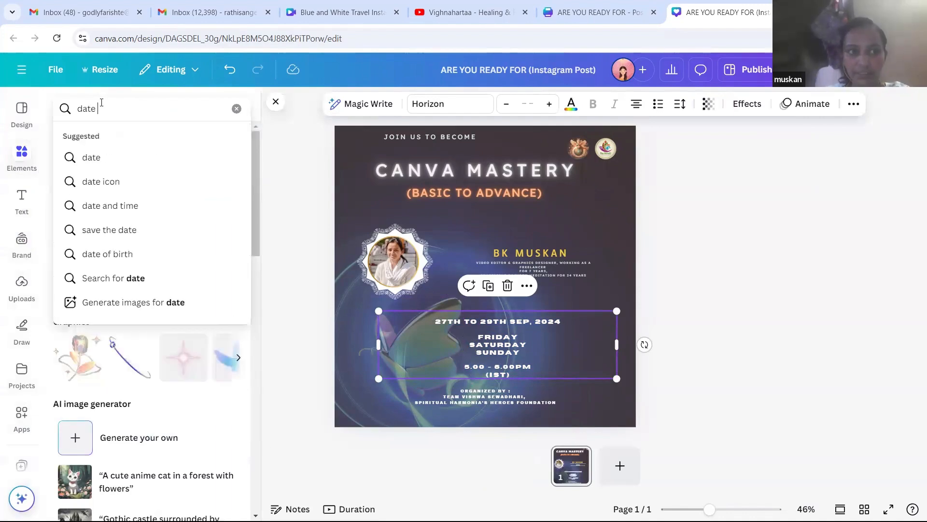
type(" and time")
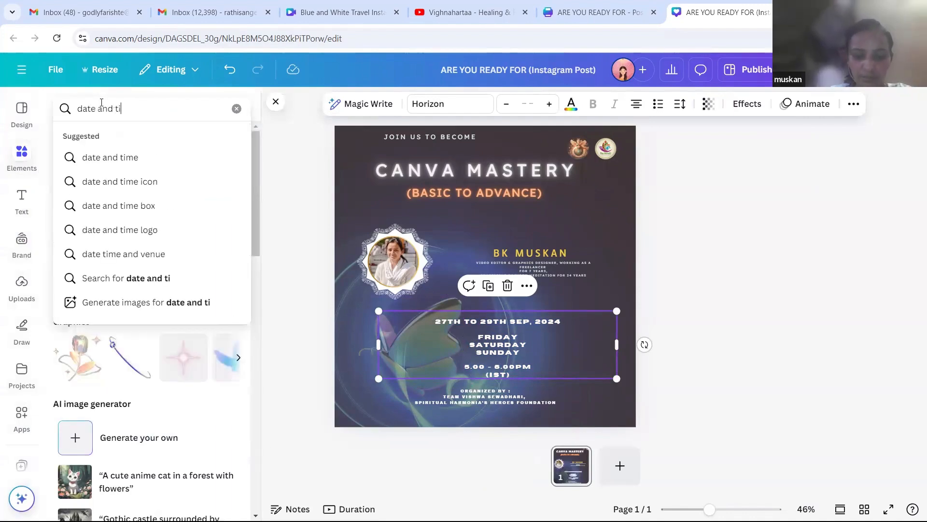
key("Return")
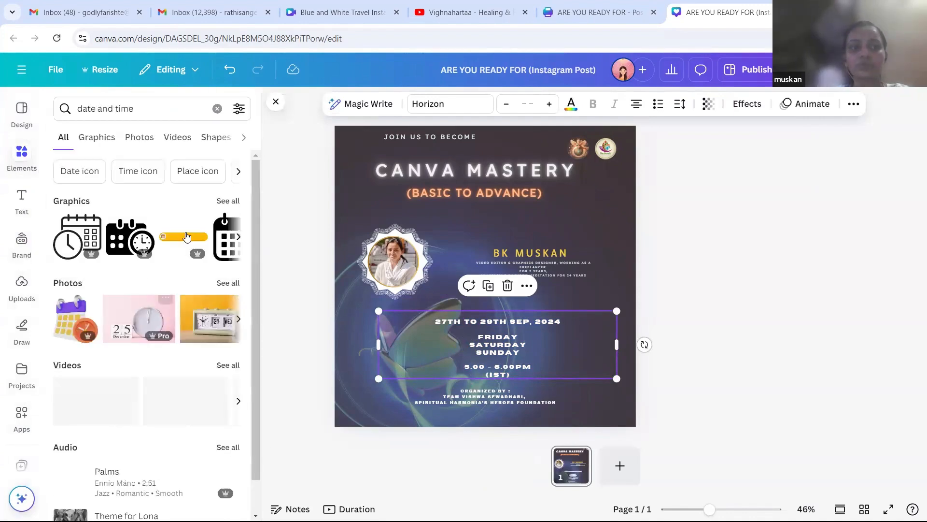
left_click(97, 138)
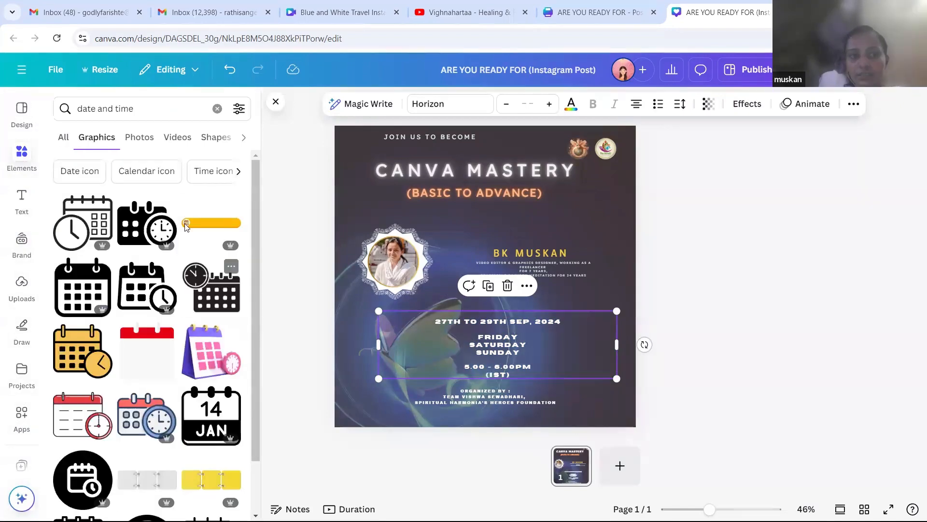
- Add the solid black calendar-and-clock graphic as a small icon left of the date text and recolour it orange
left_click(143, 234)
left_click_drag(544, 229, 407, 320)
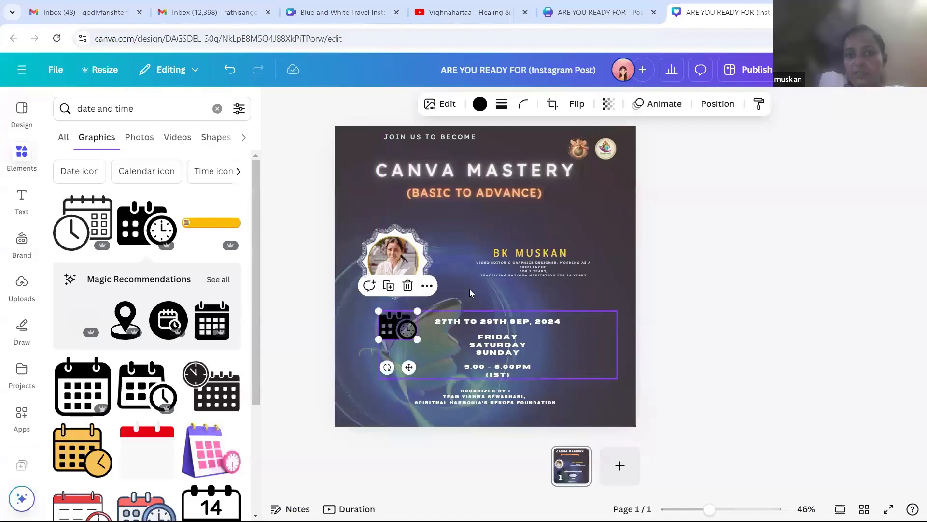
left_click(481, 104)
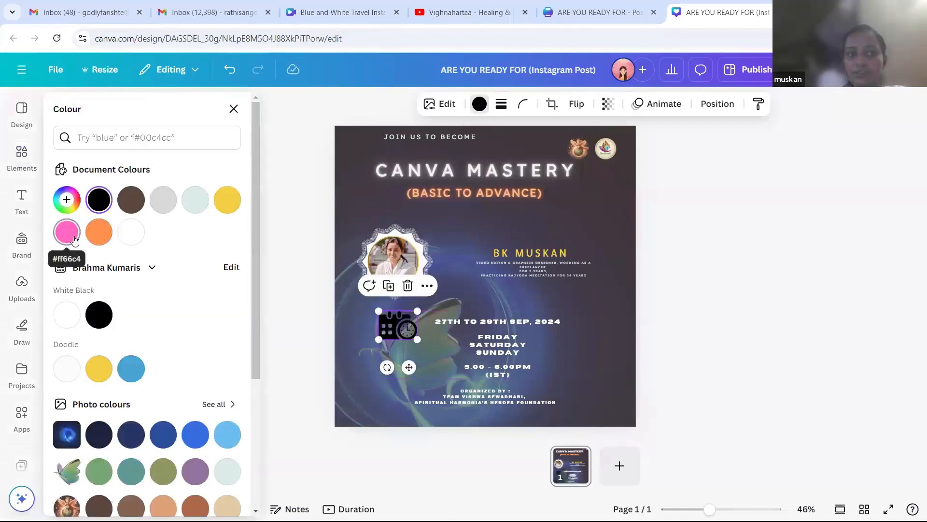
left_click(99, 232)
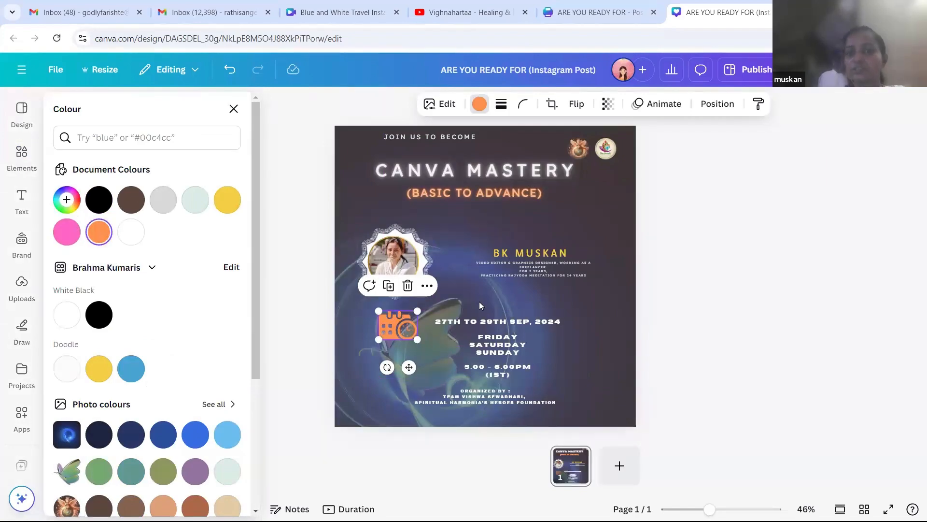
- Remove the line breaks between the weekdays and the time so they run together on one line under the date
left_click(572, 330)
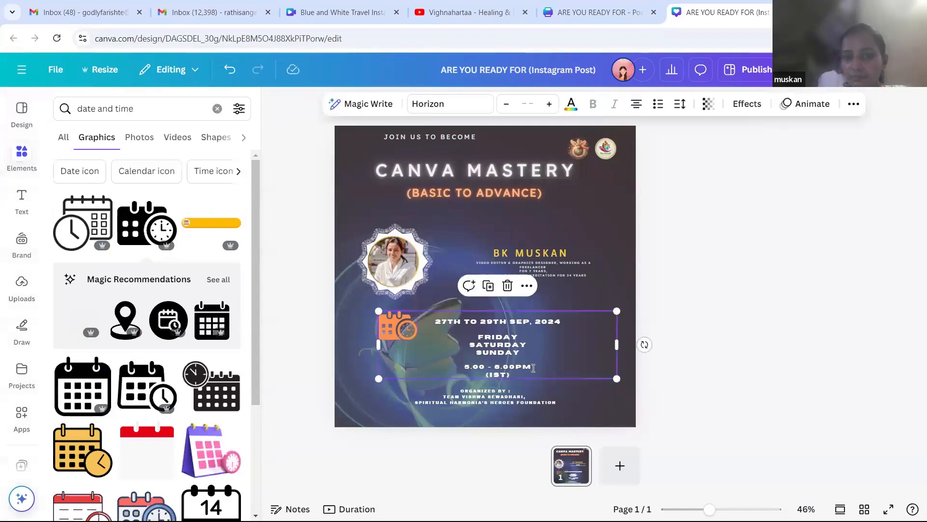
double_click(532, 367)
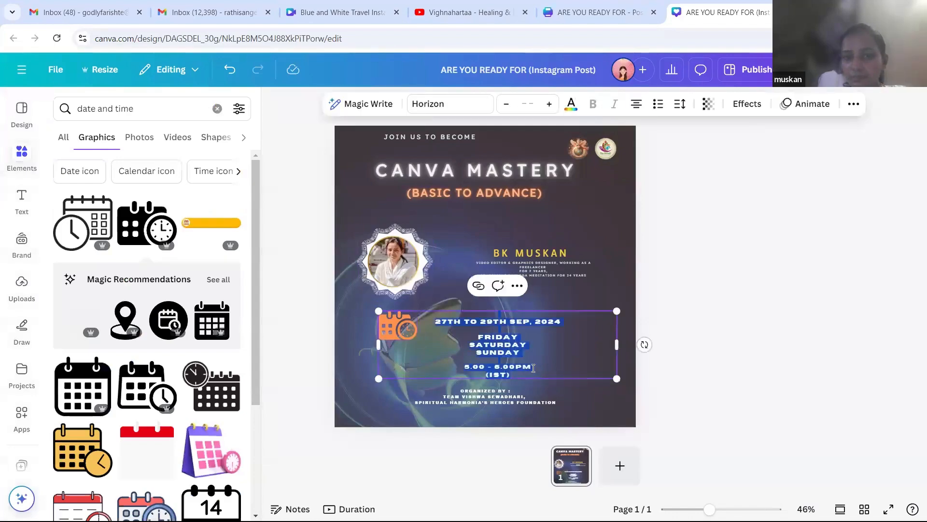
left_click(464, 363)
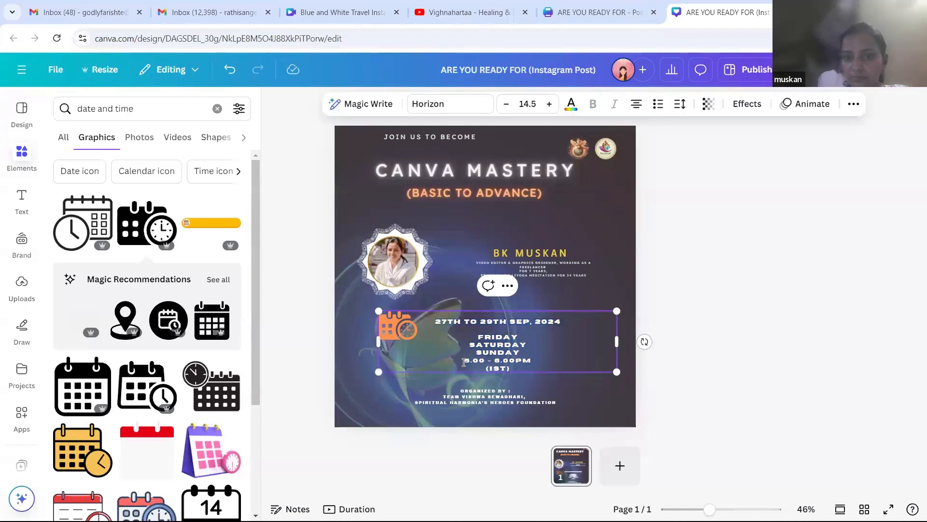
key("BackSpace")
key("BackSpace")
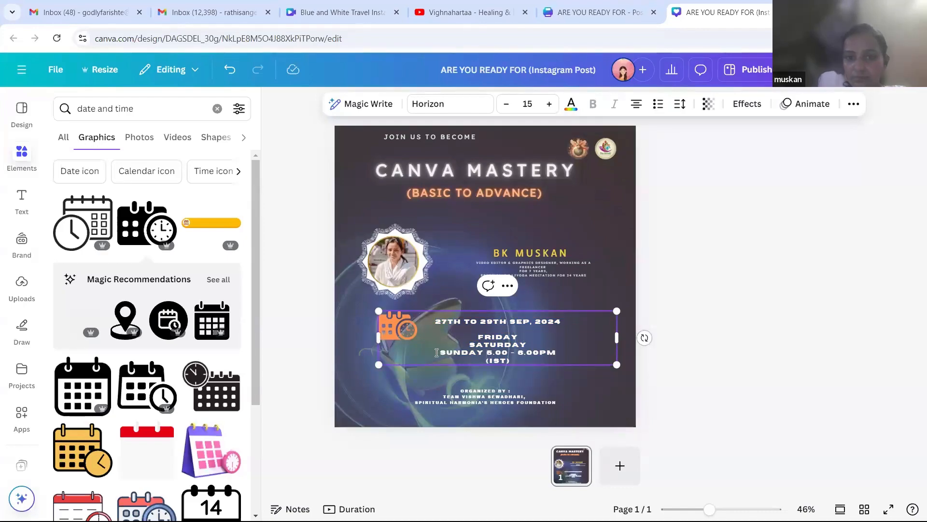
key("BackSpace")
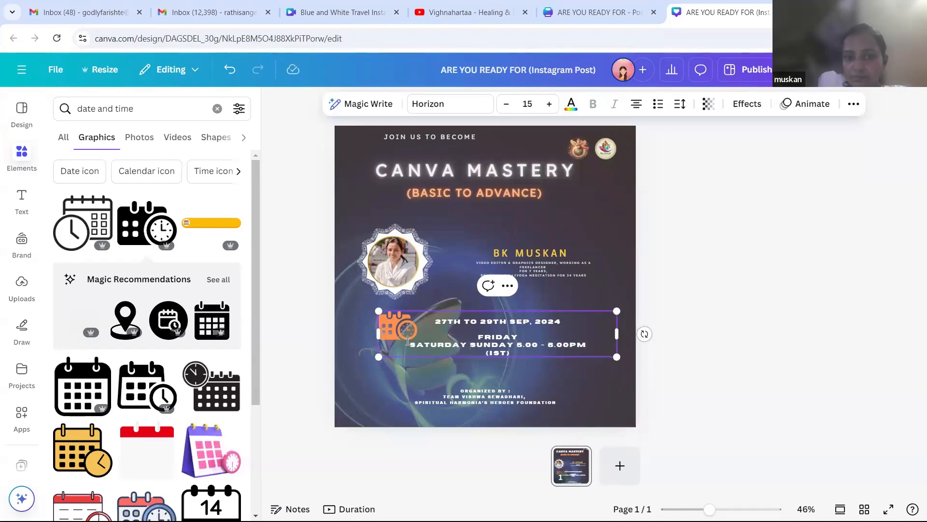
key("BackSpace")
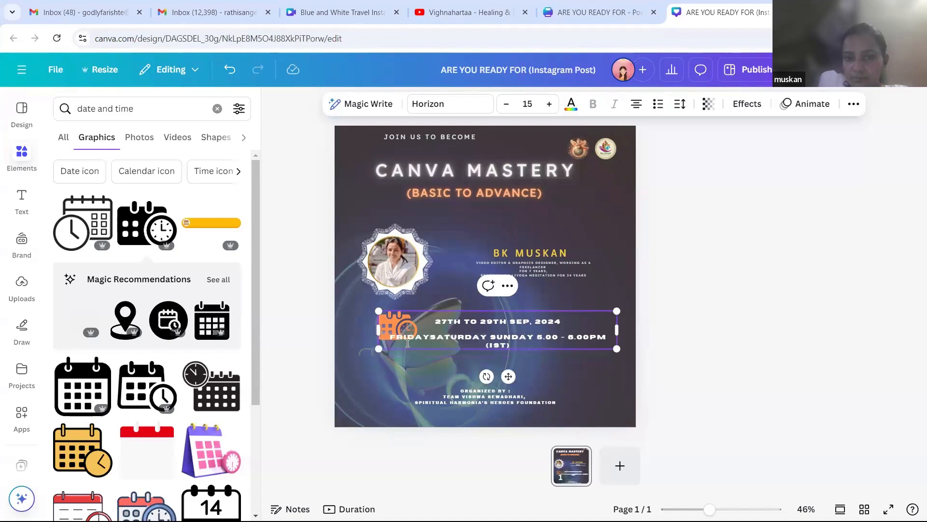
- Replace SATURDAY with TO between FRIDAY and SUNDAY, and shift the date text block slightly right and up, clear of the calendar icon
left_click(486, 337)
key("BackSpace")
key("BackSpace")
key("BackSpace")
key("BackSpace")
key("BackSpace")
key("BackSpace")
key("BackSpace")
key("BackSpace")
type("TO")
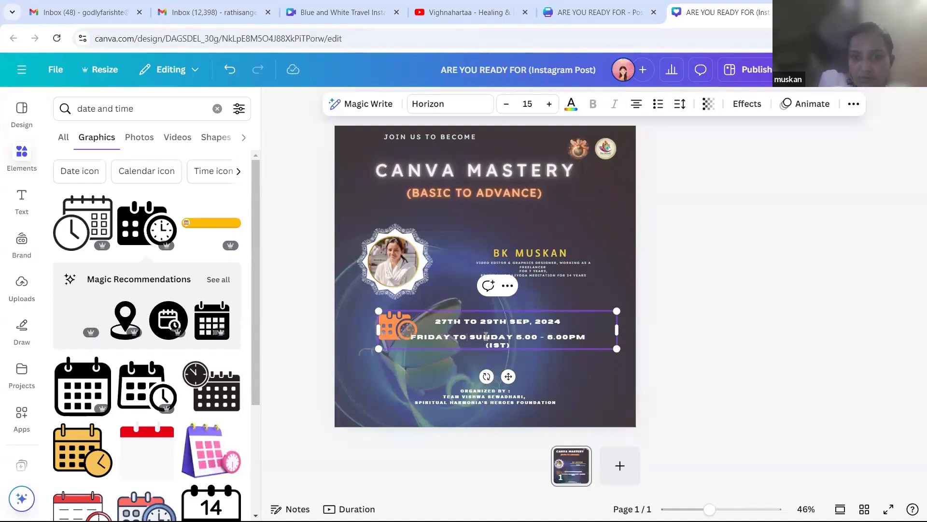
left_click(668, 337)
left_click_drag(562, 341, 578, 338)
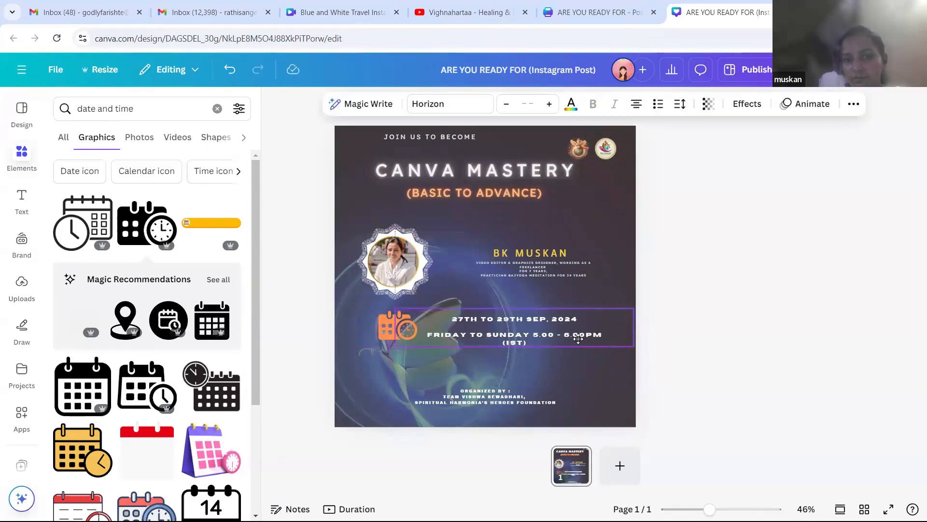
- Insert a line break after FRIDAY TO SUNDAY so the time starts on its own line
left_click(534, 335)
key("Return")
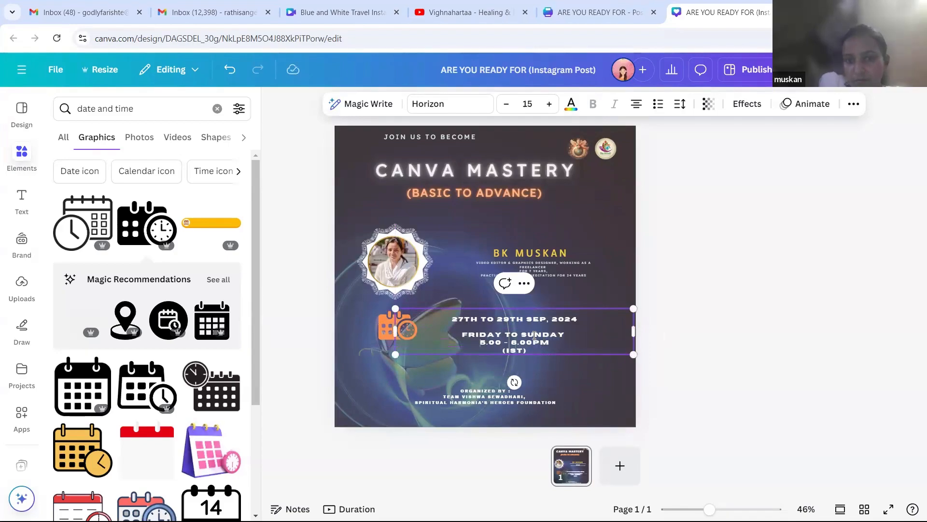
- Try the LEMON MILK Medium italic and Archivo Black fonts on the date and time text
left_click_drag(450, 318, 552, 350)
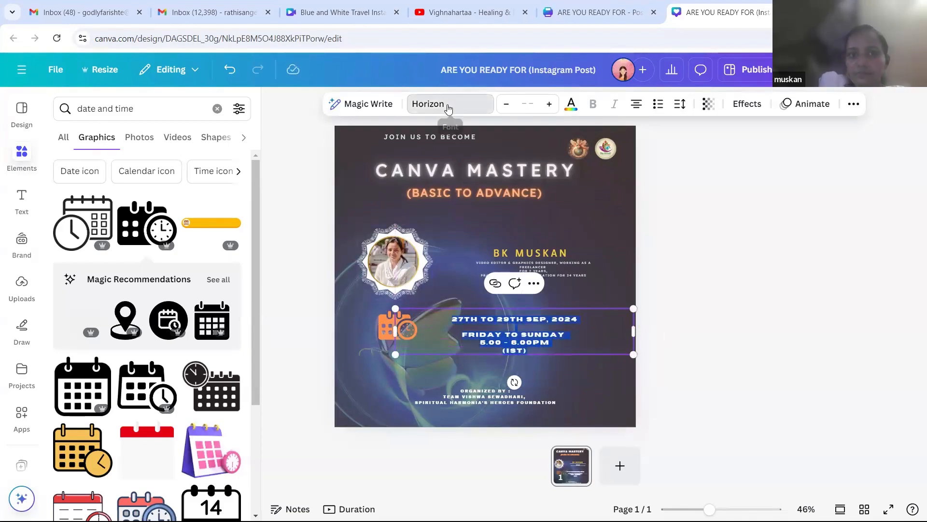
left_click(447, 106)
left_click_drag(257, 250, 248, 418)
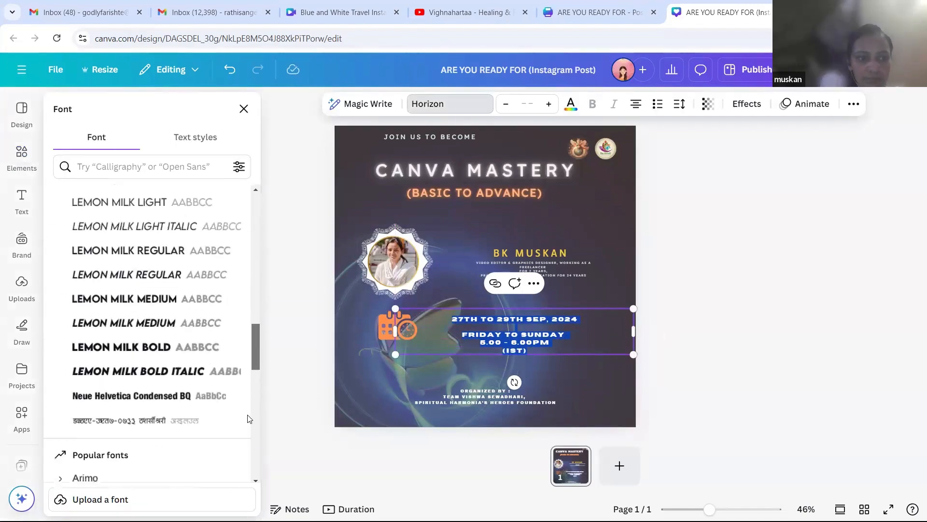
left_click(152, 323)
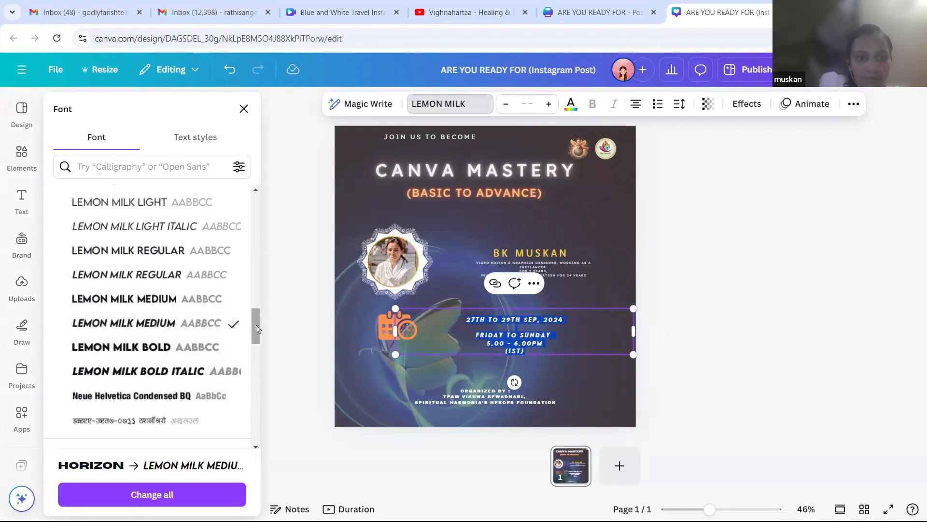
scroll(255, 405, "down", 5)
scroll(255, 404, "down", 2)
scroll(252, 386, "up", 4)
scroll(252, 387, "down", 1)
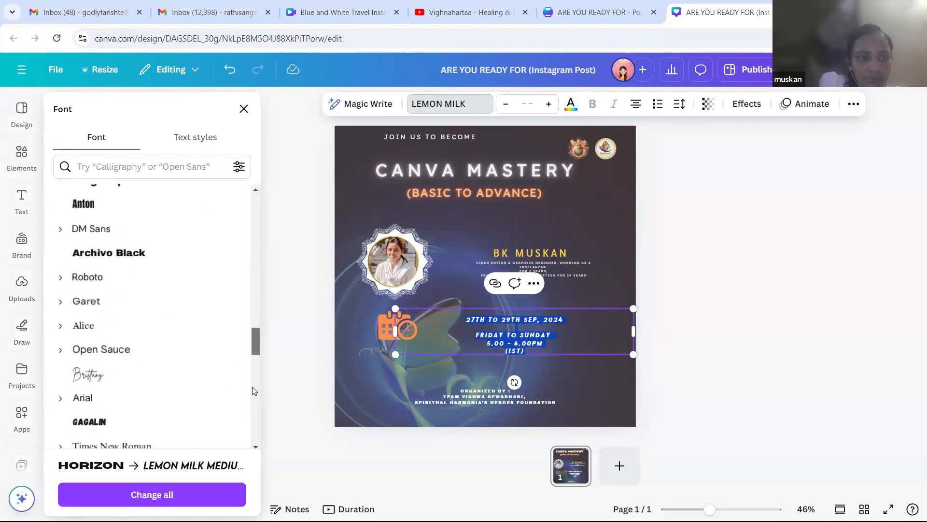
left_click(104, 259)
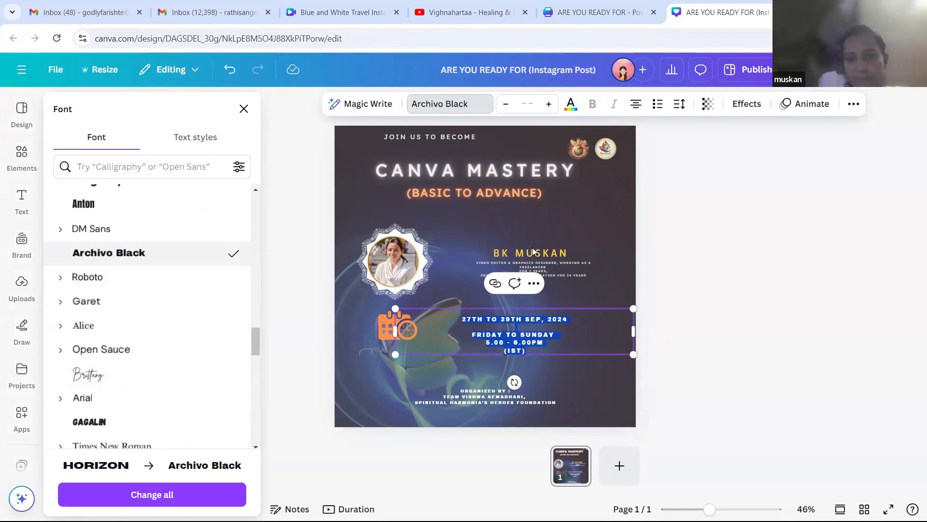
key("Escape")
key("Escape")
key("Escape")
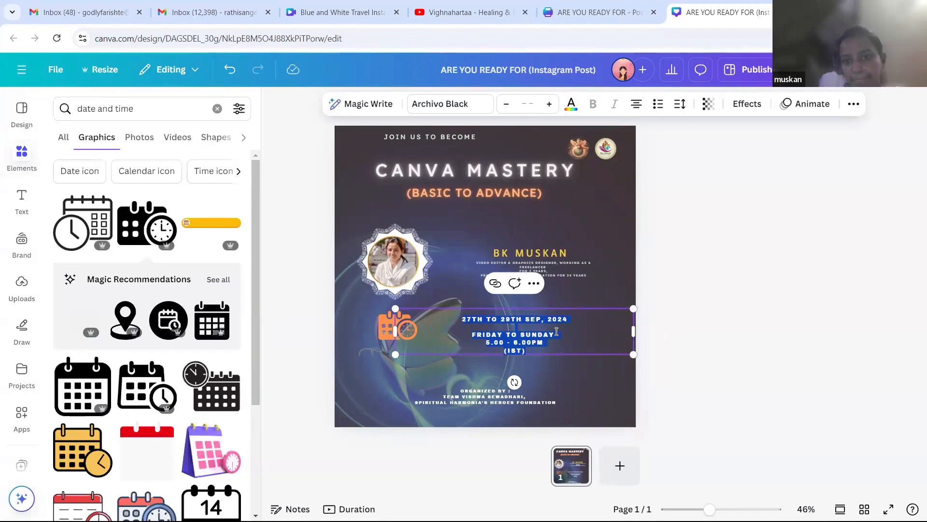
- Browse the font categories for the whole date text block, including the Hangul fonts
left_click(529, 344)
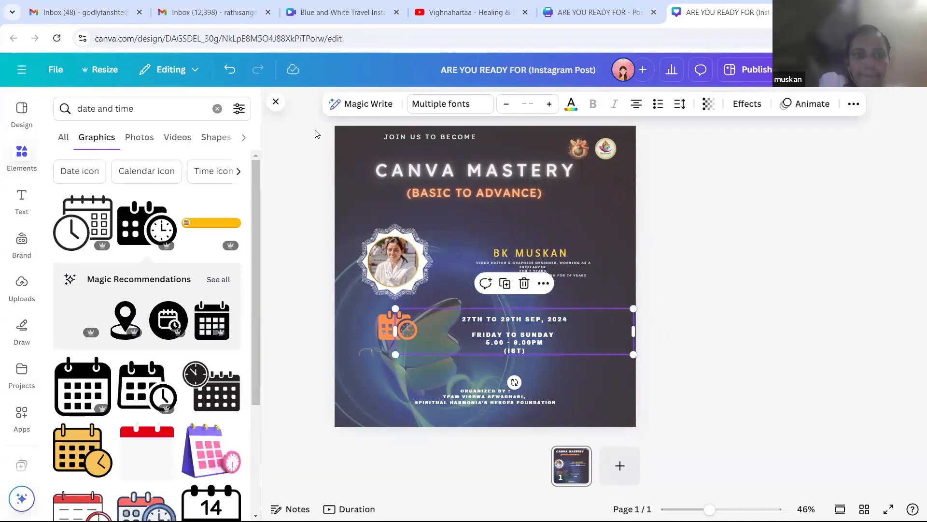
left_click(449, 104)
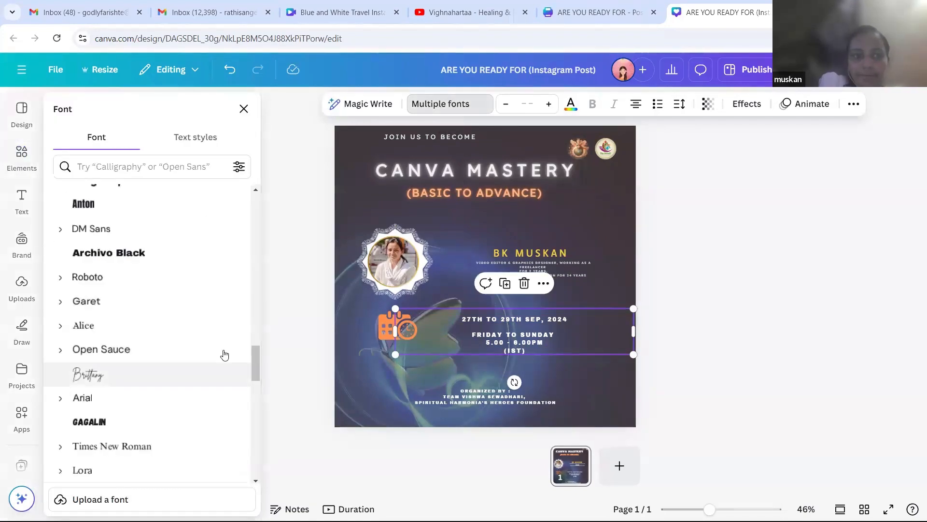
mouse_move(253, 369)
left_mouse_down()
mouse_move(252, 477)
mouse_move(263, 422)
mouse_move(251, 383)
mouse_move(267, 466)
mouse_move(247, 228)
left_mouse_up()
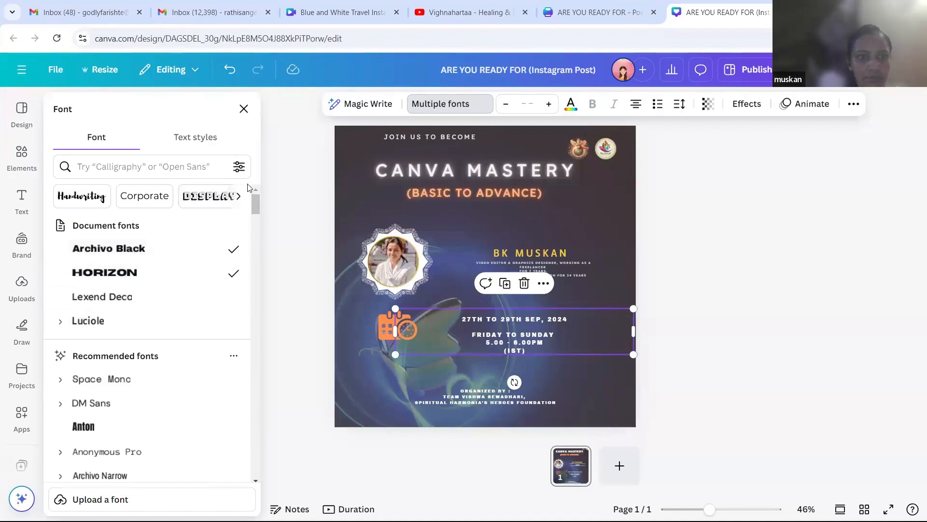
left_click(238, 199)
left_click(239, 199)
left_click(239, 199)
left_click(238, 199)
left_click(239, 199)
left_click(239, 199)
left_click(238, 199)
left_click(239, 199)
left_click(220, 195)
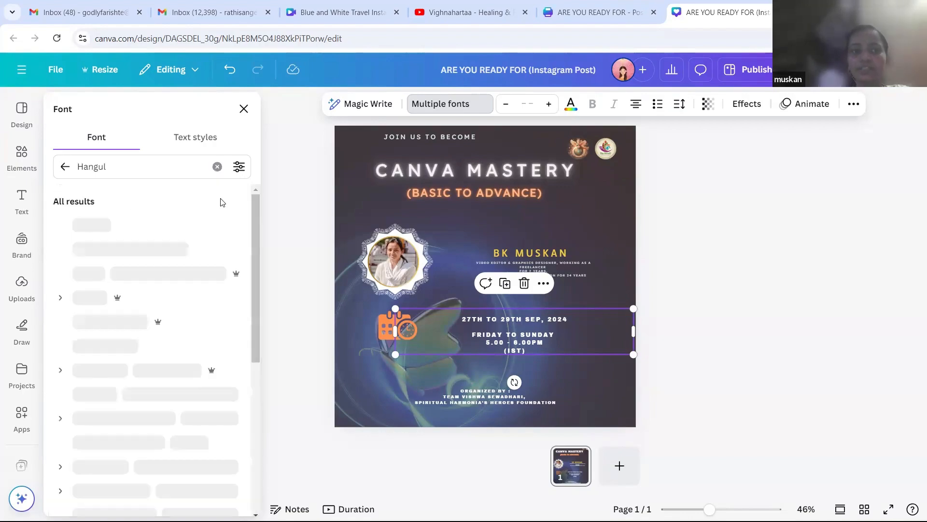
left_click(64, 167)
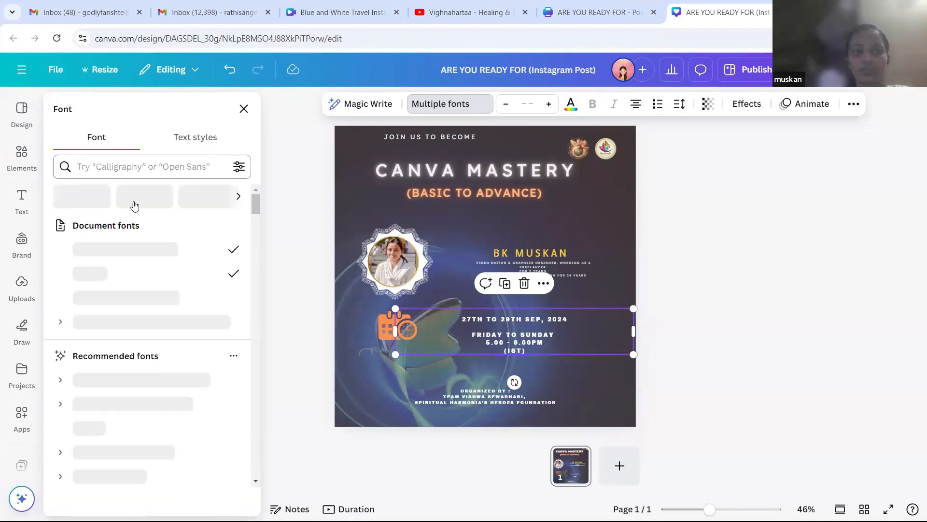
- Apply the Baloo font from the Devanagari font category to the whole date text block
left_click(238, 196)
left_click(238, 196)
left_click(239, 196)
left_click(239, 196)
left_click(238, 196)
left_click(238, 196)
left_click(239, 196)
left_click(238, 196)
left_click(238, 196)
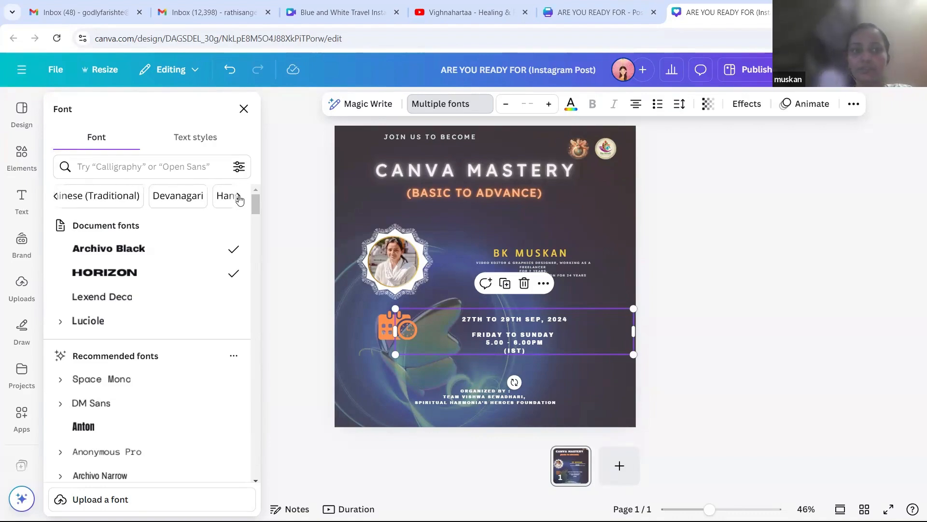
left_click(166, 201)
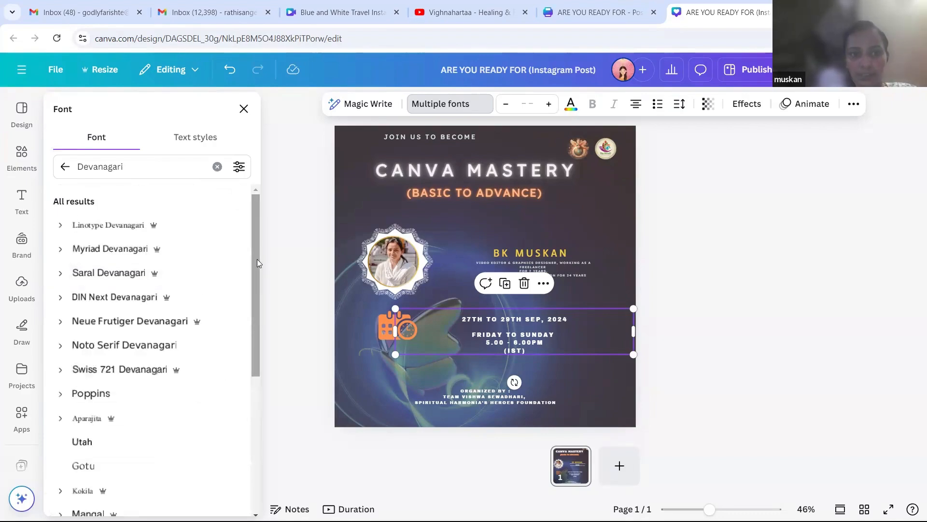
scroll(248, 347, "down", 4)
scroll(248, 347, "down", 9)
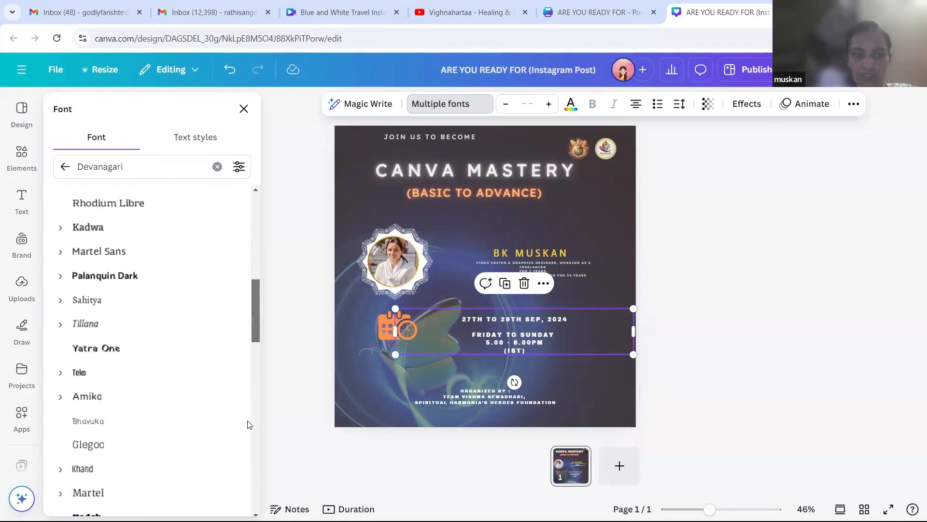
scroll(248, 450, "down", 6)
scroll(145, 386, "up", 2)
left_click(85, 305)
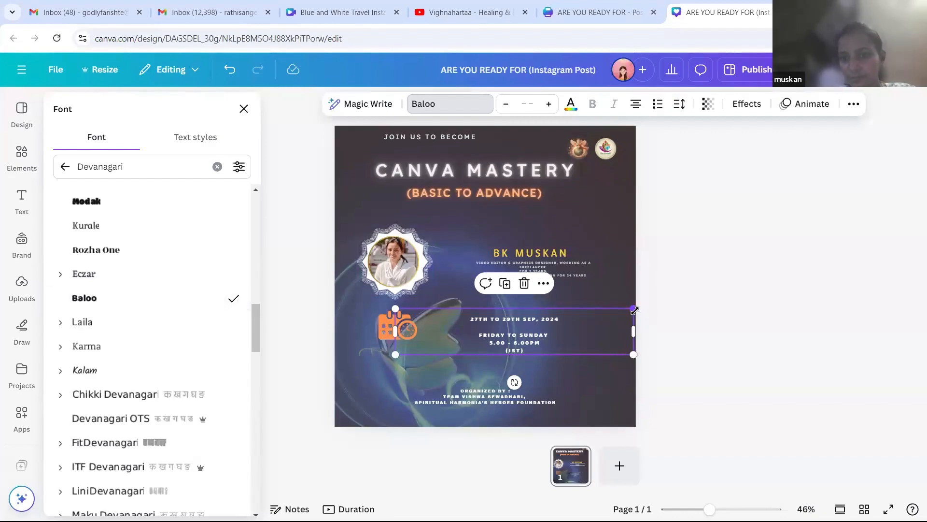
- Enlarge the date text block, shift it left, and remove the blank line between the date and the weekdays
left_click_drag(633, 308, 703, 295)
left_click_drag(570, 341, 521, 342)
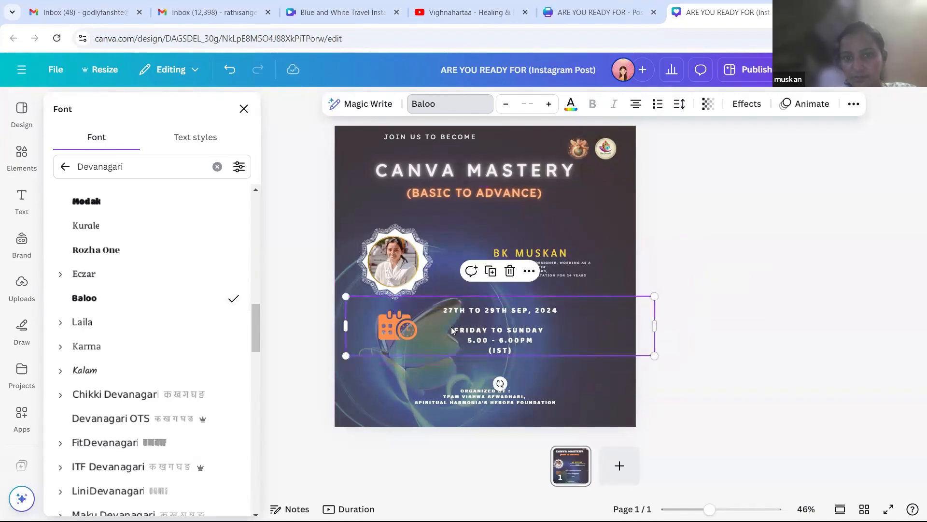
left_click(450, 330)
key("BackSpace")
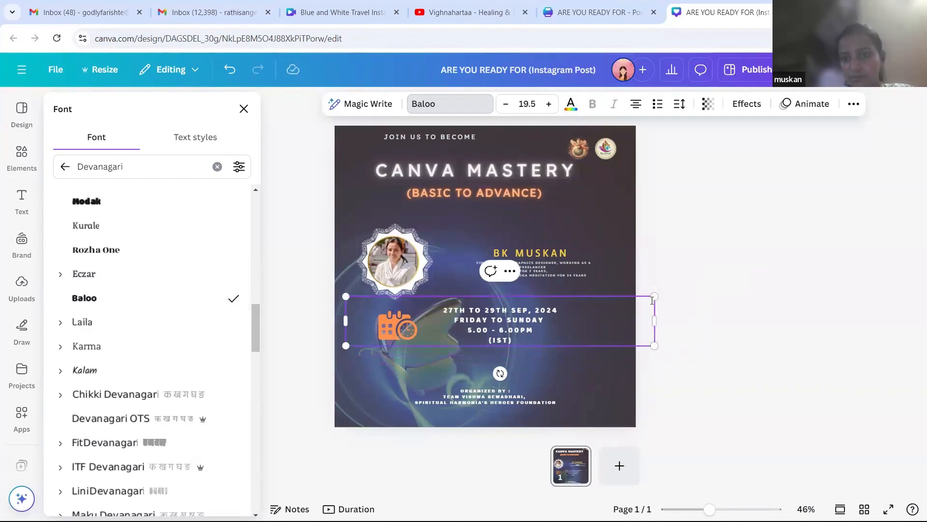
- Narrow the date text box and move it right so the text sits clear of the calendar icon
left_click_drag(656, 326, 562, 326)
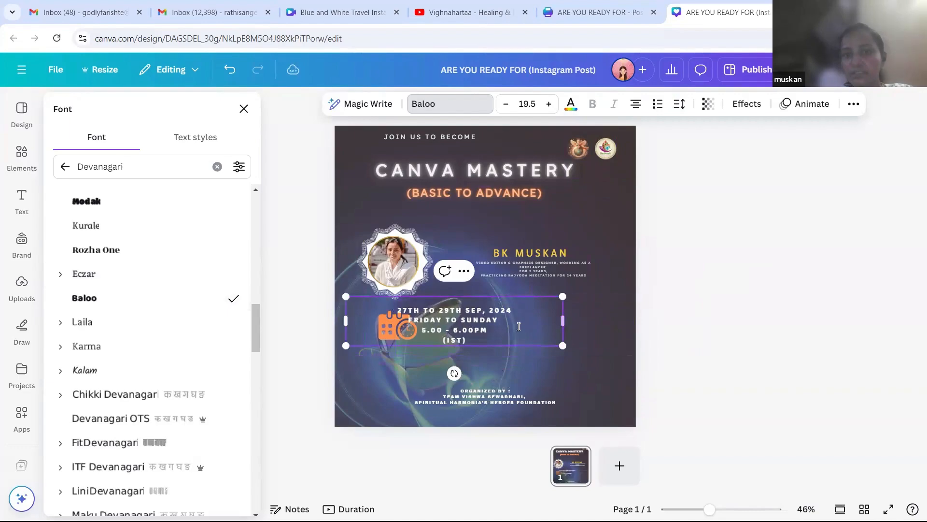
key("Escape")
left_click(678, 277)
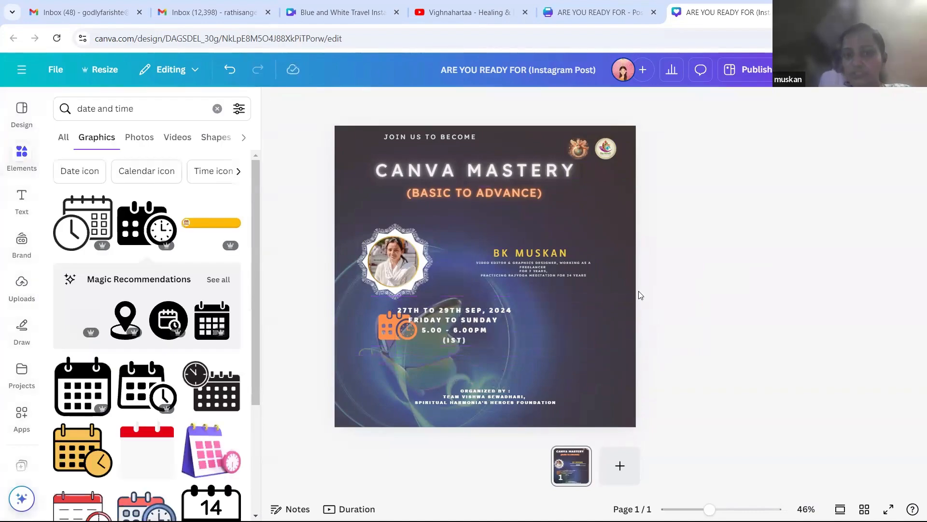
left_click_drag(472, 336, 515, 342)
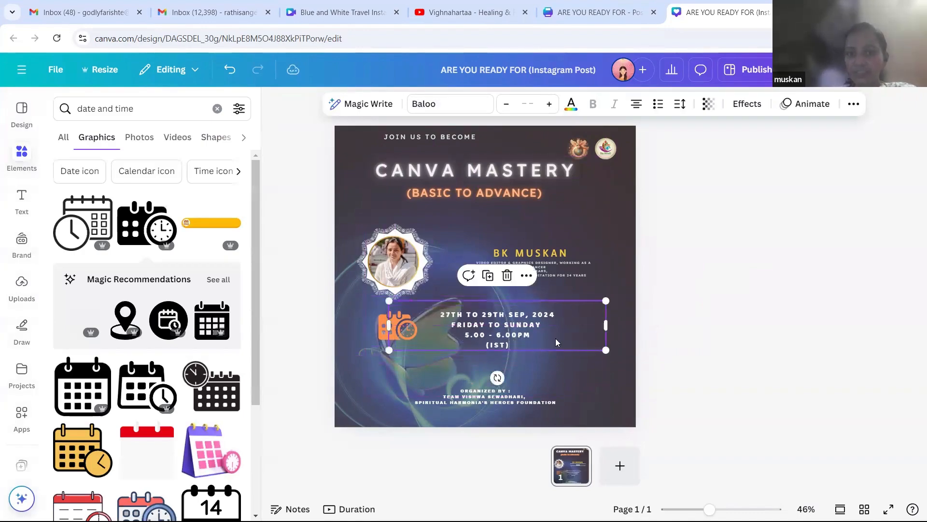
- Join (IST) onto the line with the time and nudge the date text block slightly left
left_click(485, 345)
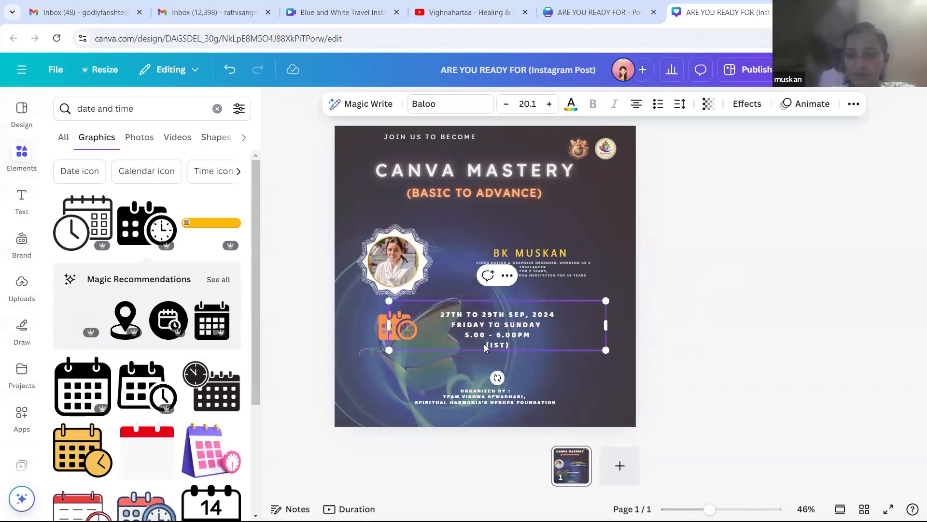
key("BackSpace")
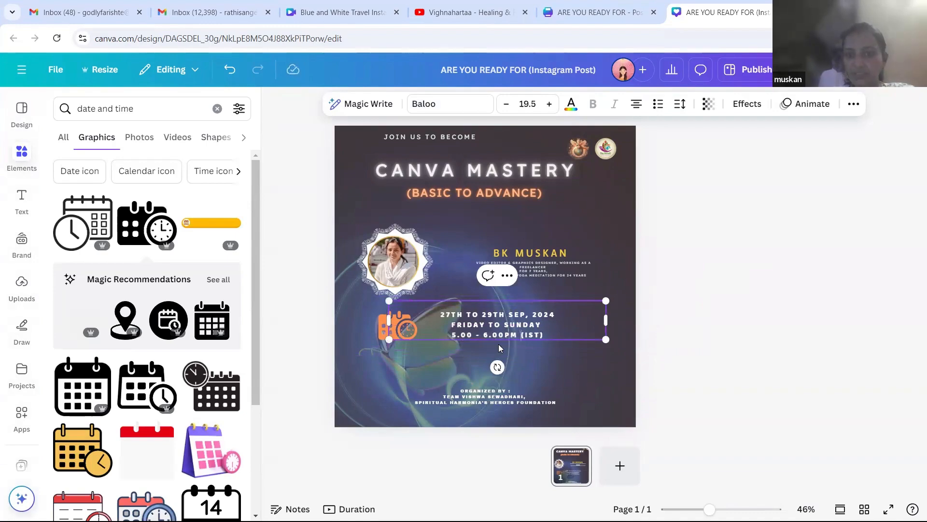
left_click_drag(534, 317, 524, 316)
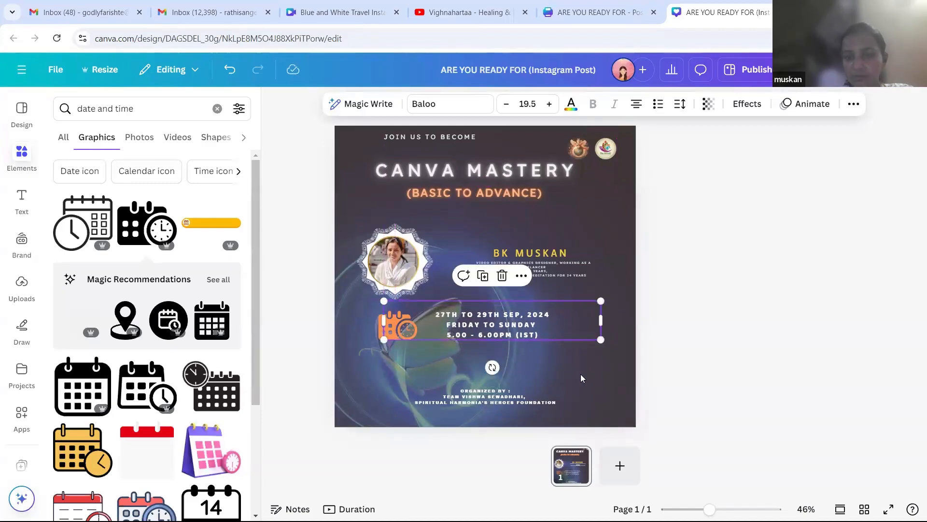
- Try to shift the background image left inside its crop frame
left_click(609, 405)
left_click(599, 106)
left_click_drag(577, 362, 424, 350)
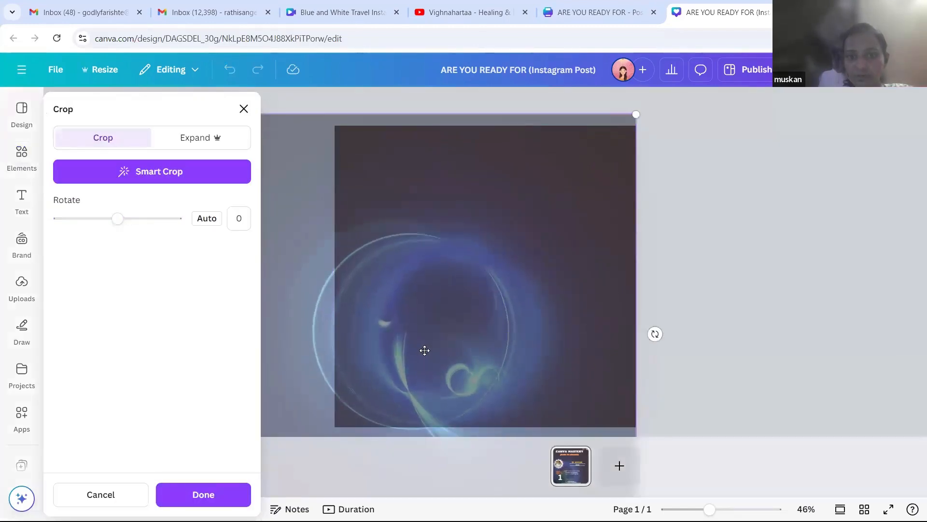
left_click(692, 216)
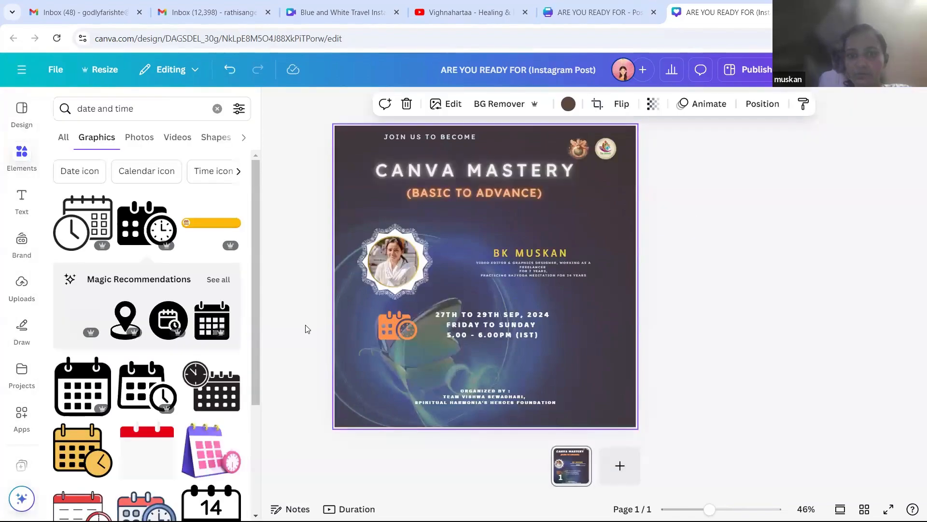
- Search the graphics library for "line"
left_click(132, 110)
key("BackSpace")
key("BackSpace")
key("BackSpace")
type("line")
key("Return")
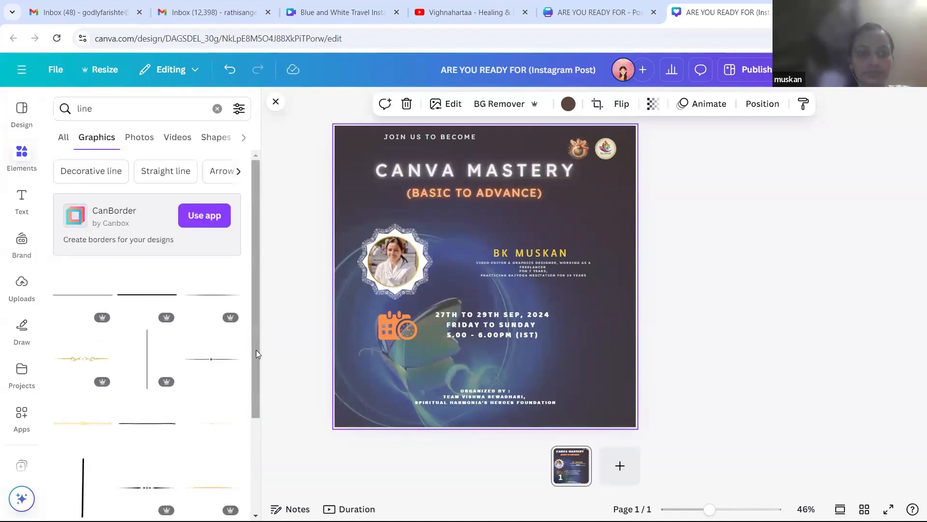
- Add the thin light-orange tapered line graphic and place it directly beneath the time as an underline
left_click_drag(256, 349, 252, 464)
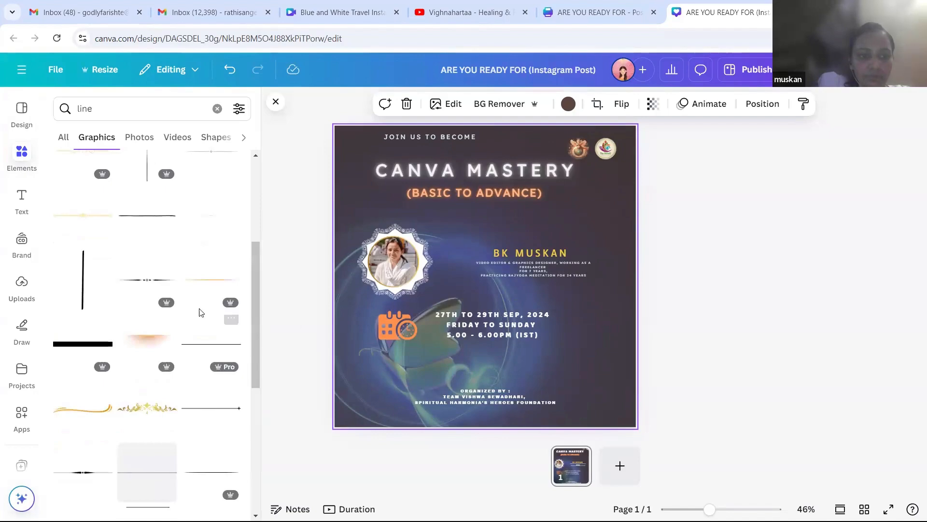
left_click(209, 283)
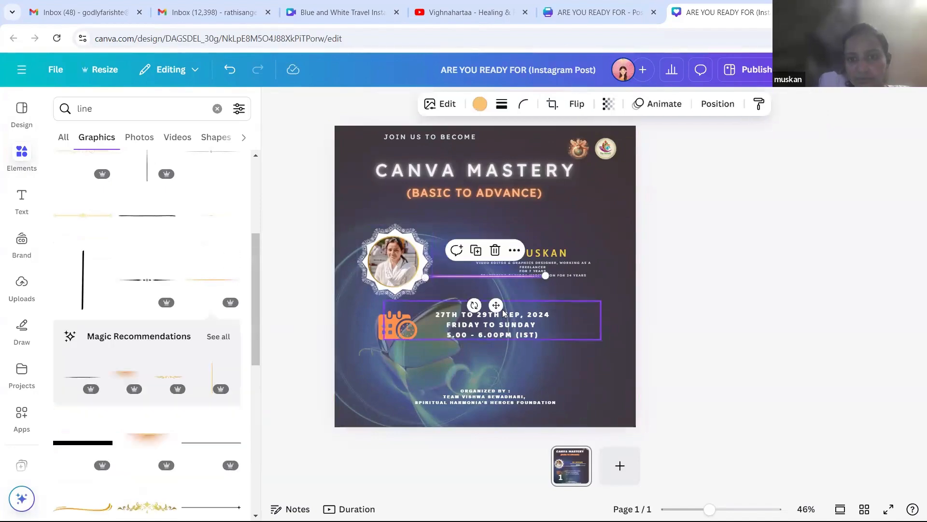
left_click_drag(496, 305, 499, 371)
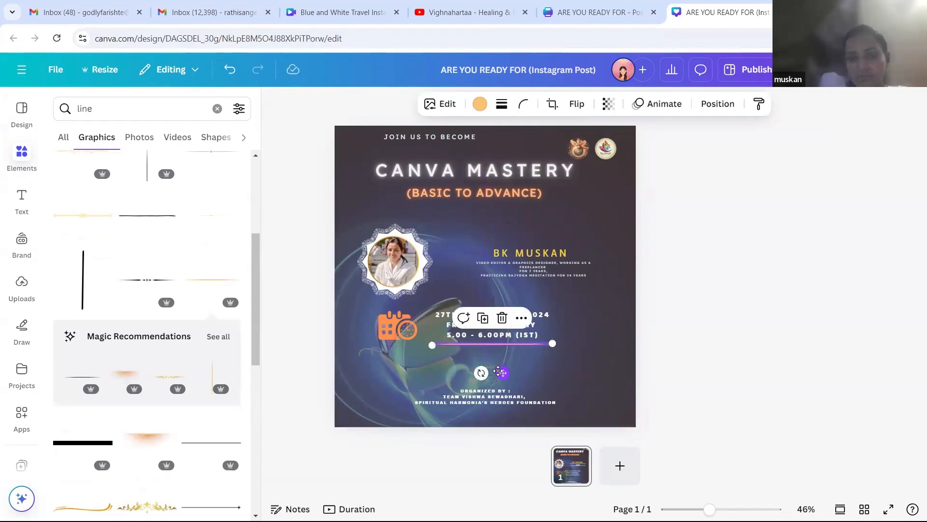
left_click(657, 292)
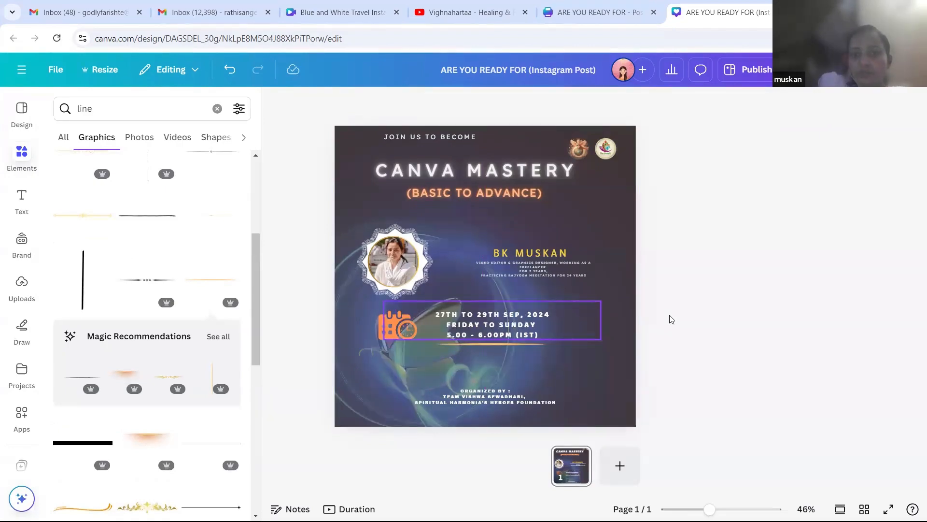